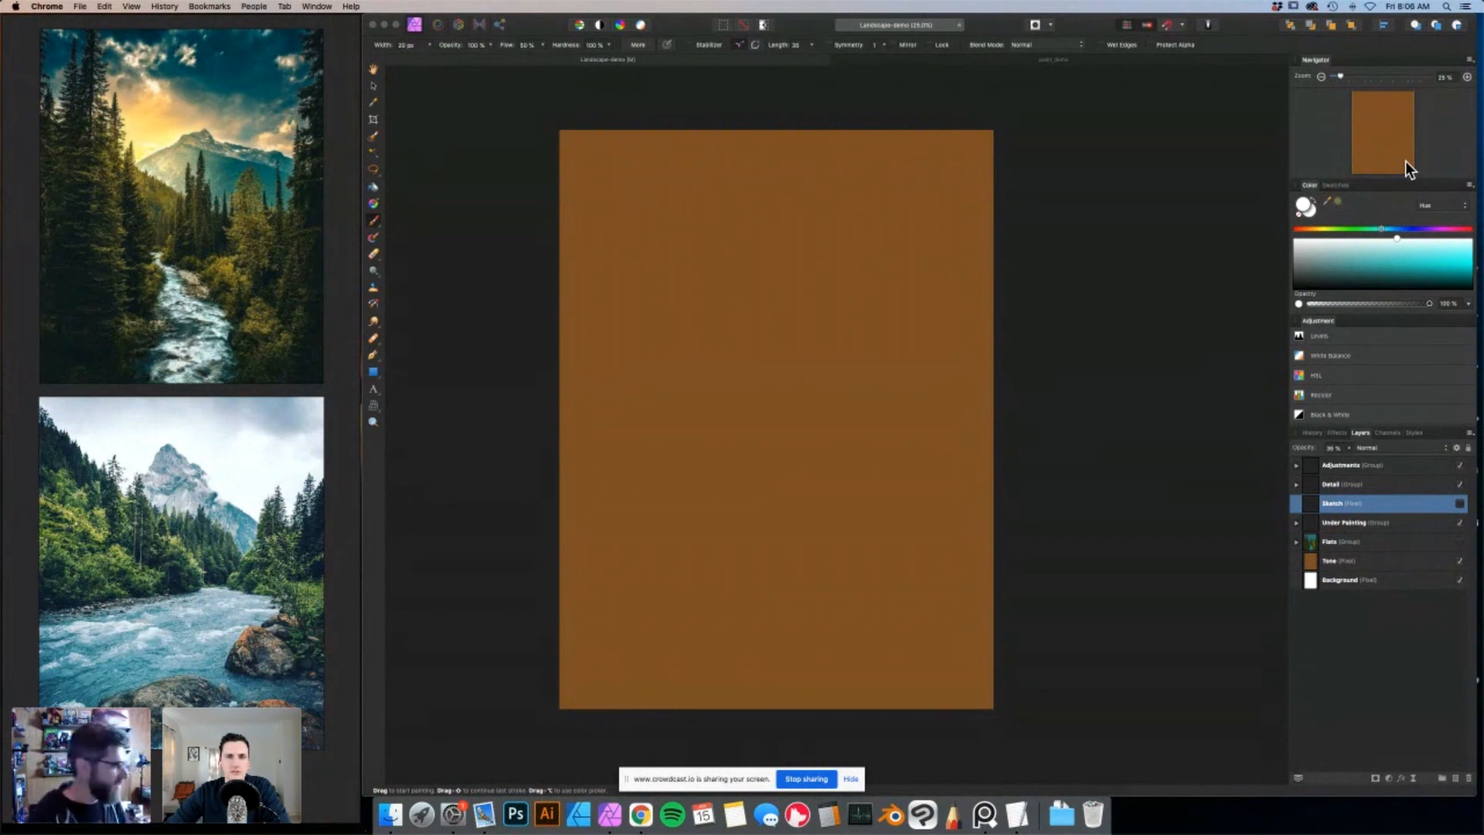
left_click(328, 267)
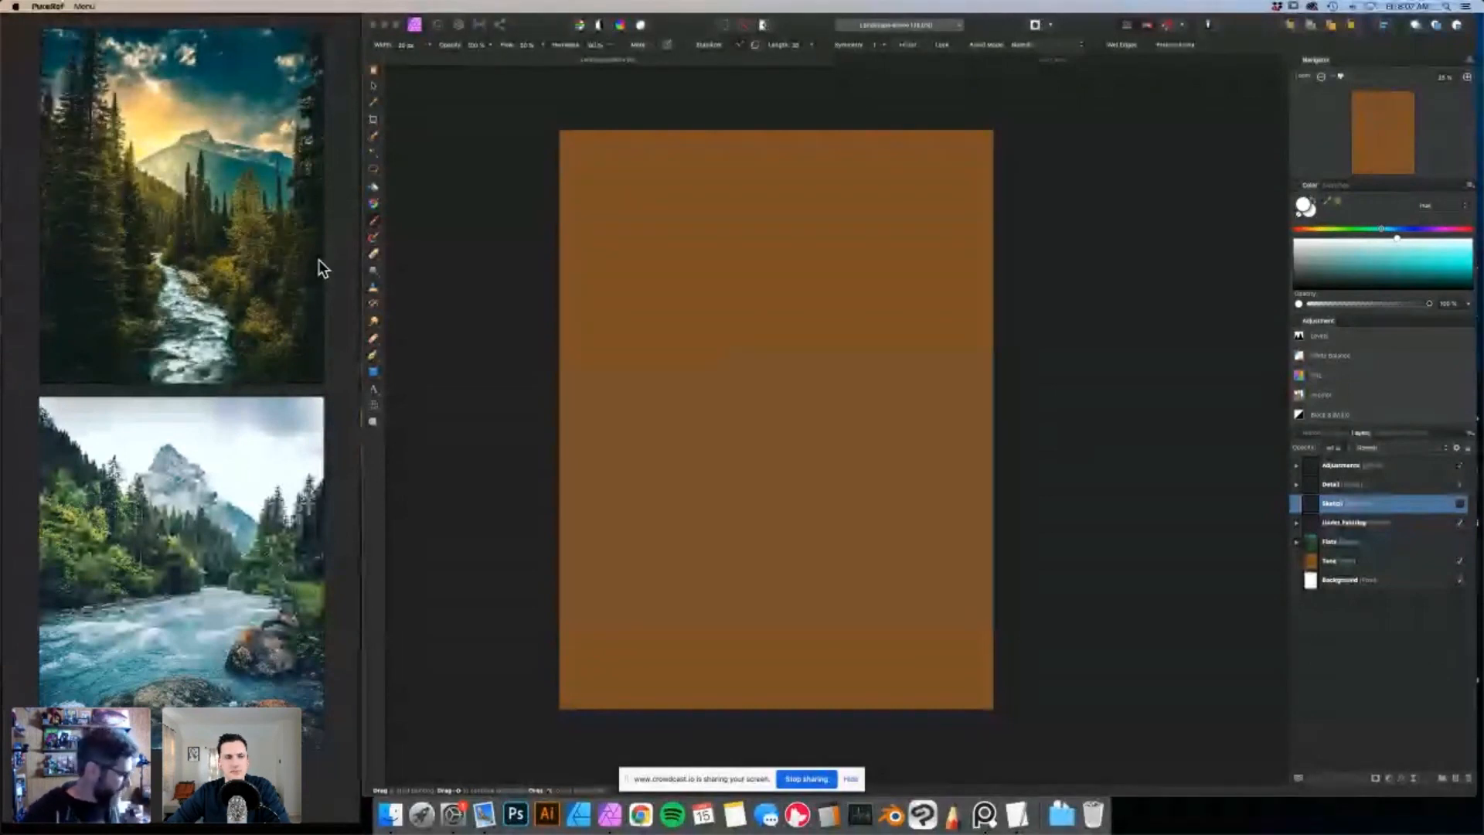
left_click(319, 309)
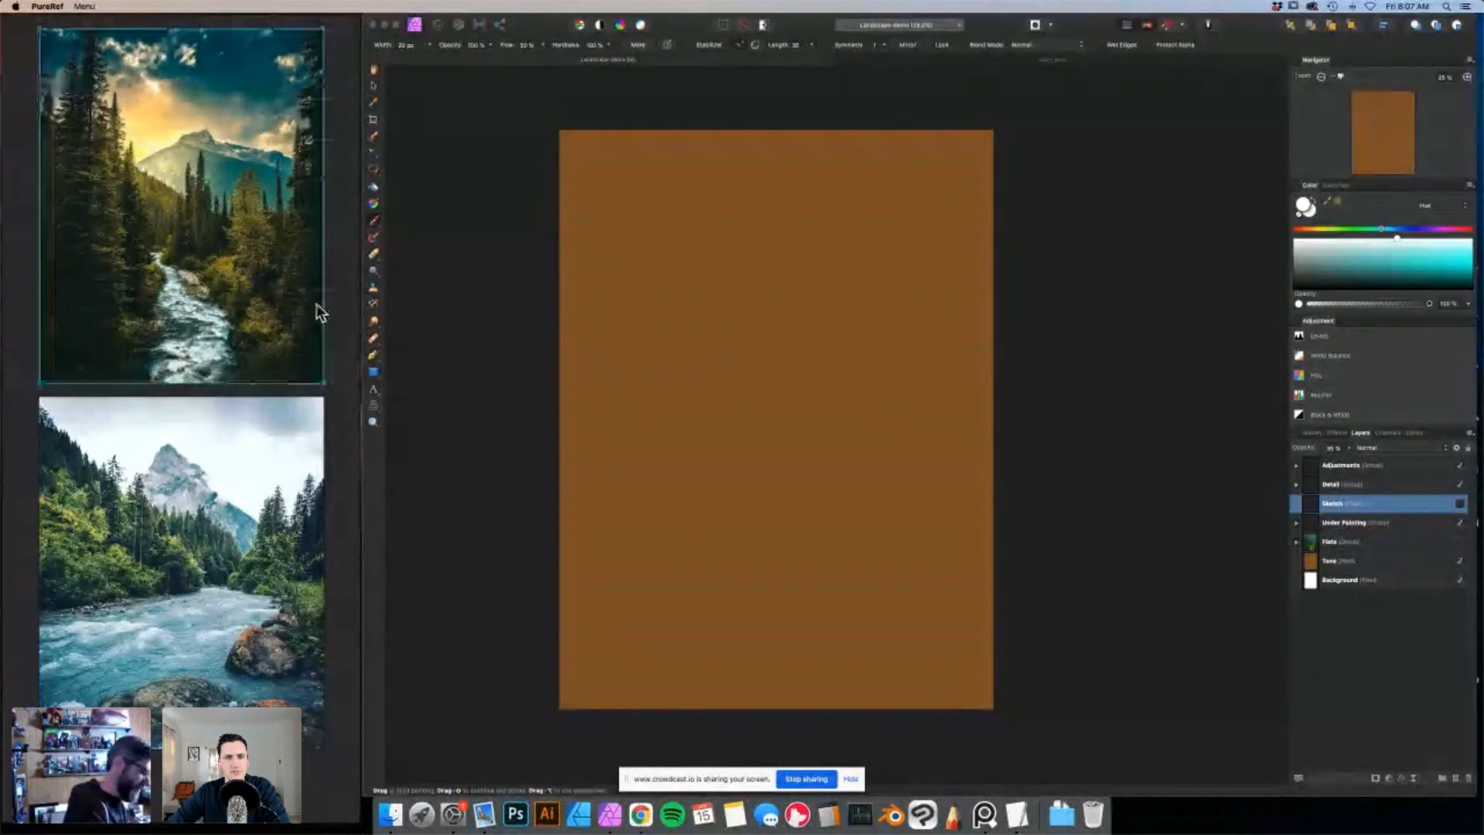
left_click_drag(316, 305, 329, 314)
left_click(281, 255)
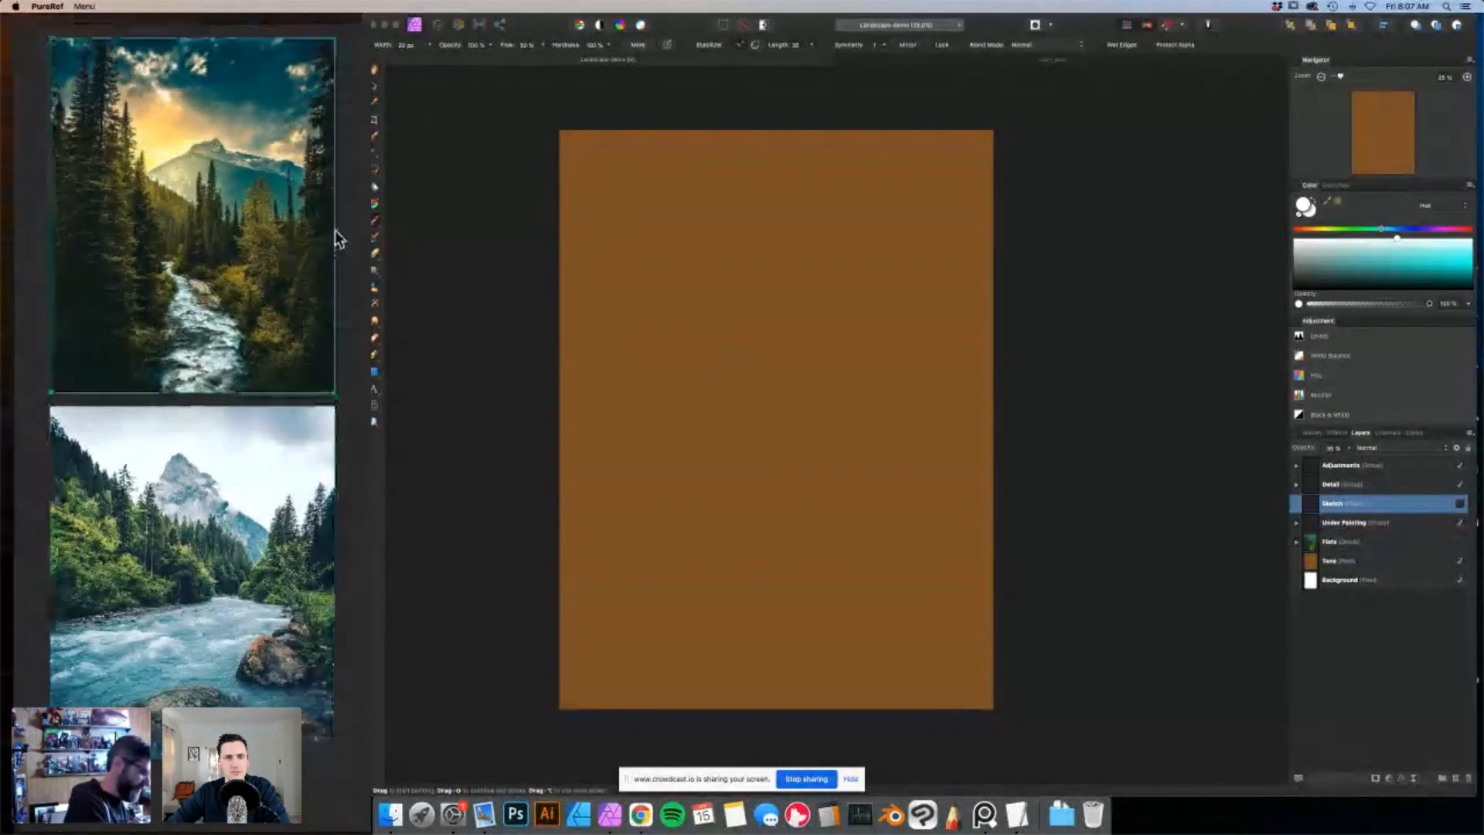
right_click(346, 31)
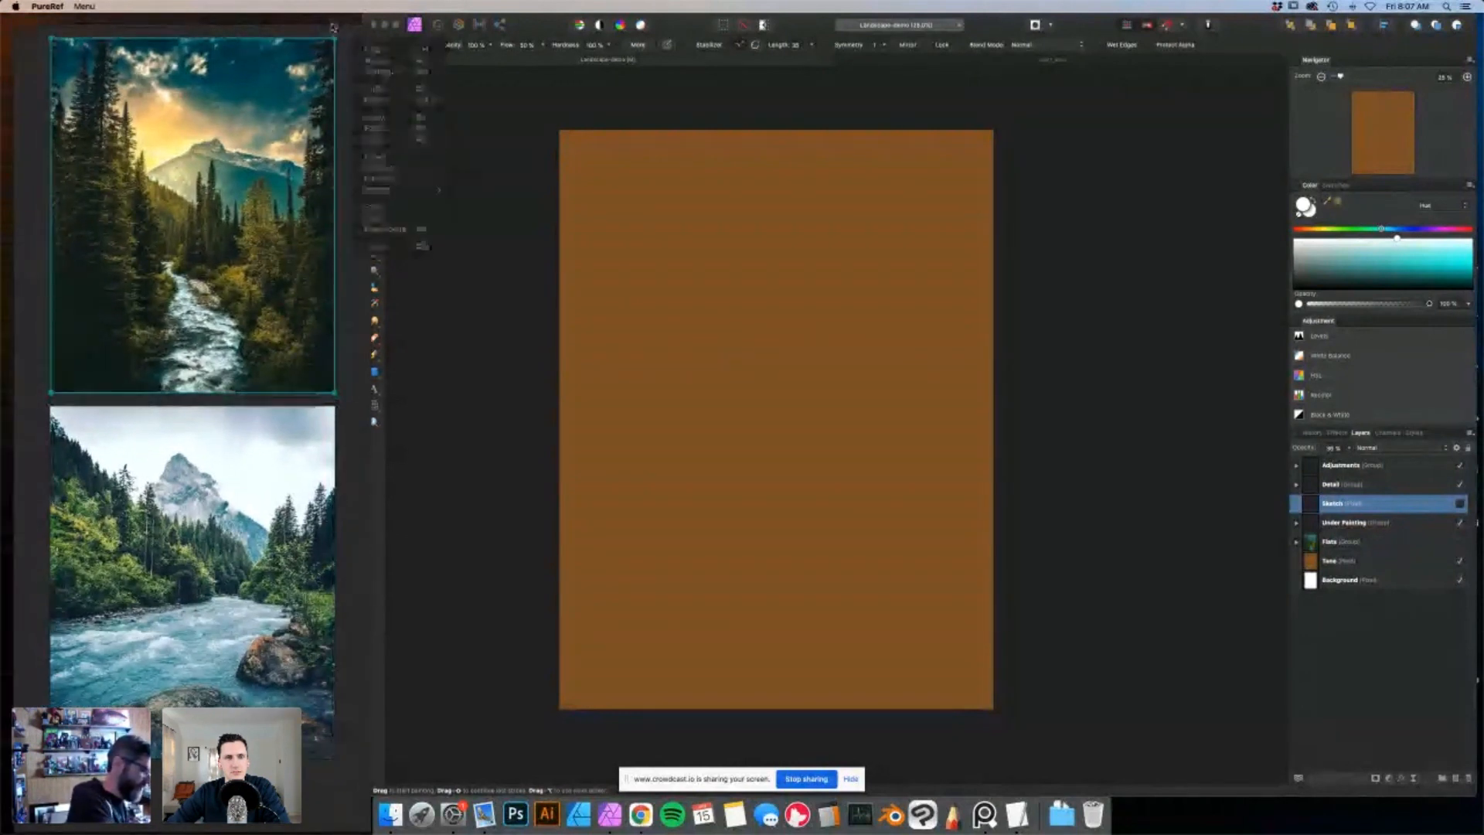
right_click(25, 56)
left_click(31, 45)
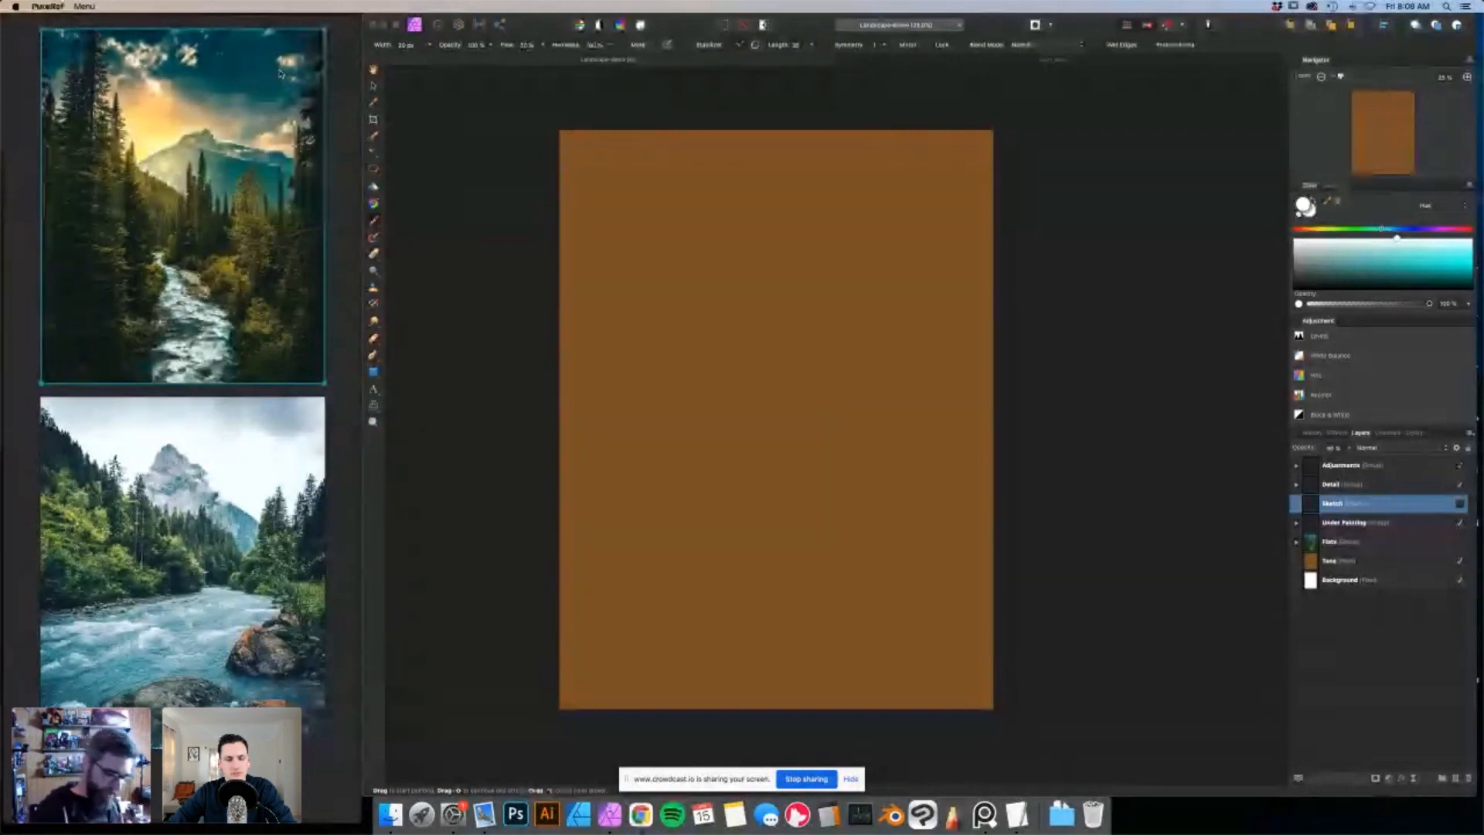
Make the Sketch layer visible and add a new pixel layer directly above the Tone layer.
left_click(1397, 562)
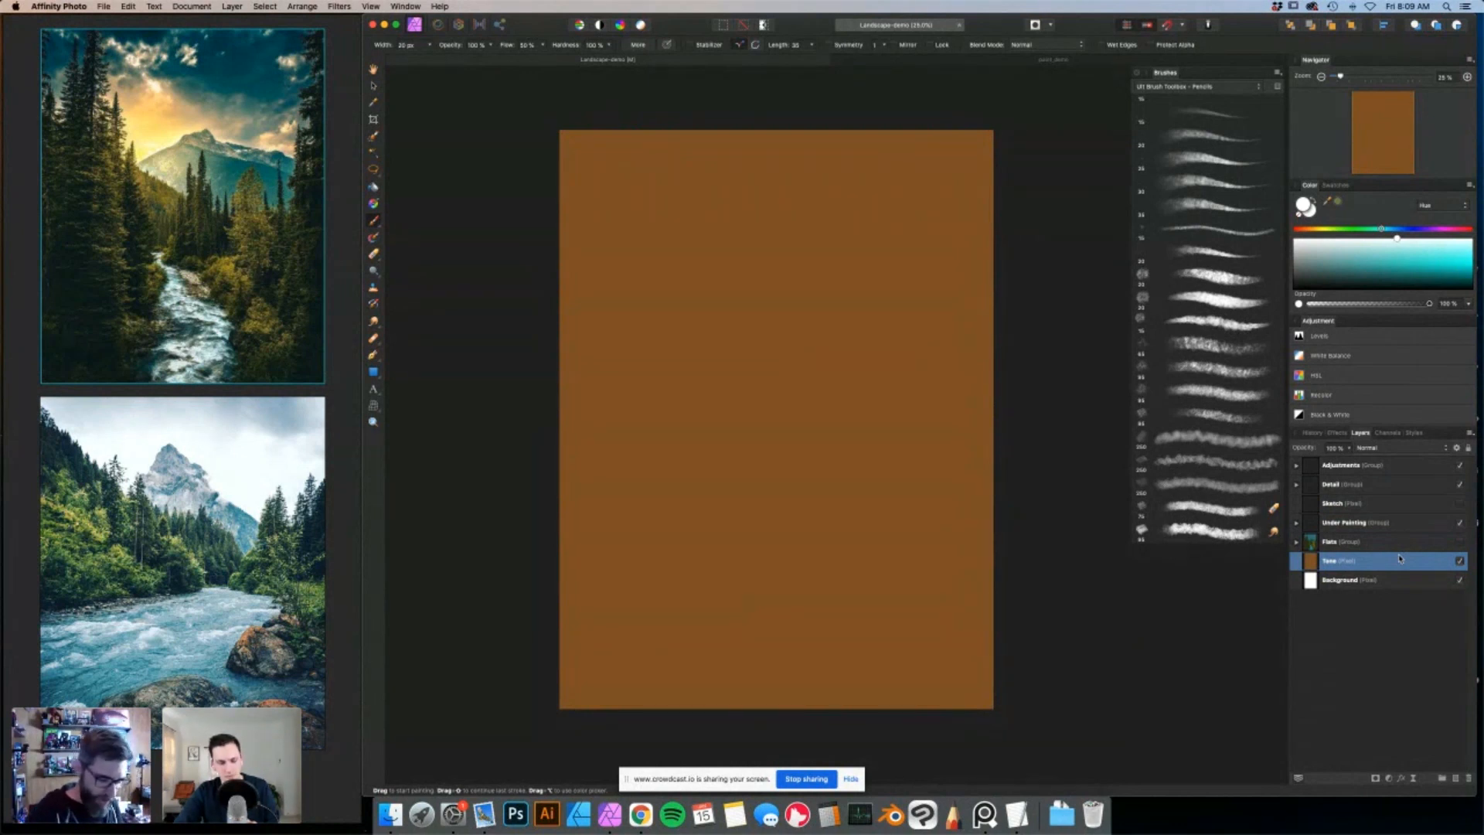
left_click(1460, 503)
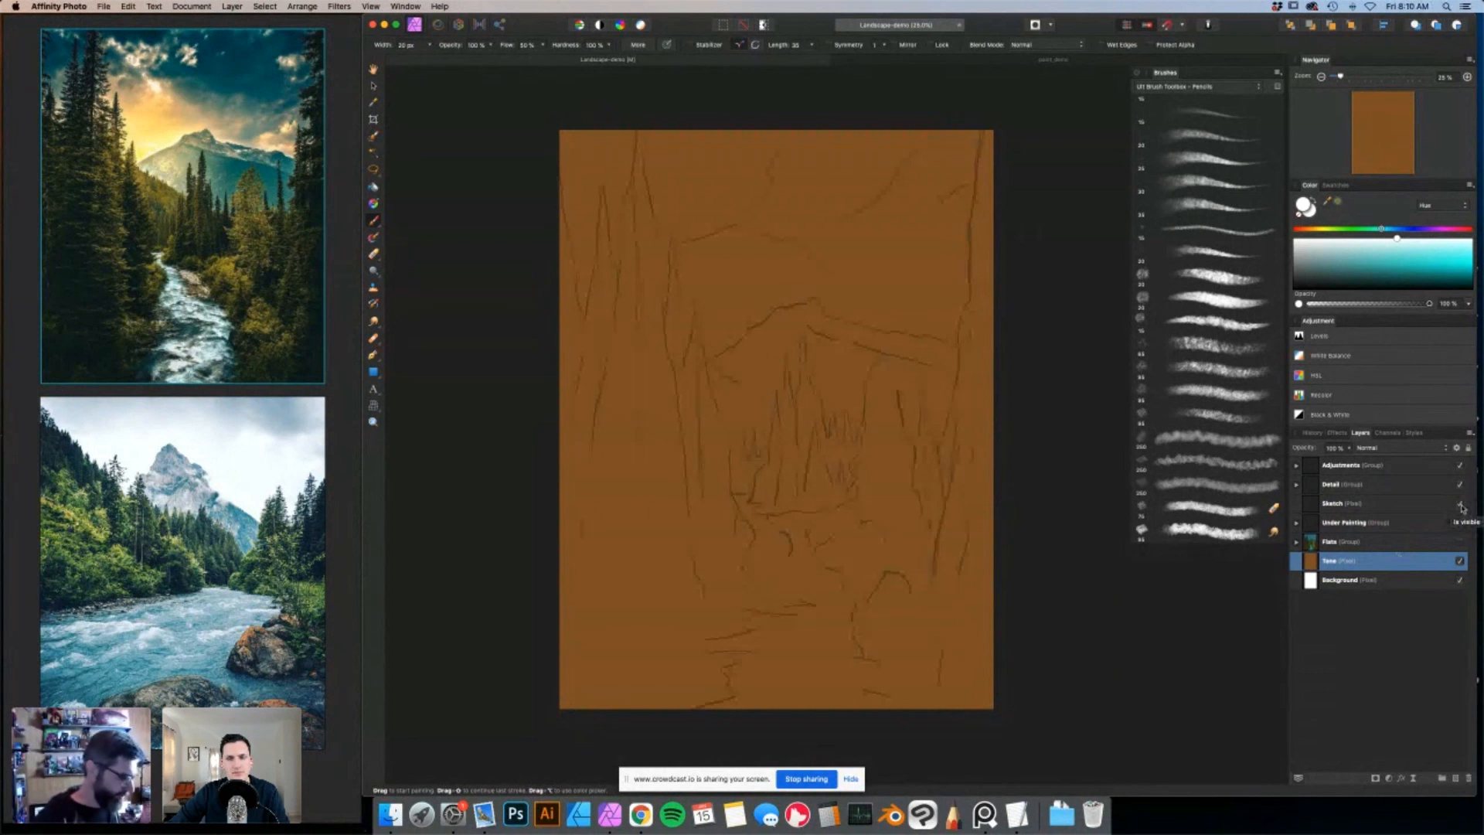
left_click(1461, 504)
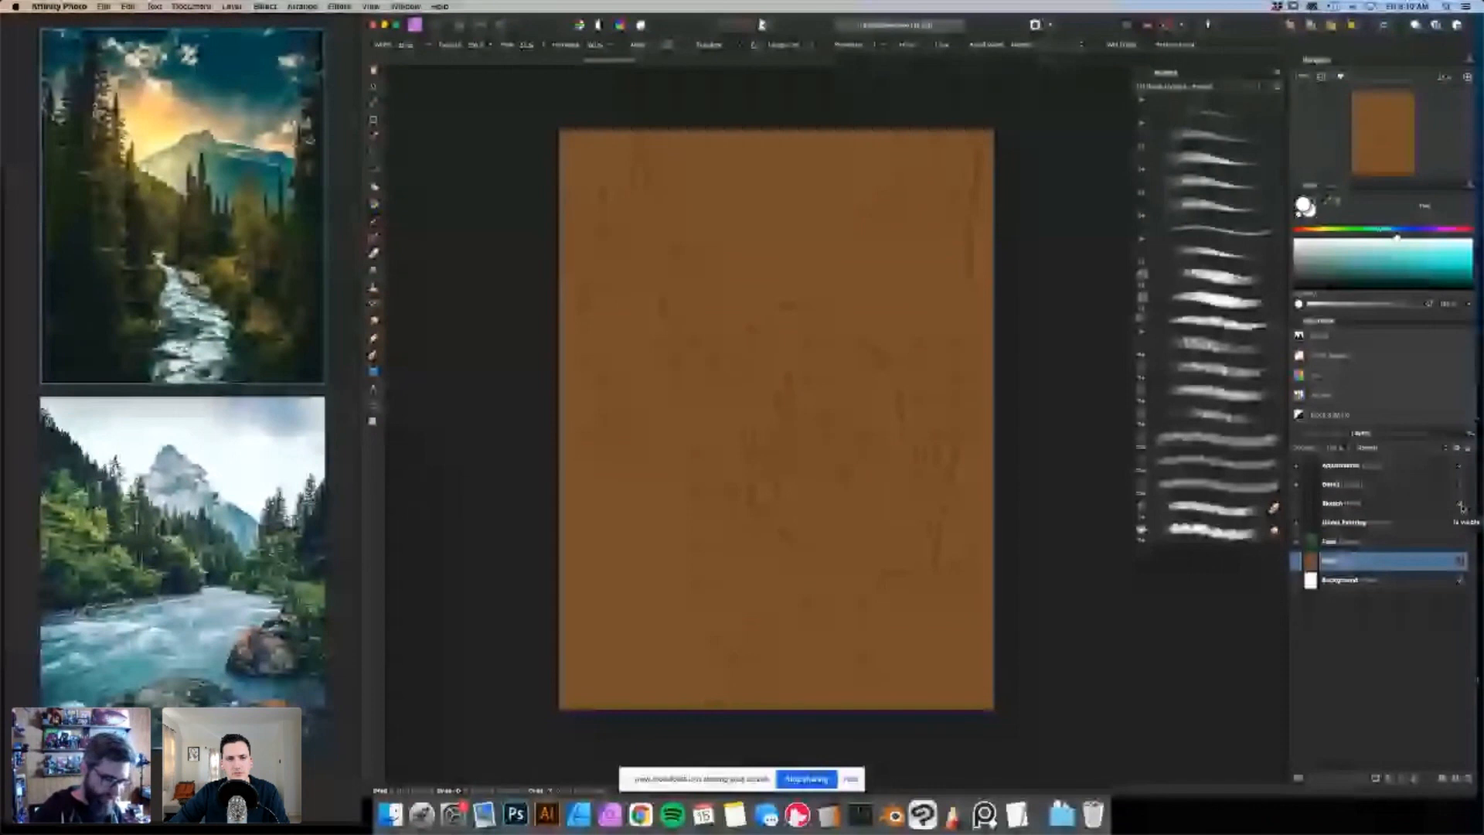
left_click(1455, 779)
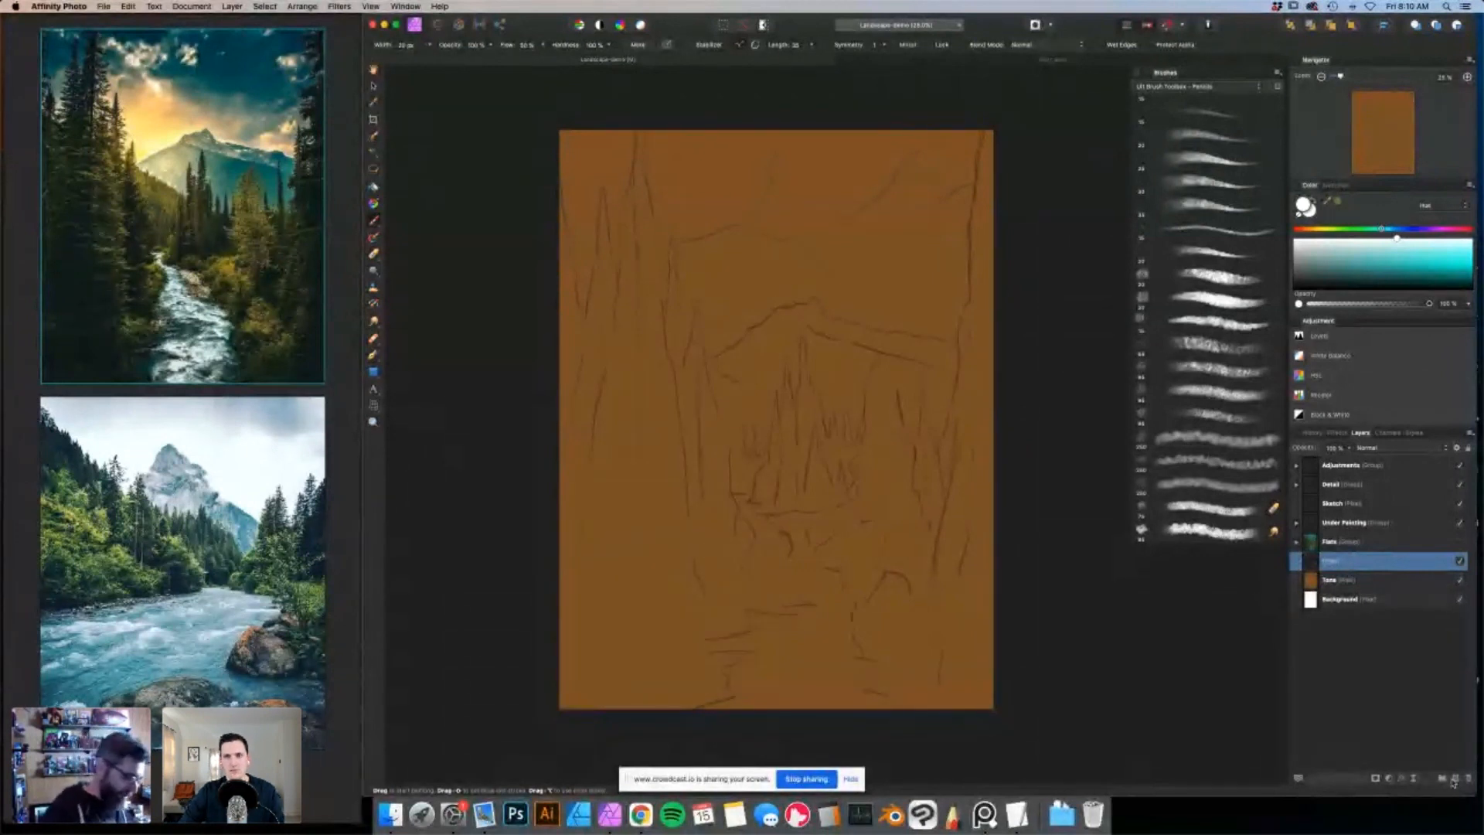
Outline the mountain as a diamond and the central tree group as a triangle with white lines over the sketch.
mouse_move(808, 300)
left_mouse_down()
mouse_move(732, 345)
mouse_move(804, 417)
mouse_move(881, 434)
mouse_move(937, 338)
mouse_move(800, 286)
left_mouse_up()
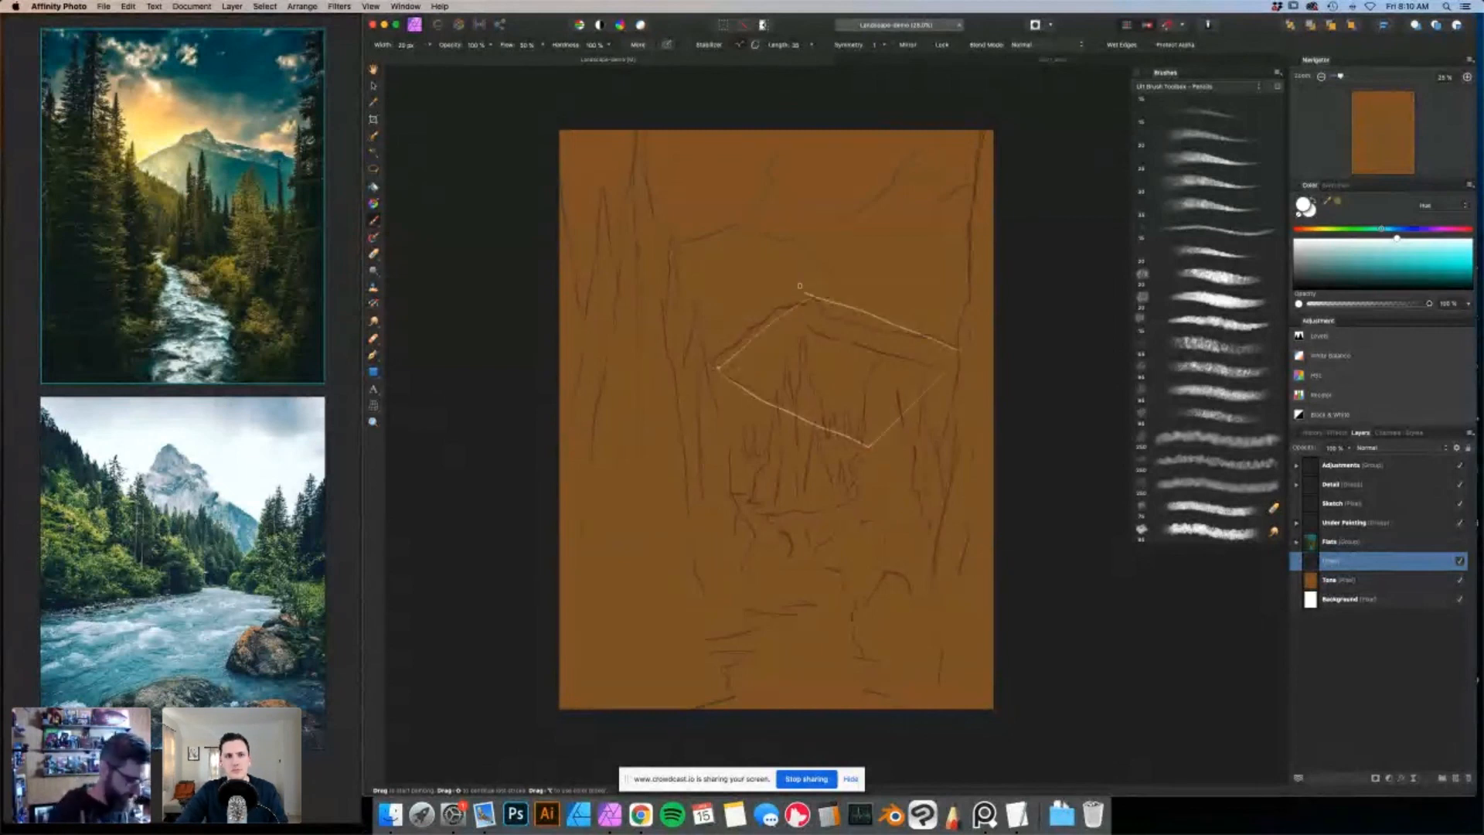
key("super+z")
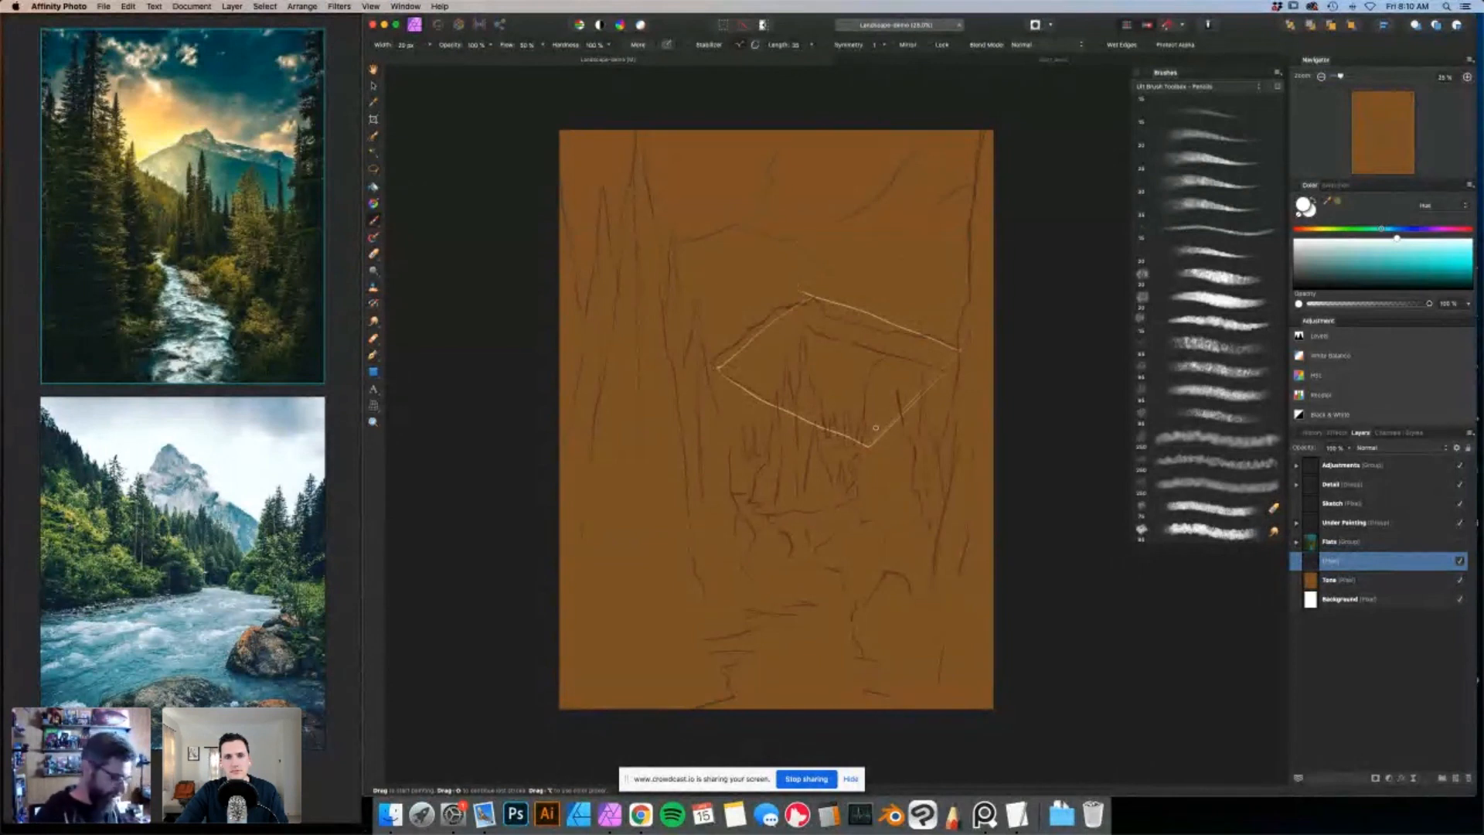
left_click_drag(804, 345, 843, 493)
mouse_move(752, 504)
left_mouse_down()
mouse_move(837, 506)
mouse_move(843, 489)
left_mouse_up()
left_click_drag(796, 340, 754, 490)
left_click_drag(836, 432, 828, 485)
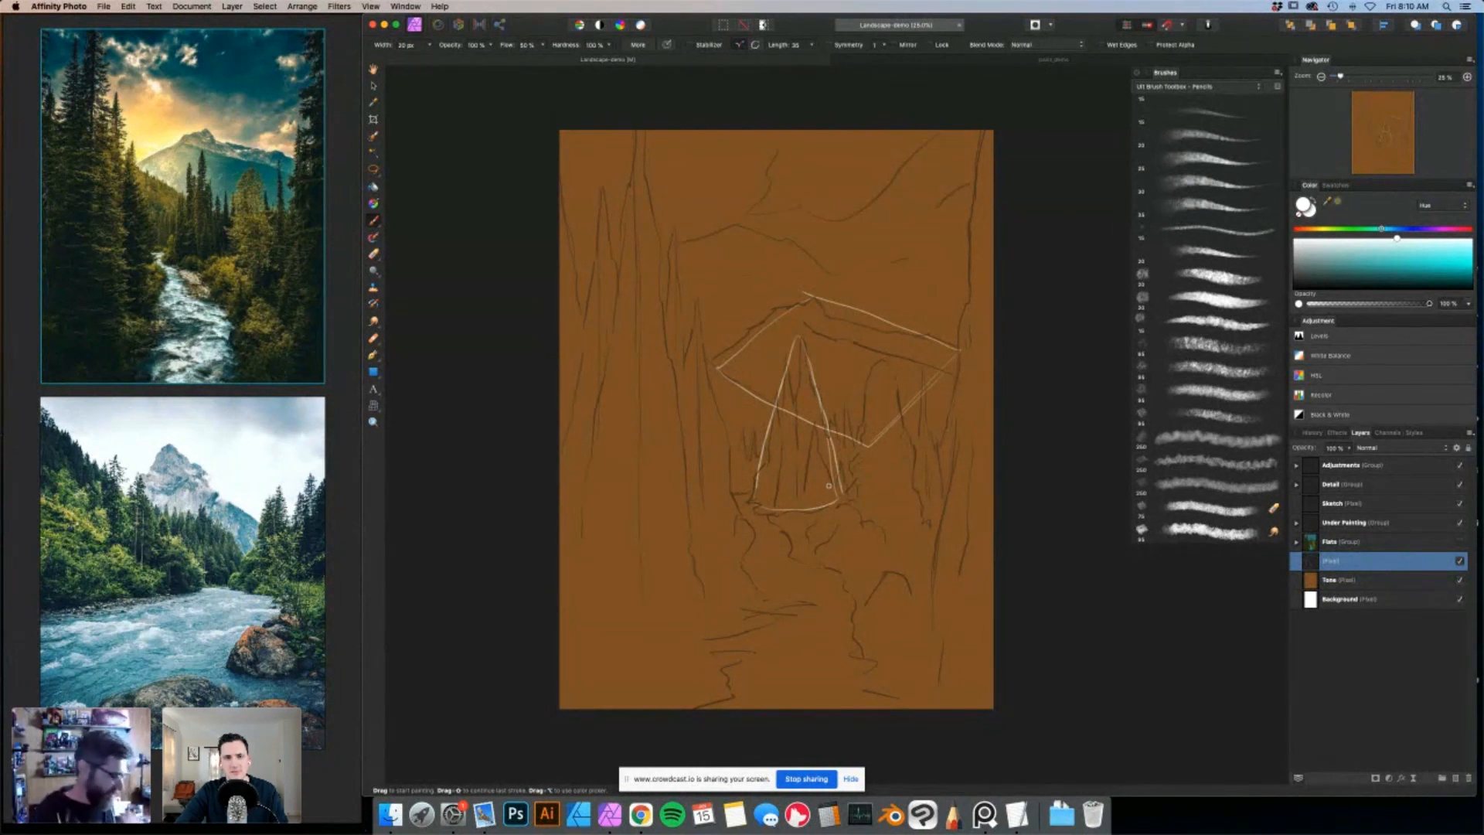
Draw long white lines that block in the foreground trees on both sides of the canvas as simple triangular shapes.
left_click_drag(980, 125, 919, 700)
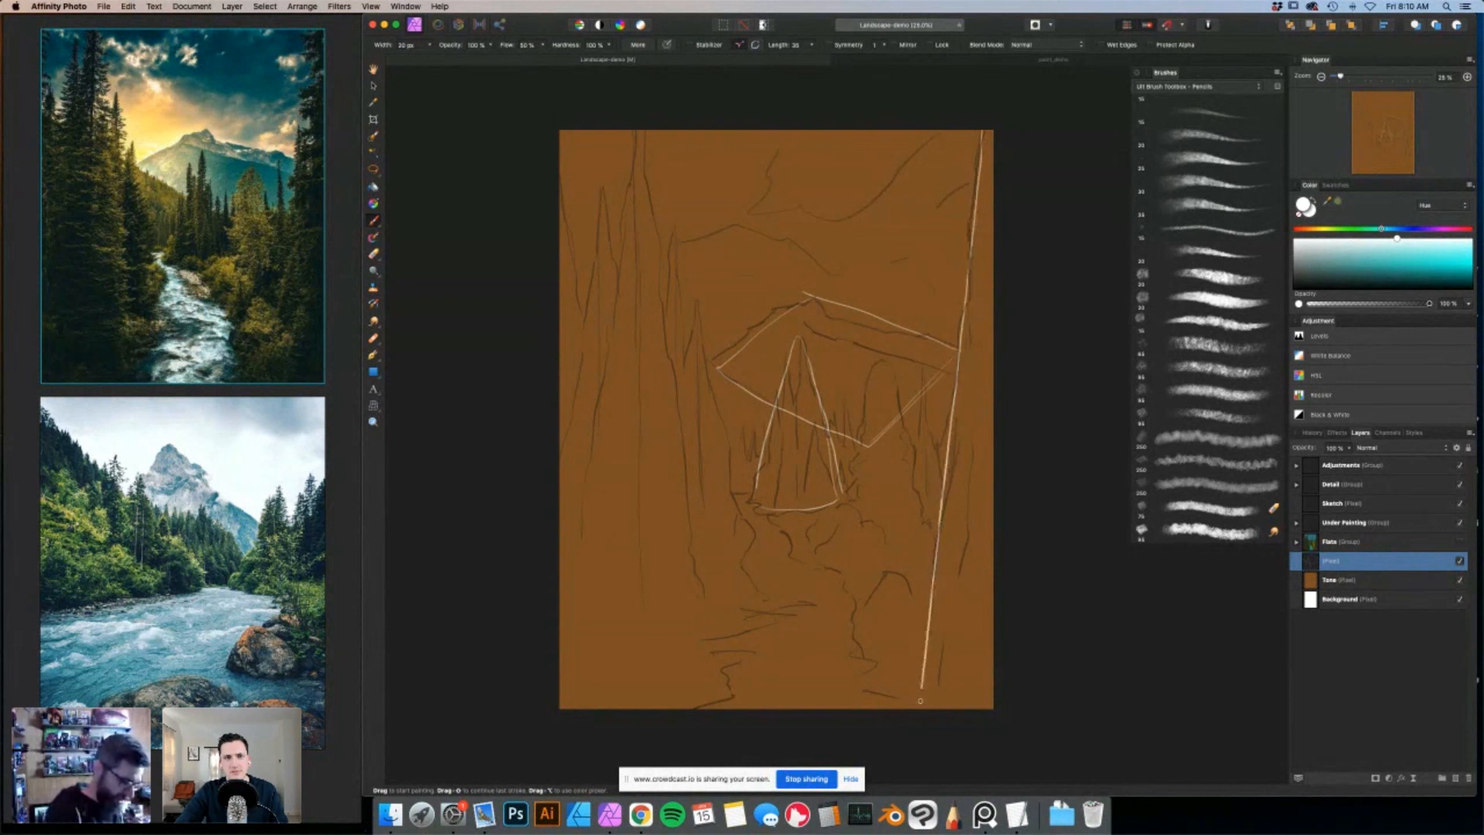
left_click_drag(638, 133, 726, 649)
mouse_move(567, 649)
left_mouse_down()
mouse_move(684, 655)
mouse_move(746, 626)
left_mouse_up()
mouse_move(633, 136)
left_mouse_down()
mouse_move(597, 300)
mouse_move(564, 656)
left_mouse_up()
left_click_drag(694, 302, 656, 640)
left_click_drag(703, 340, 746, 630)
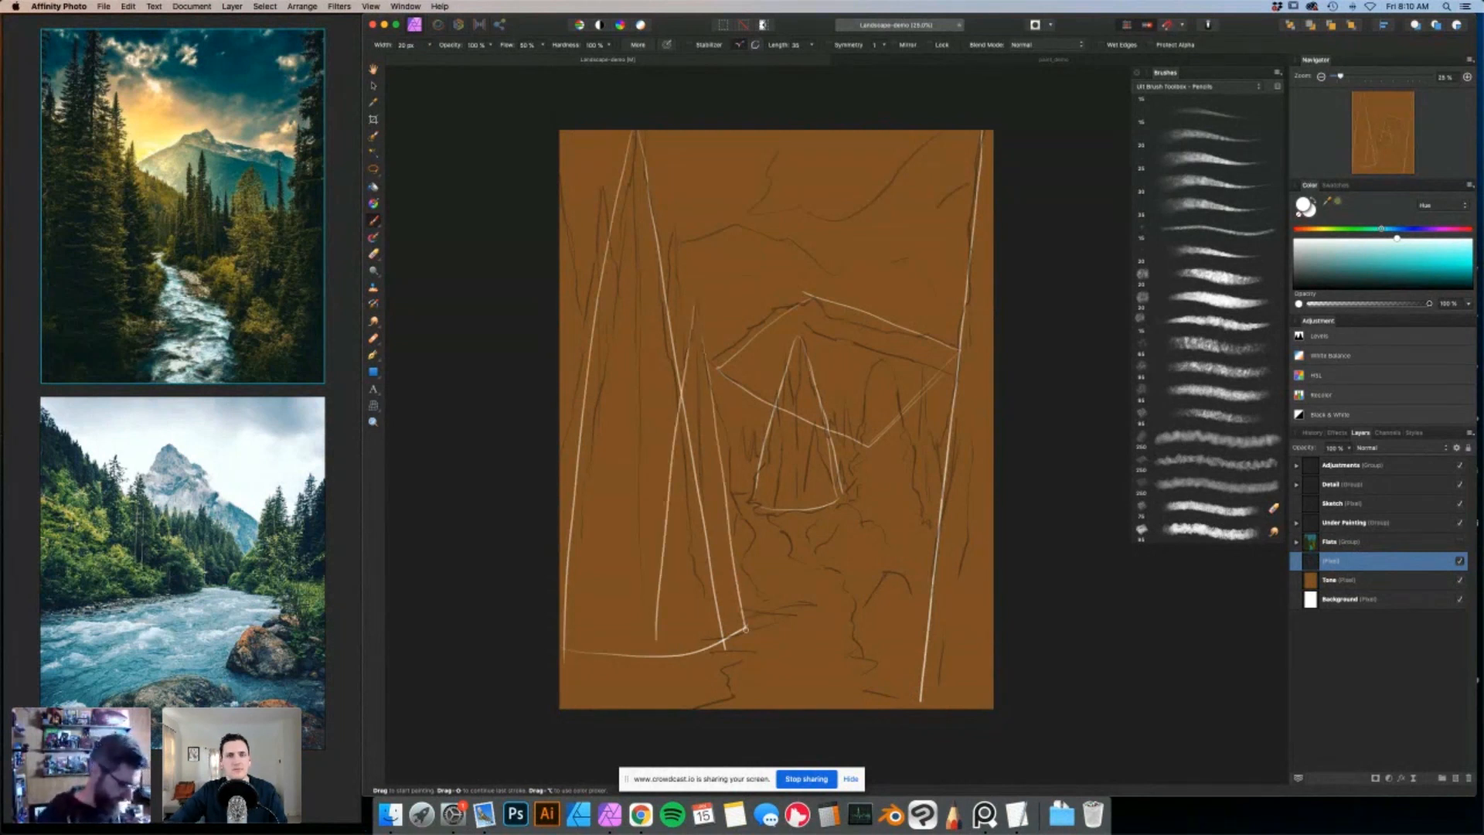
Outline the tree beside the central group as a triangle and the river as a widening wedge to the canvas's lower edge.
mouse_move(875, 365)
left_mouse_down()
mouse_move(840, 526)
mouse_move(914, 524)
left_mouse_up()
left_click_drag(878, 349, 919, 518)
mouse_move(756, 501)
left_mouse_down()
mouse_move(896, 700)
mouse_move(736, 610)
mouse_move(730, 710)
mouse_move(756, 497)
left_mouse_up()
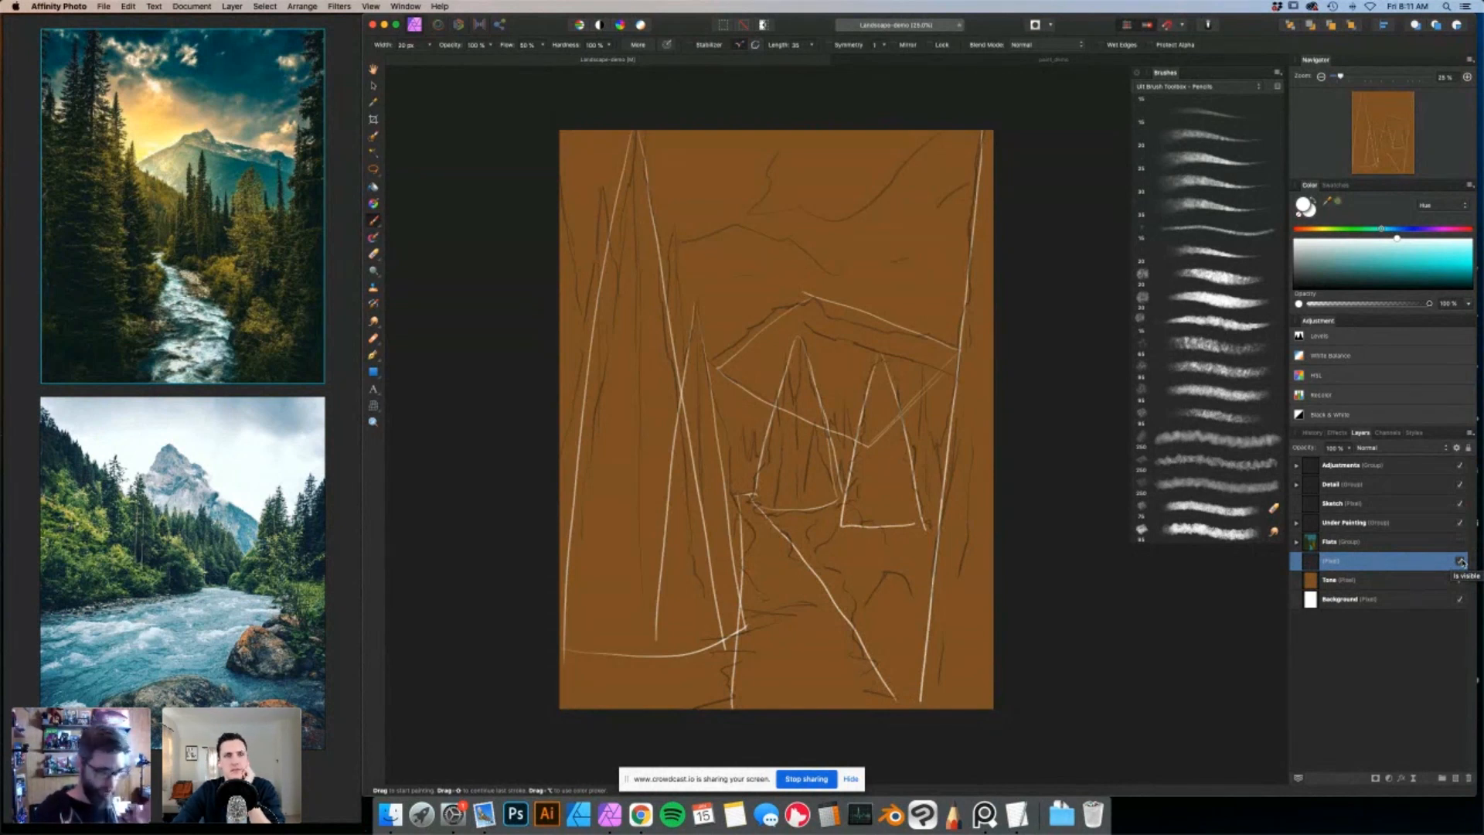
Draw a small square, circle and triangle in the sky area, and hide the layer holding the shape outlines.
mouse_move(748, 199)
left_mouse_down()
mouse_move(744, 244)
mouse_move(748, 199)
mouse_move(808, 231)
mouse_move(827, 195)
left_mouse_up()
left_click_drag(850, 238, 881, 235)
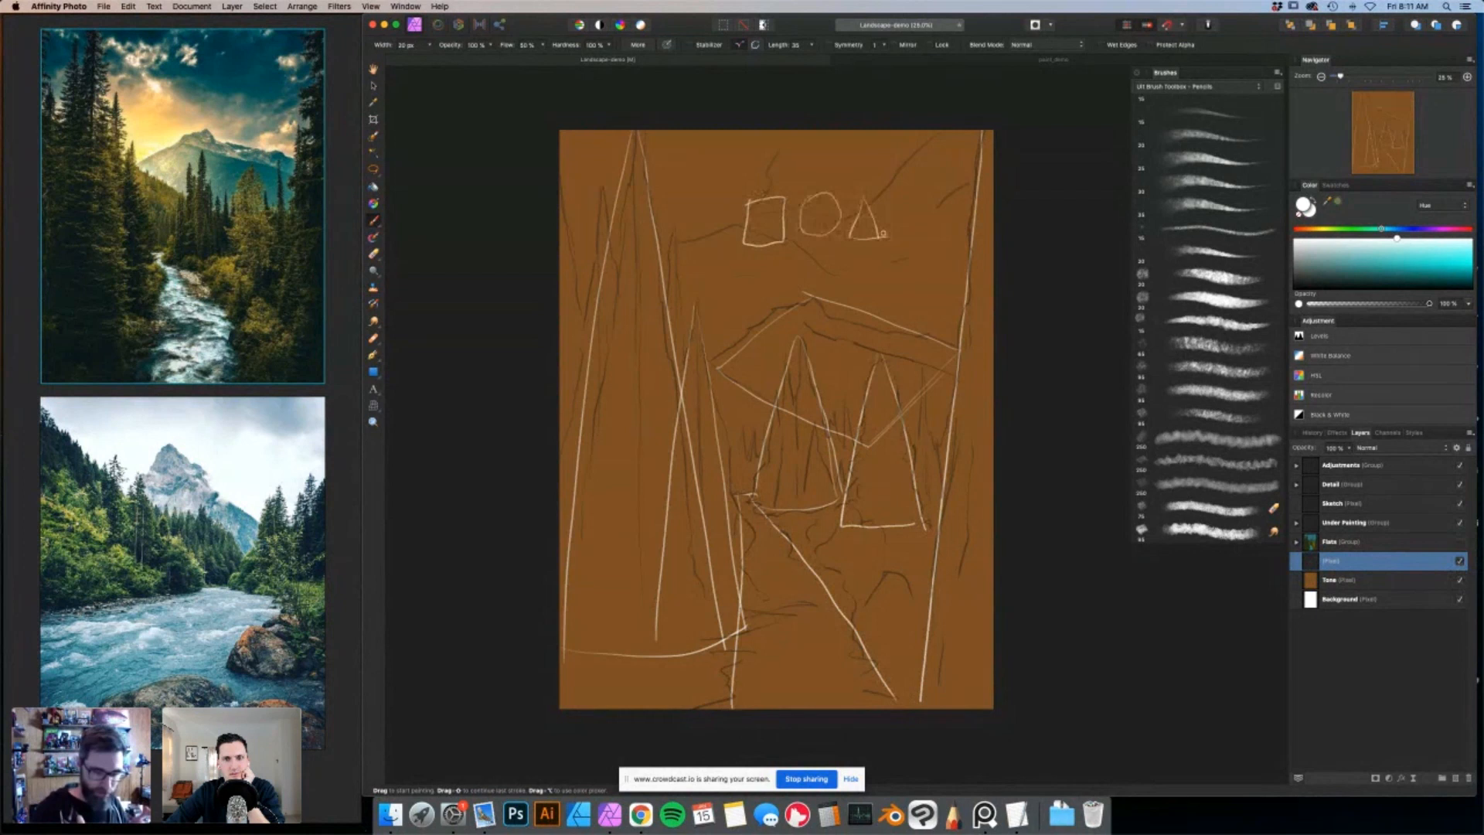
left_click(1459, 561)
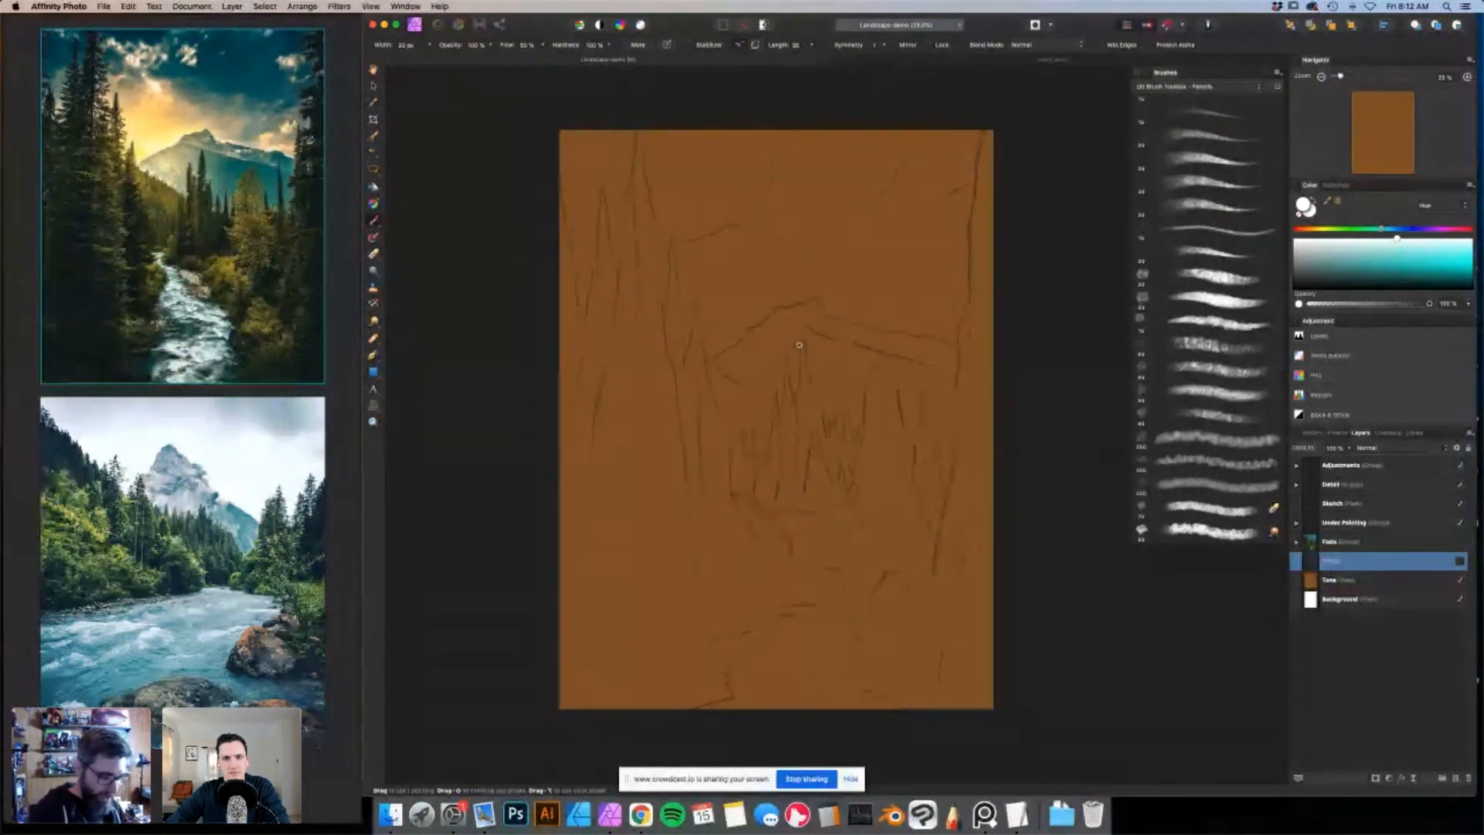
Make the Flats group visible and look through the layers inside it.
left_click(1462, 542)
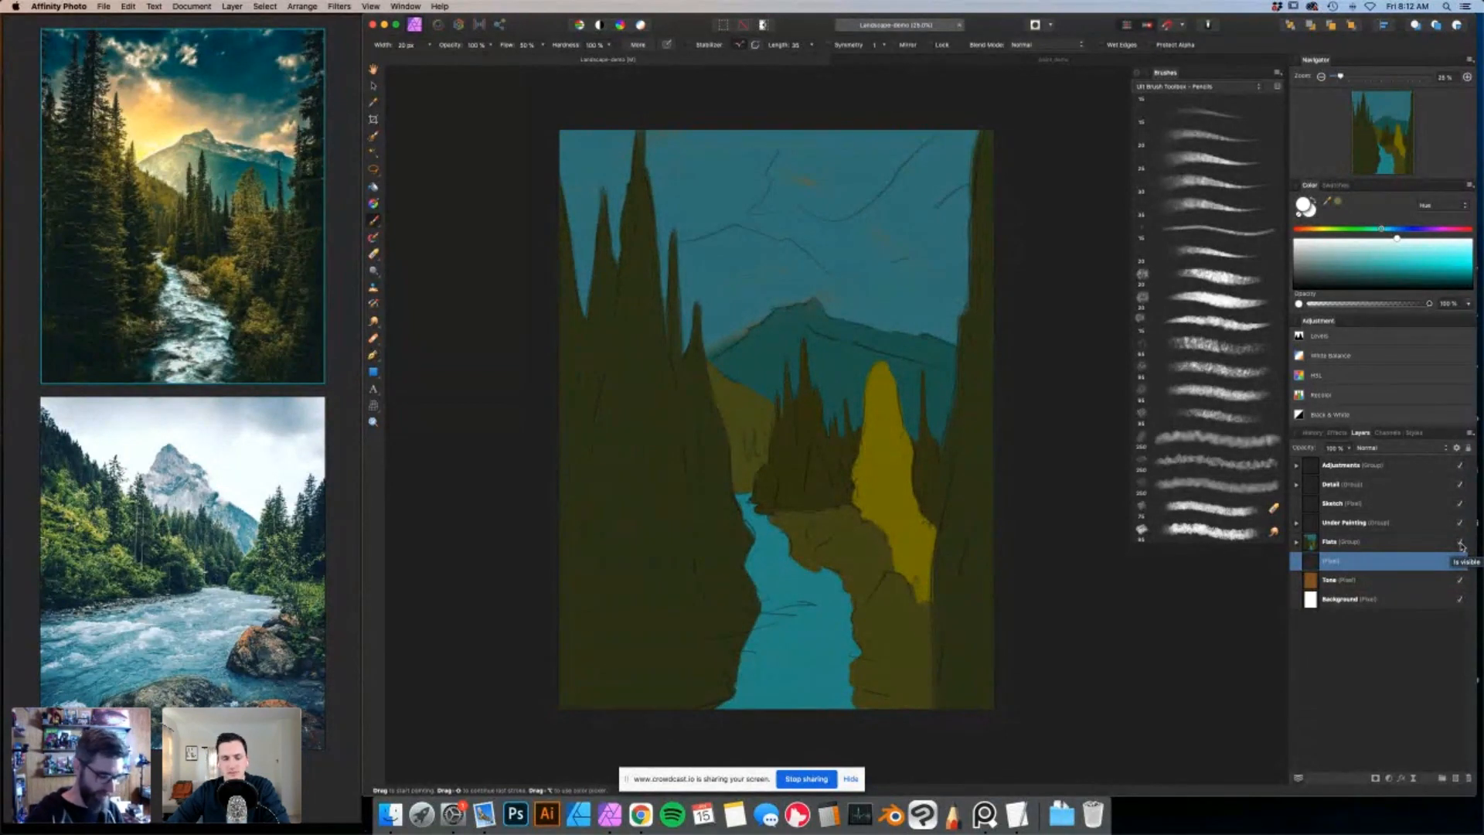
left_click(1296, 542)
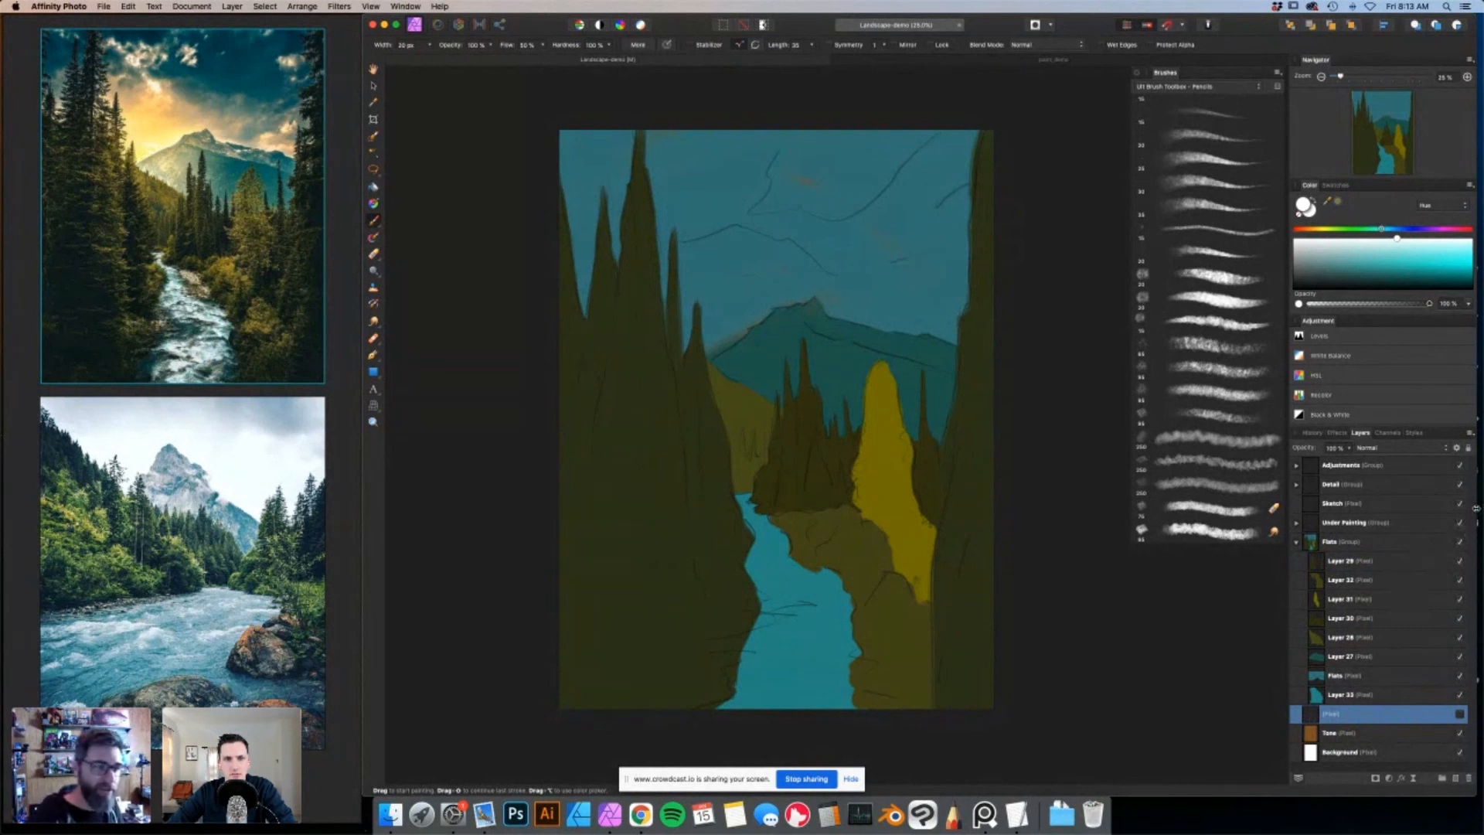
left_click(1296, 542)
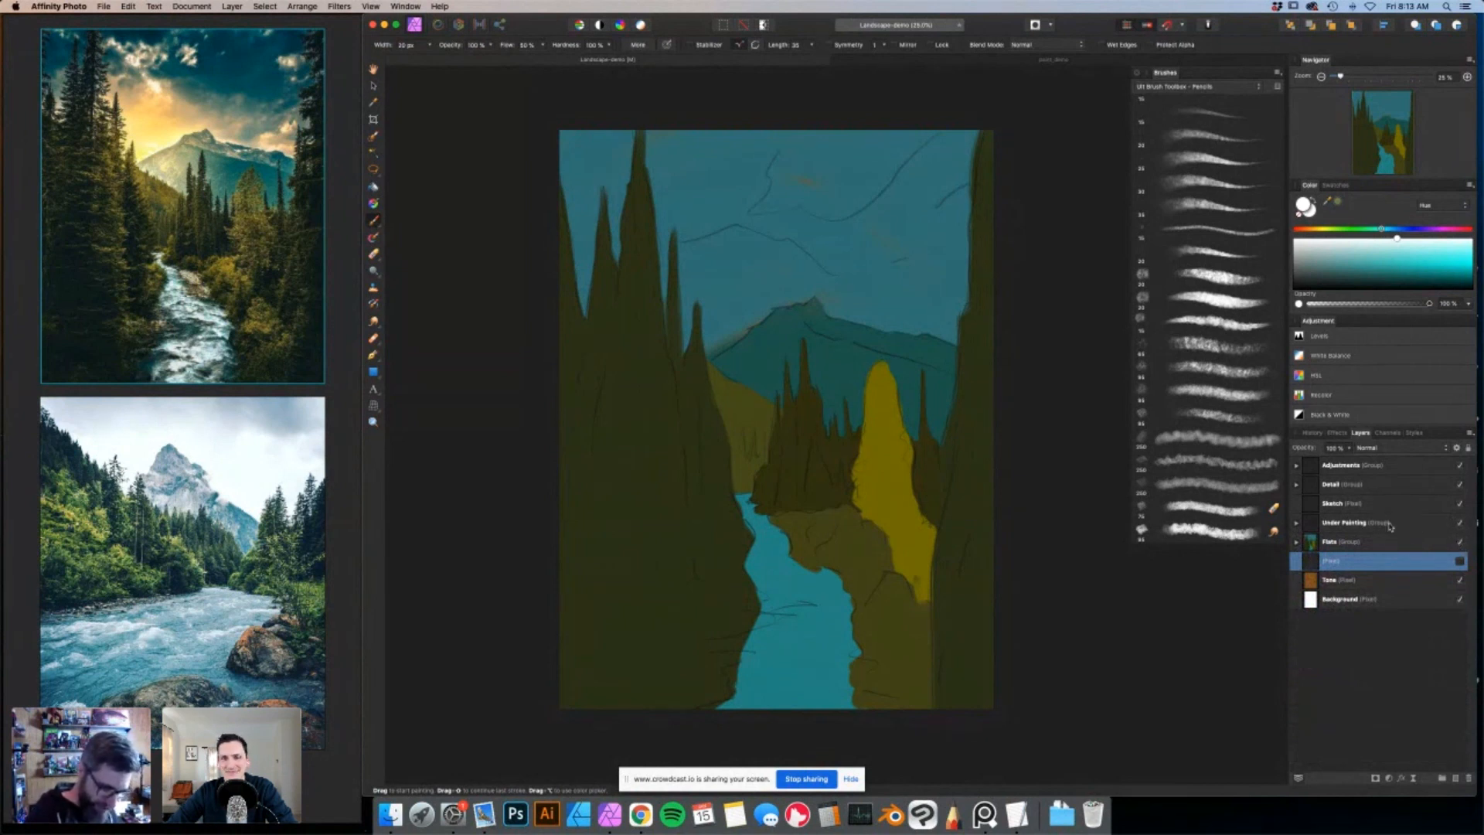
Expand the Under Painting group to its Sky layers and switch the Brush Toolbox category to Oil.
left_click(1297, 524)
scroll(1391, 603, "down", 3)
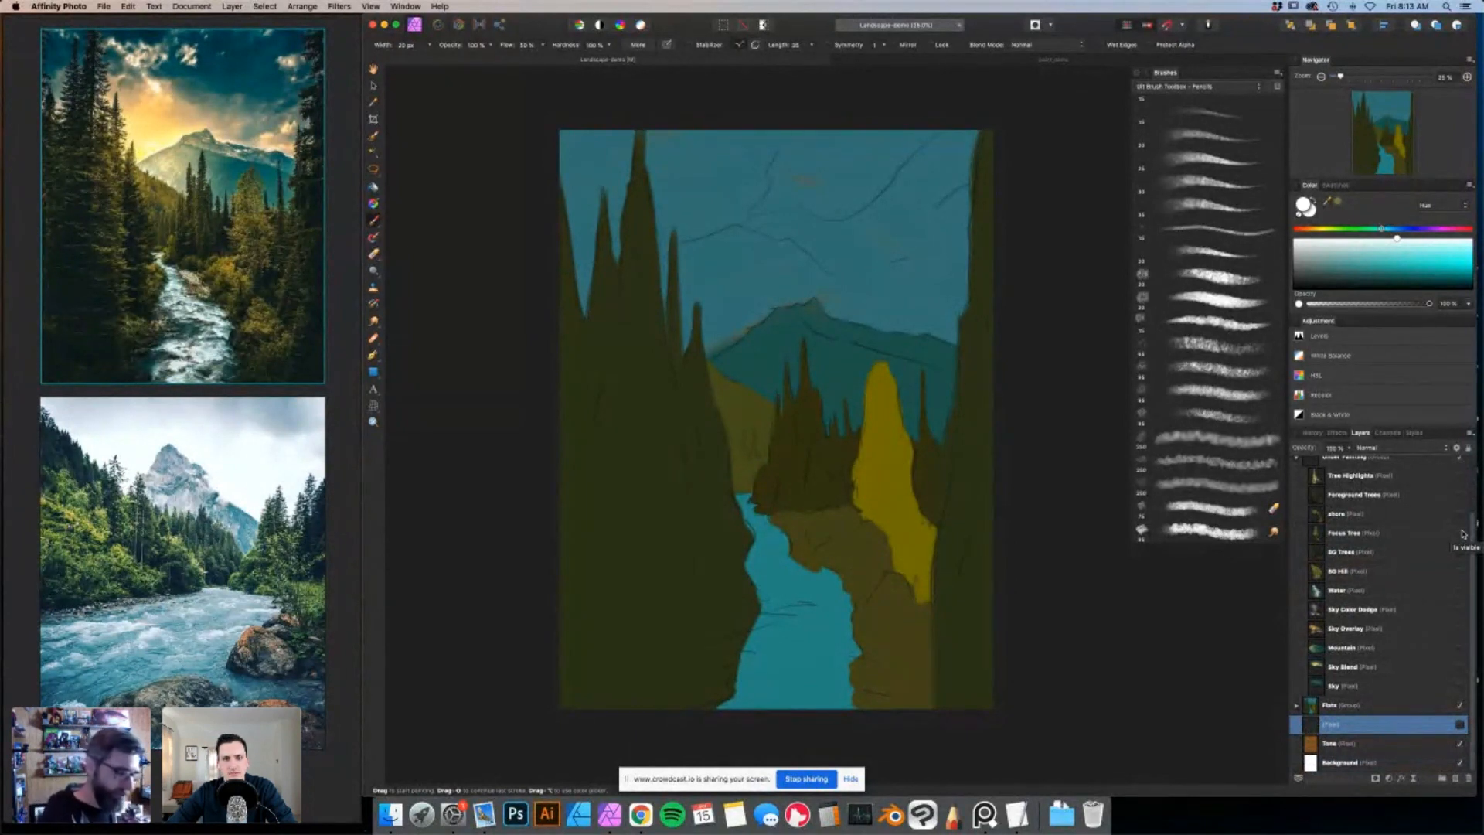
left_click(1250, 87)
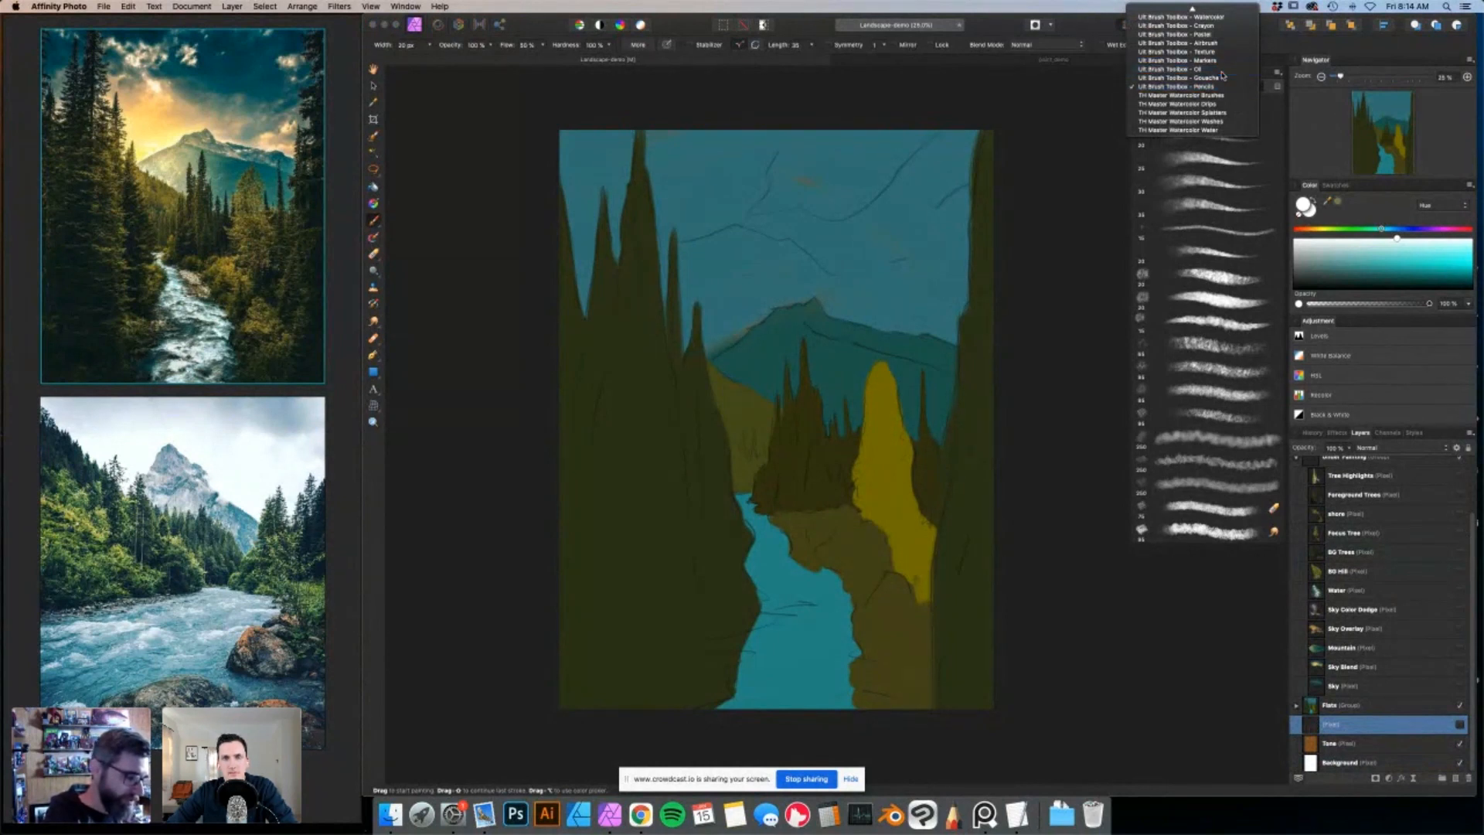
left_click(1221, 70)
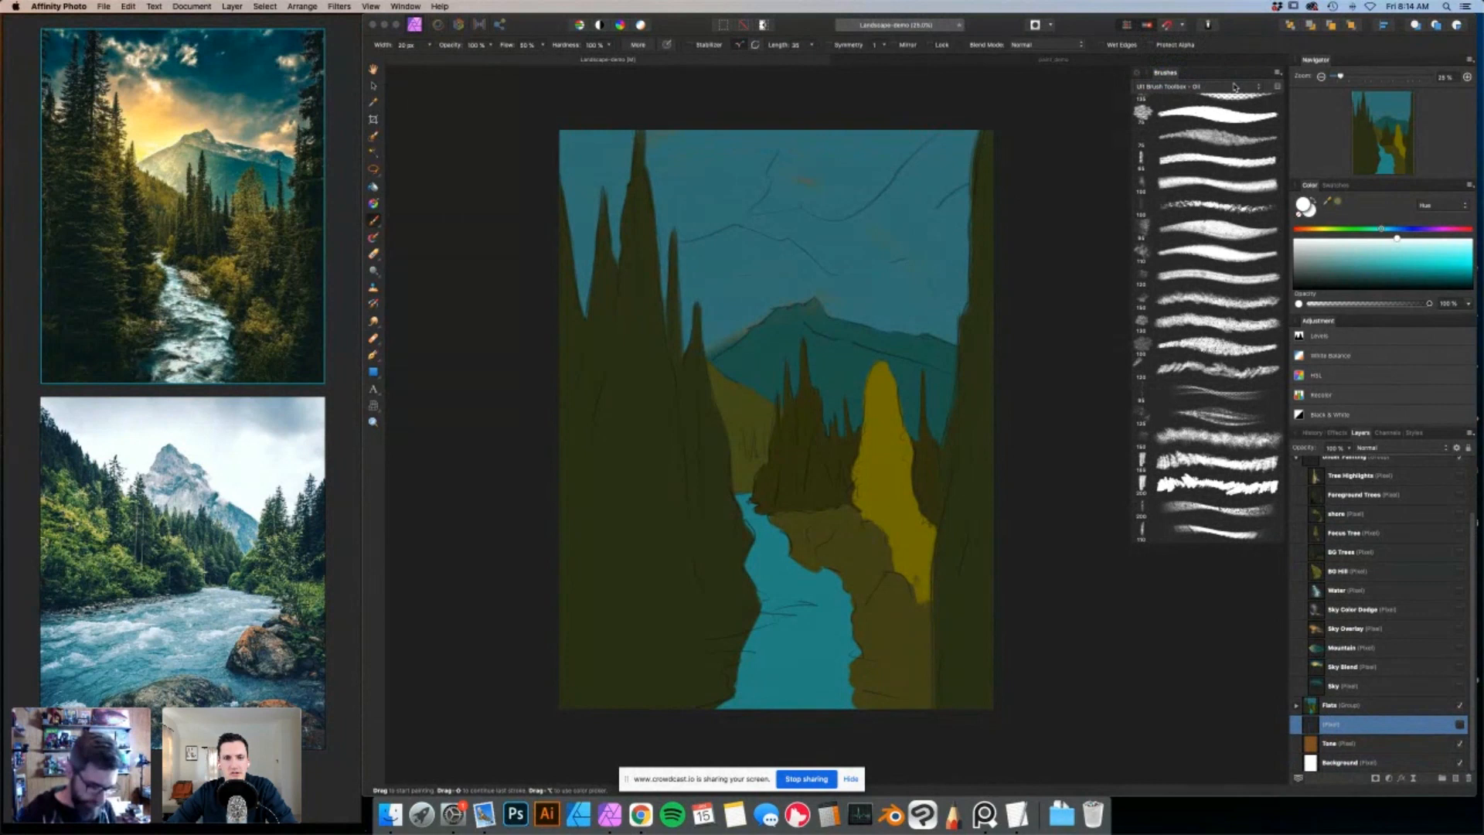
Show the Sky and Sky Blend layers of the underpainting and hide the Flats group.
left_click(1459, 685)
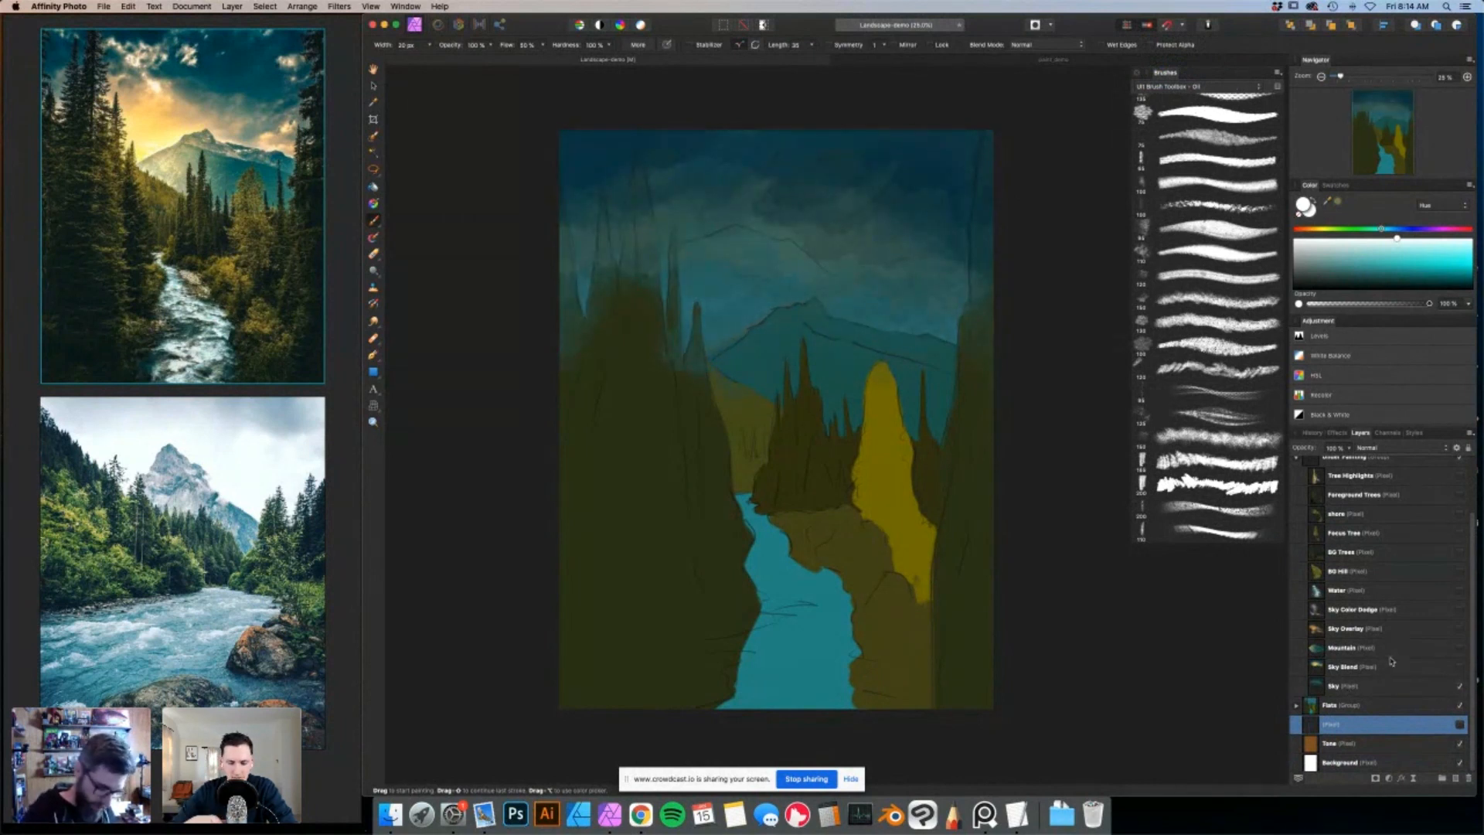
left_click(1459, 705)
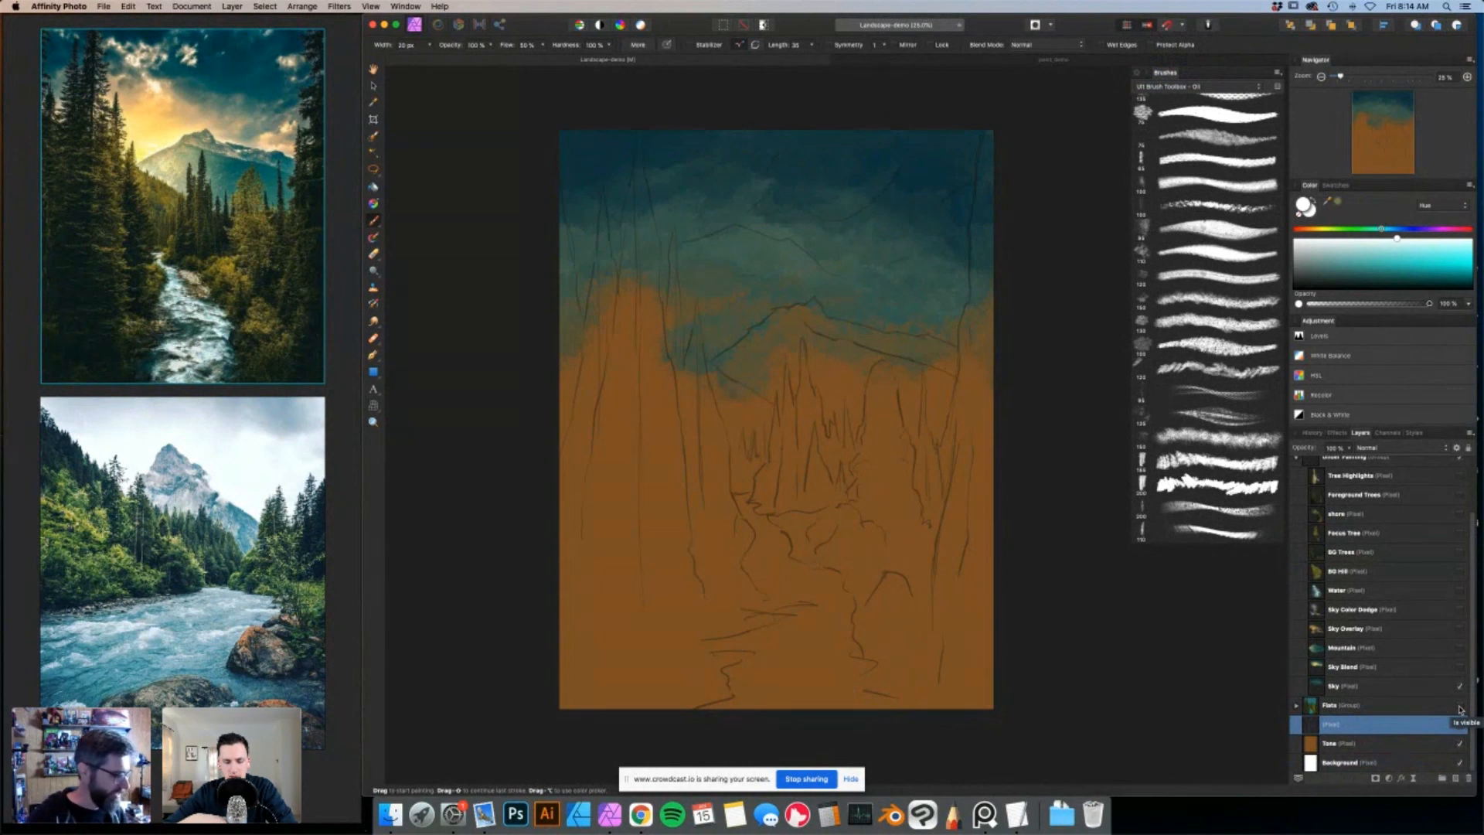
left_click(244, 61)
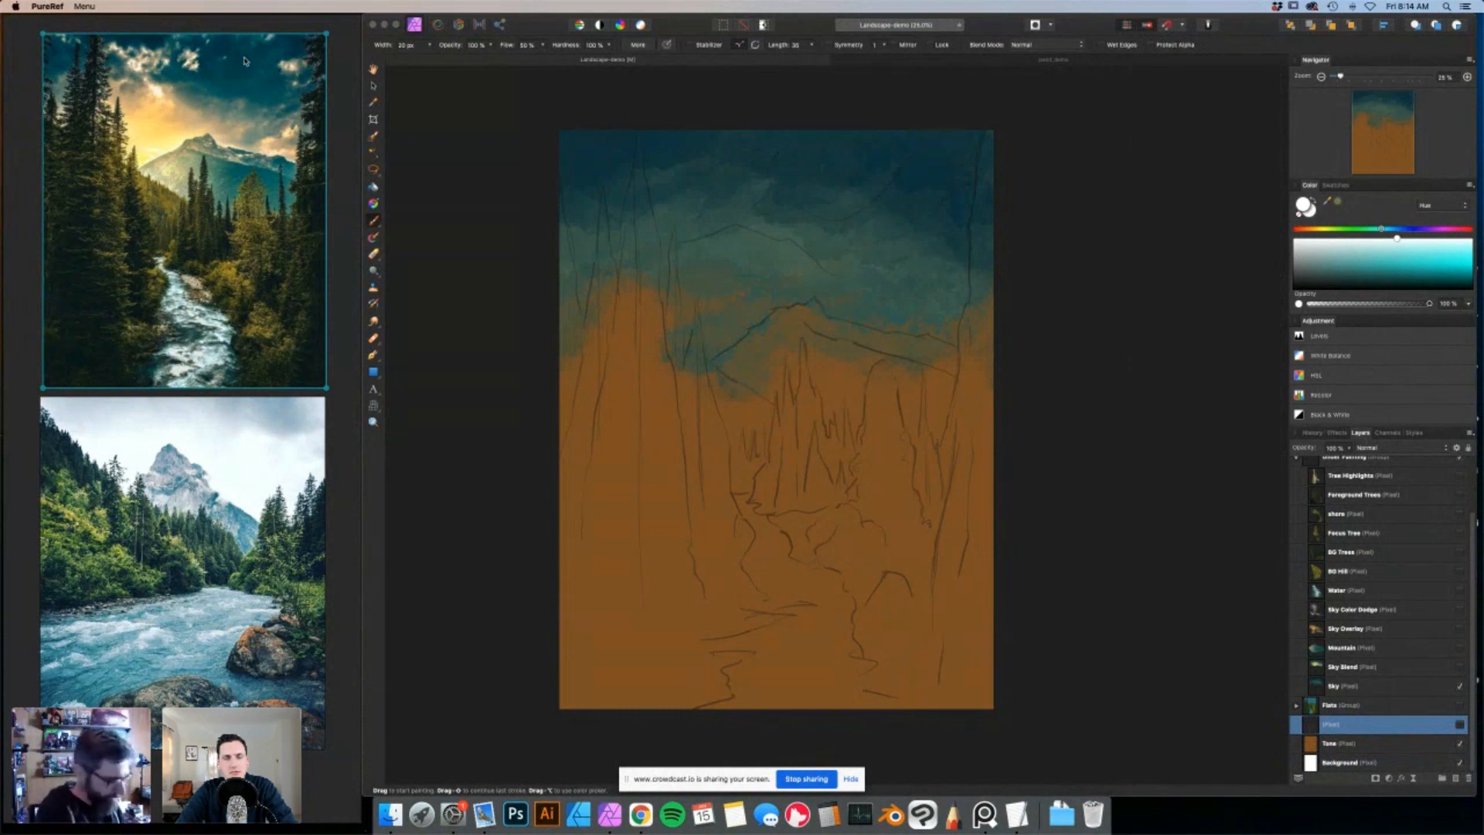
left_click(1460, 667)
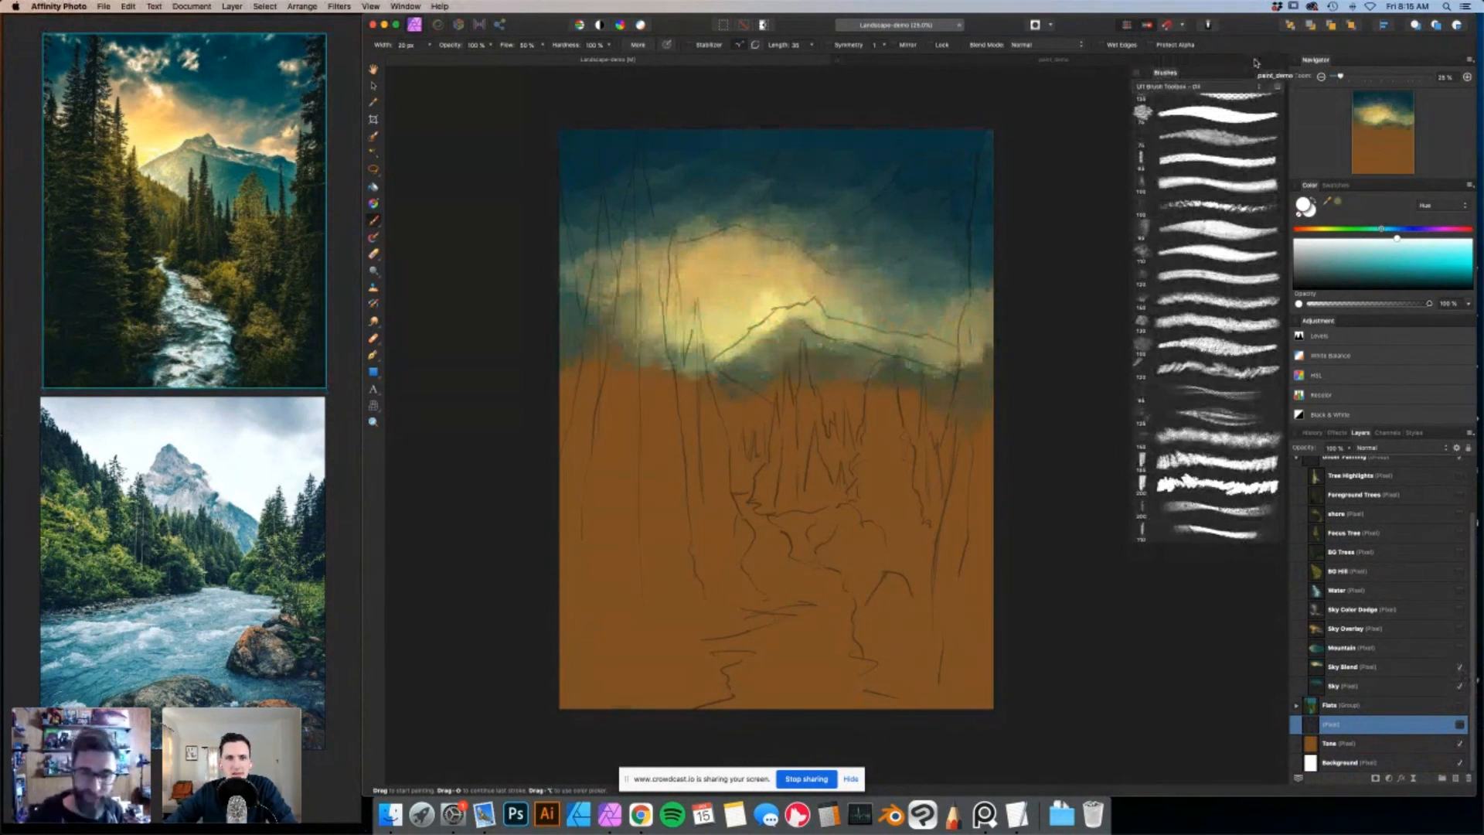
Switch to the paint_demo document and add a new pixel layer above the tan background.
left_click(993, 61)
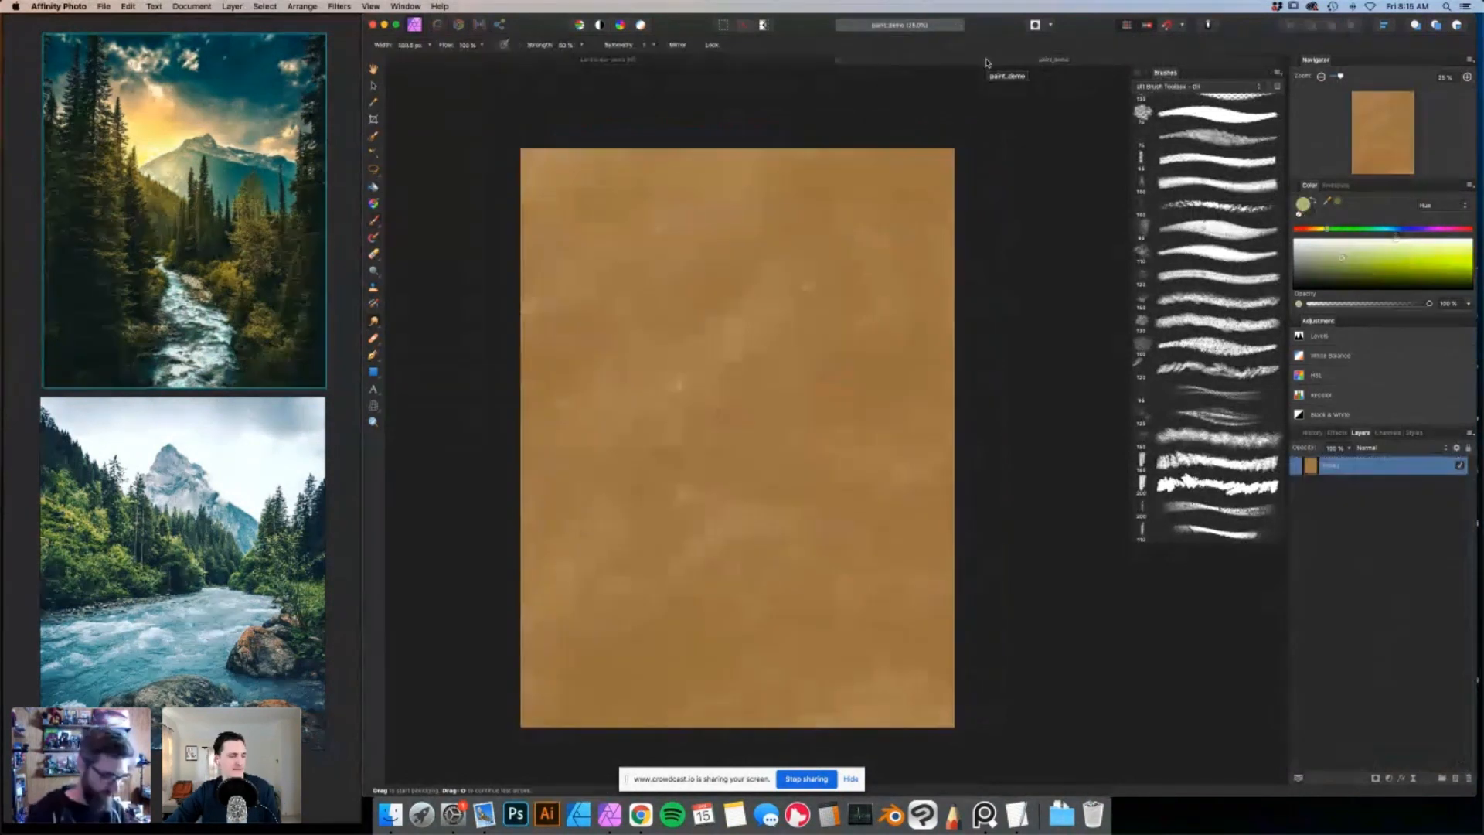
left_click(1456, 779)
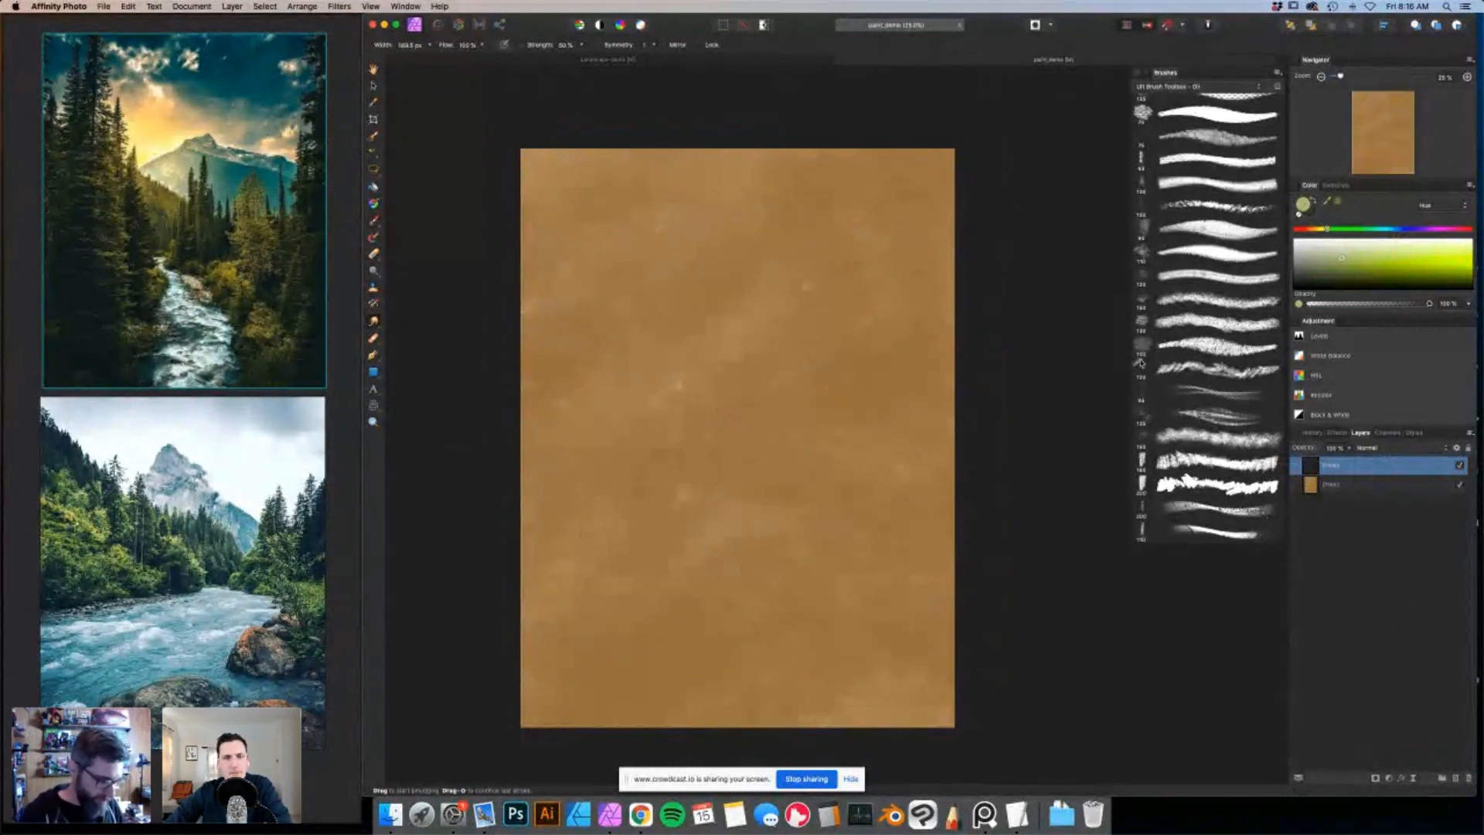
Look through the Oil category of the Brush Toolbox to examine its textured bristle and rough-edged brushes.
scroll(1215, 390, "down", 6)
scroll(1215, 386, "down", 3)
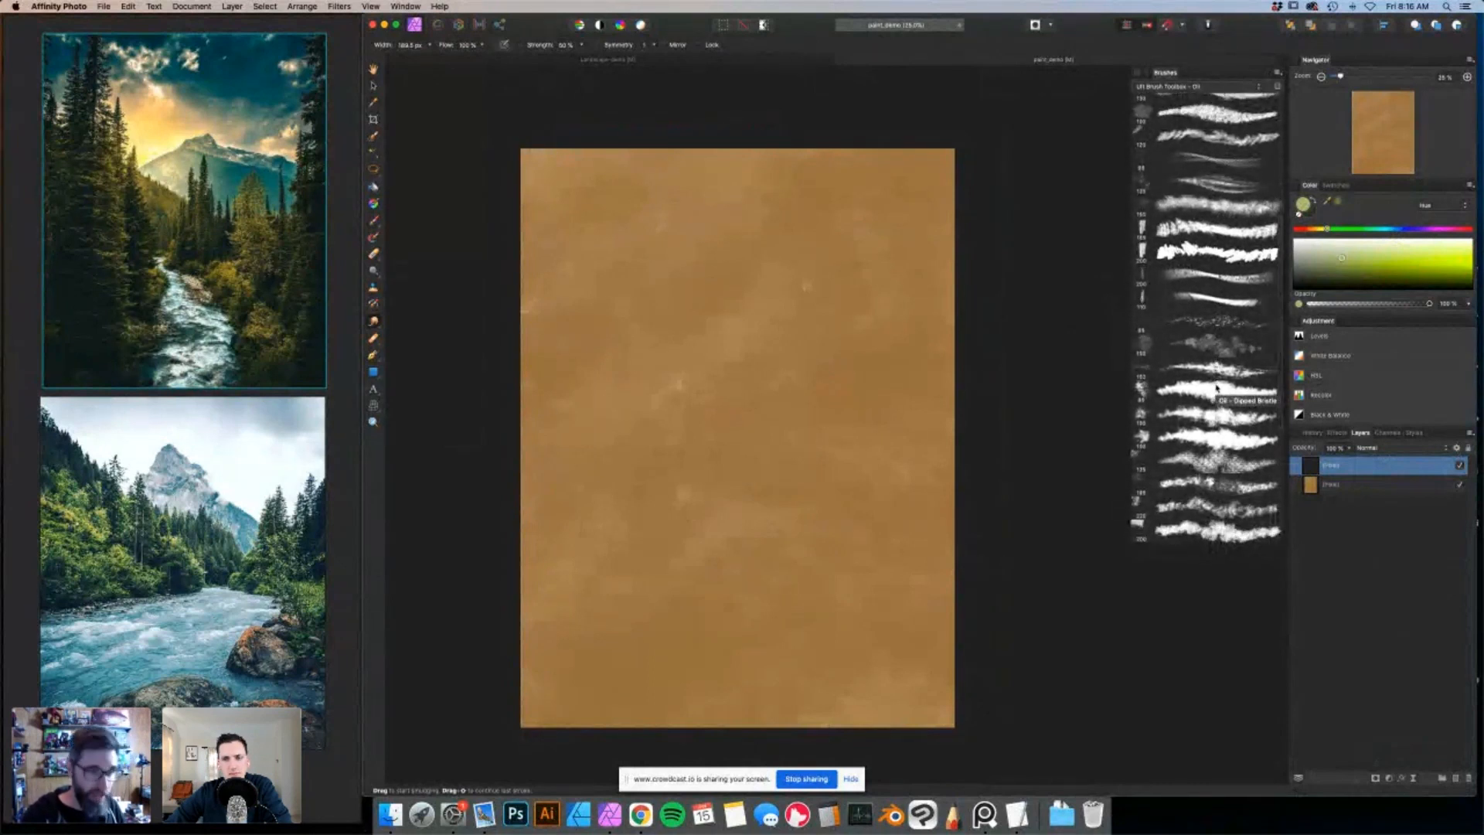
scroll(1216, 388, "down", 1)
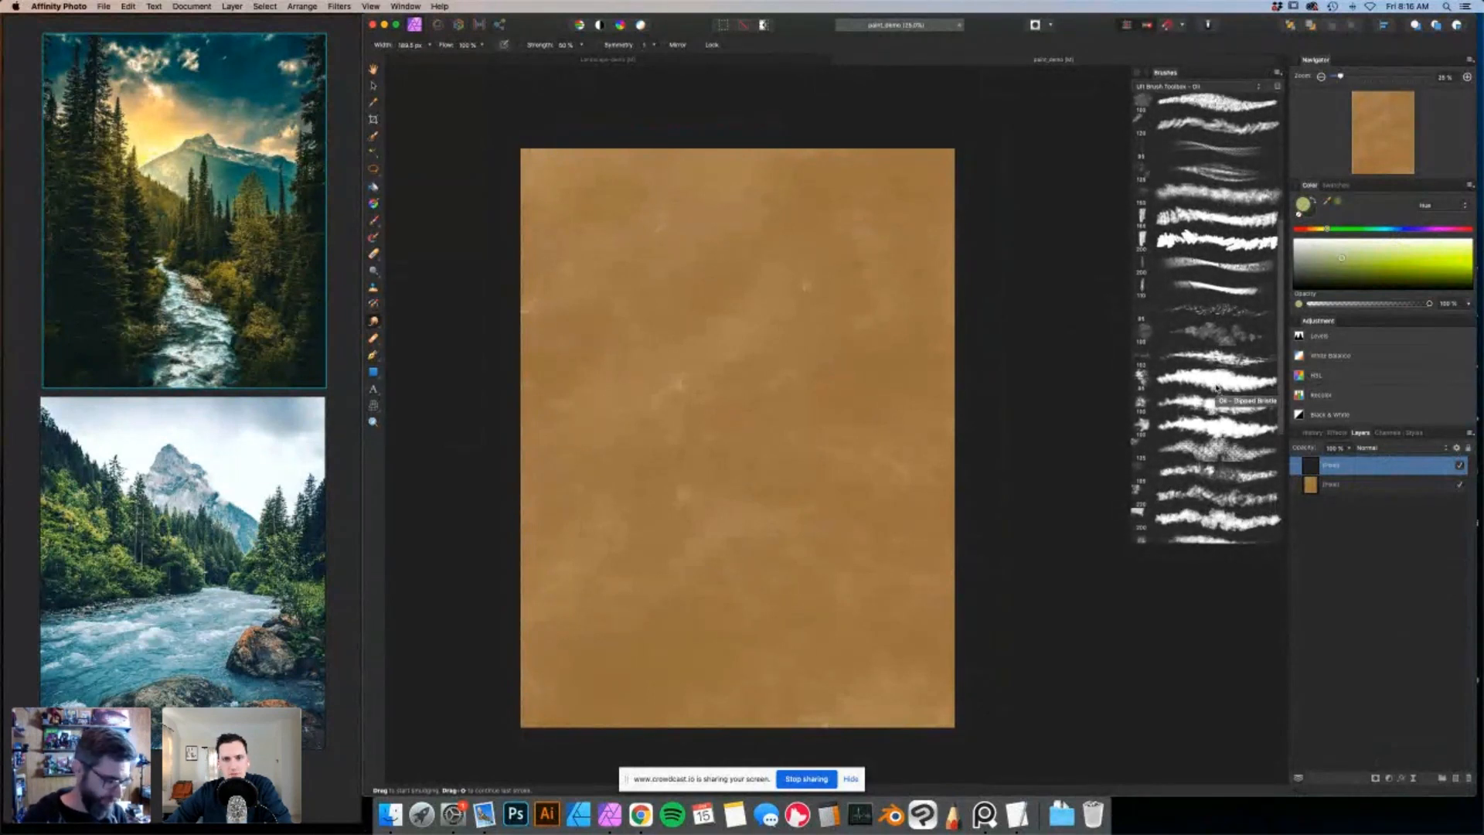
scroll(1218, 382, "down", 1)
scroll(1227, 391, "down", 5)
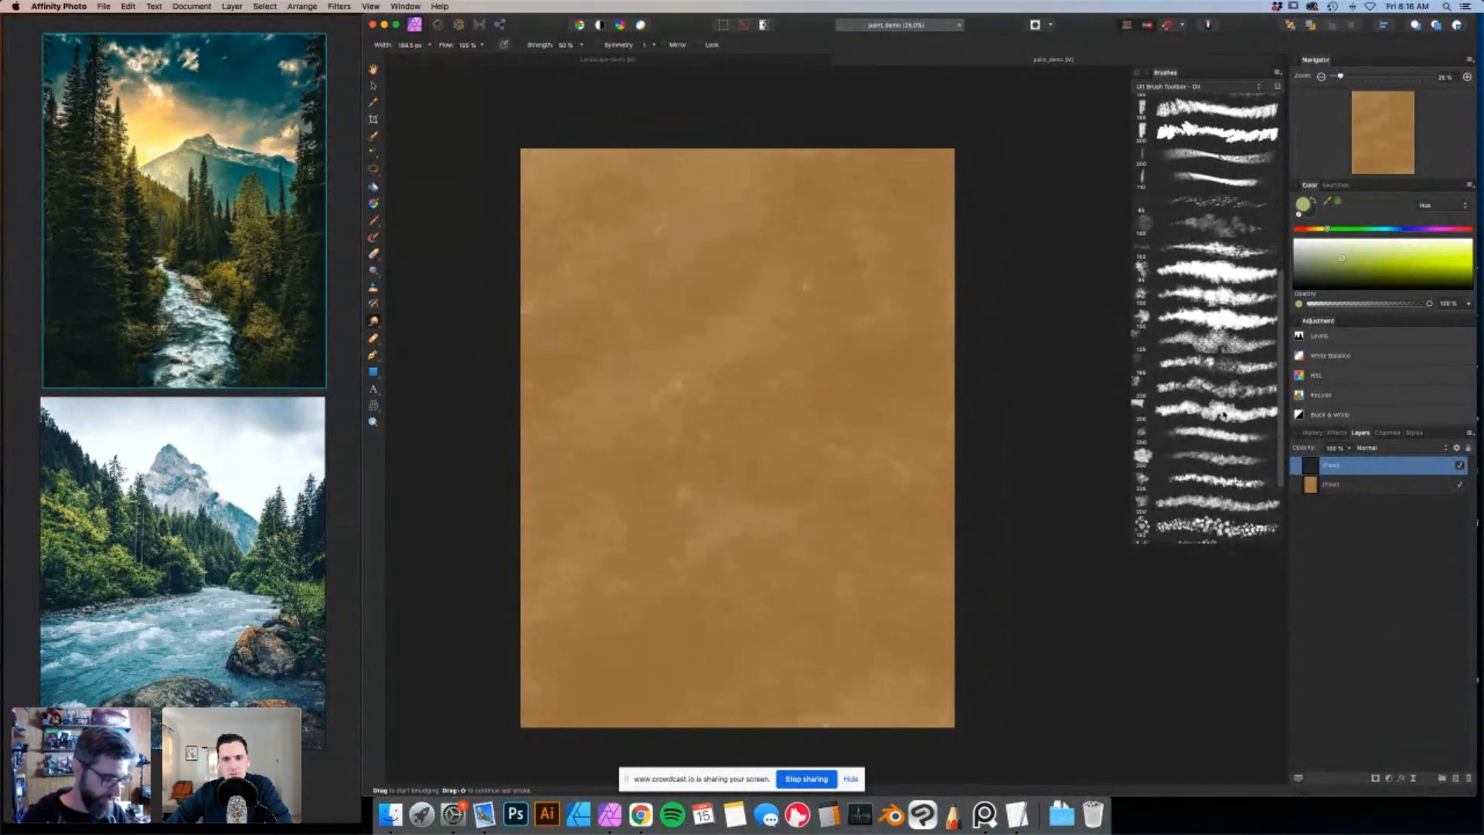
scroll(1221, 415, "down", 2)
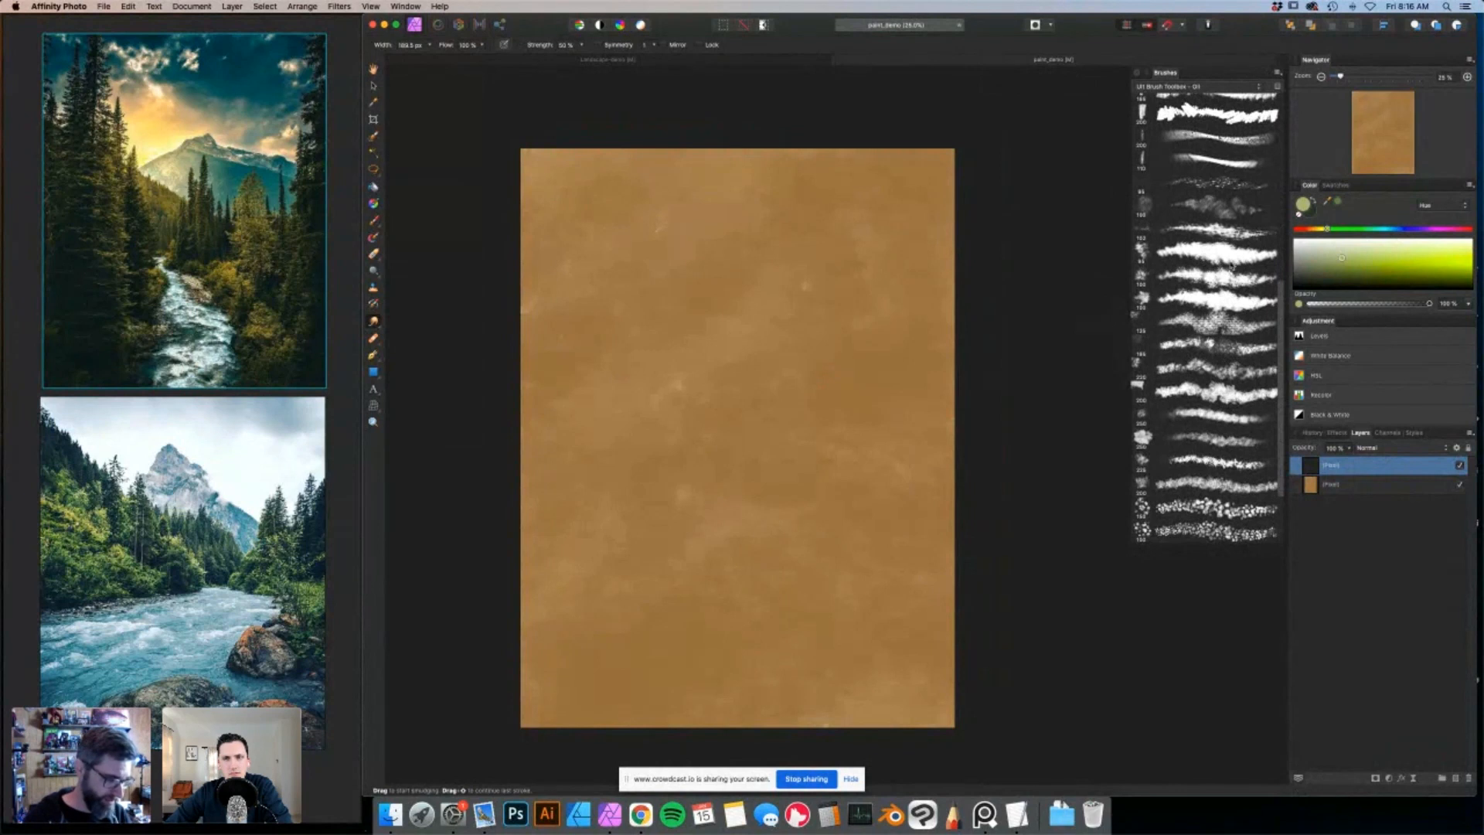
scroll(1222, 381, "down", 2)
scroll(1226, 369, "down", 2)
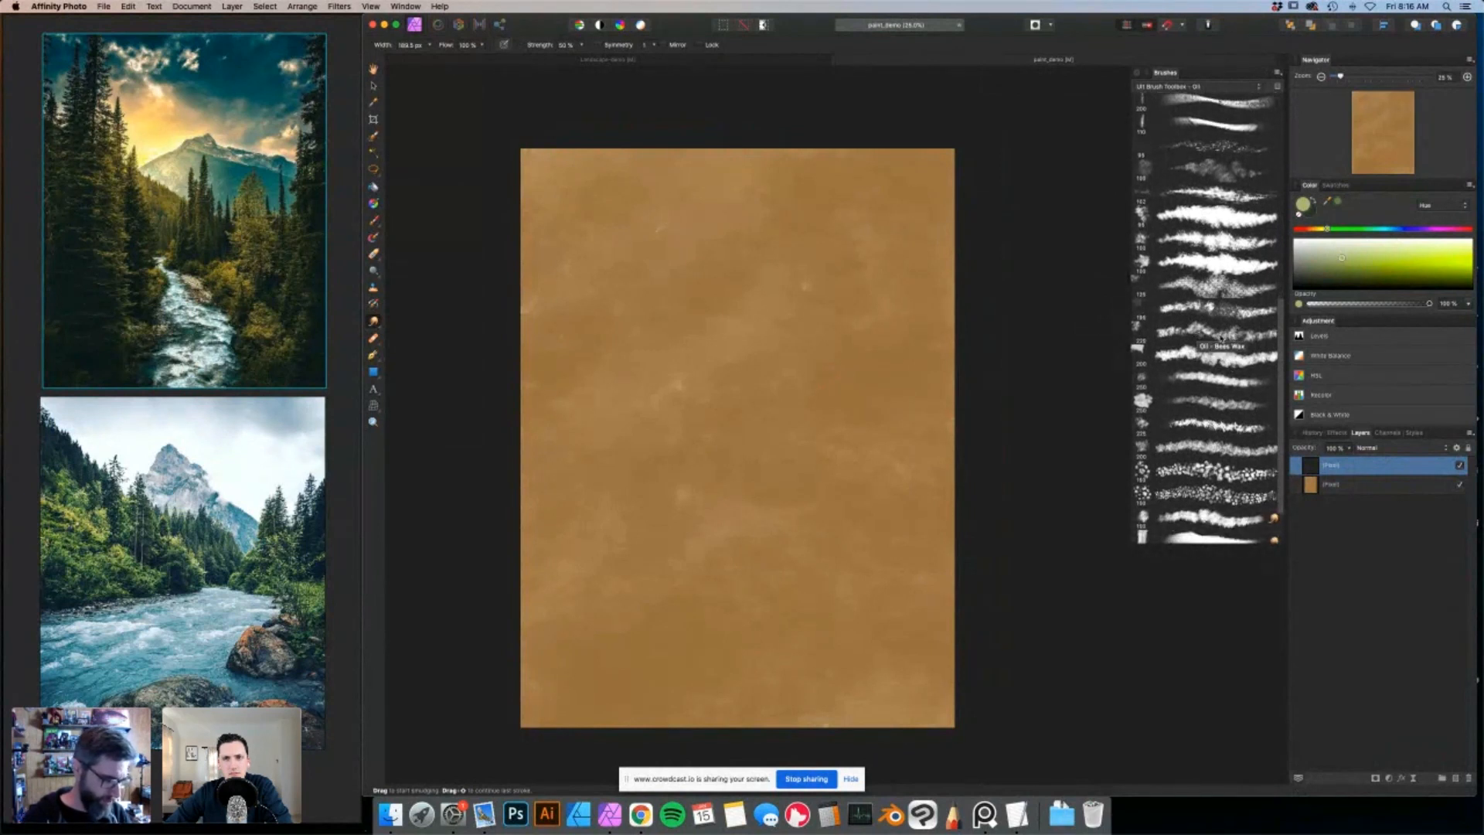
scroll(1219, 379, "down", 2)
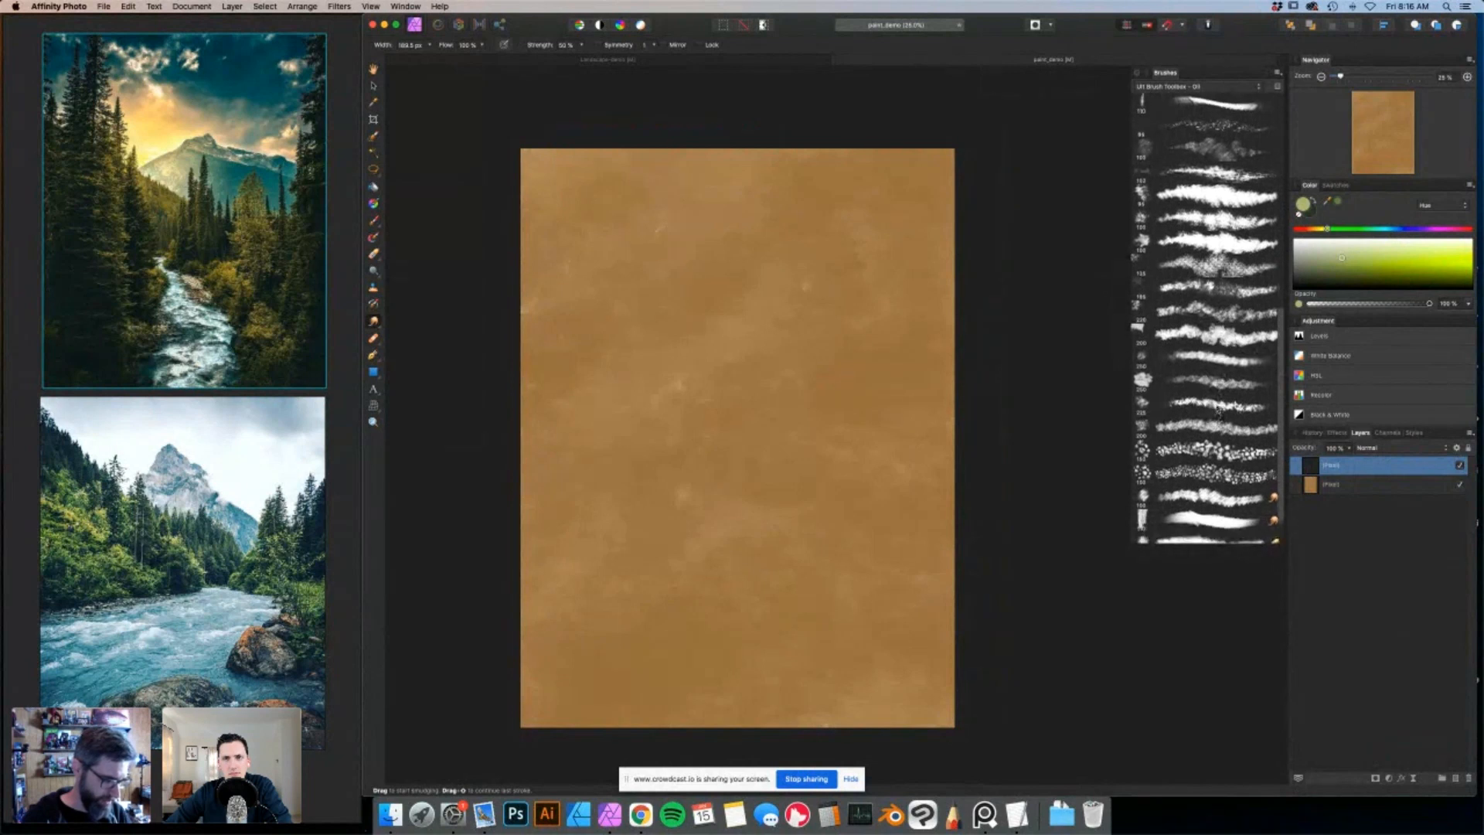
Activate the Paint Brush Tool with a large, rough-edged Oil brush from the Brush Toolbox.
left_click(1221, 340)
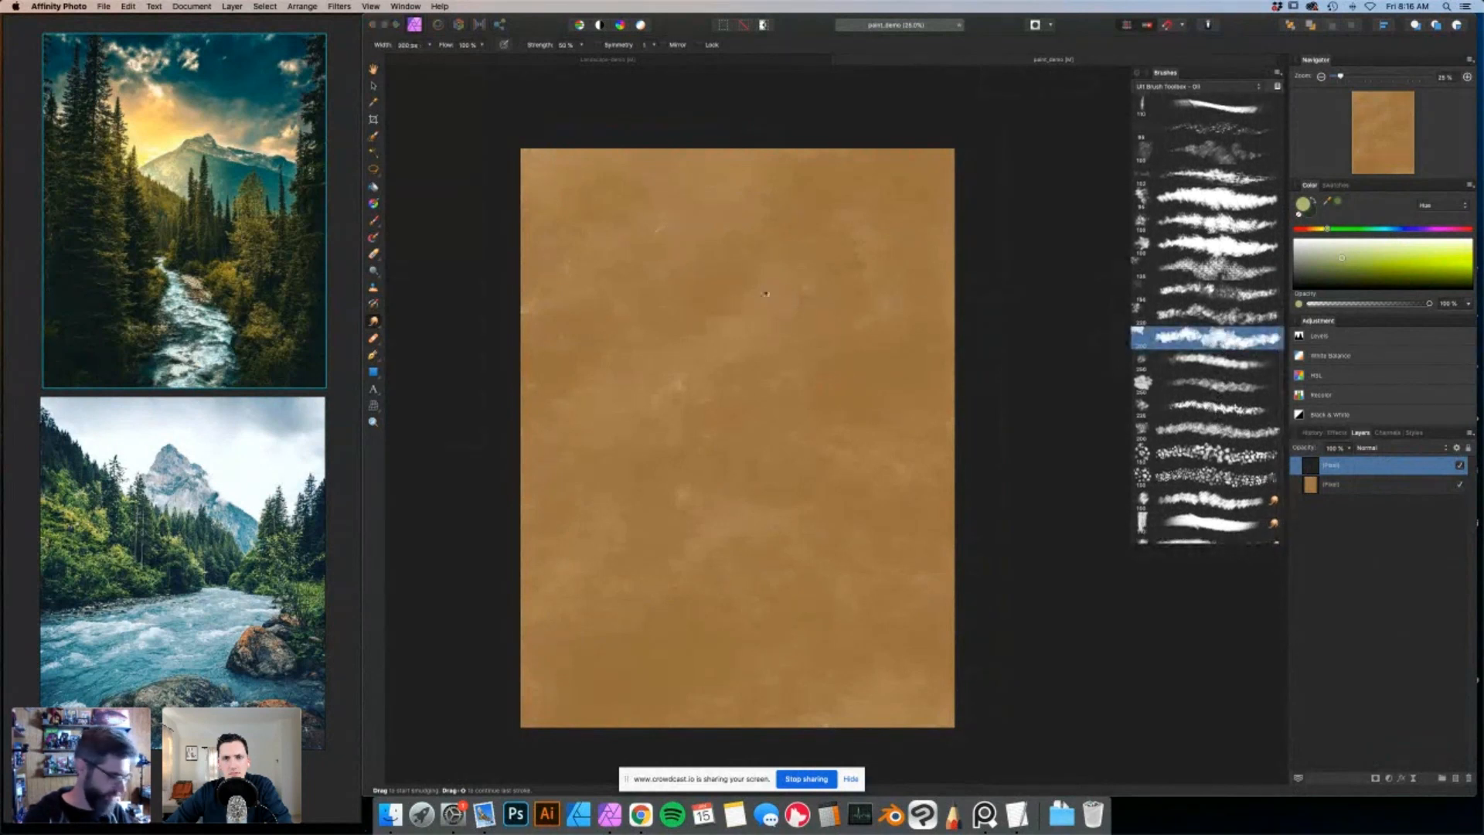
left_click(375, 222)
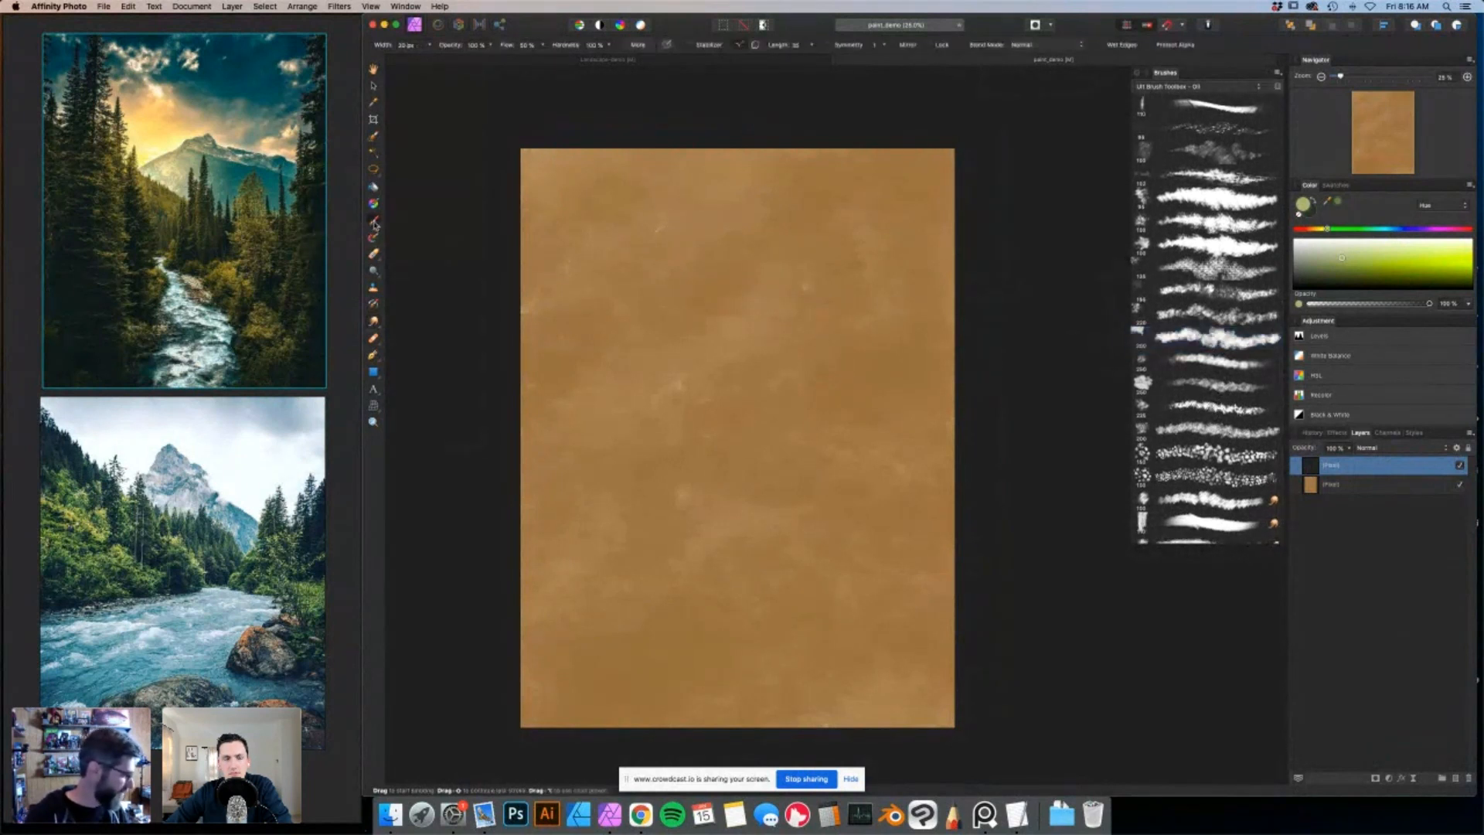
scroll(1220, 329, "down", 3)
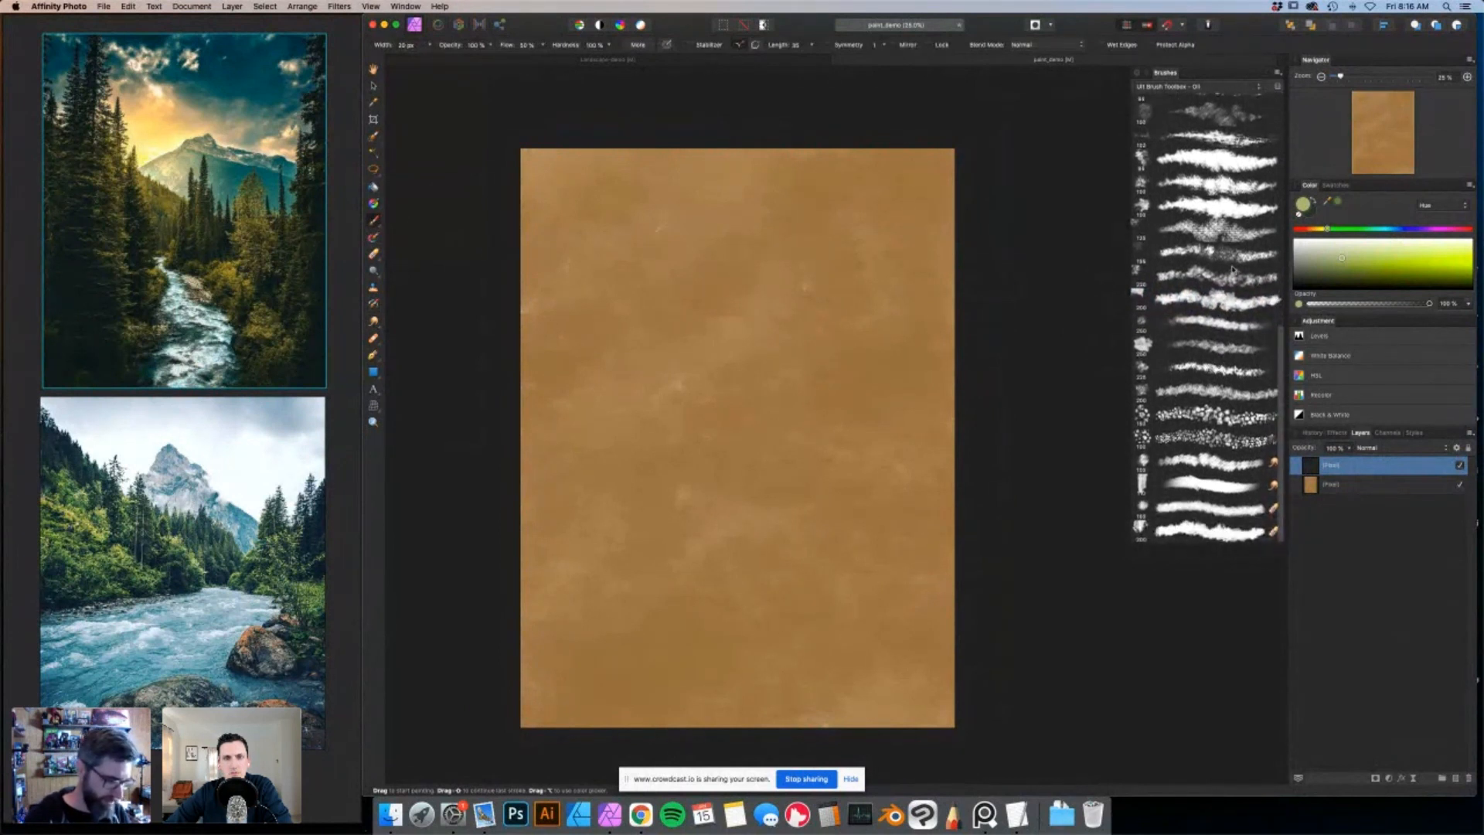
left_click(1219, 297)
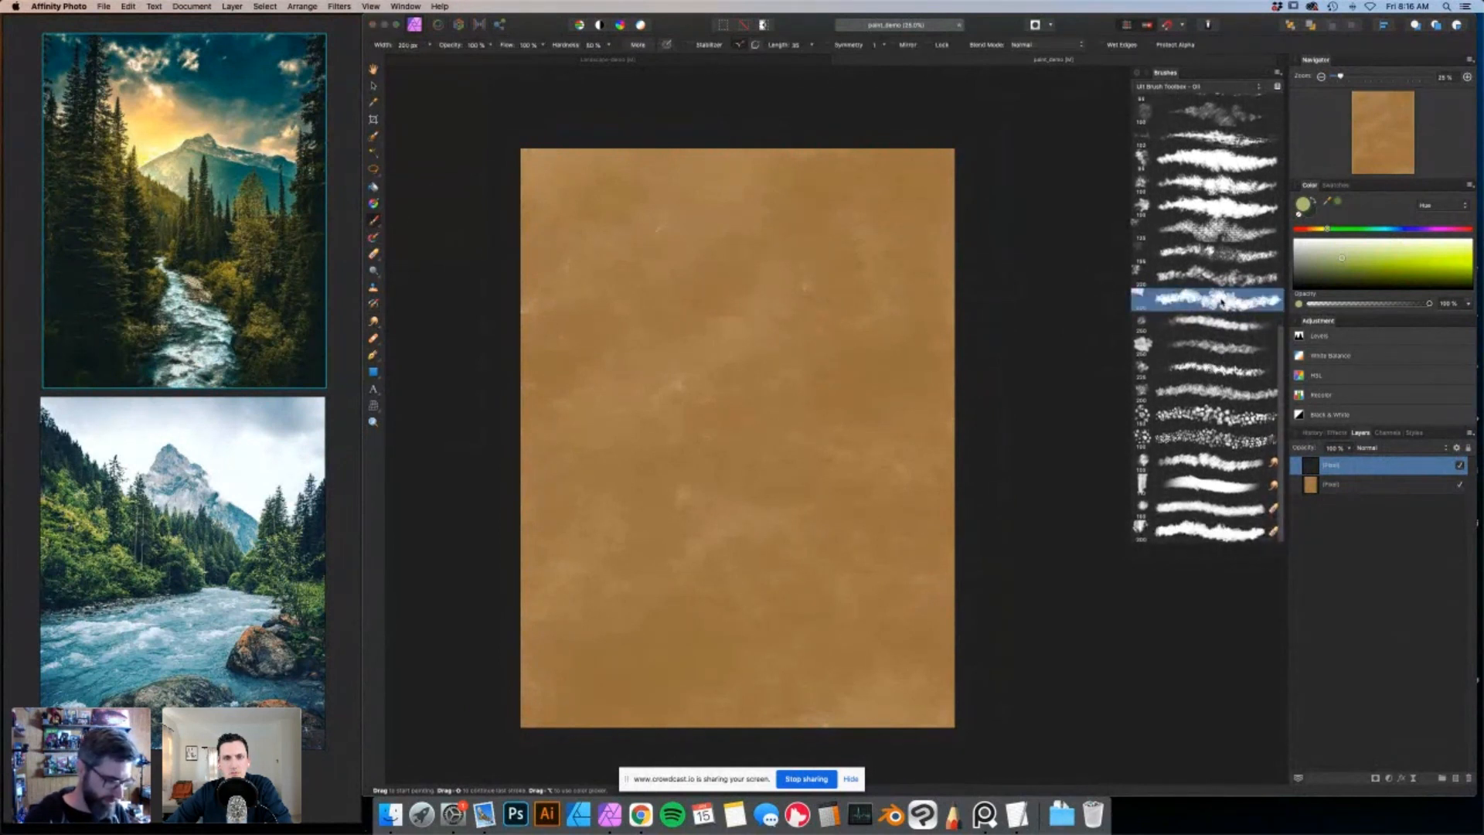
Choose a bright cyan colour and paint a wide horizontal band across the upper middle of the canvas.
left_click(1385, 229)
left_click(1439, 253)
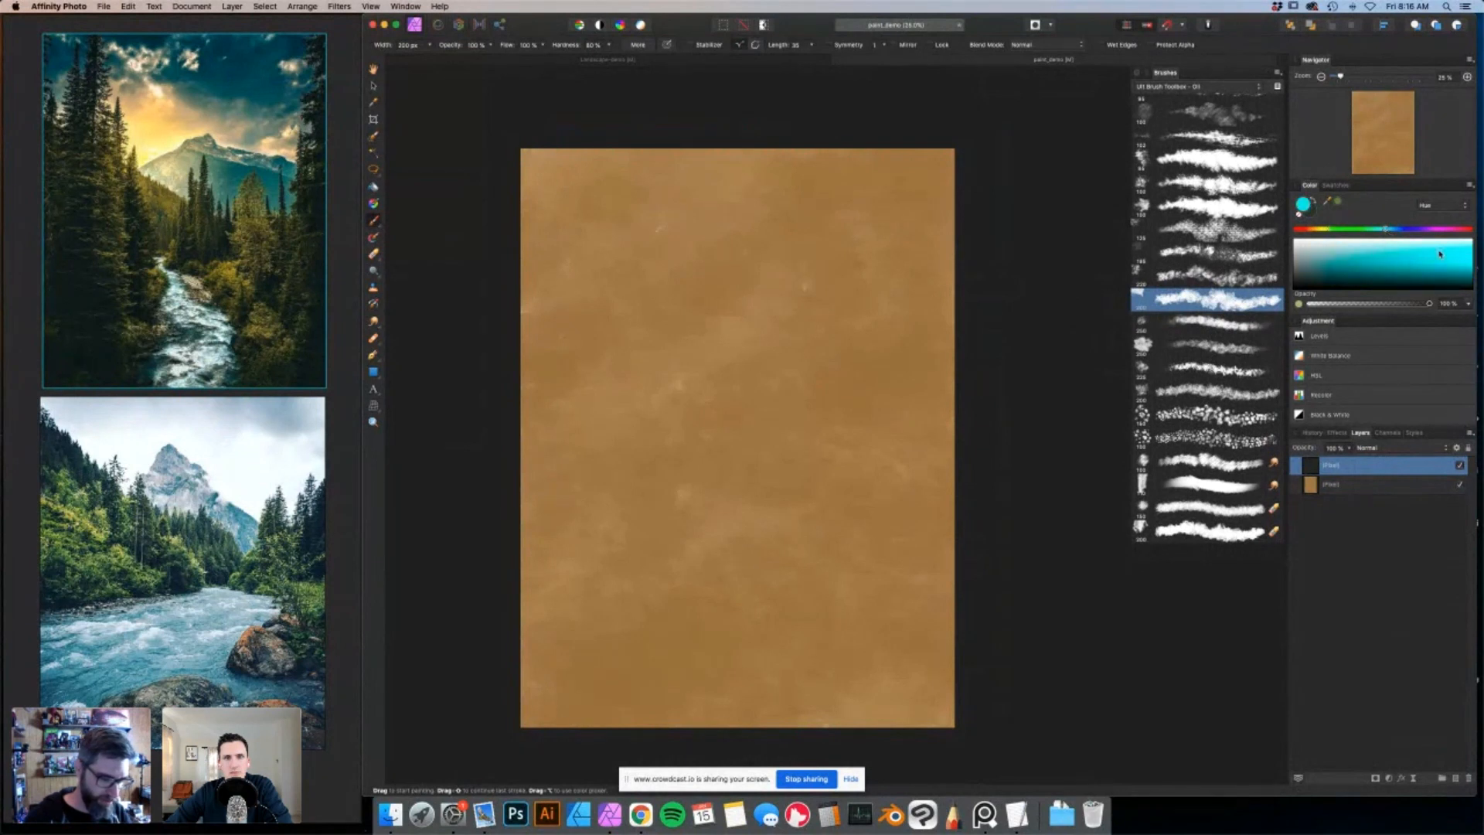
mouse_move(672, 313)
left_mouse_down()
mouse_move(688, 310)
mouse_move(697, 332)
mouse_move(622, 352)
mouse_move(669, 337)
mouse_move(659, 374)
mouse_move(726, 337)
mouse_move(853, 374)
left_mouse_up()
key("super+z")
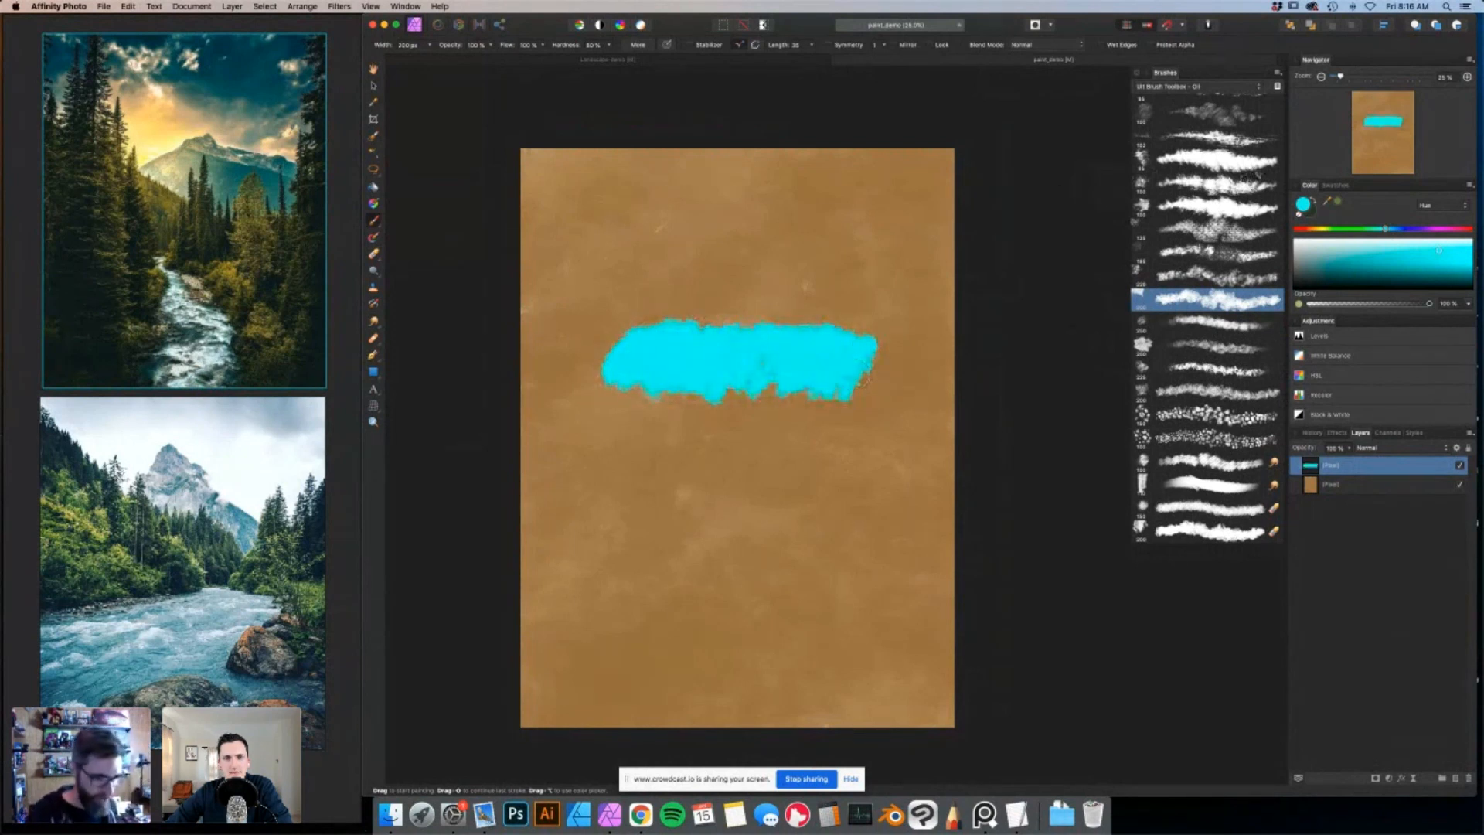
Choose a dark blue colour and paint a broad block directly above the cyan band, overlapping its upper edge.
left_click(1405, 229)
left_click(1439, 260)
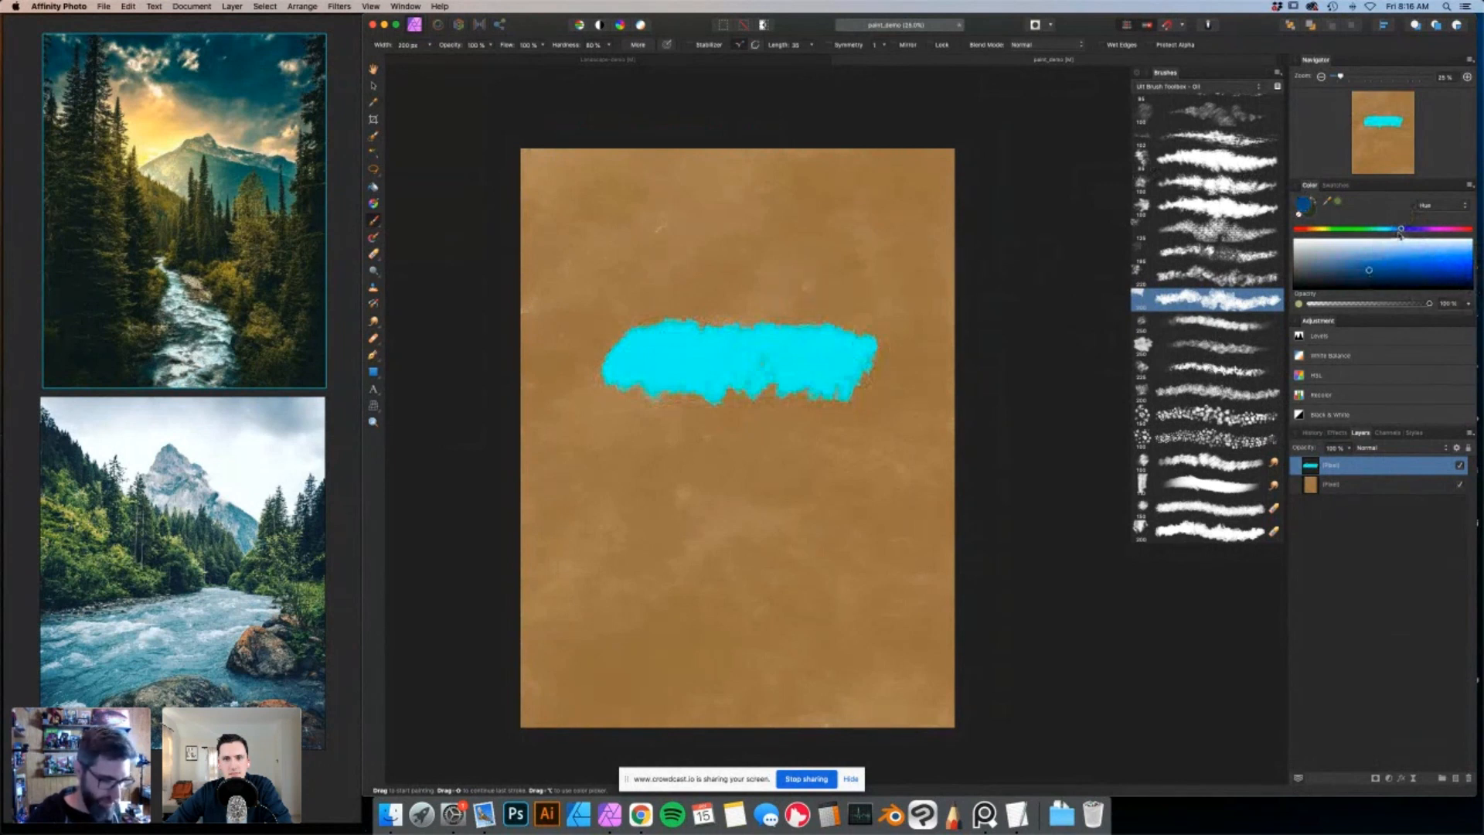
left_click_drag(1400, 232, 1397, 234)
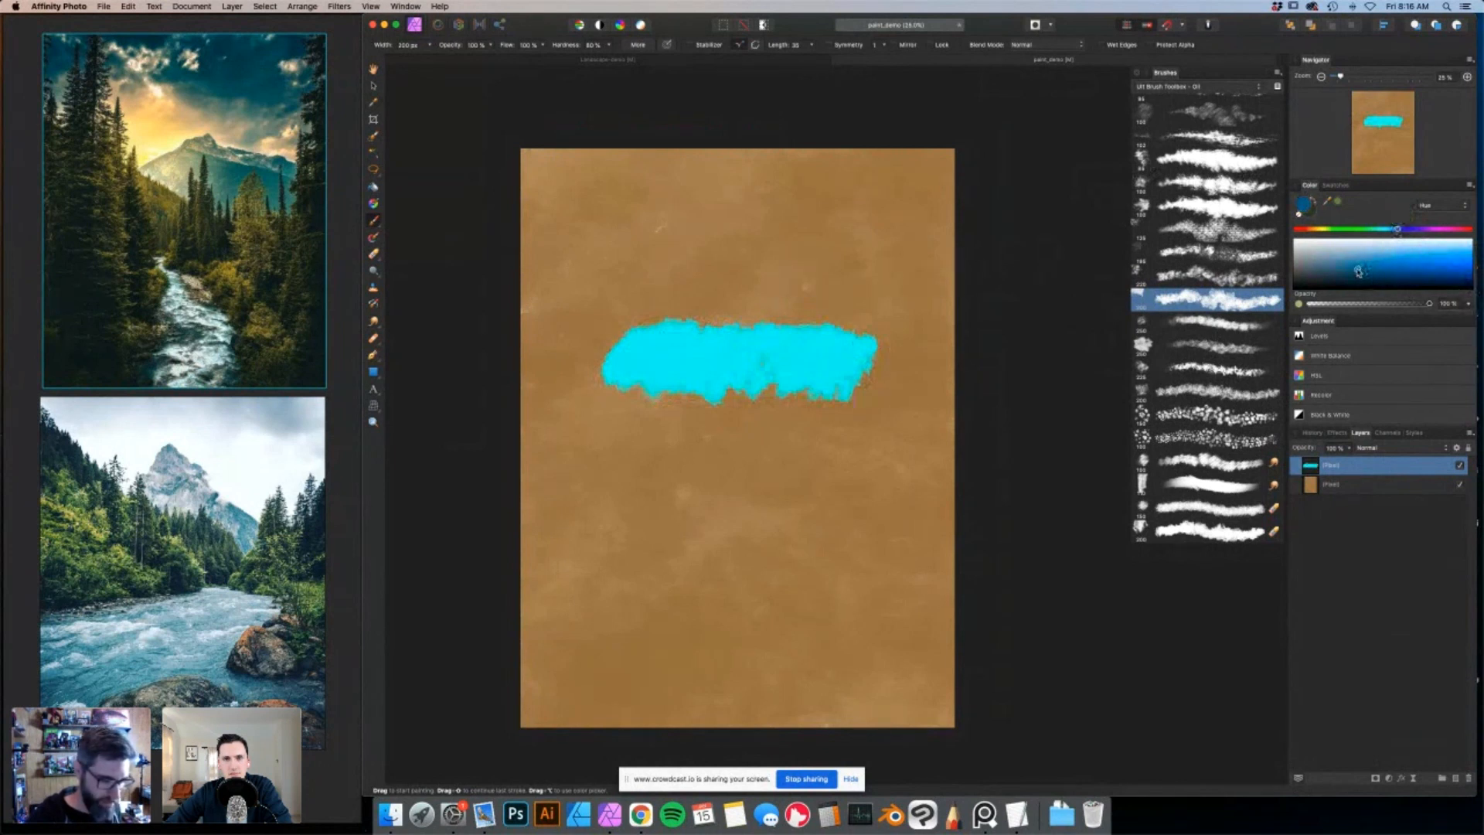
mouse_move(642, 317)
left_mouse_down()
mouse_move(673, 267)
mouse_move(685, 288)
mouse_move(702, 271)
mouse_move(702, 308)
mouse_move(771, 282)
mouse_move(756, 340)
mouse_move(796, 296)
mouse_move(838, 287)
mouse_move(828, 334)
mouse_move(871, 295)
mouse_move(873, 342)
mouse_move(887, 314)
mouse_move(639, 236)
mouse_move(723, 281)
mouse_move(795, 242)
mouse_move(854, 282)
mouse_move(904, 259)
mouse_move(866, 277)
left_mouse_up()
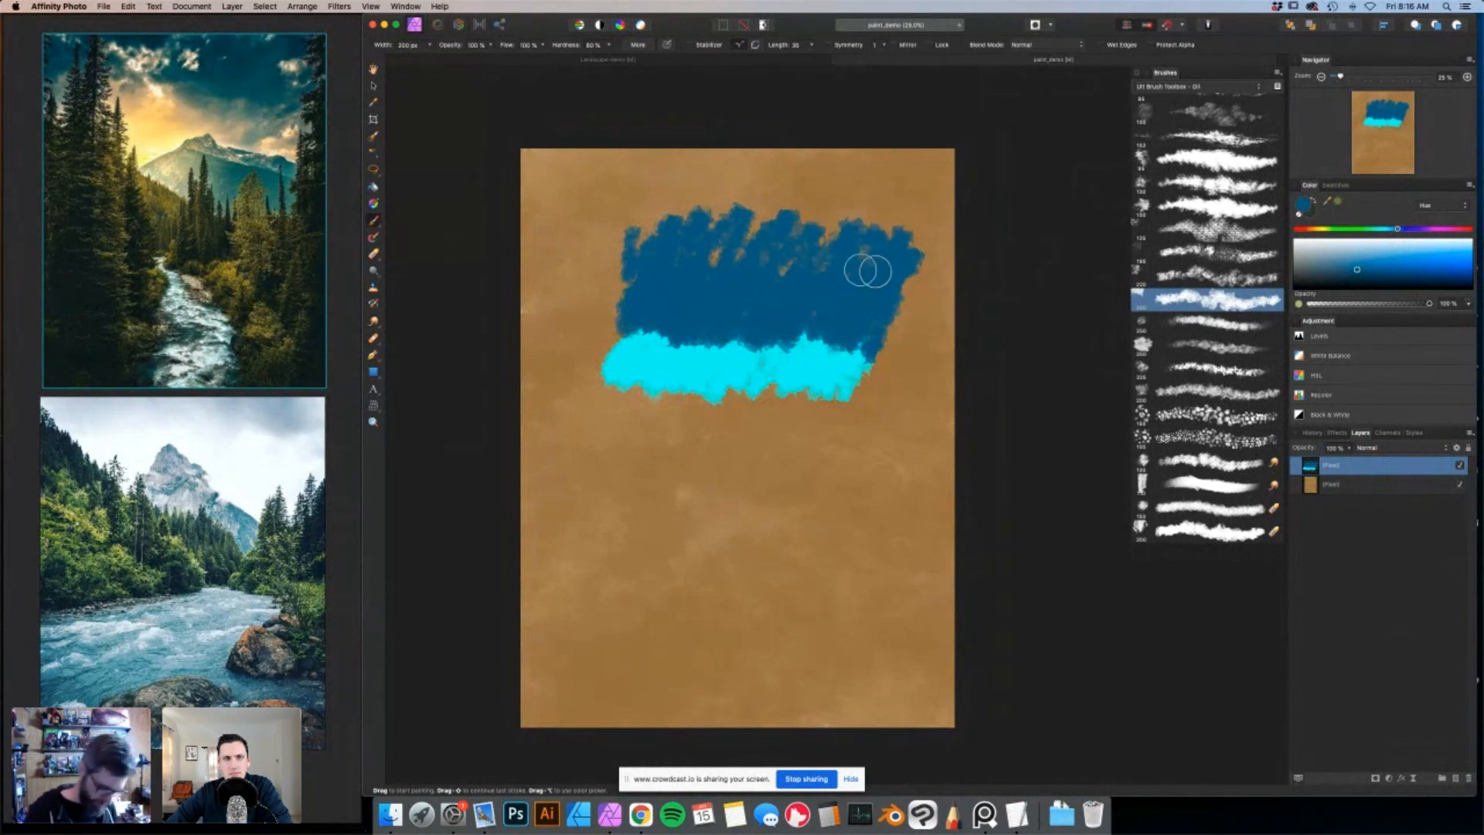
Sample intermediate blues where dark blue meets cyan and paint them along the boundary to start a transition.
left_click(745, 360)
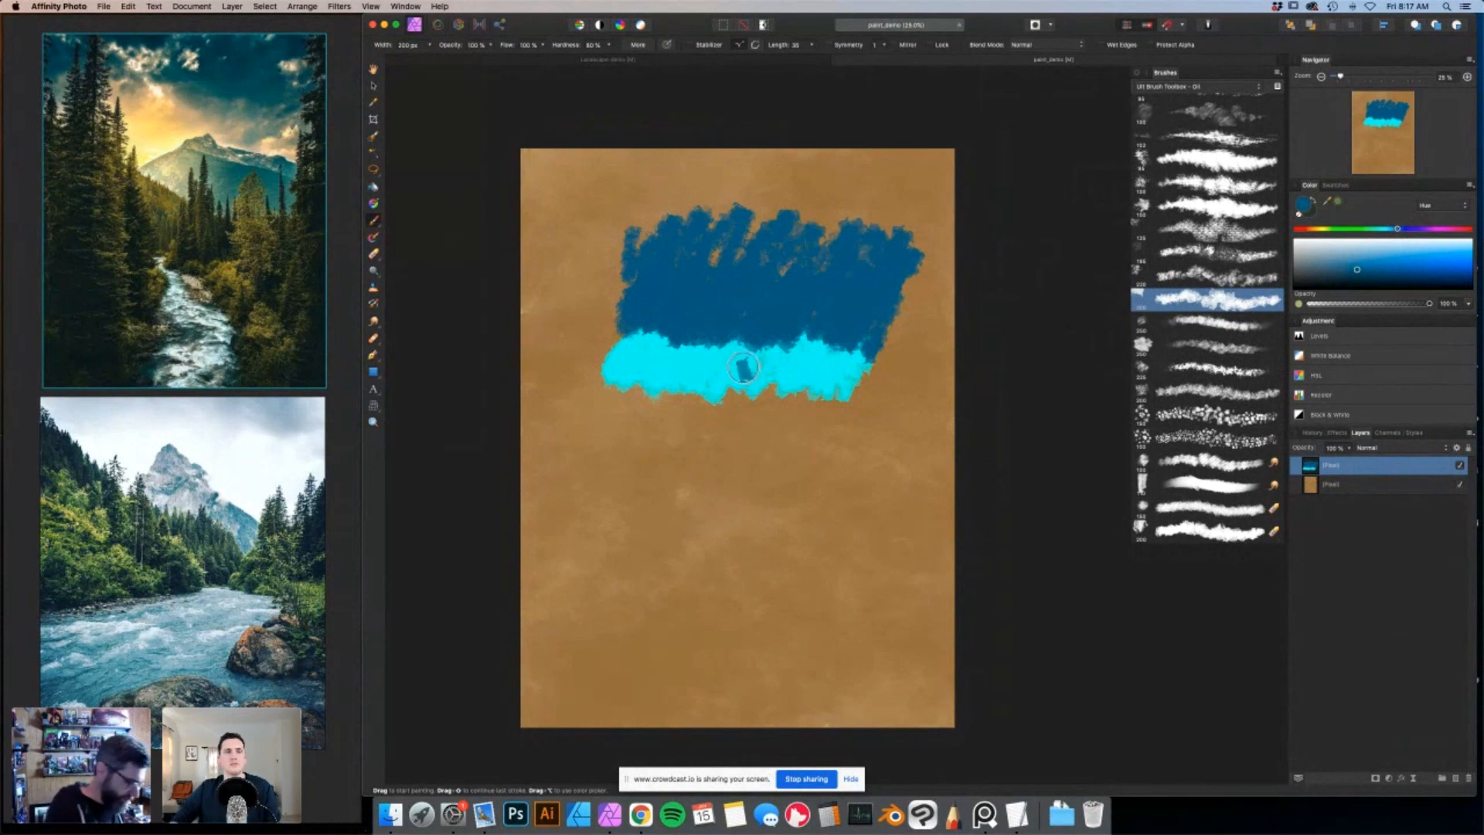
key("super+z")
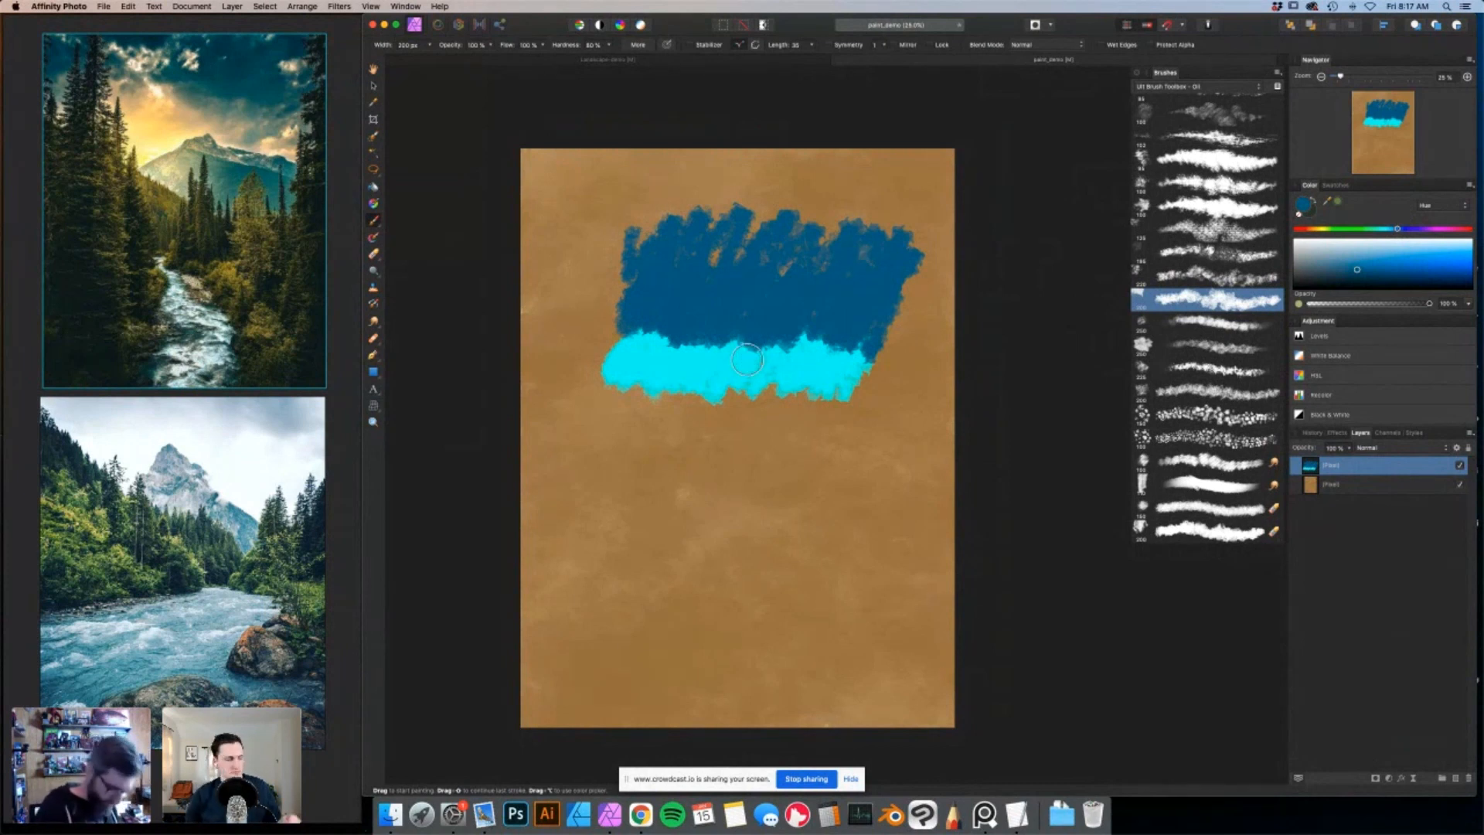
left_click(750, 345, "alt")
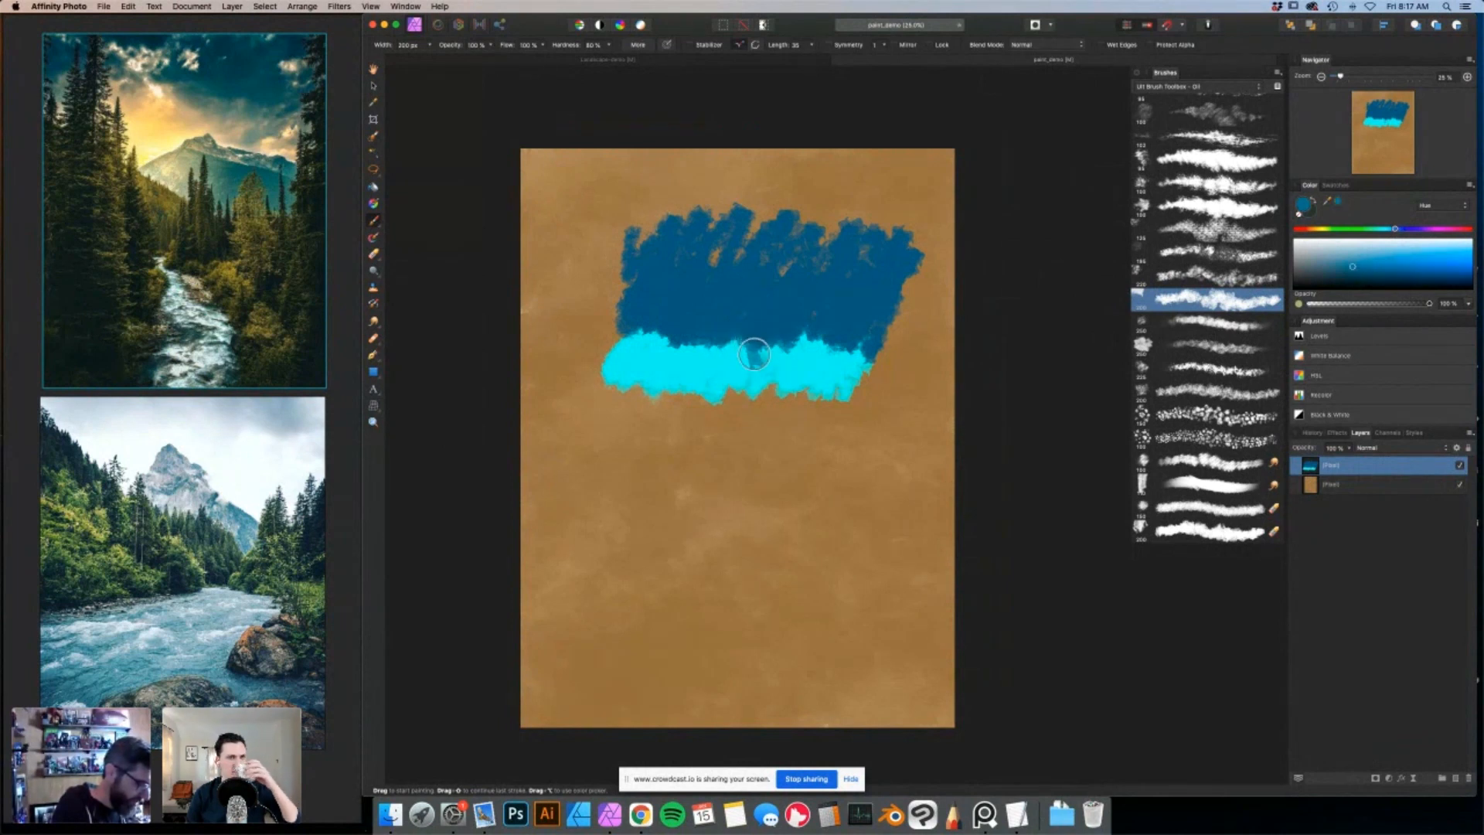
mouse_move(750, 337)
left_mouse_down()
mouse_move(679, 328)
mouse_move(781, 335)
left_mouse_up()
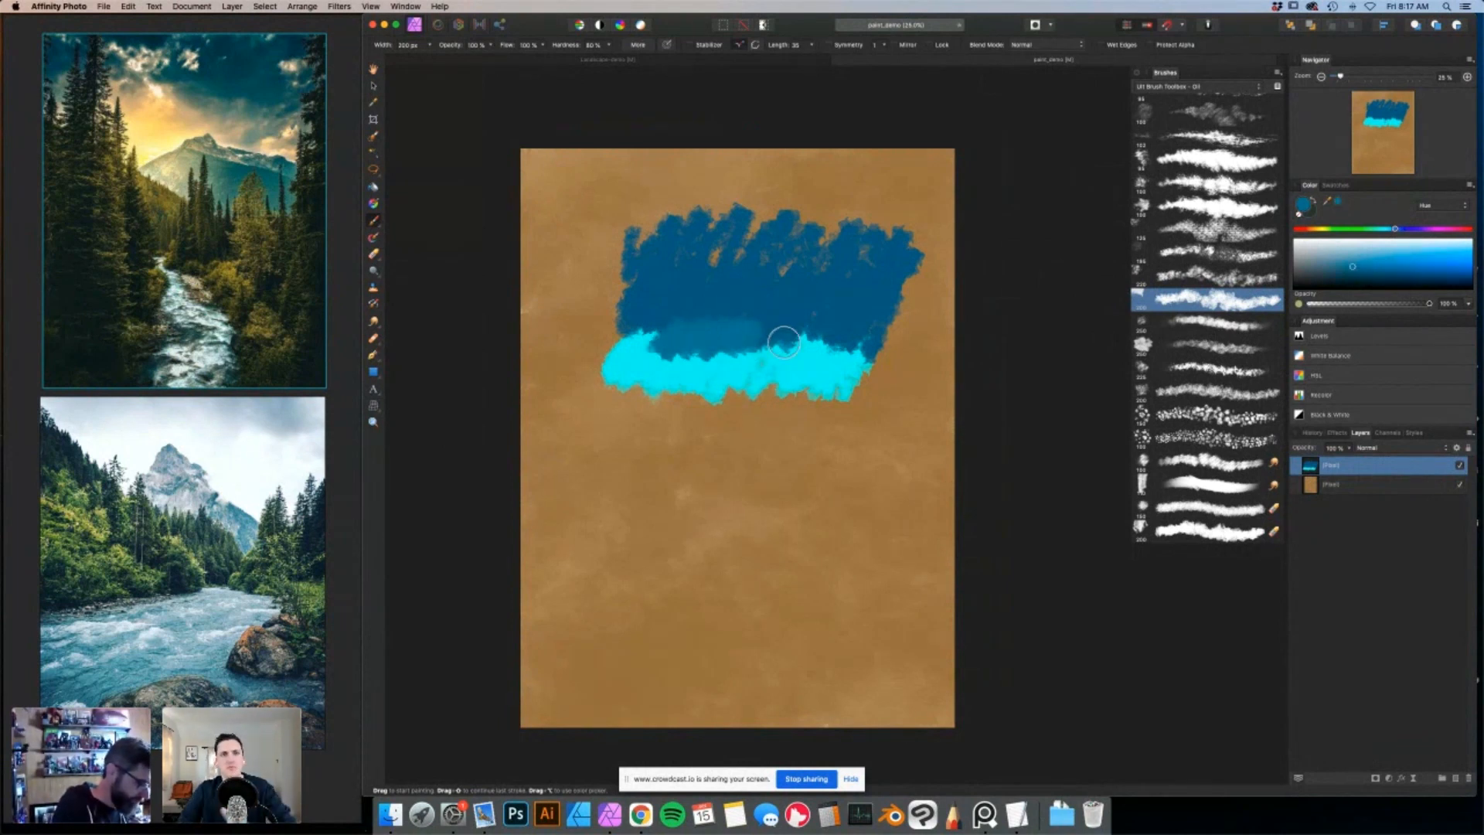
left_click(781, 342, "alt")
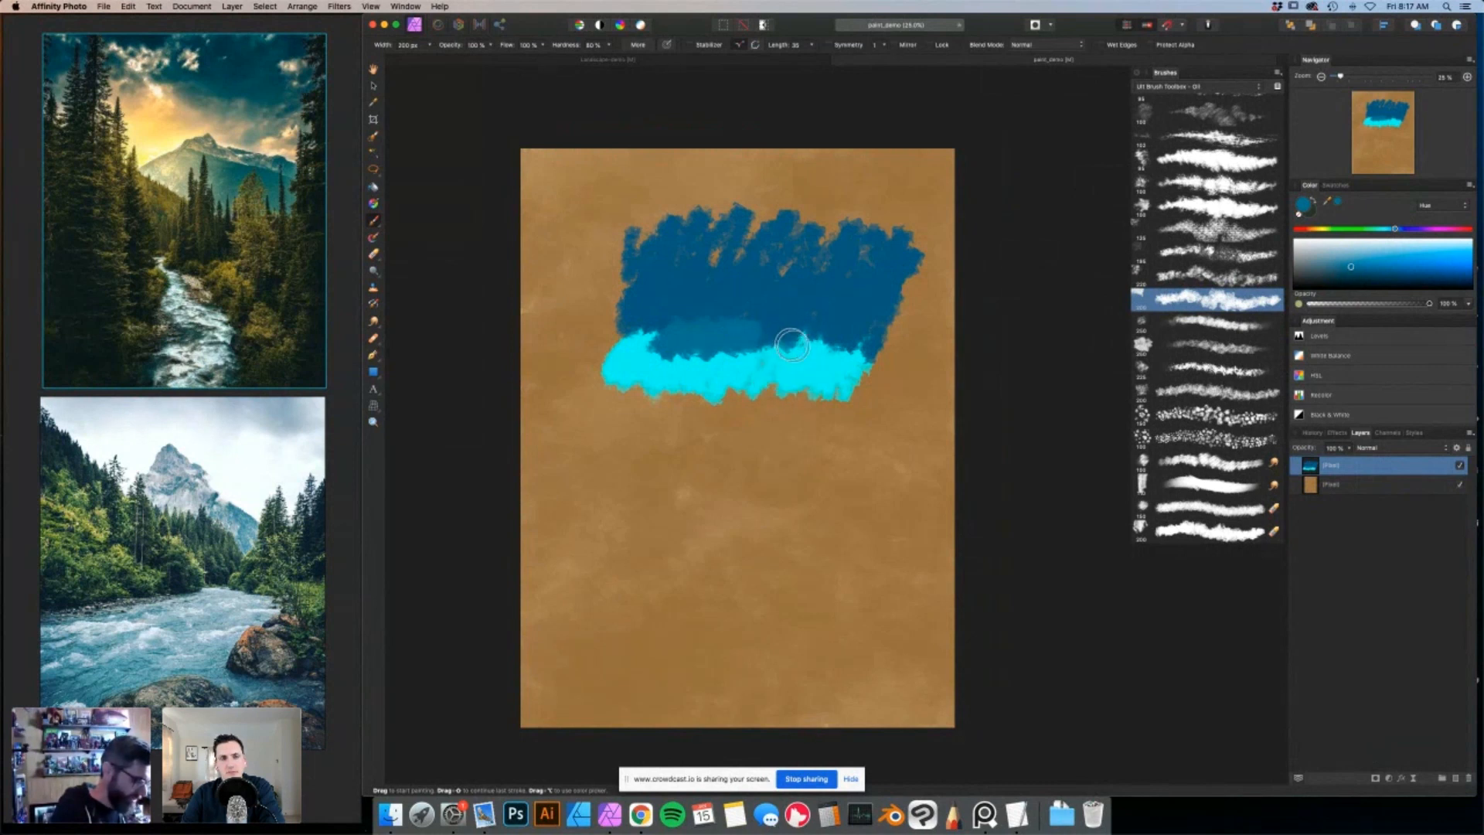
left_click(783, 342, "alt")
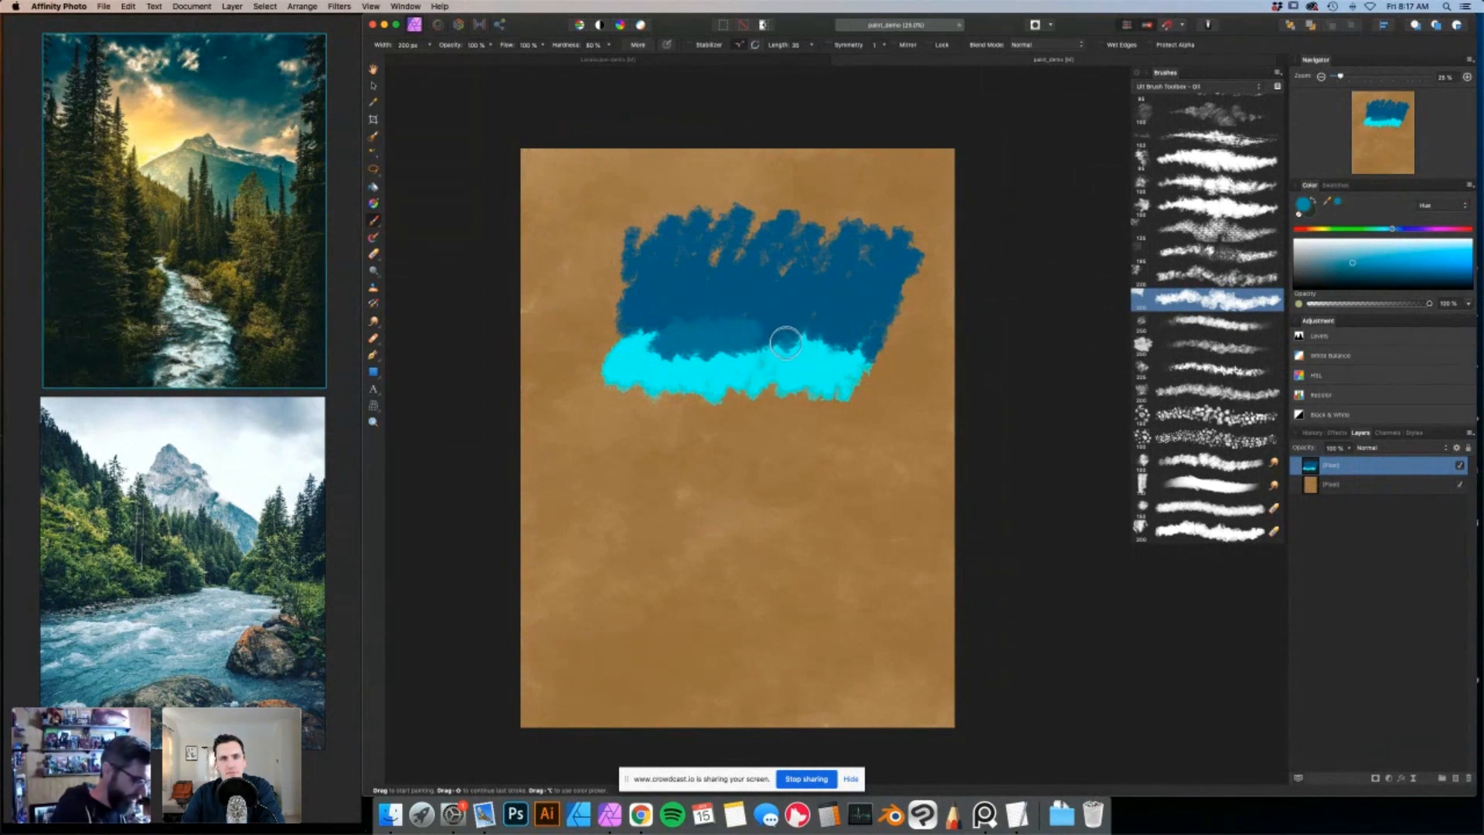
mouse_move(783, 340)
left_mouse_down()
mouse_move(872, 342)
mouse_move(677, 351)
mouse_move(620, 331)
left_mouse_up()
Extend the cyan band downward with its sampled colour, then paint sampled mid-blue across the boundary's right part.
left_click(712, 371, "alt")
mouse_move(622, 398)
left_mouse_down()
mouse_move(669, 381)
mouse_move(679, 408)
mouse_move(734, 379)
mouse_move(752, 415)
mouse_move(852, 398)
left_mouse_up()
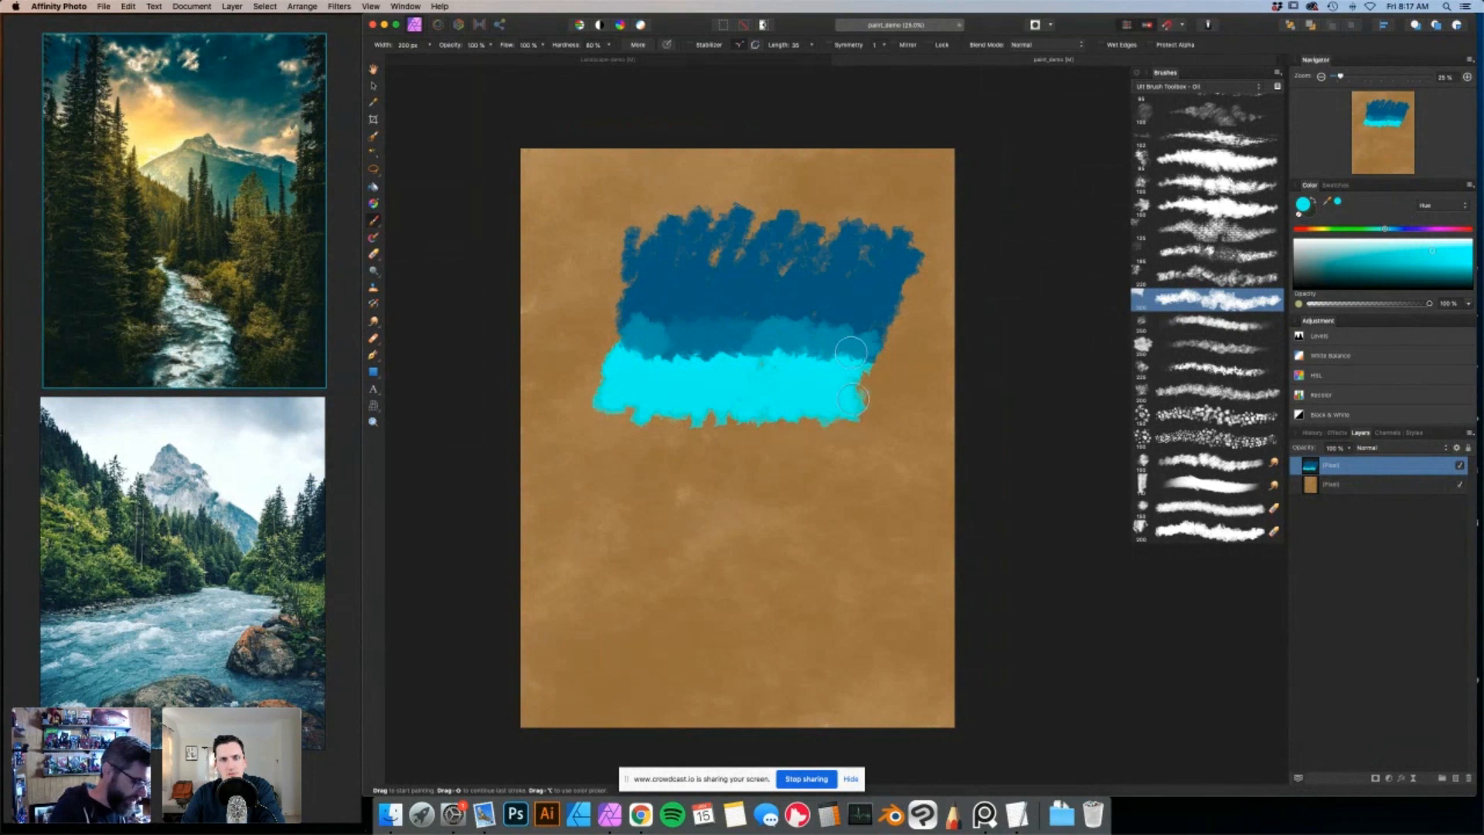
left_click(762, 337, "alt")
mouse_move(765, 357)
left_mouse_down()
mouse_move(839, 340)
mouse_move(850, 363)
mouse_move(877, 344)
left_mouse_up()
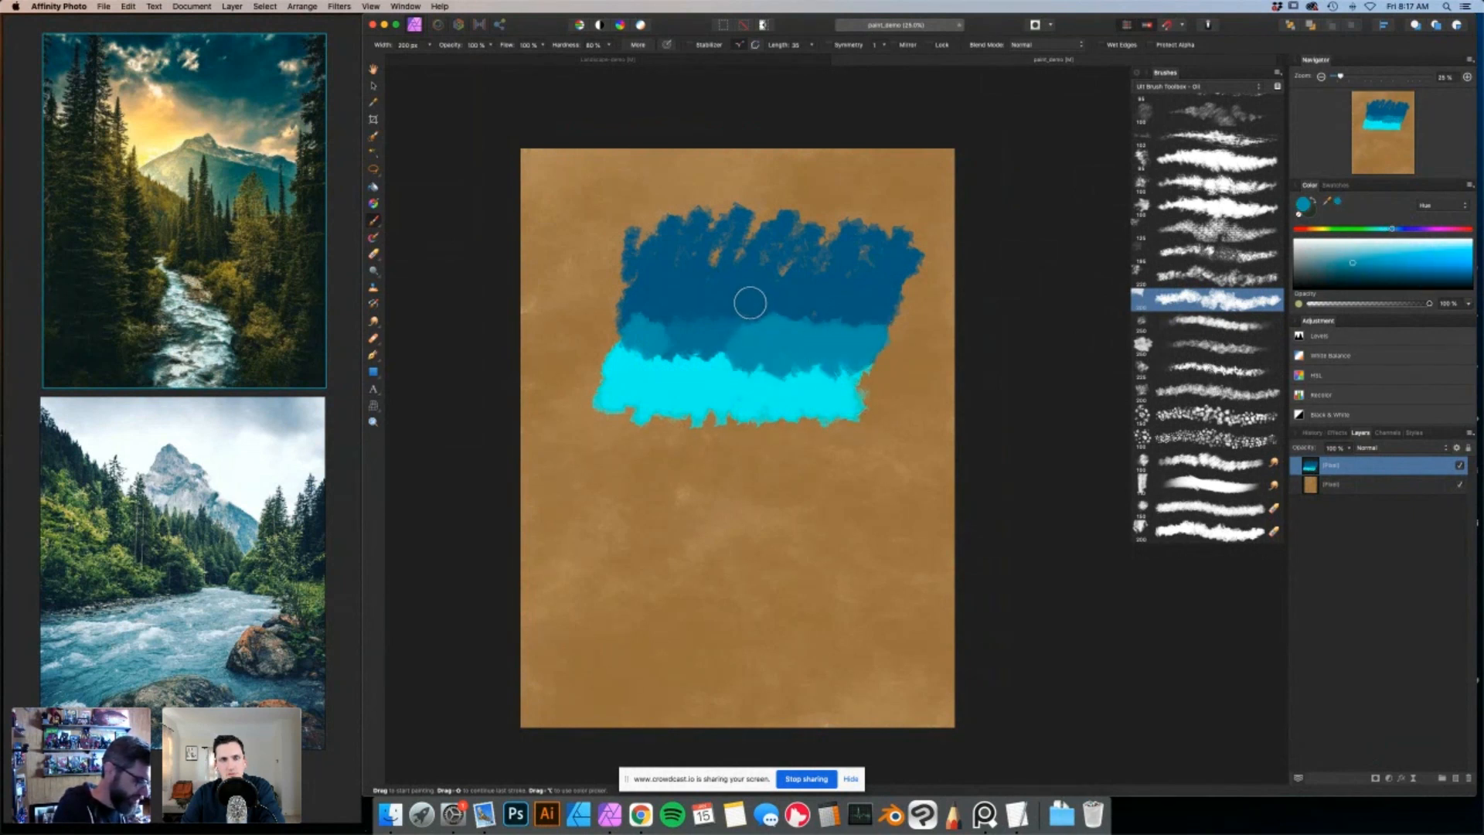
Keep sampling neighbouring blues and painting them across the full width between dark blue and cyan to smooth the gradient.
left_click(751, 302, "alt")
left_click_drag(762, 294, 885, 324)
left_click(659, 303, "alt")
mouse_move(638, 317)
left_mouse_down()
mouse_move(755, 327)
mouse_move(727, 388)
mouse_move(637, 362)
mouse_move(784, 365)
mouse_move(788, 389)
mouse_move(848, 383)
mouse_move(883, 355)
left_mouse_up()
left_click(735, 362, "alt")
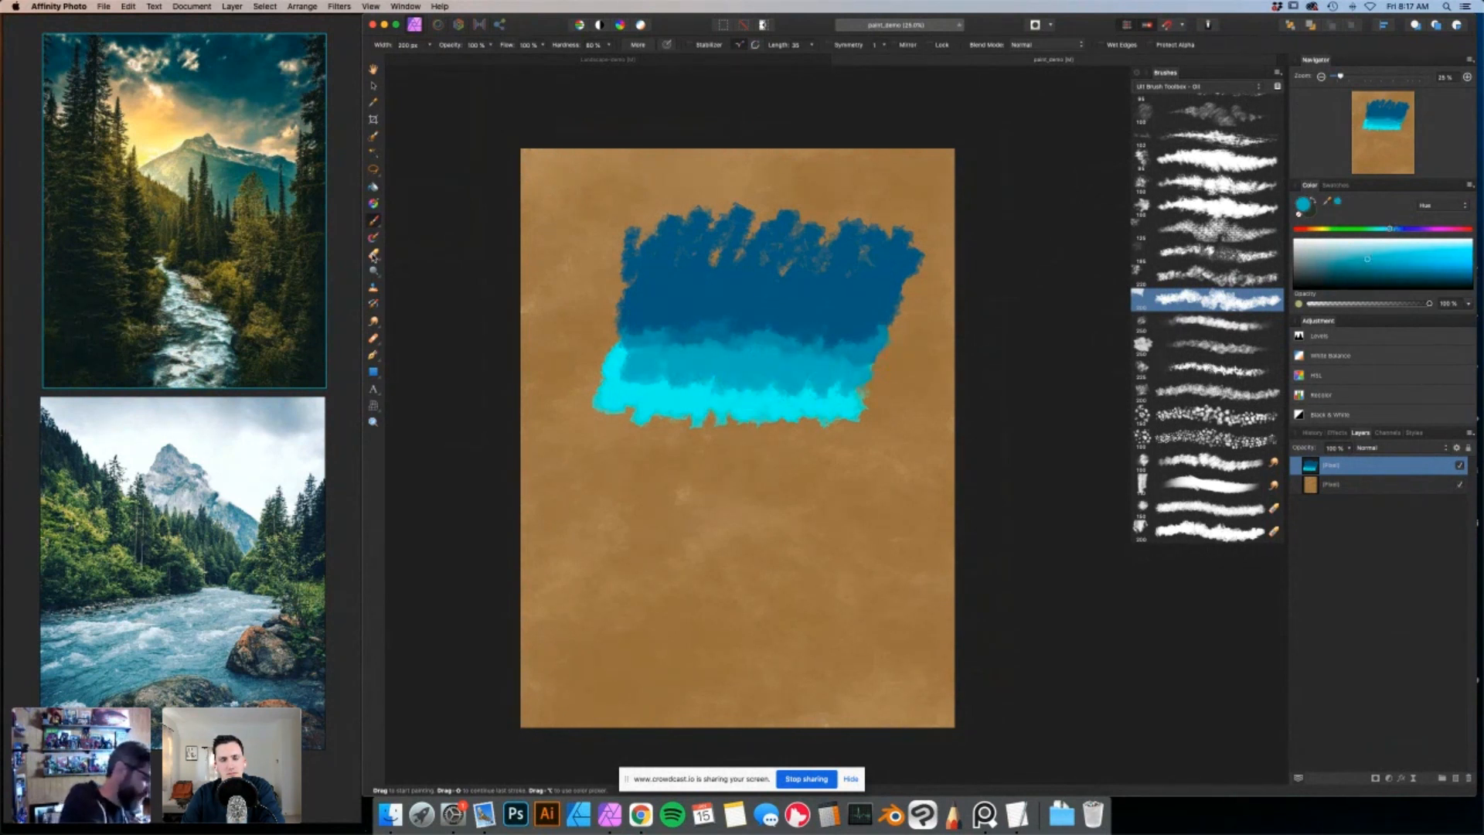
Add a new pixel layer and paint sampled dark blue over the transition zone down to the cyan band.
left_click(375, 269)
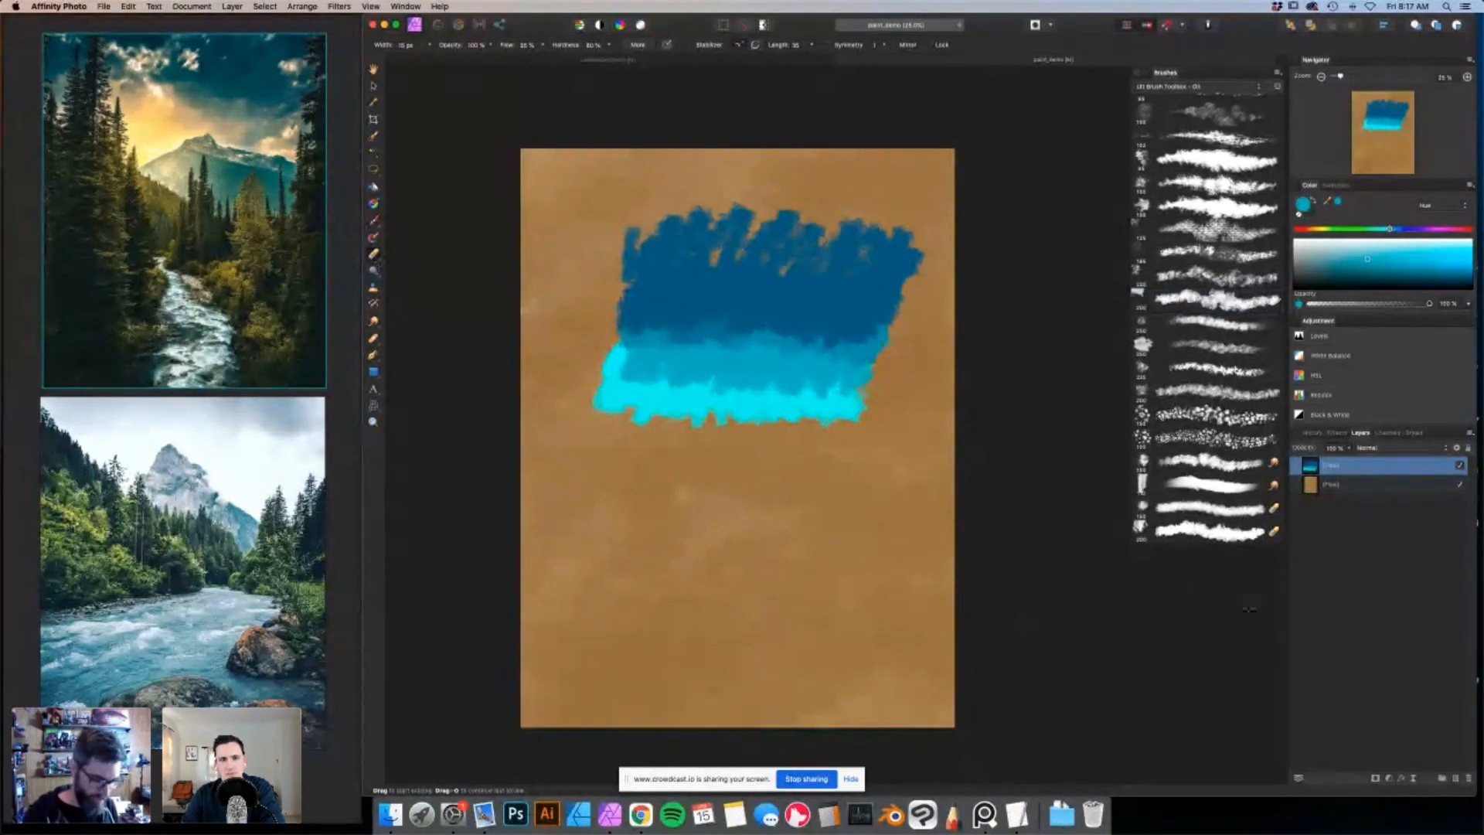
left_click(1457, 774)
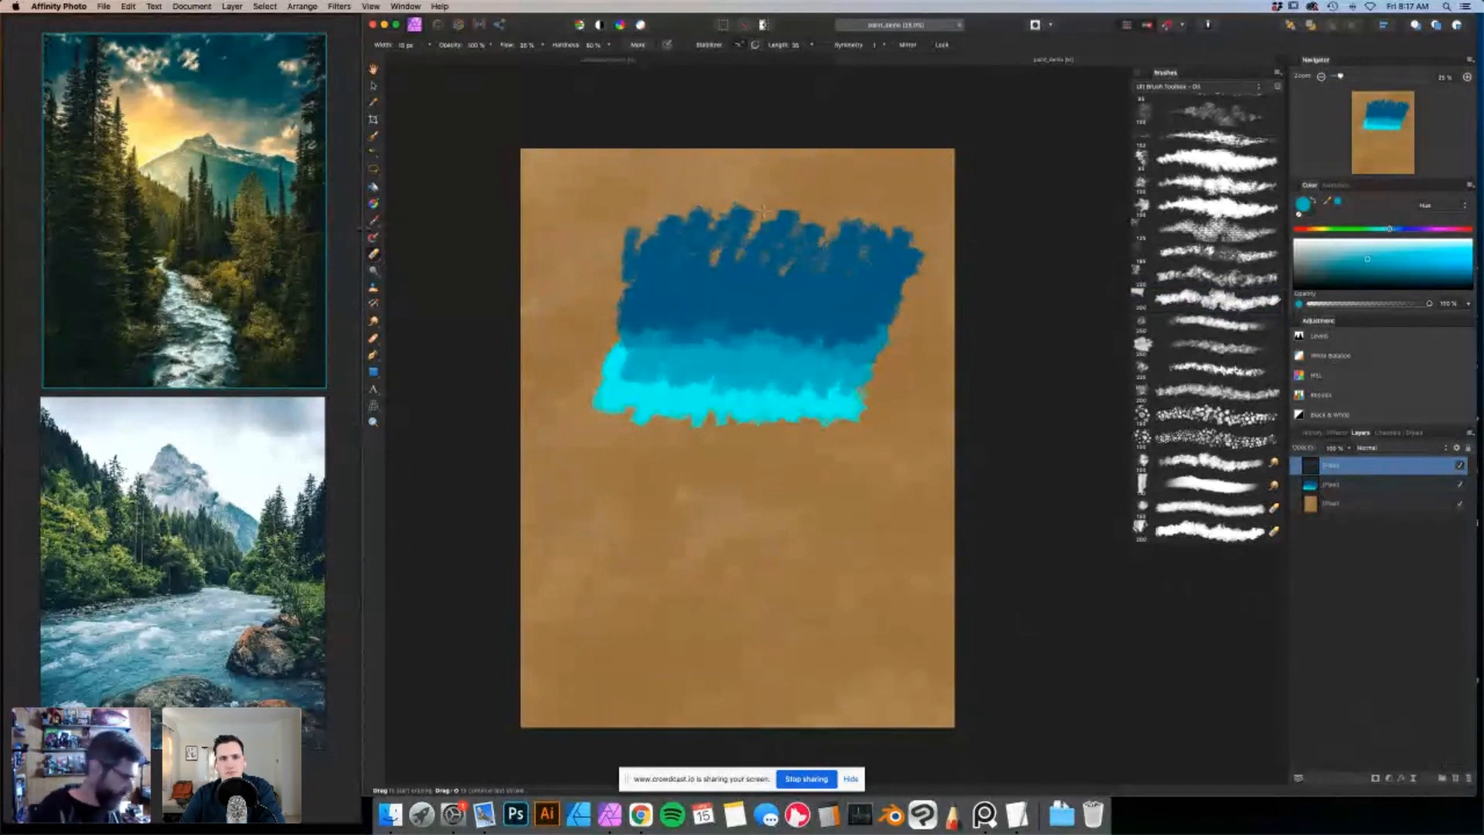
key("b")
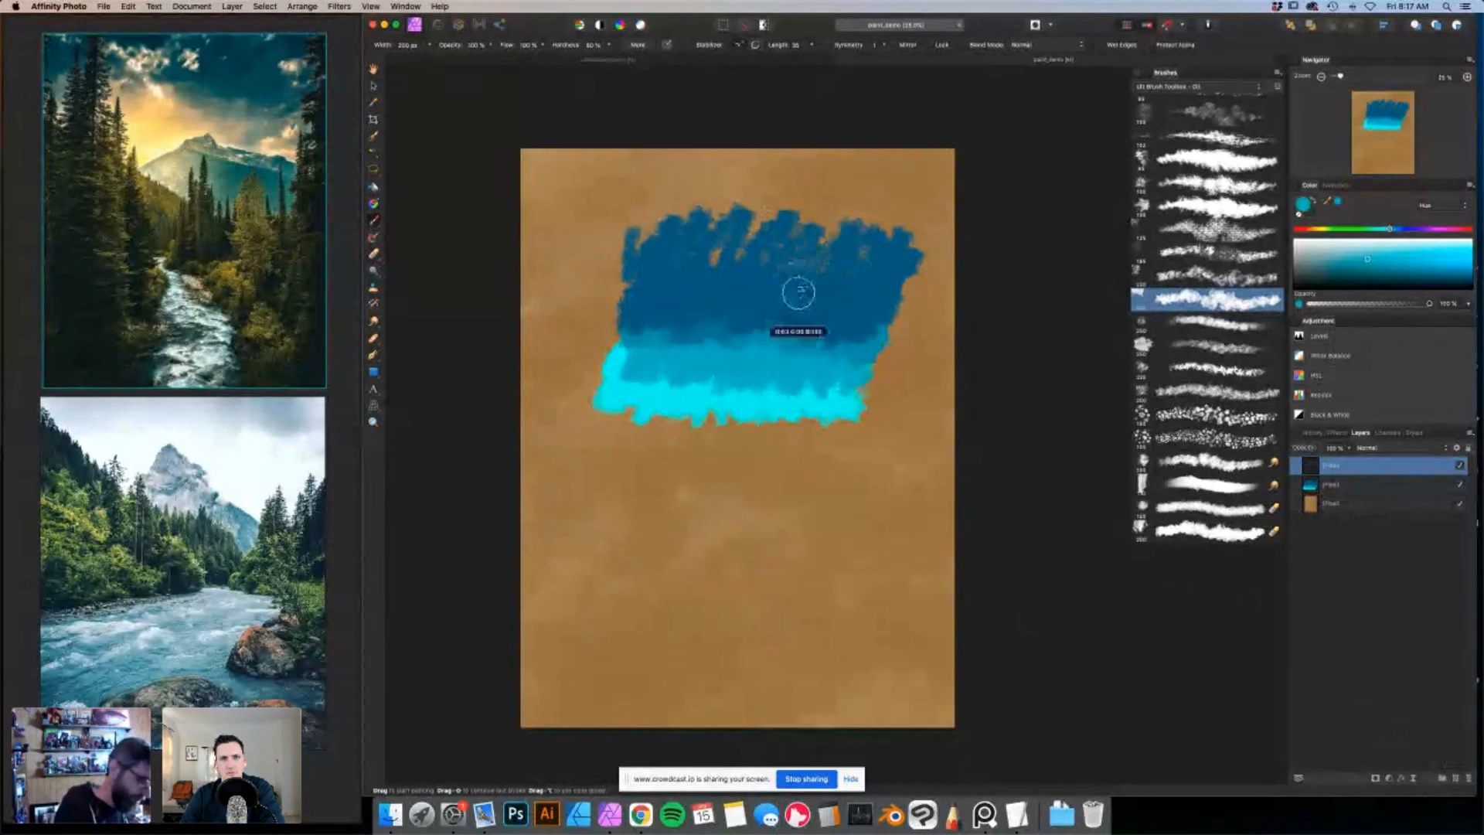
left_click(798, 292, "alt")
mouse_move(626, 344)
left_mouse_down()
mouse_move(693, 311)
mouse_move(748, 317)
mouse_move(751, 356)
mouse_move(804, 326)
mouse_move(876, 334)
mouse_move(746, 358)
mouse_move(657, 343)
mouse_move(635, 321)
mouse_move(685, 343)
mouse_move(869, 337)
mouse_move(812, 384)
left_mouse_up()
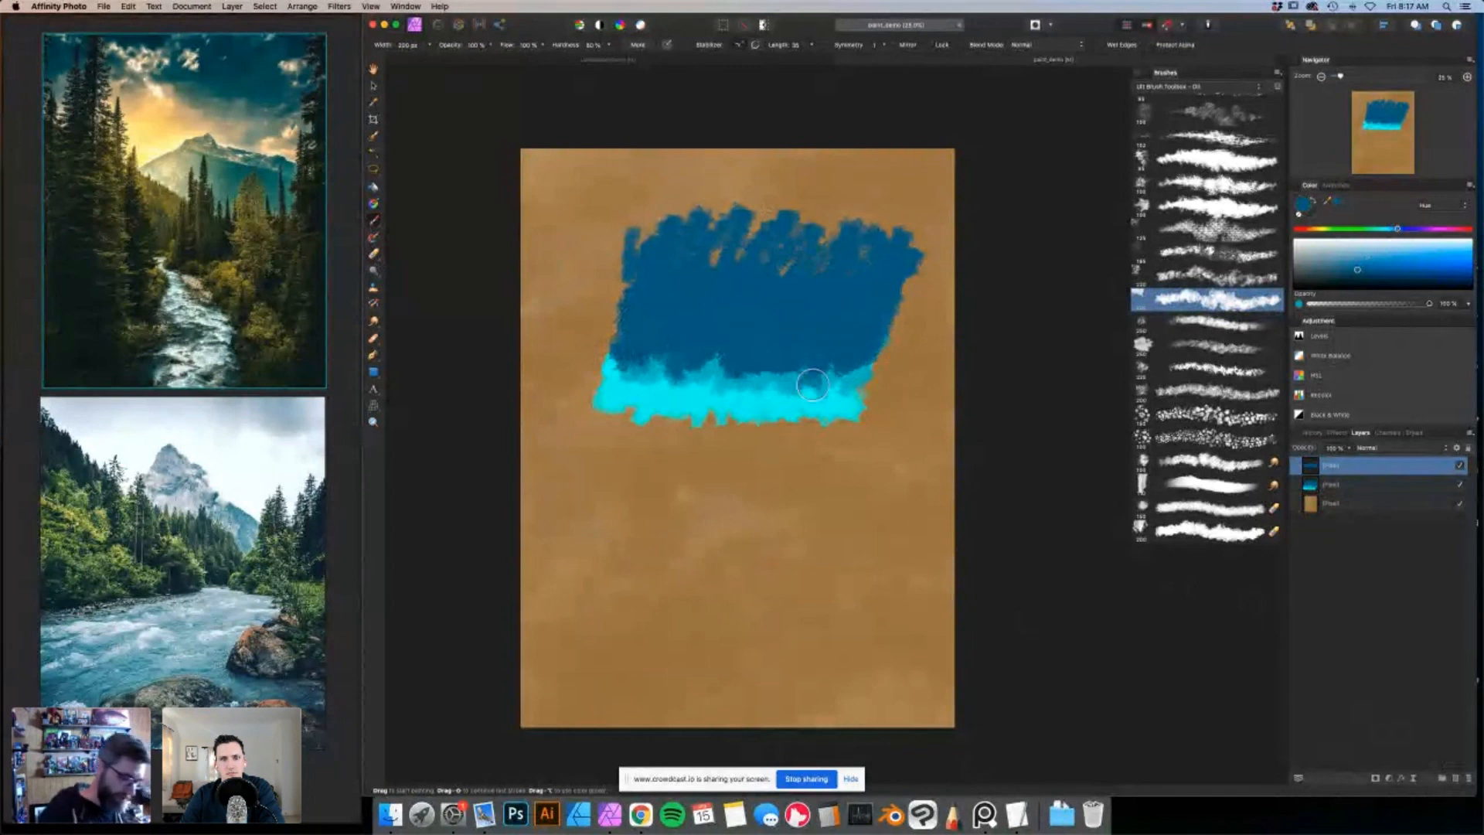
Erase the lower edge of the dark blue overlay with the same rough-edged Oil brush to uncover the mid-blues beneath.
left_click(374, 269)
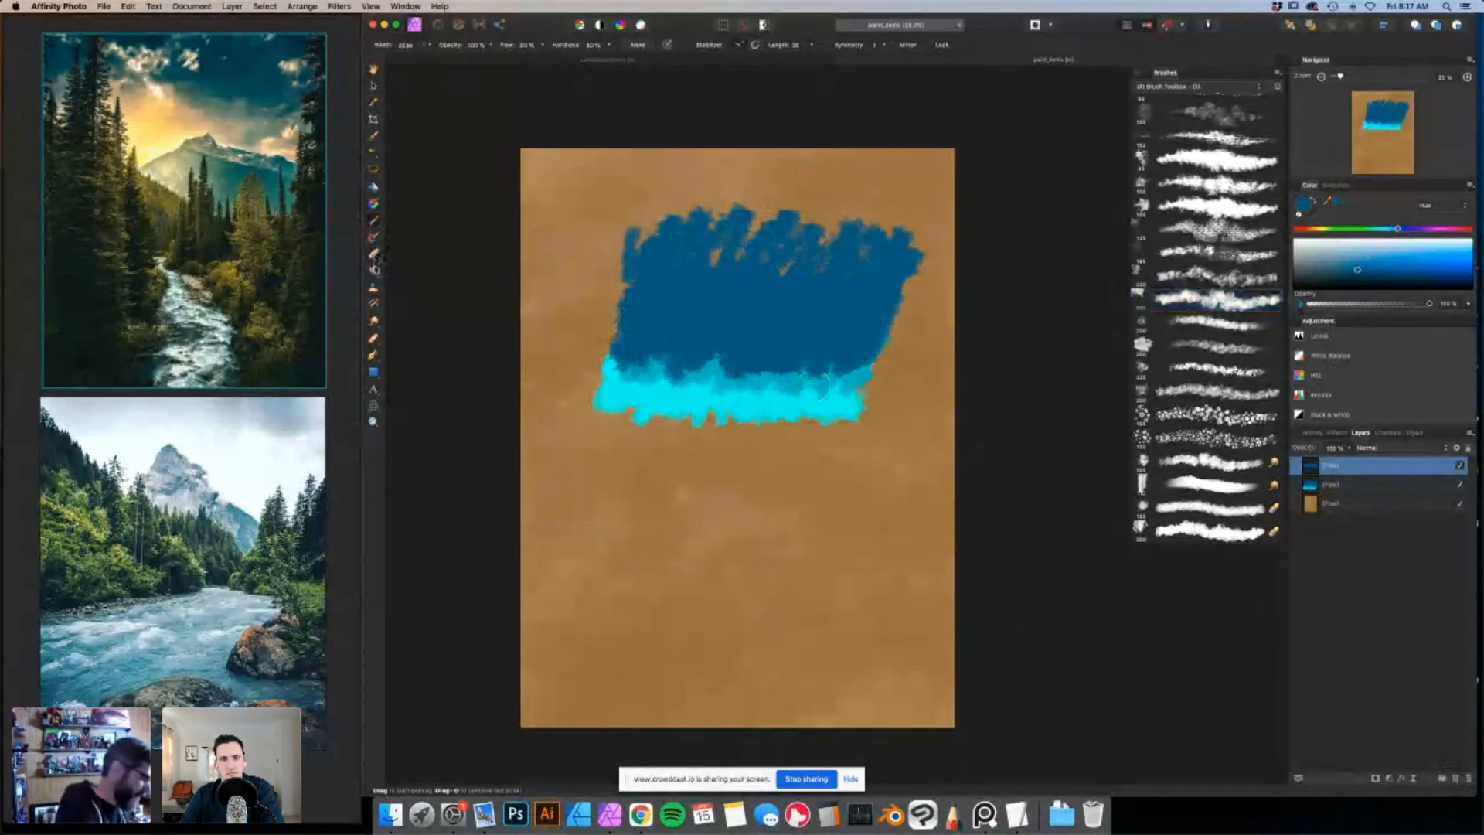
left_click(1225, 301)
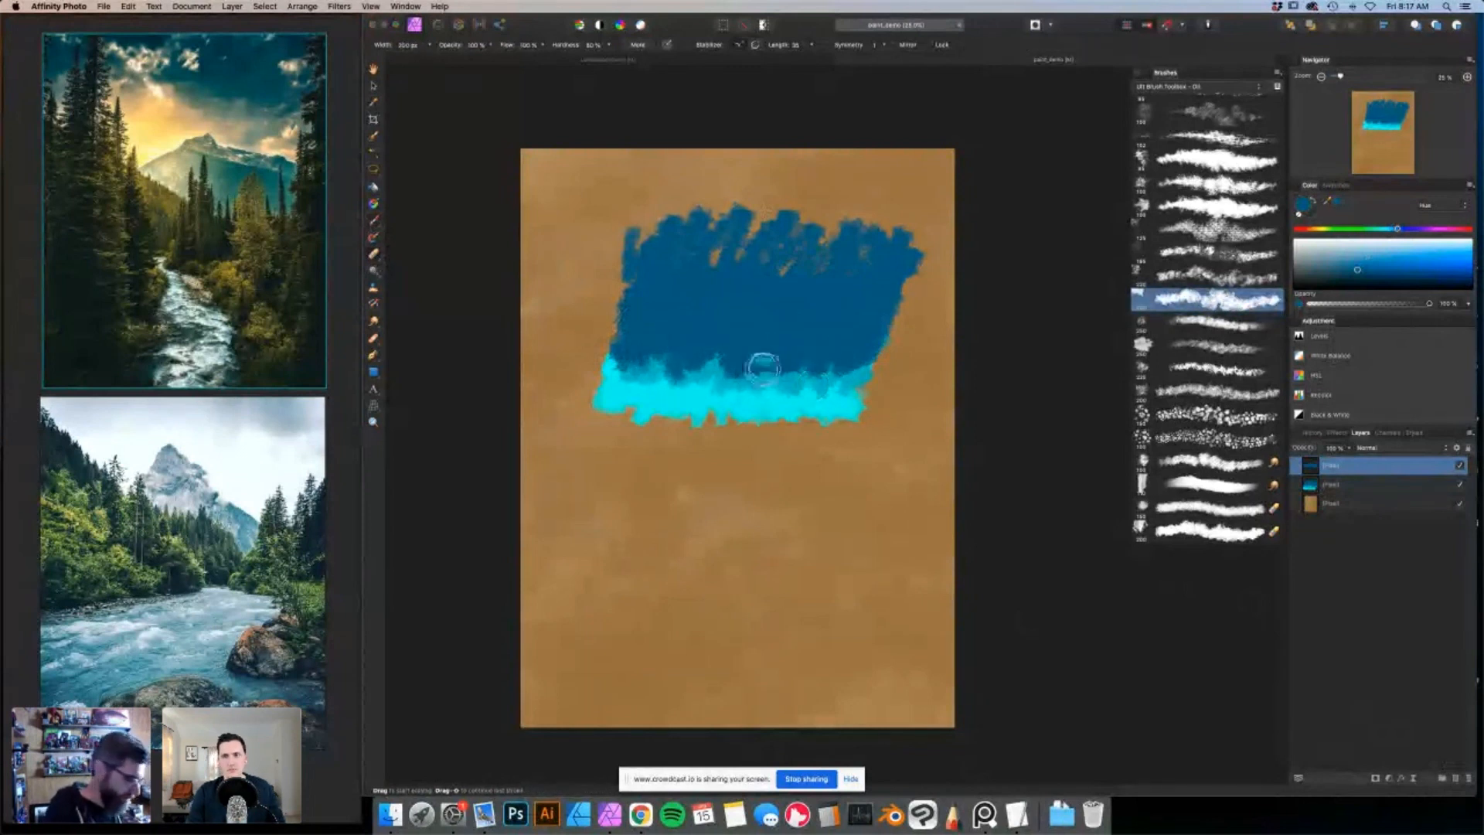
mouse_move(752, 371)
left_mouse_down()
mouse_move(784, 379)
mouse_move(849, 377)
mouse_move(696, 361)
mouse_move(620, 375)
mouse_move(706, 347)
left_mouse_up()
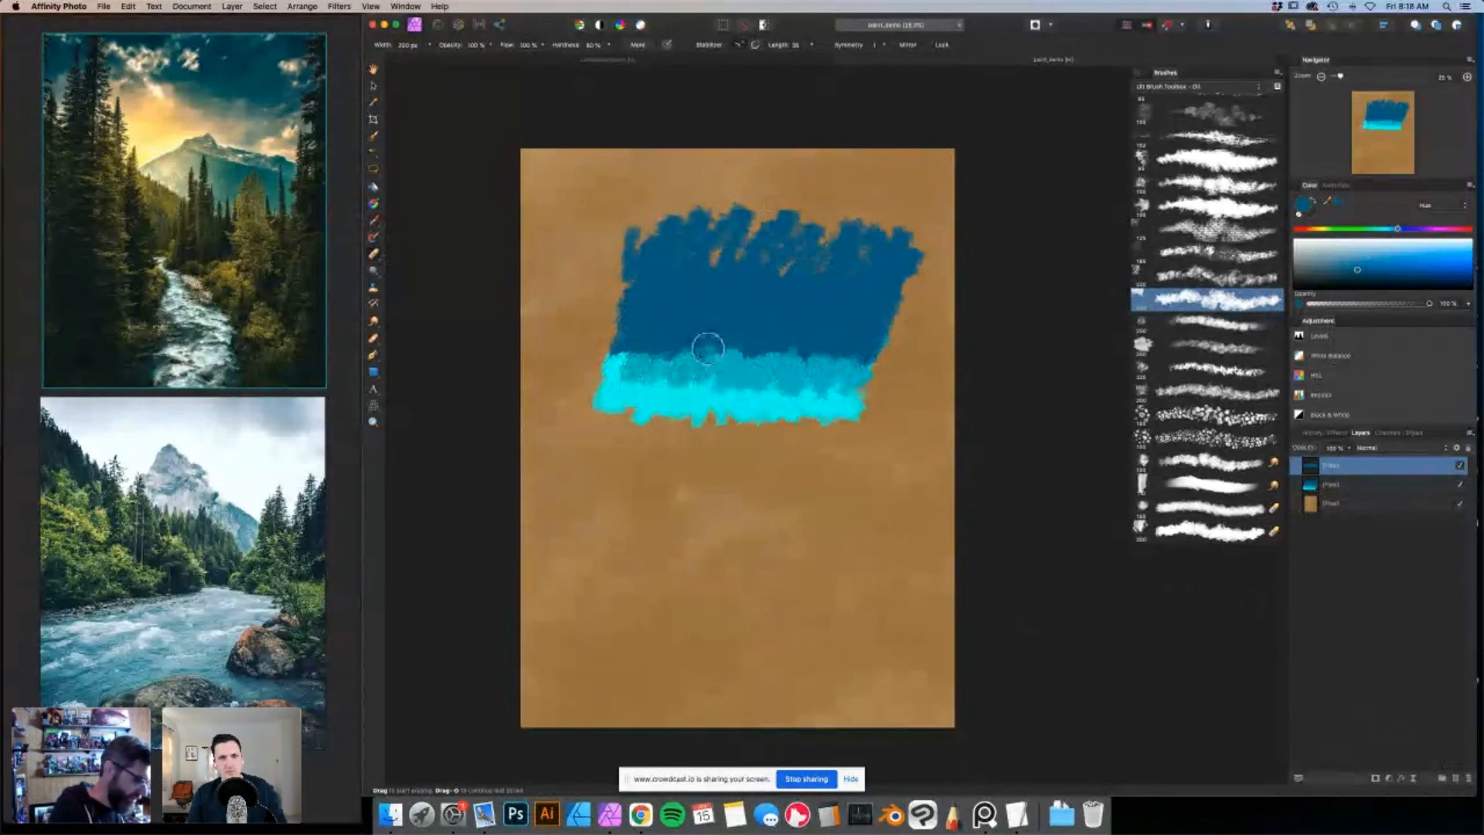
Soften the dark blue overlay's lower edge further by erasing along it with a softer-textured Oil brush.
left_click(1210, 285)
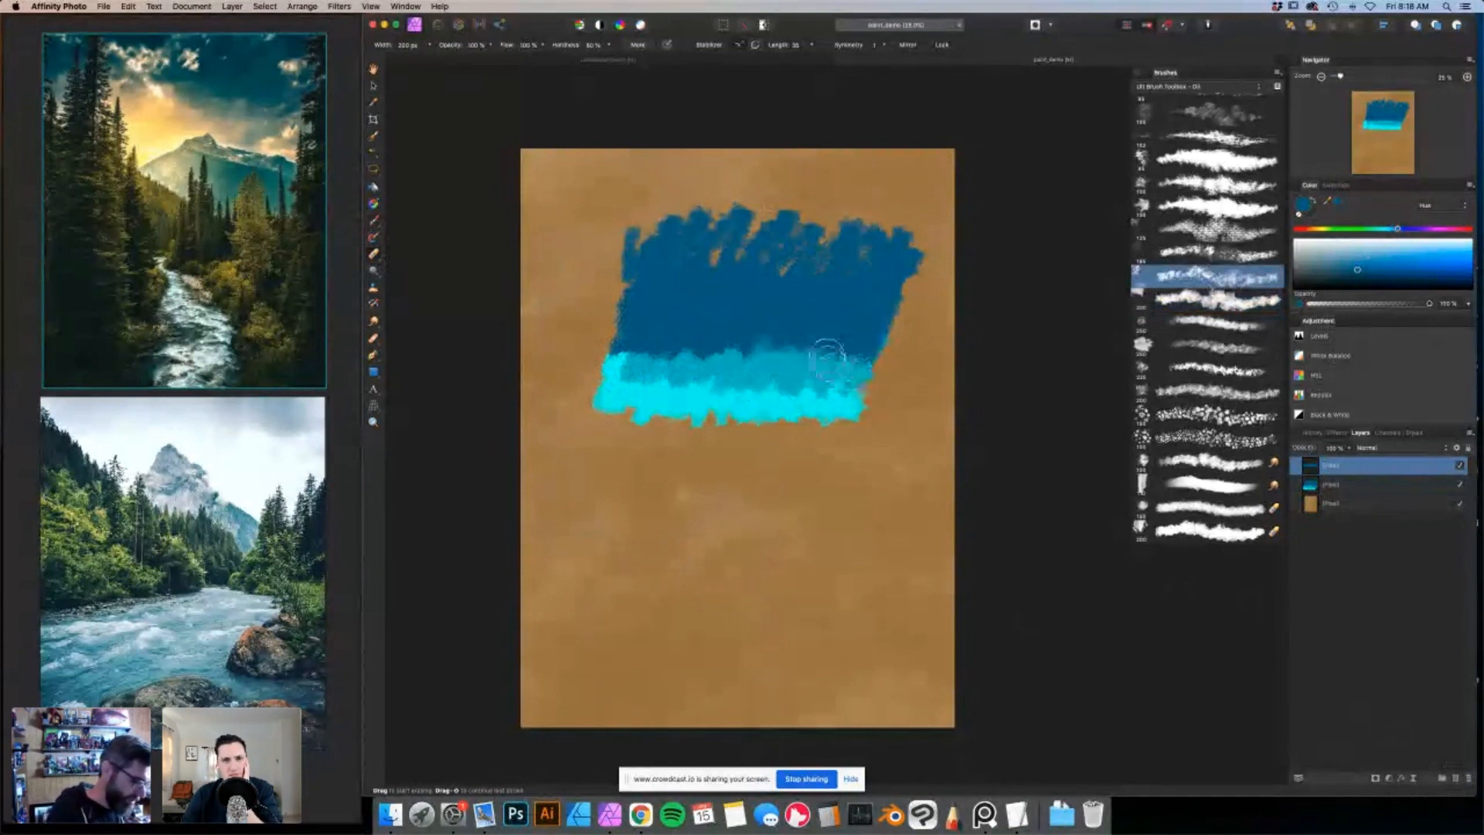
mouse_move(720, 358)
left_mouse_down()
mouse_move(663, 359)
mouse_move(629, 336)
mouse_move(667, 357)
mouse_move(740, 337)
mouse_move(759, 355)
mouse_move(819, 352)
left_mouse_up()
left_click(1217, 164)
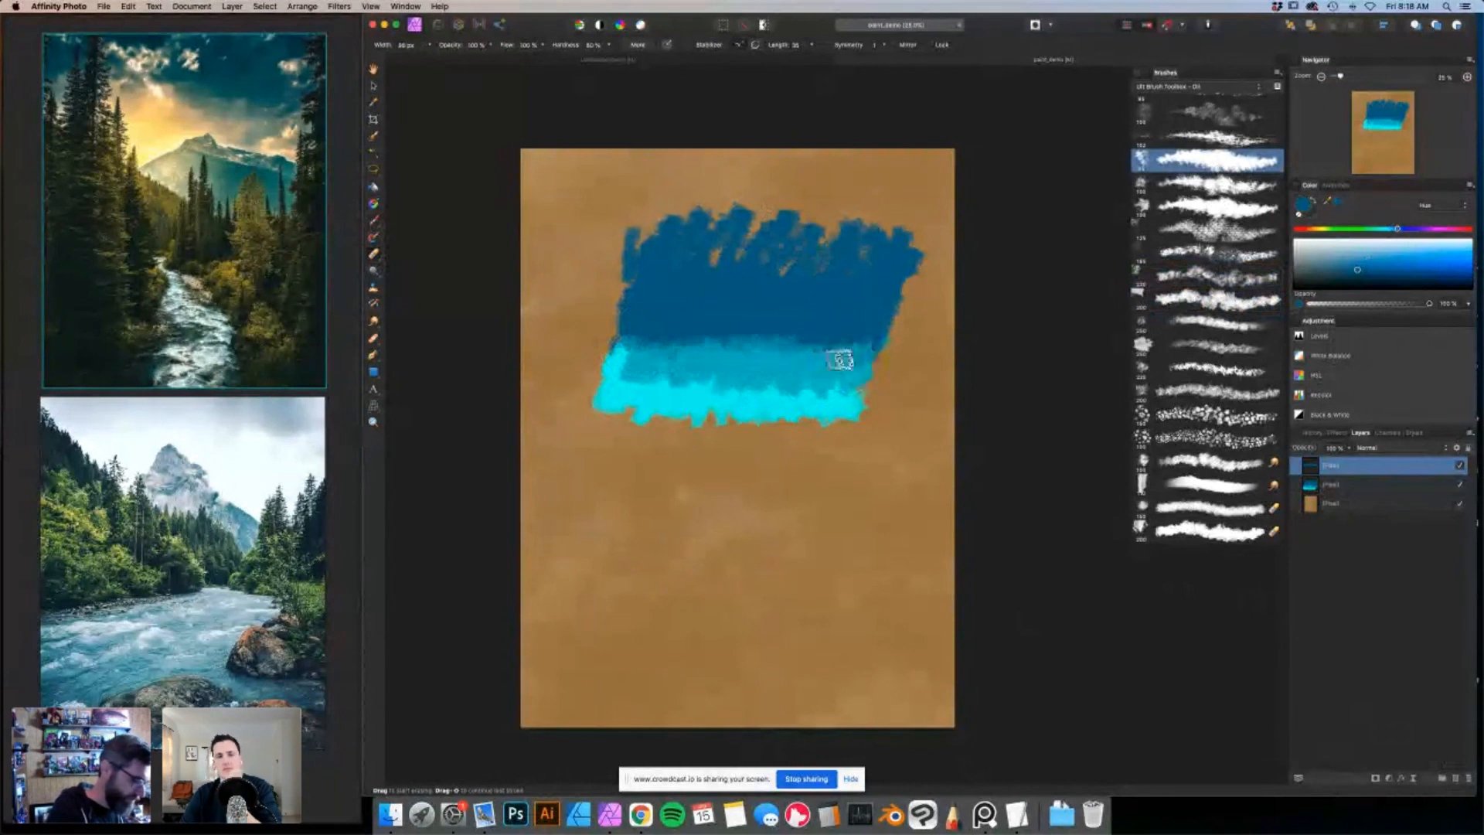
left_click(1211, 283)
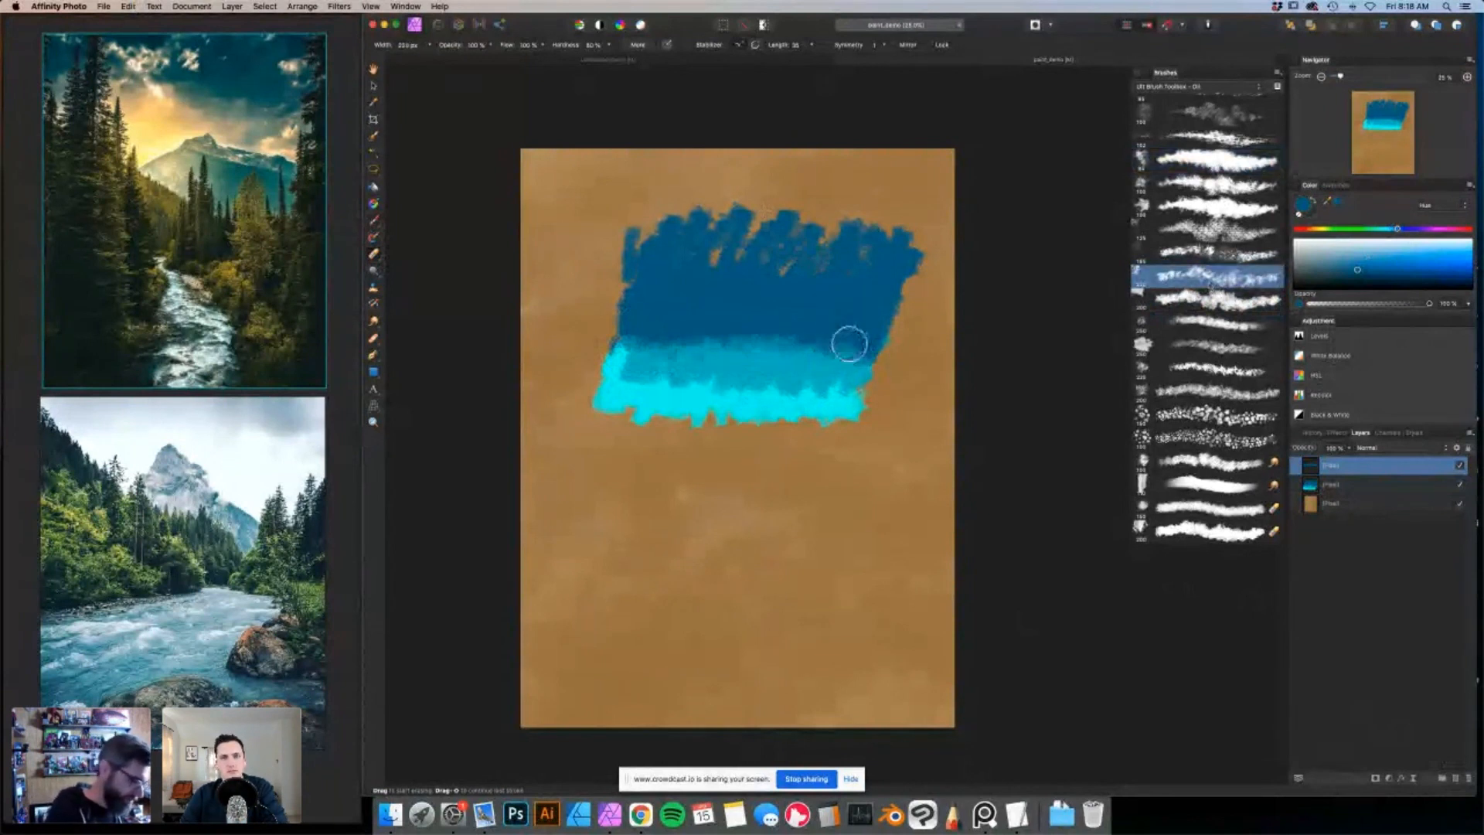
left_click_drag(776, 345, 622, 345)
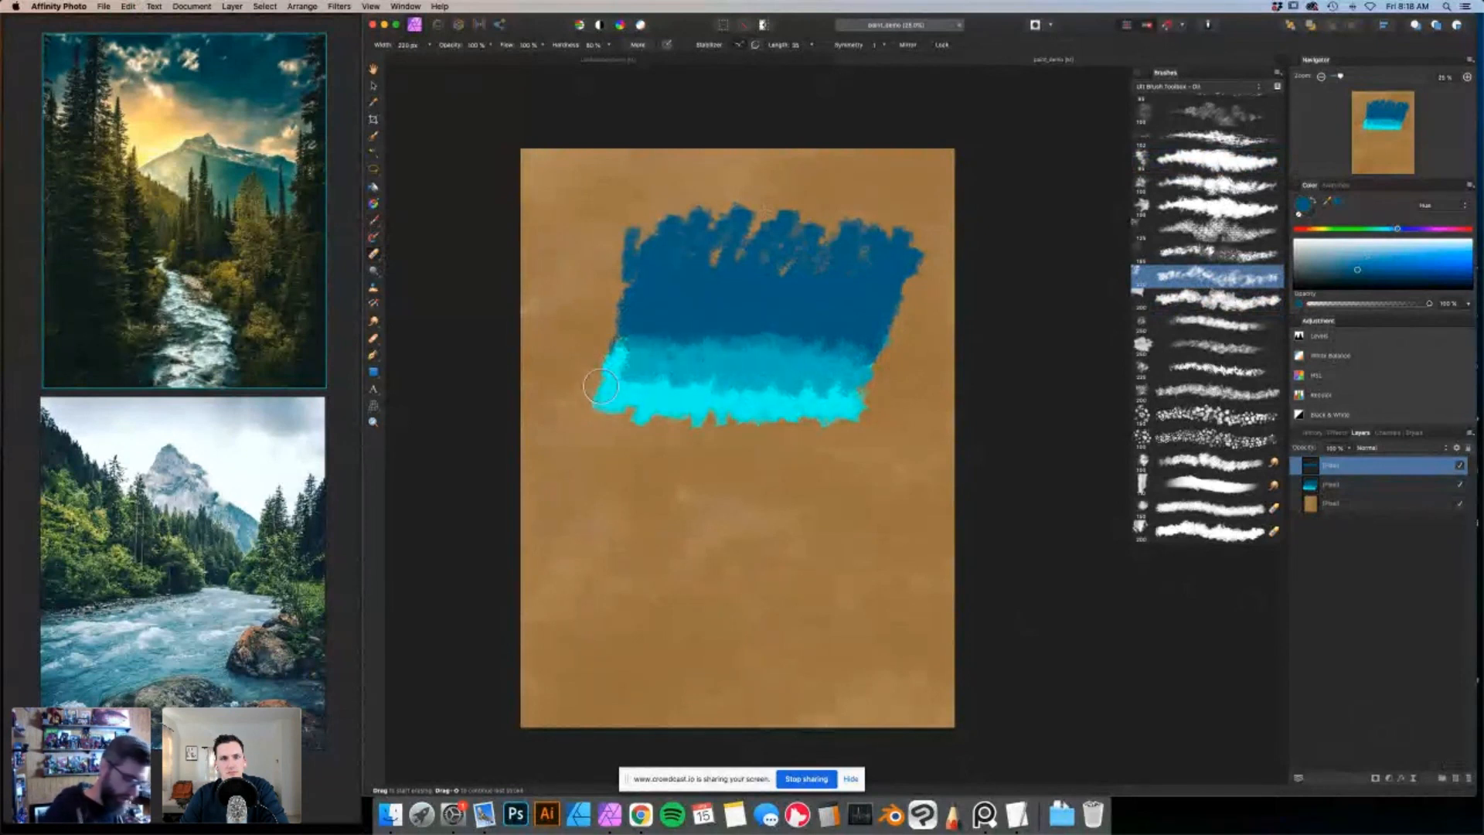
Merge the dark blue overlay layer with the blue-cyan gradient layer below it, keeping the brown canvas layer separate.
left_click(1355, 488, "shift")
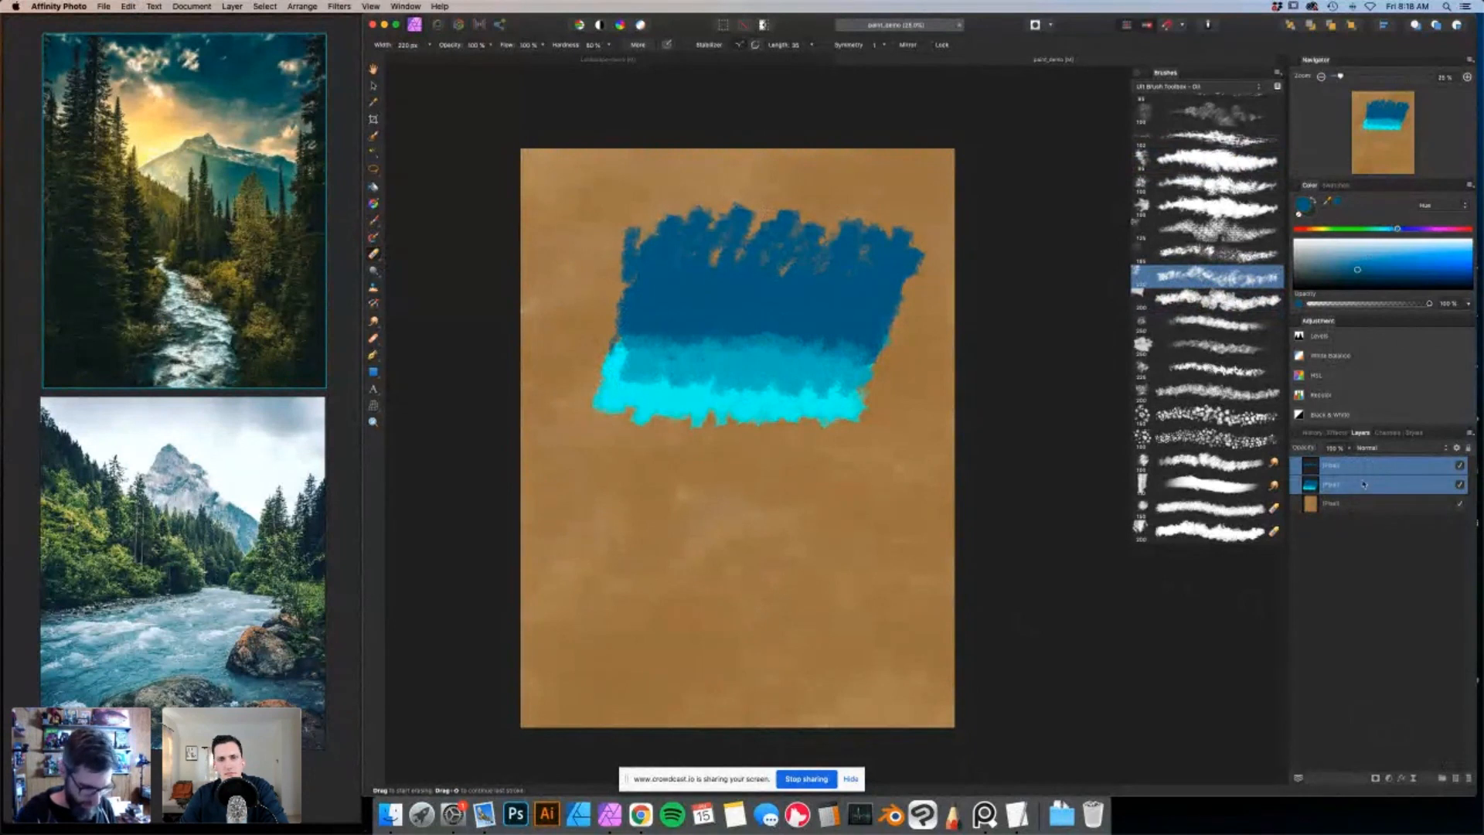
right_click(1363, 462)
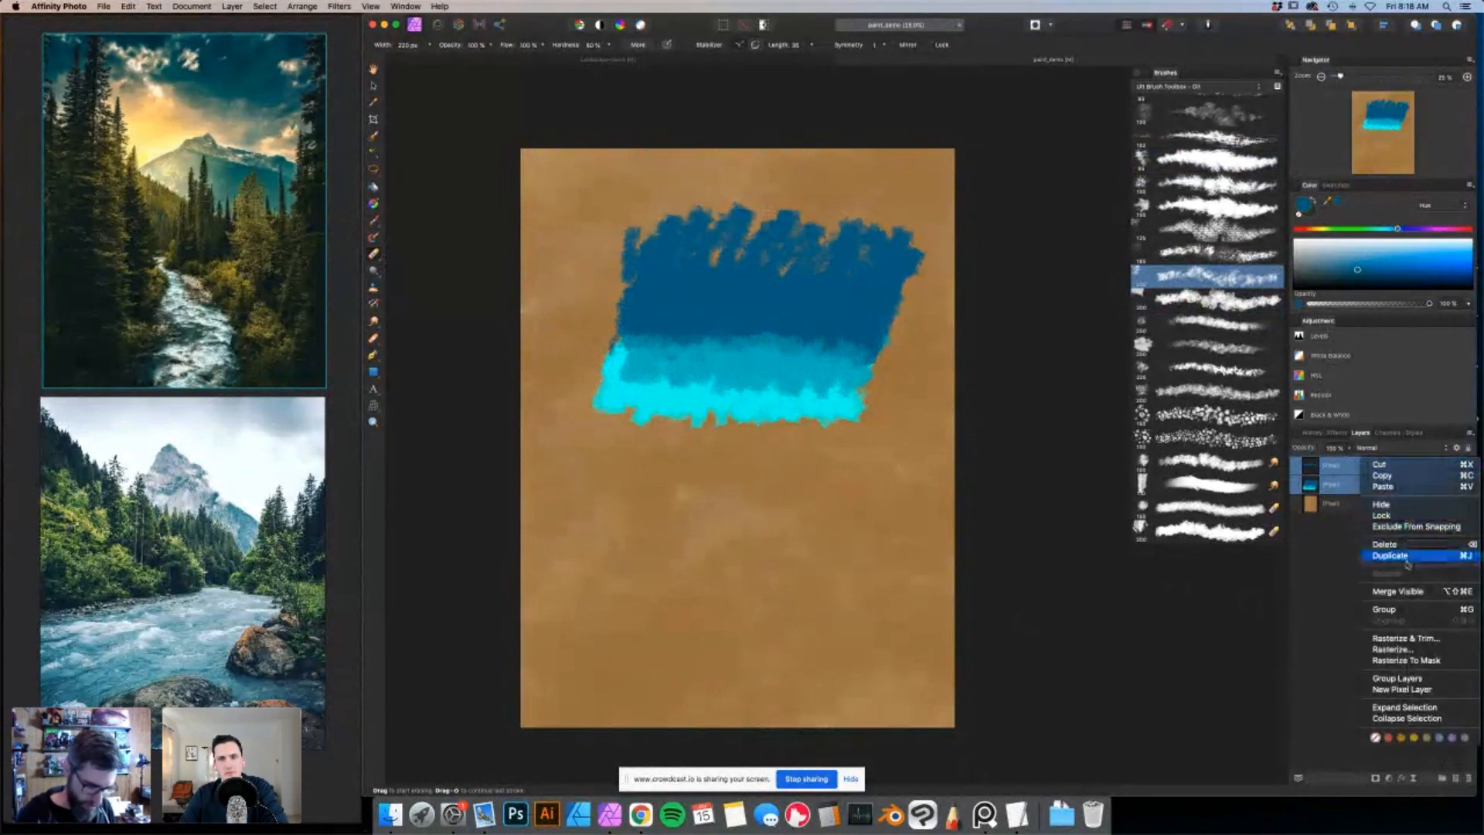
left_click(1403, 590)
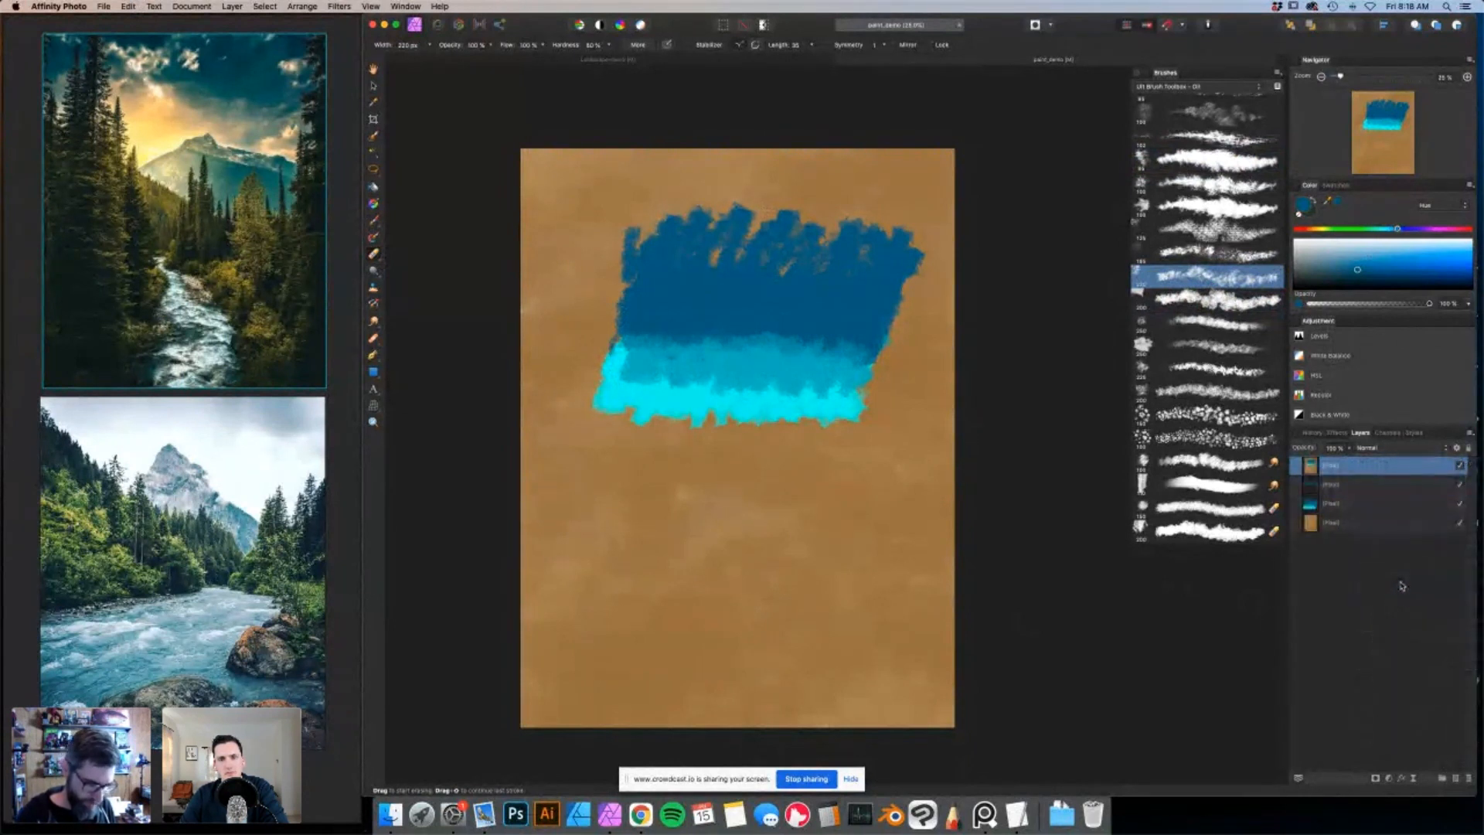
key("super+z")
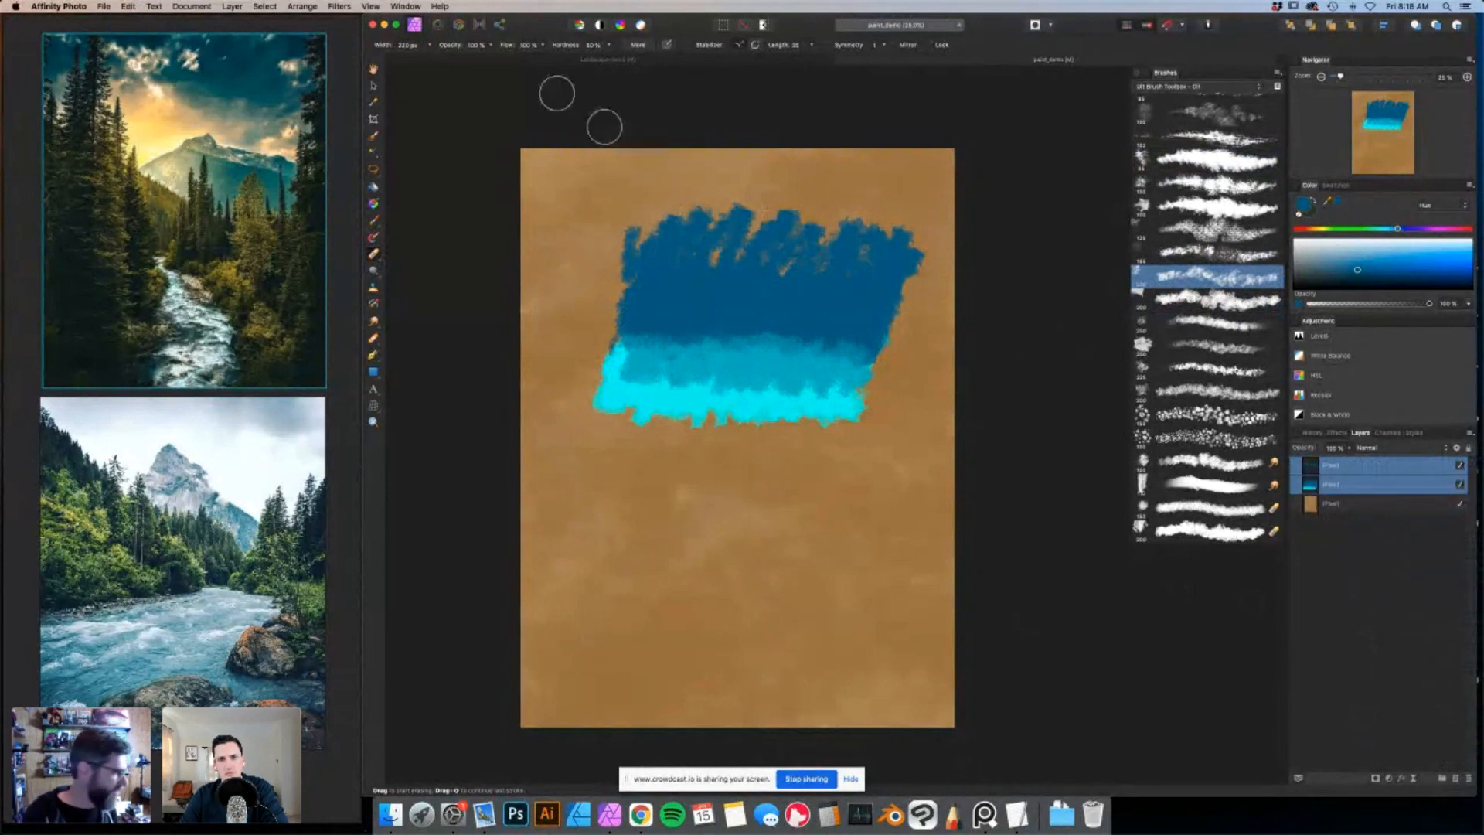
left_click(232, 6)
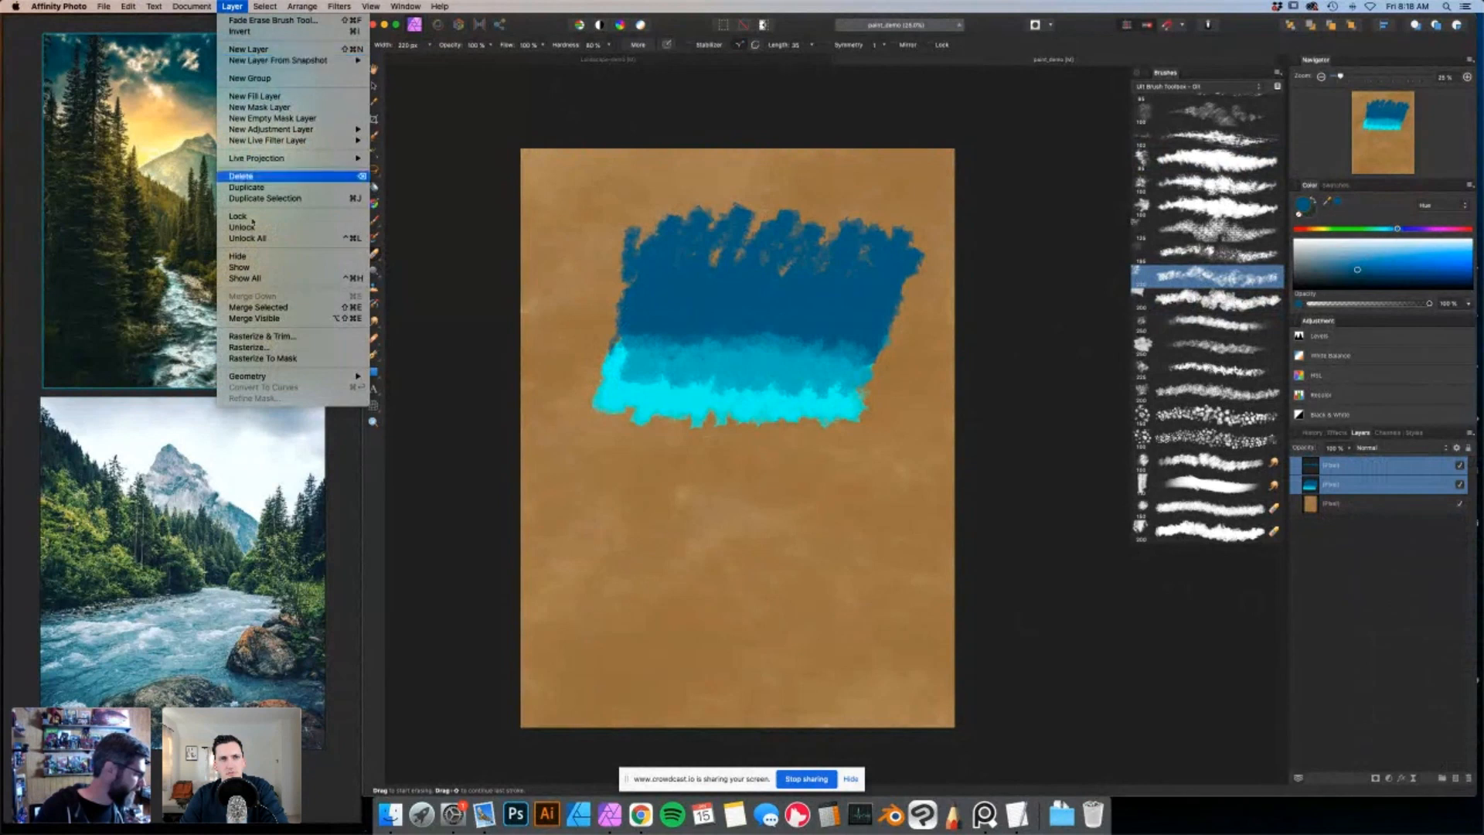
left_click(247, 308)
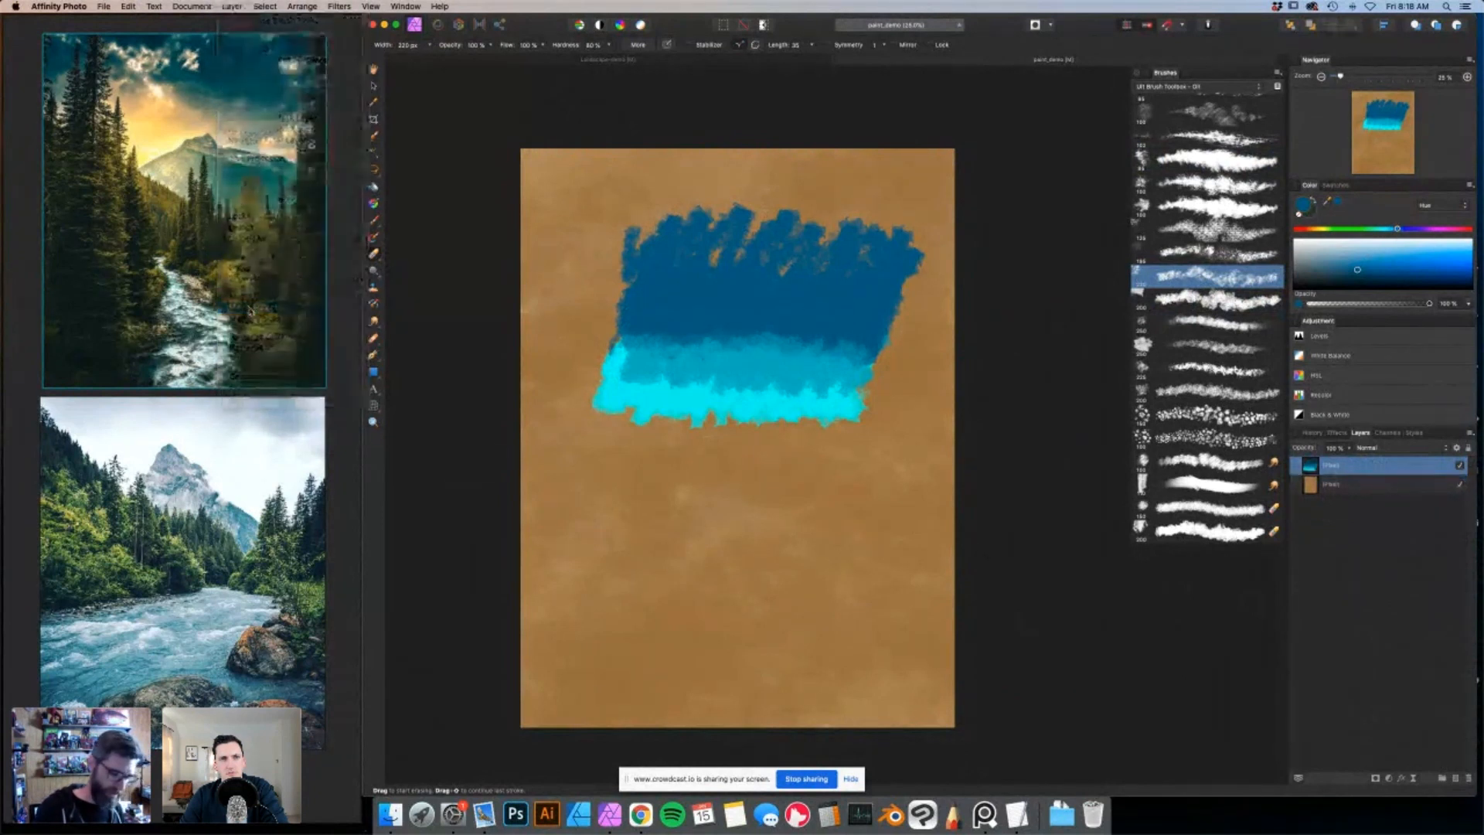
Sample blues from the transition and paint them along the boundary between the dark blue and mid-blue bands with the Oil brush.
left_click(374, 223)
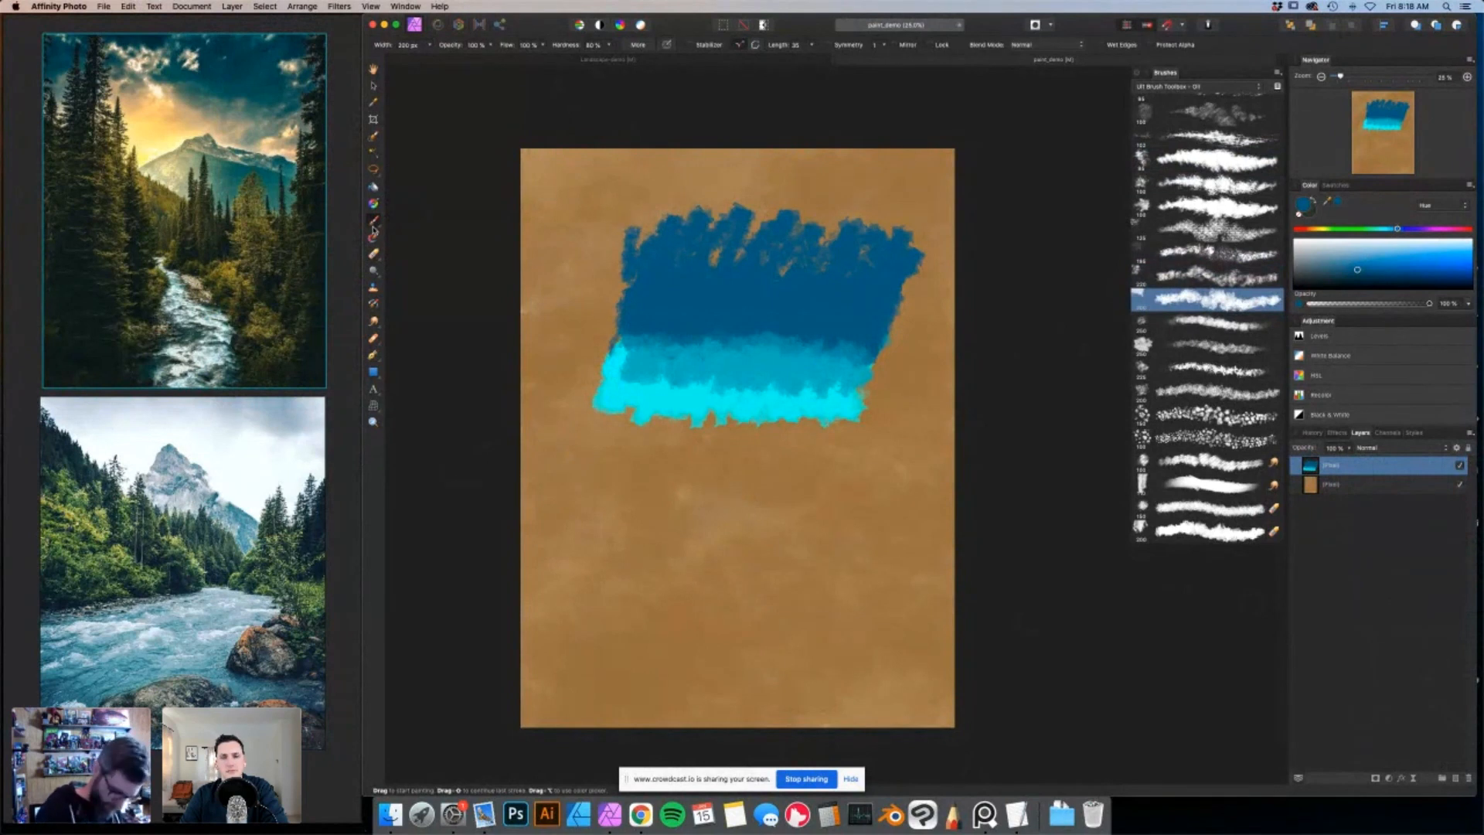
left_click(786, 349, "alt")
left_click_drag(789, 346, 852, 354)
mouse_move(727, 345)
left_mouse_down("alt")
mouse_move(673, 340)
mouse_move(874, 350)
left_mouse_up("alt")
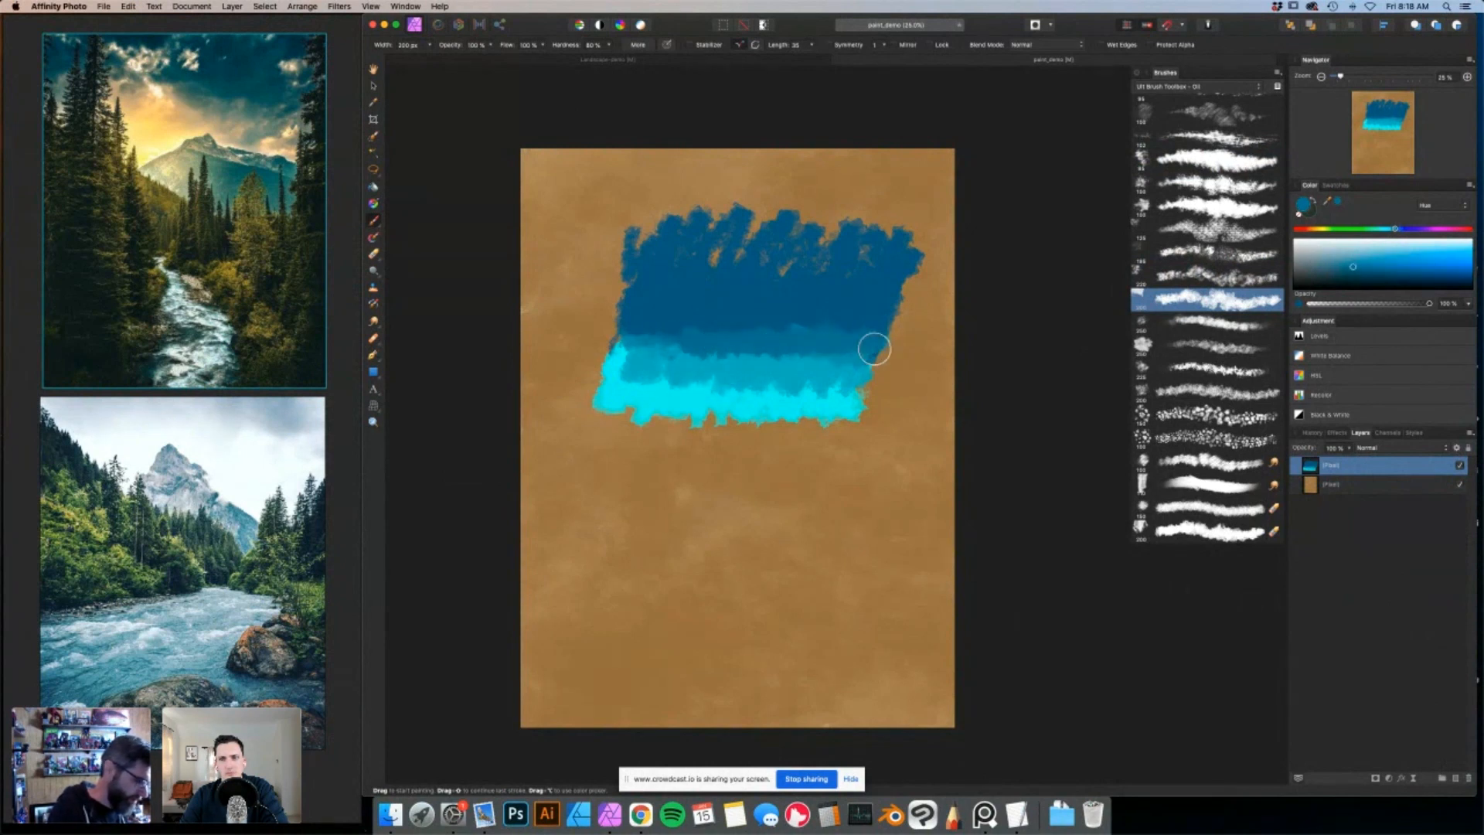
Smudge the band edges across the full width of the swatch to blend dark blue gradually into cyan.
left_click(374, 322)
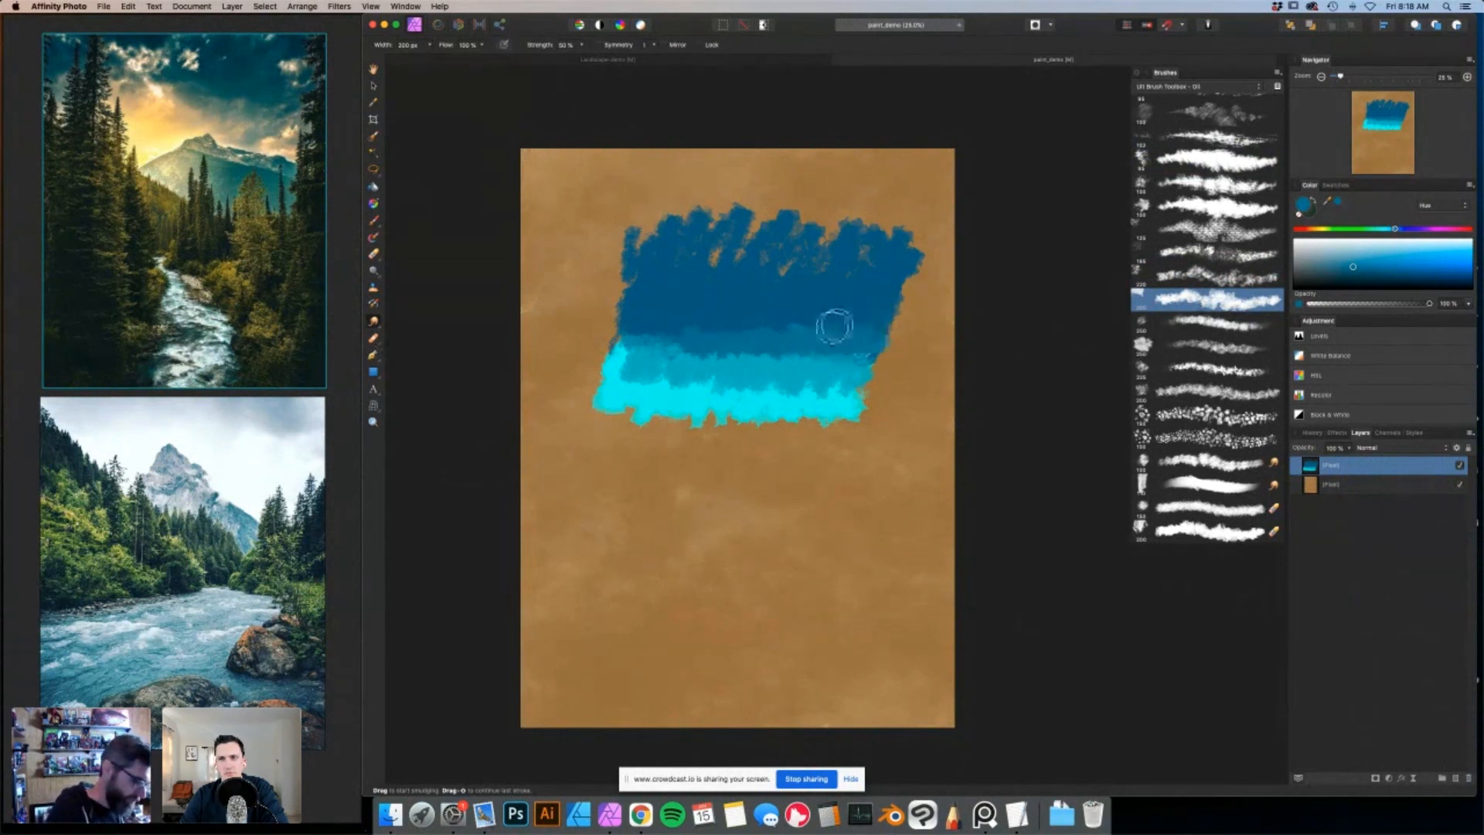
mouse_move(775, 321)
left_mouse_down()
mouse_move(732, 335)
mouse_move(643, 321)
mouse_move(624, 337)
left_mouse_up()
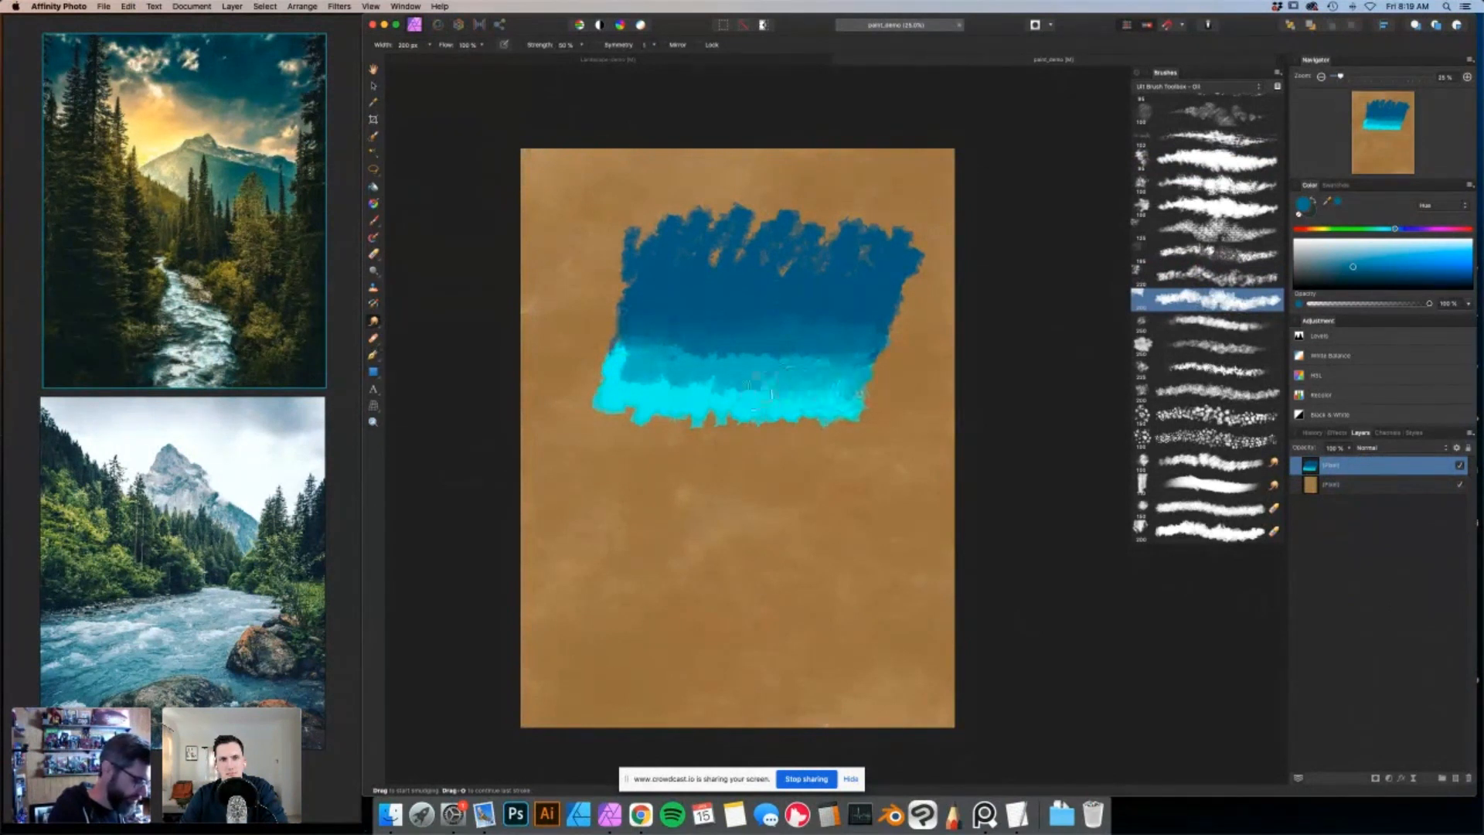
left_click_drag(755, 345, 842, 352)
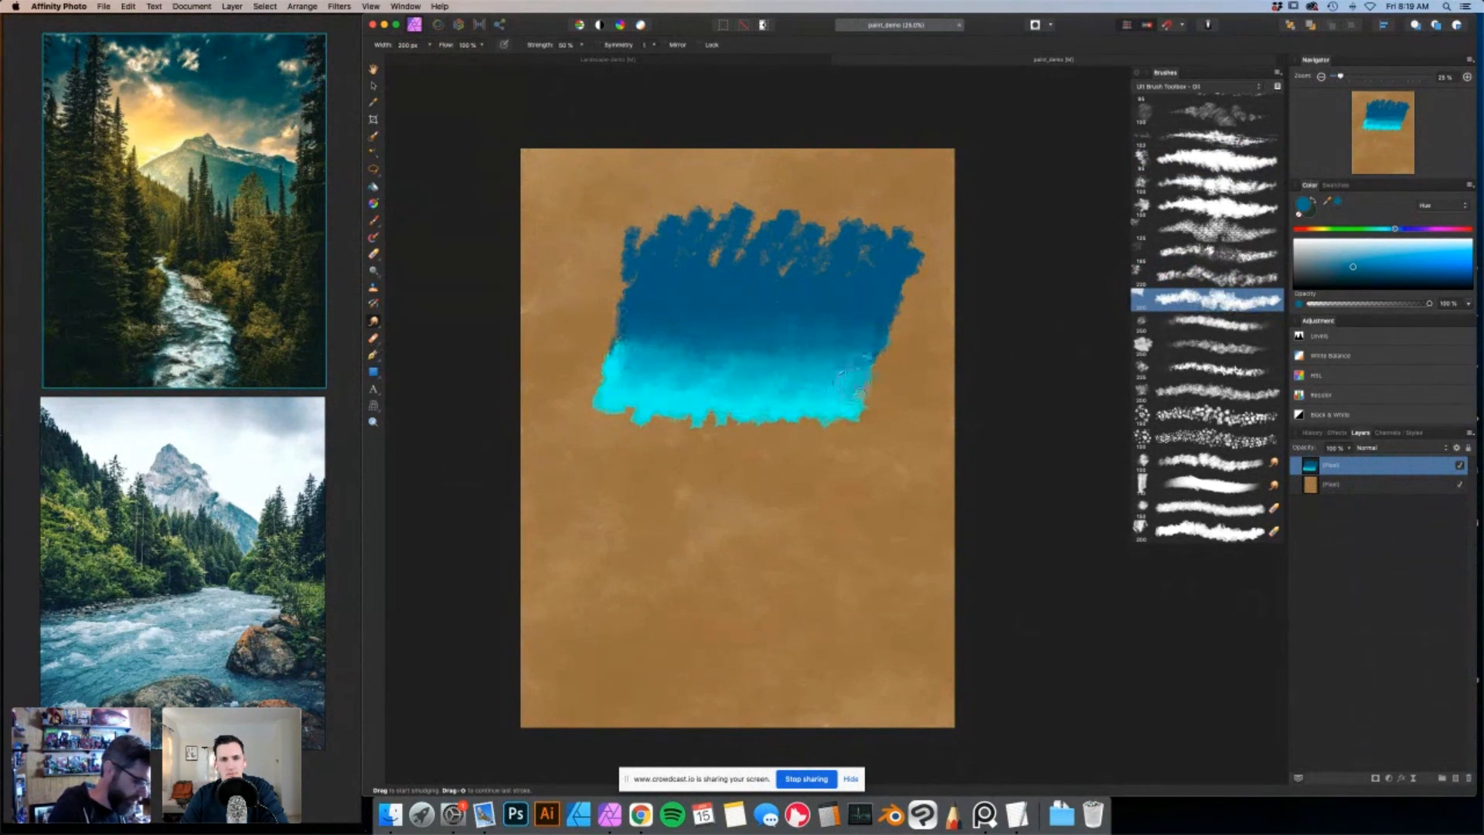
mouse_move(630, 347)
left_mouse_down()
mouse_move(644, 311)
mouse_move(632, 320)
mouse_move(698, 331)
mouse_move(740, 314)
mouse_move(769, 337)
left_mouse_up()
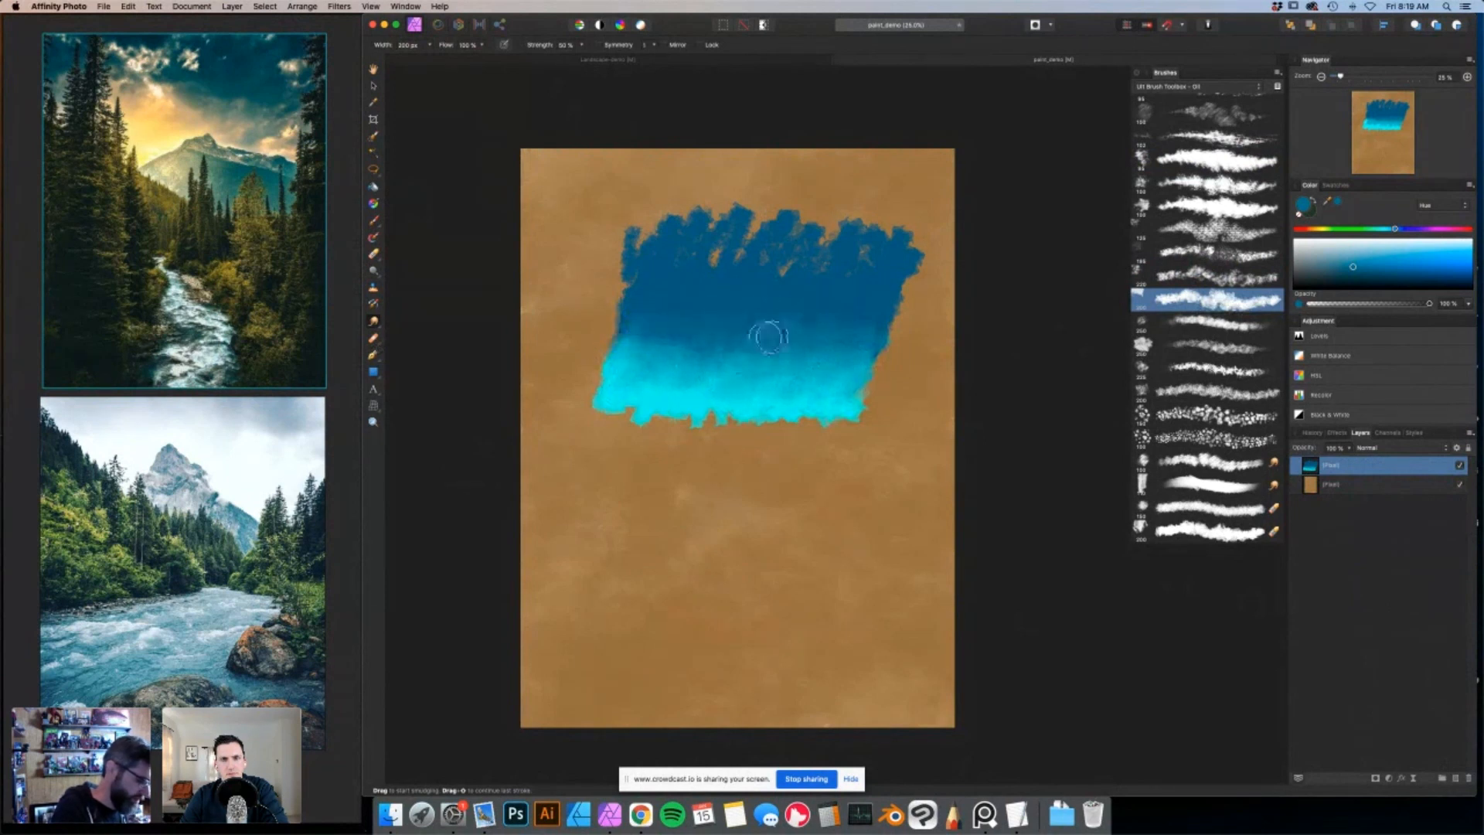
Sample the mid-blue of the smudged transition and paint a textured band of it across the swatch.
left_click(374, 222)
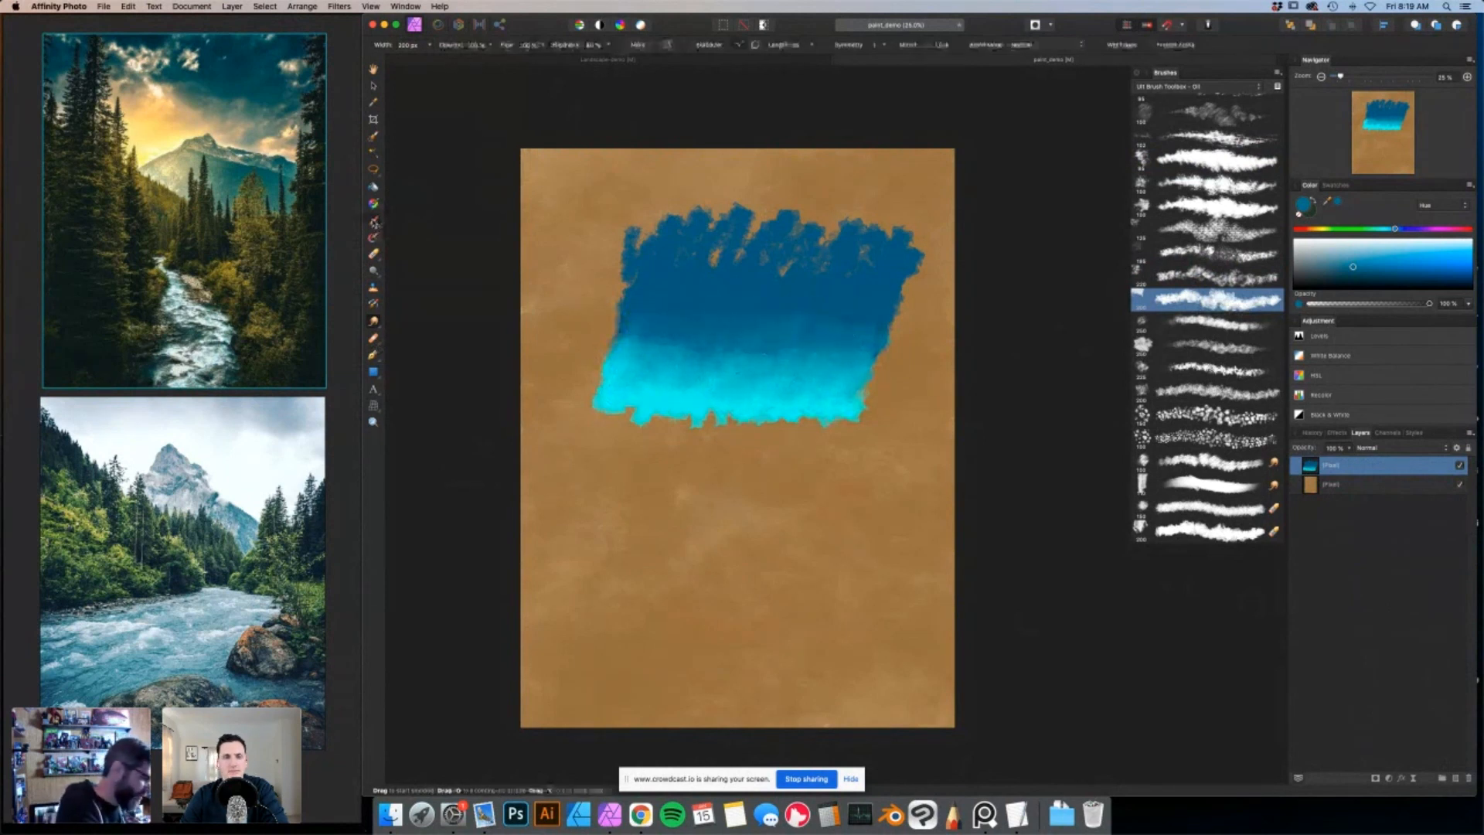
left_click(817, 350, "alt")
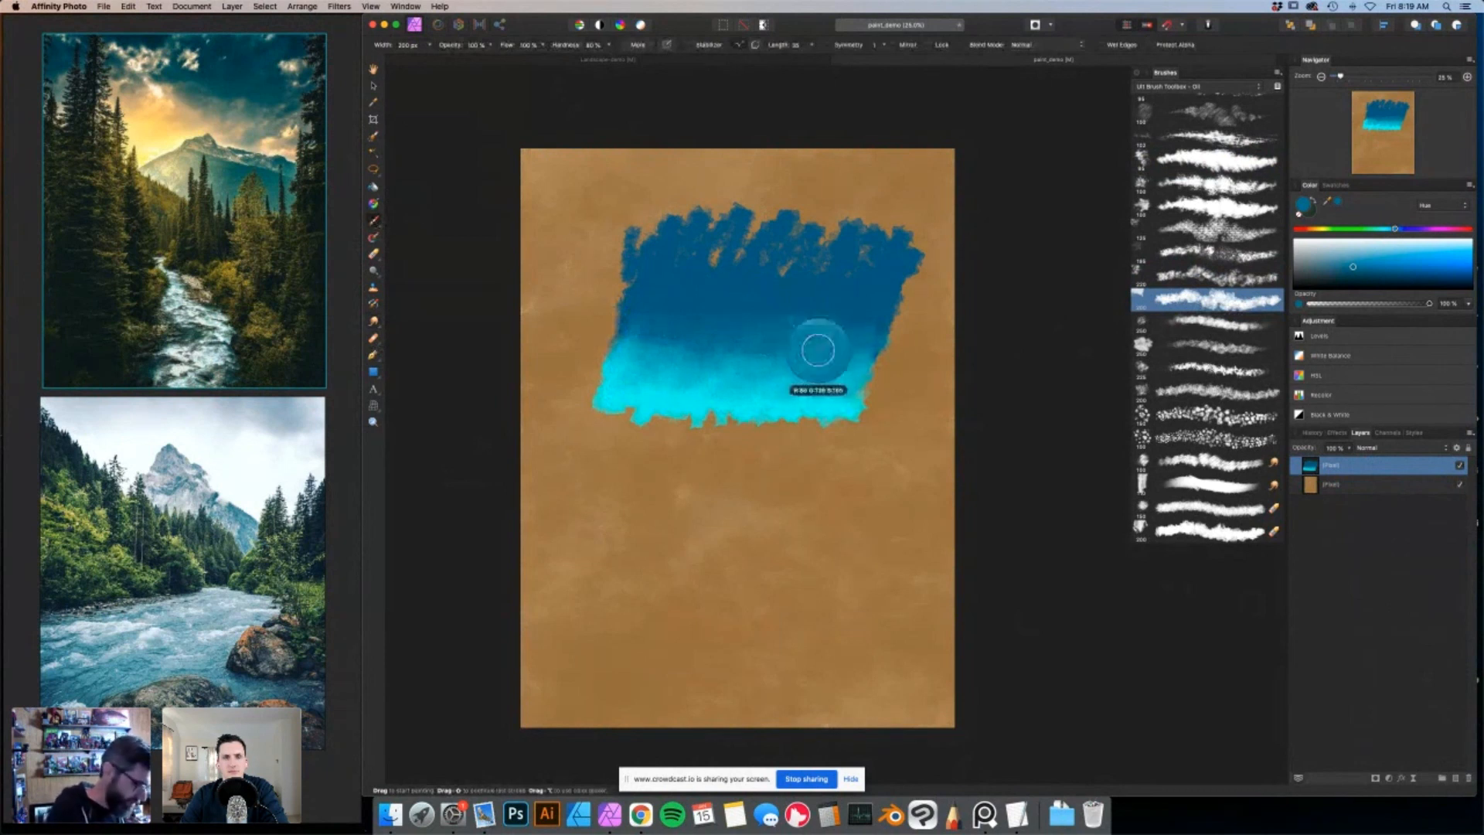
mouse_move(845, 334)
left_mouse_down()
mouse_move(735, 360)
mouse_move(670, 344)
mouse_move(641, 359)
left_mouse_up()
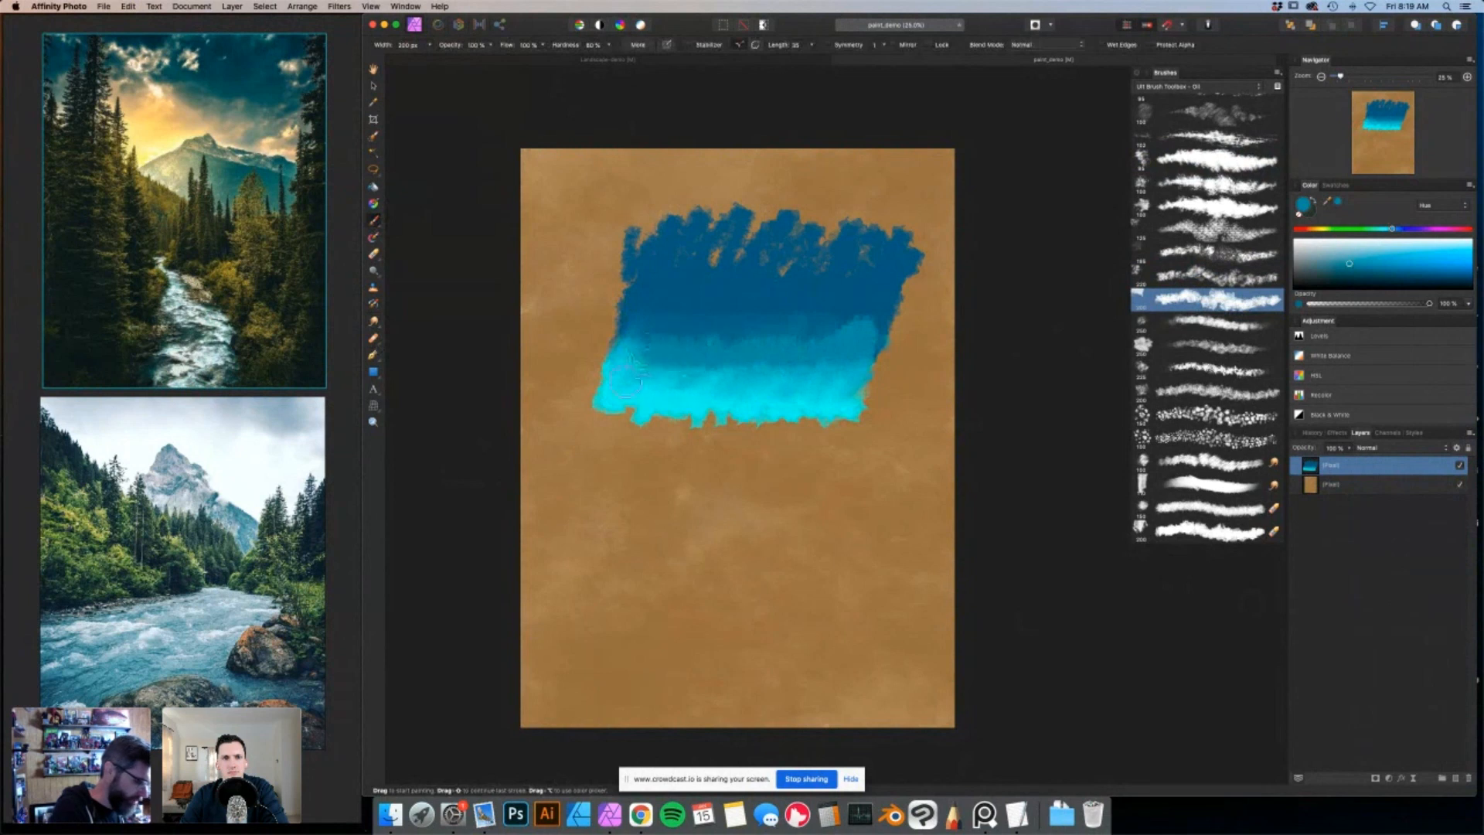
Choose an Oil brush with wet edges and blend sampled dark and mid-blues across the middle of the gradient.
left_click(1216, 371)
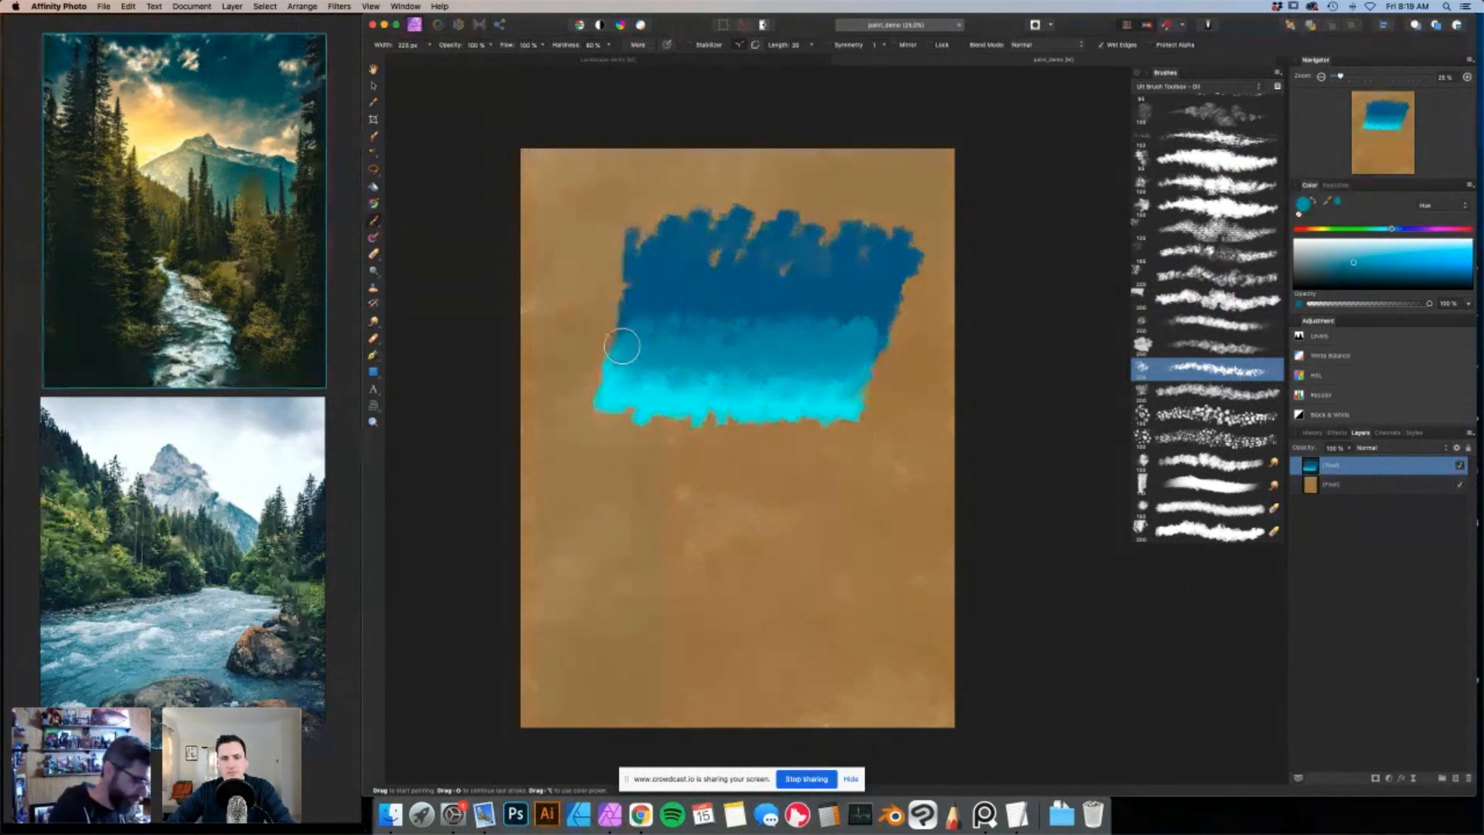
left_click(834, 297, "alt")
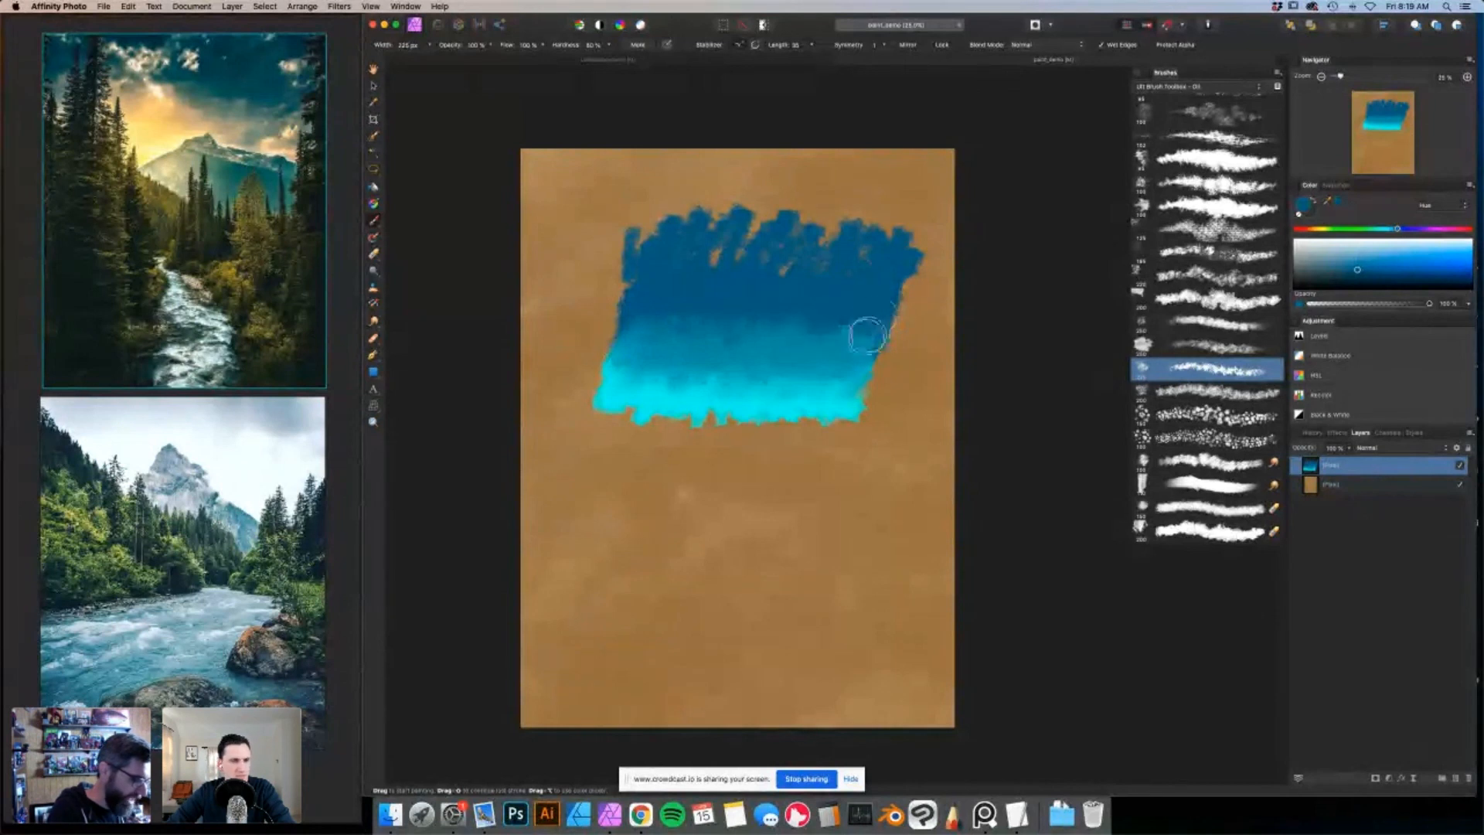
left_click(819, 374, "alt")
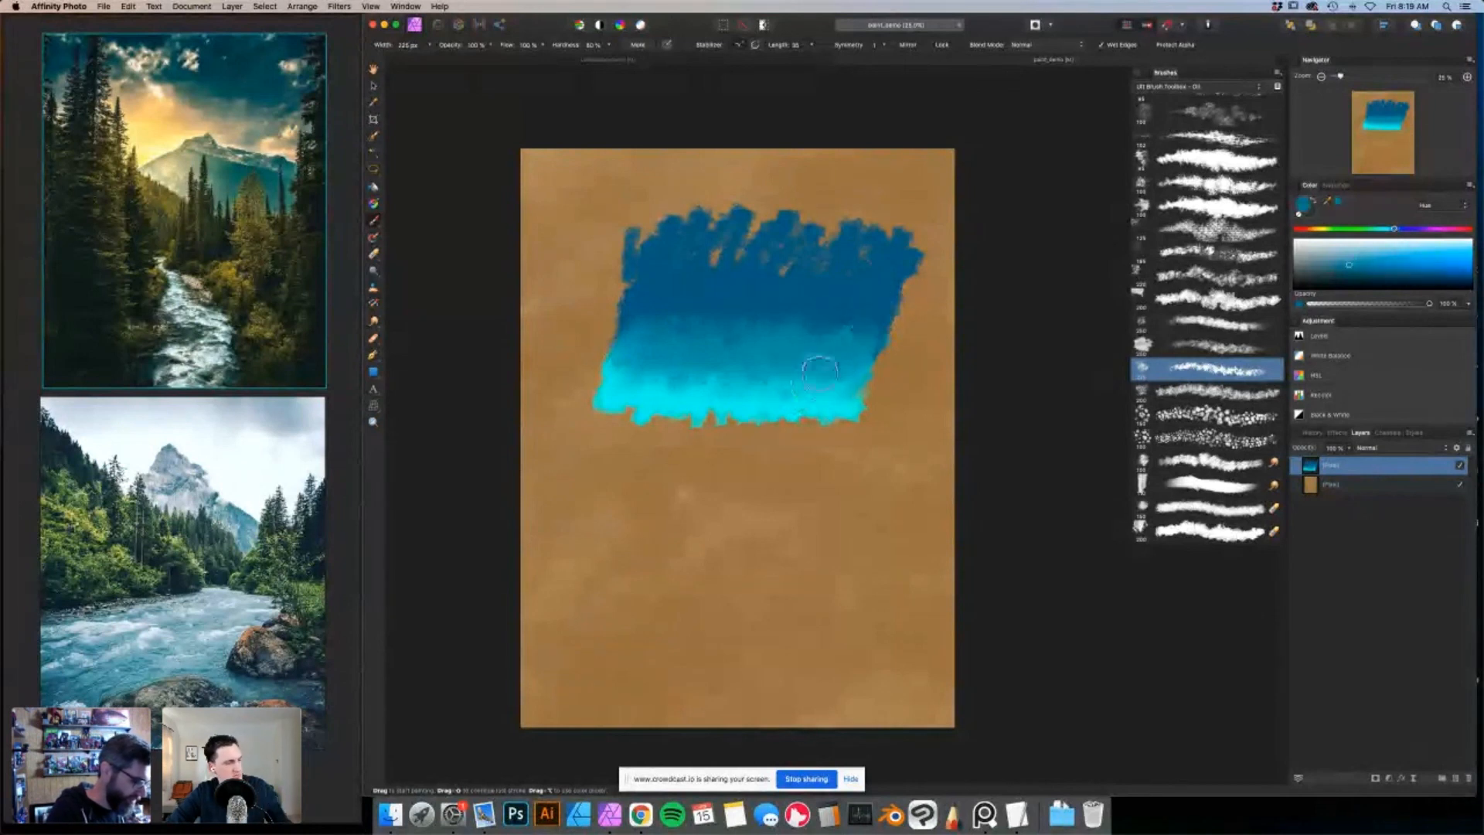
left_click_drag(784, 373, 608, 370)
Blend sampled dark blue into the upper transition and sampled cyan into the lower transition with the wet-edged brush.
left_click(804, 298, "alt")
left_click_drag(788, 327, 878, 320)
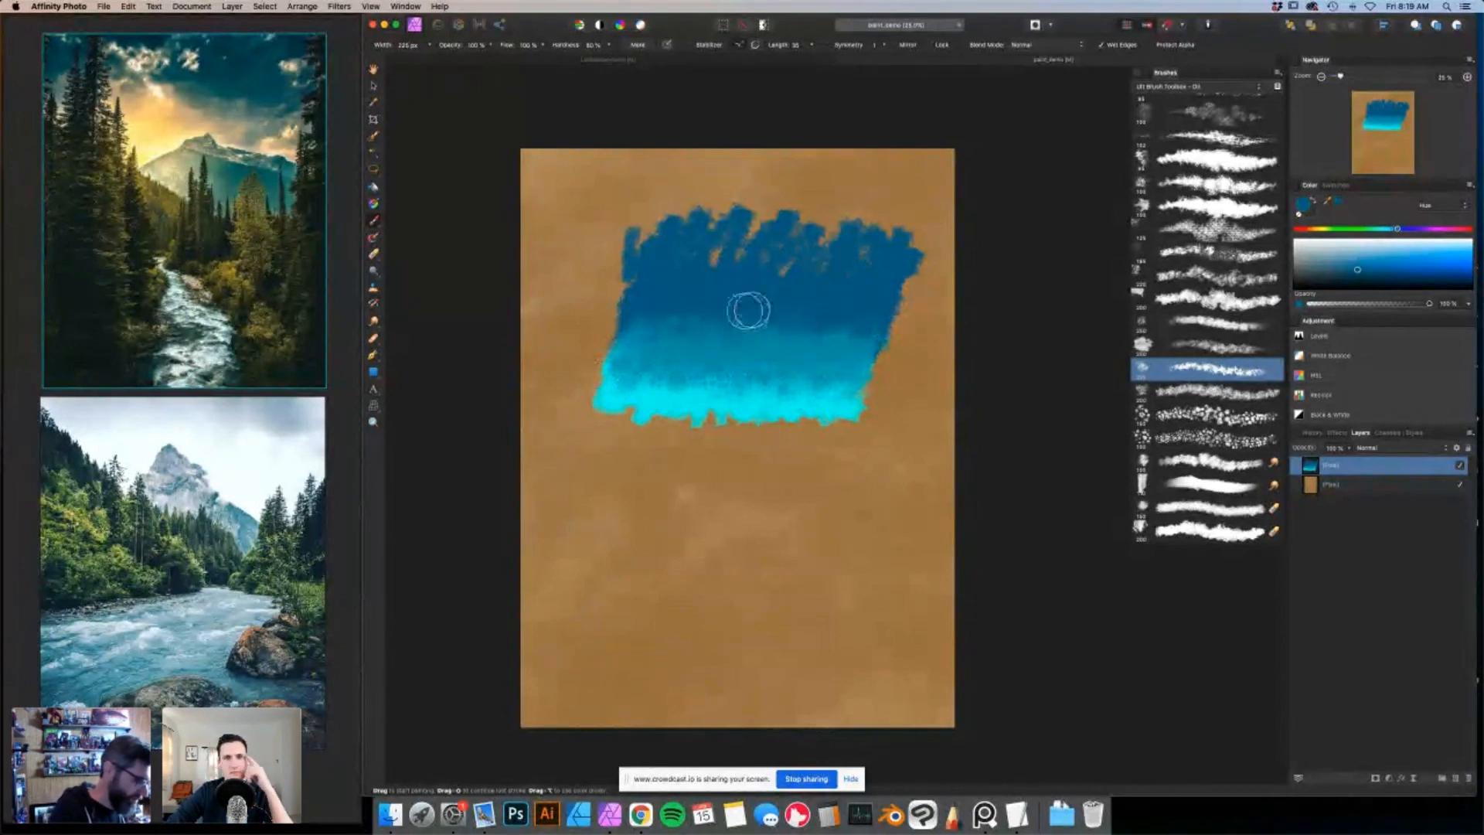
left_click(790, 402, "alt")
mouse_move(798, 378)
left_mouse_down()
mouse_move(861, 364)
mouse_move(806, 375)
mouse_move(778, 358)
mouse_move(703, 383)
mouse_move(602, 373)
left_mouse_up()
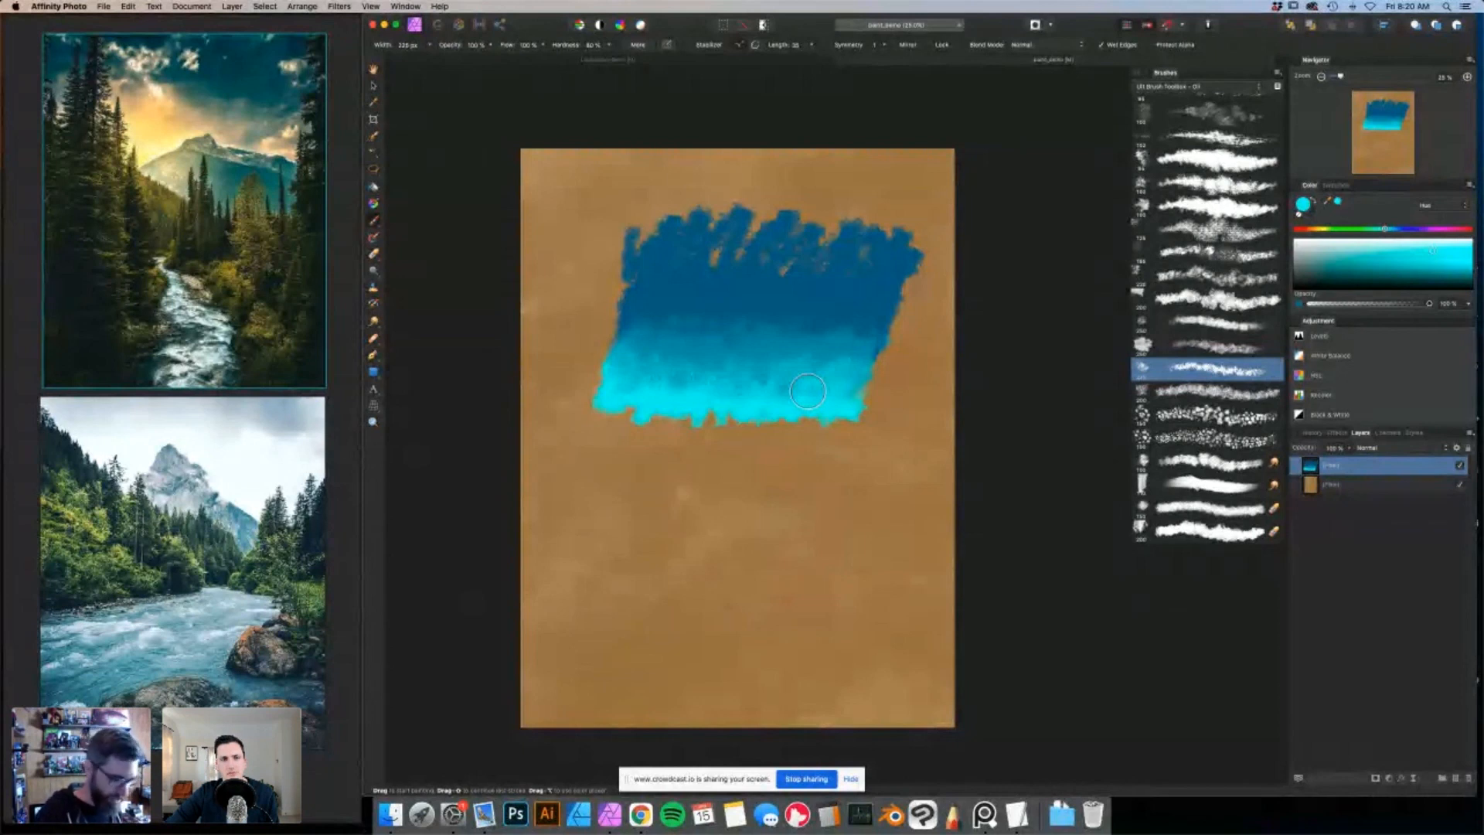
Smudge the blue-to-cyan transition with the Crusty Palette Knife brush to smooth the gradient.
scroll(1205, 309, "up", 3)
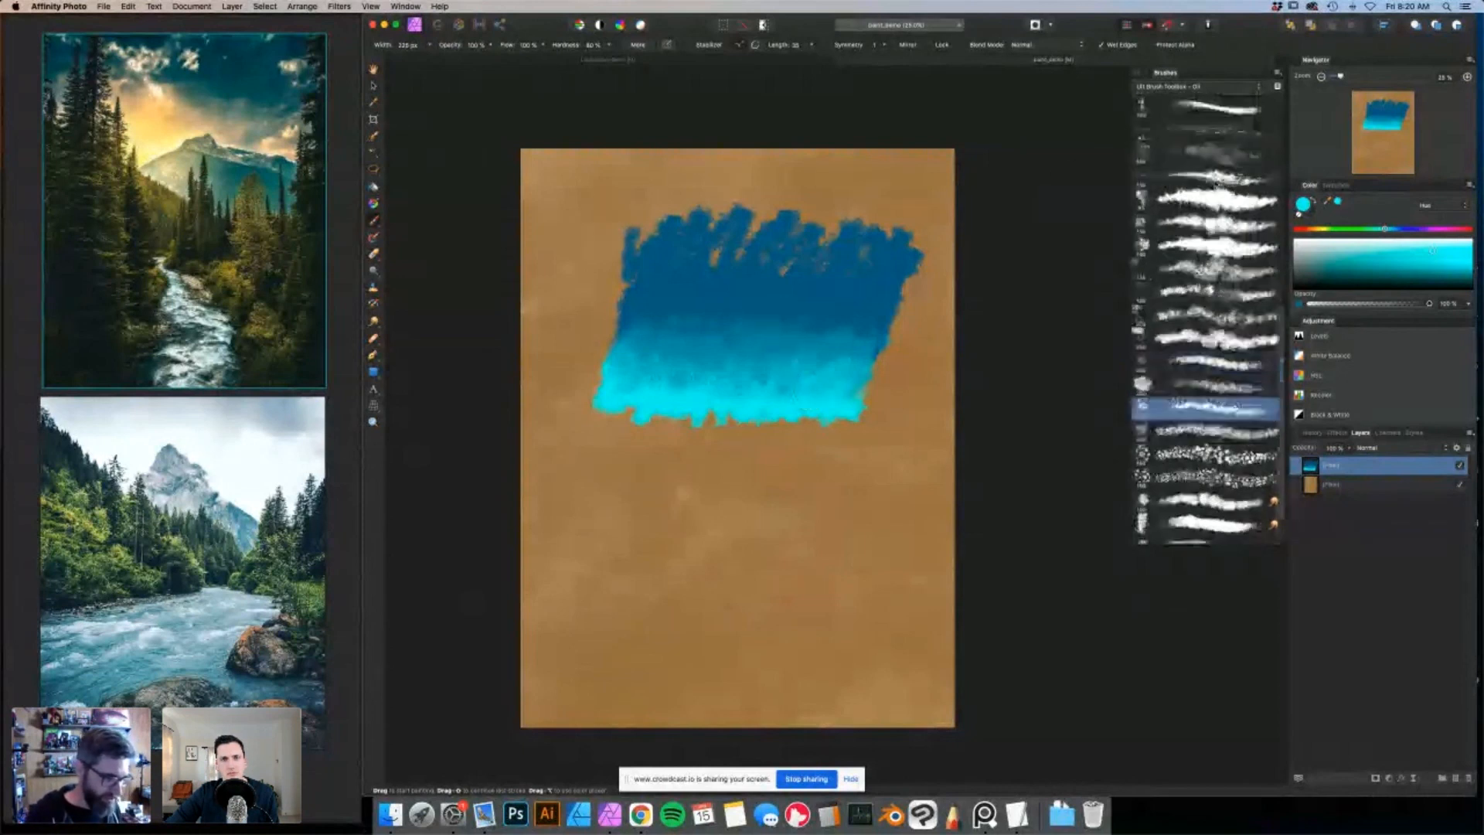
scroll(1214, 184, "up", 5)
scroll(1215, 184, "up", 5)
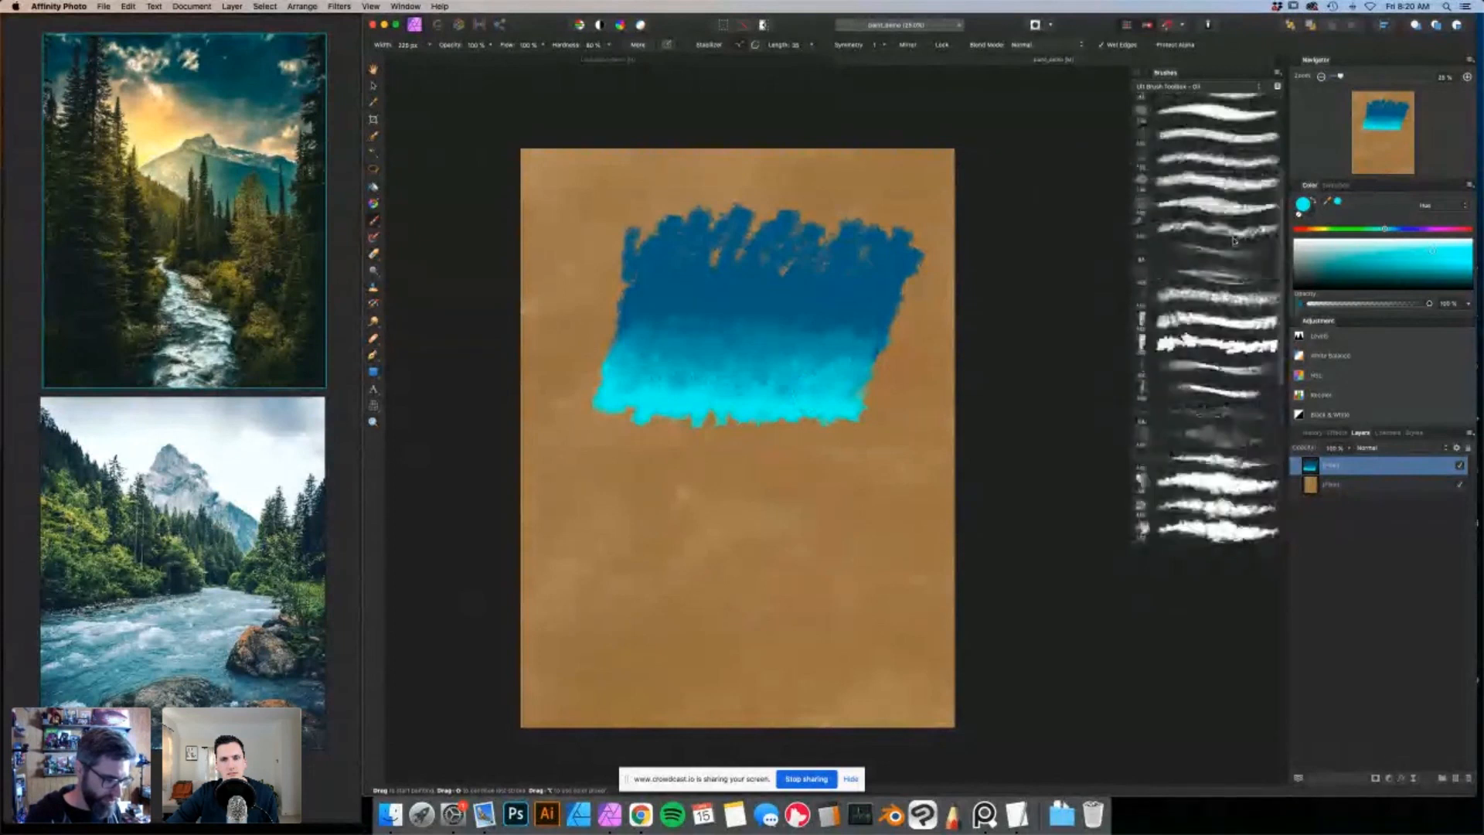
left_click(1214, 338)
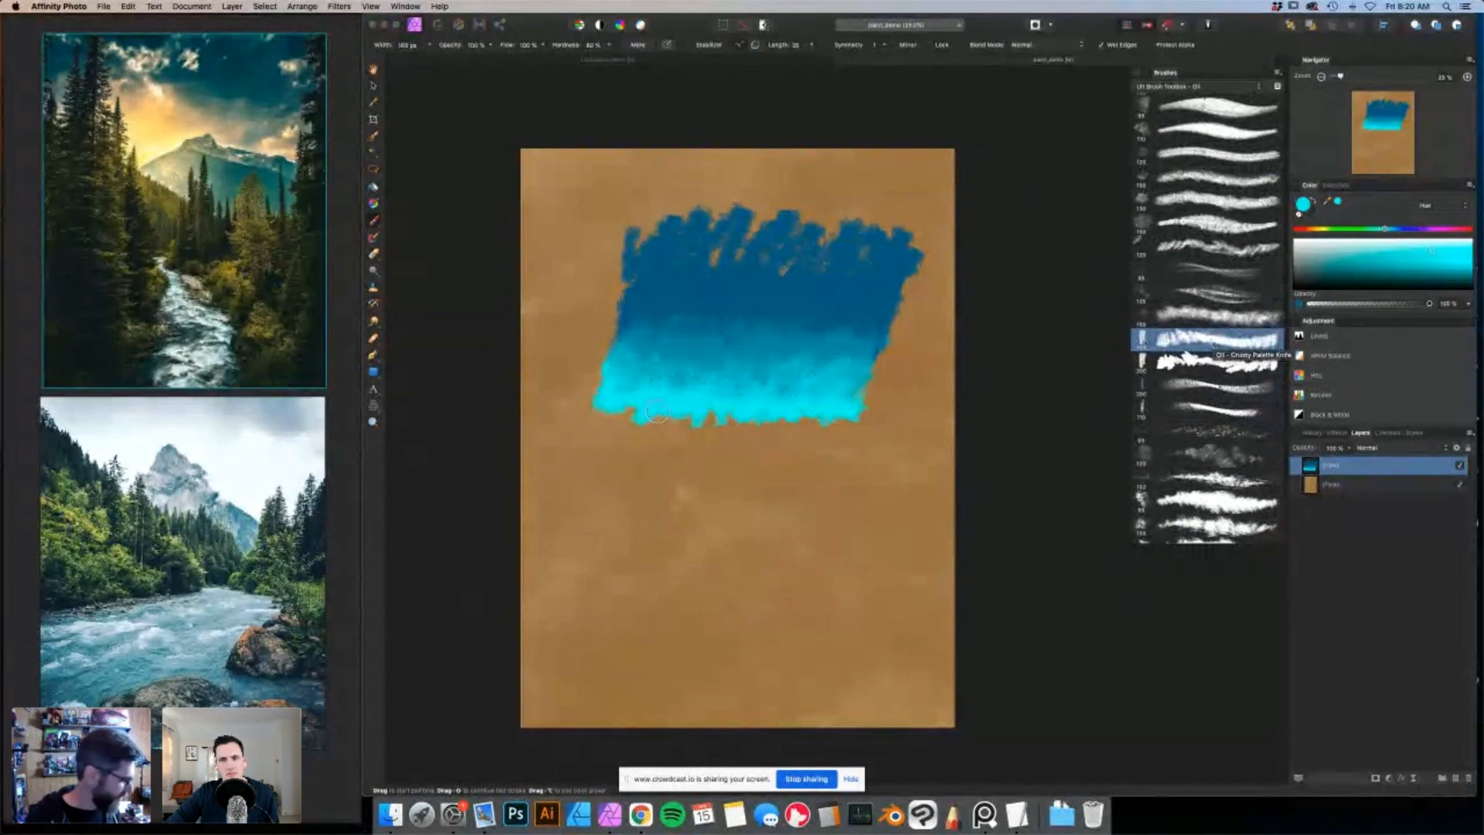
left_click(374, 337)
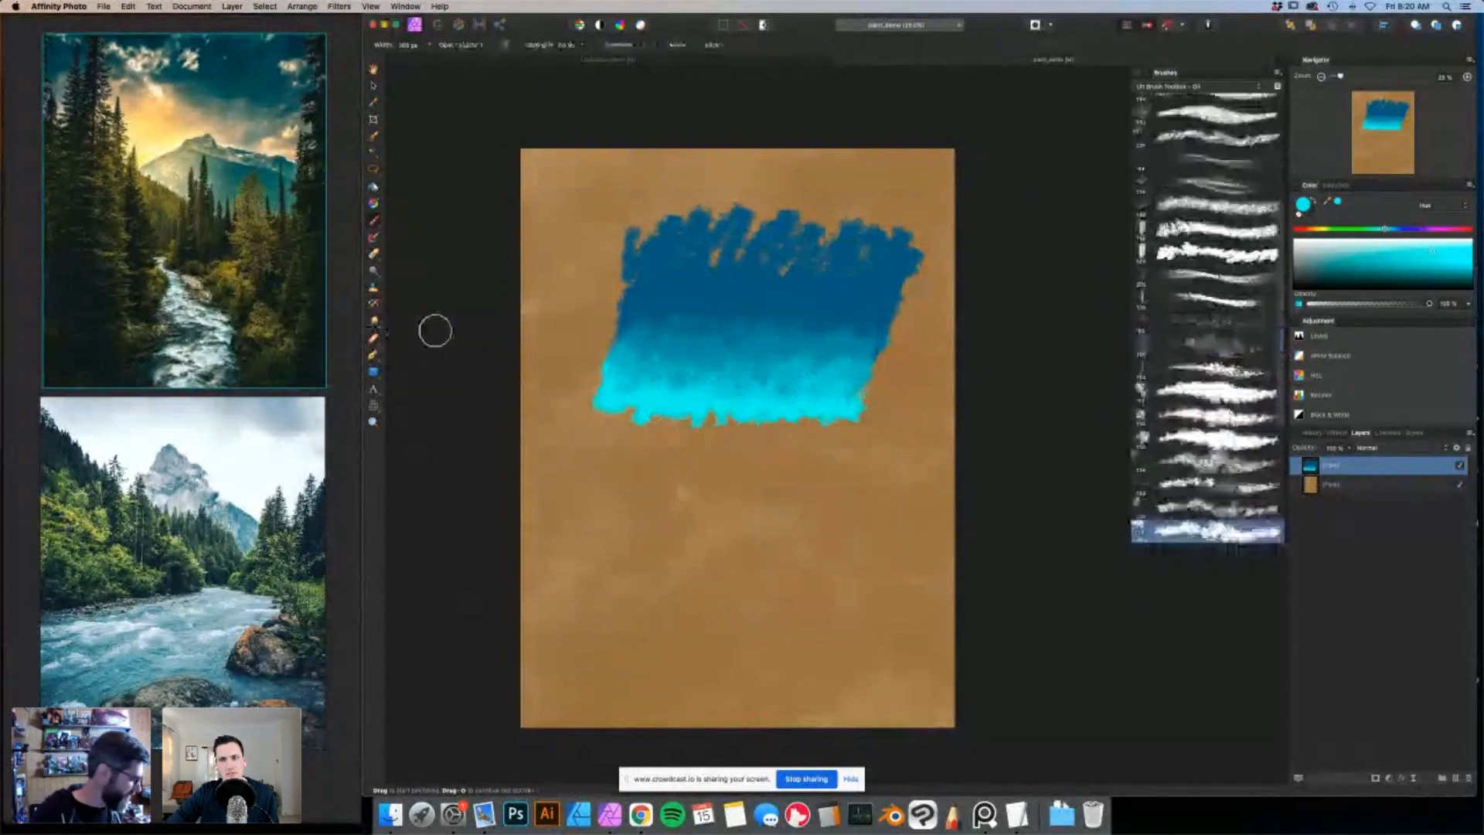
scroll(1217, 277, "down", 3)
scroll(1217, 277, "up", 2)
left_click(1224, 277)
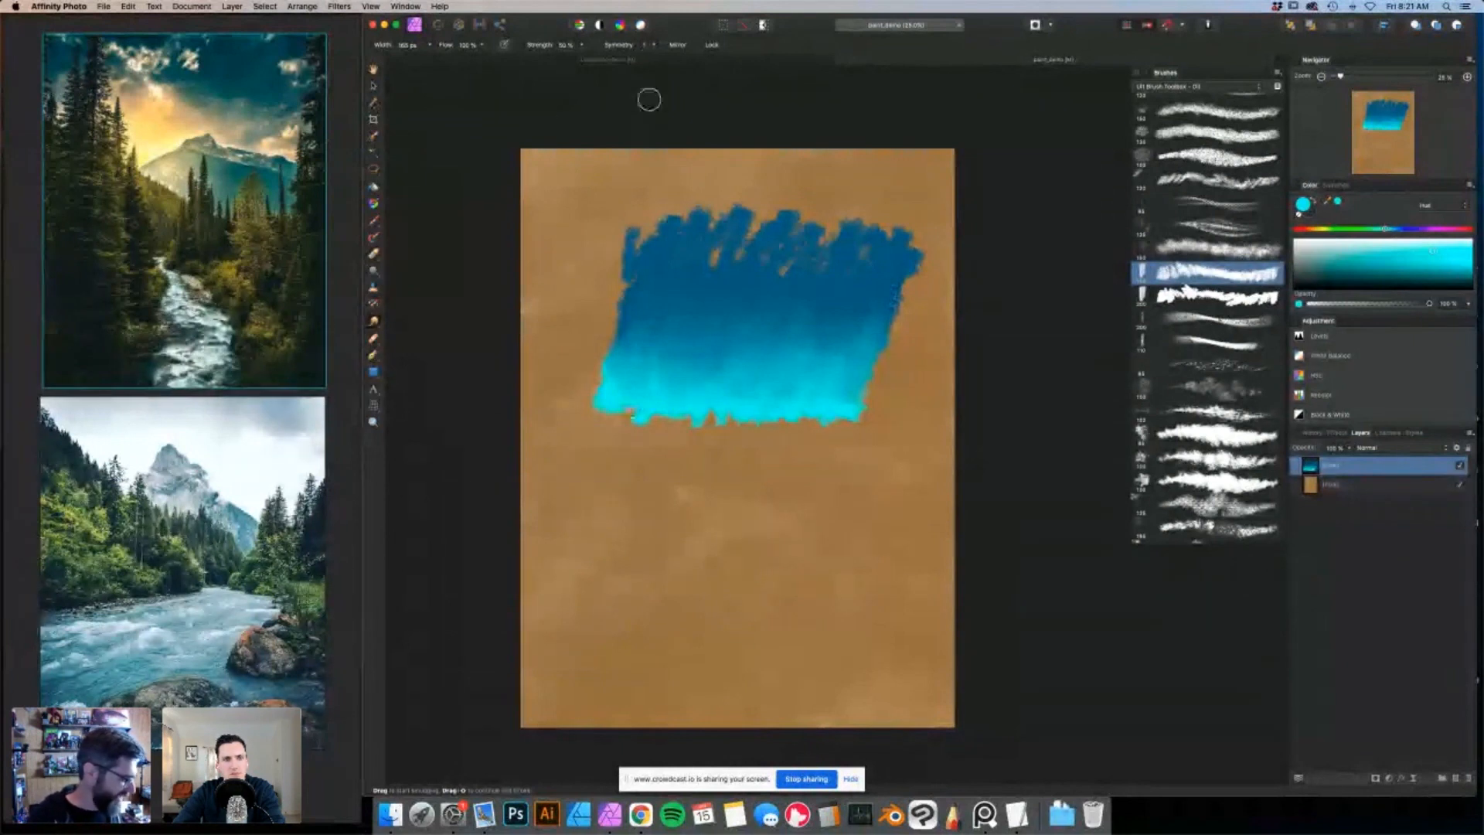
Switch to the Landscape demo document, show the Mountain layer and hide the Sketch layer.
left_click(619, 65)
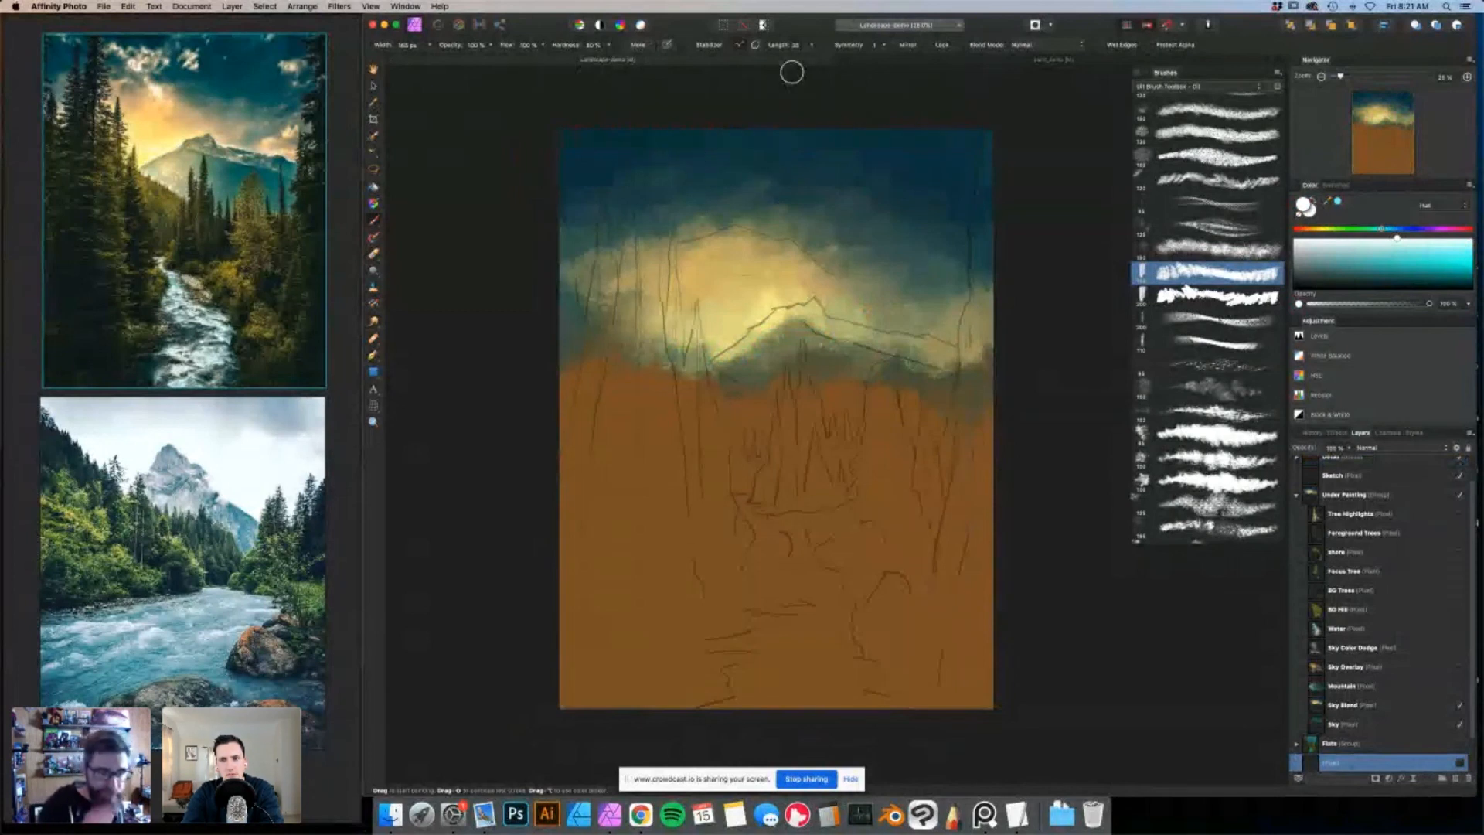
left_click(1302, 688)
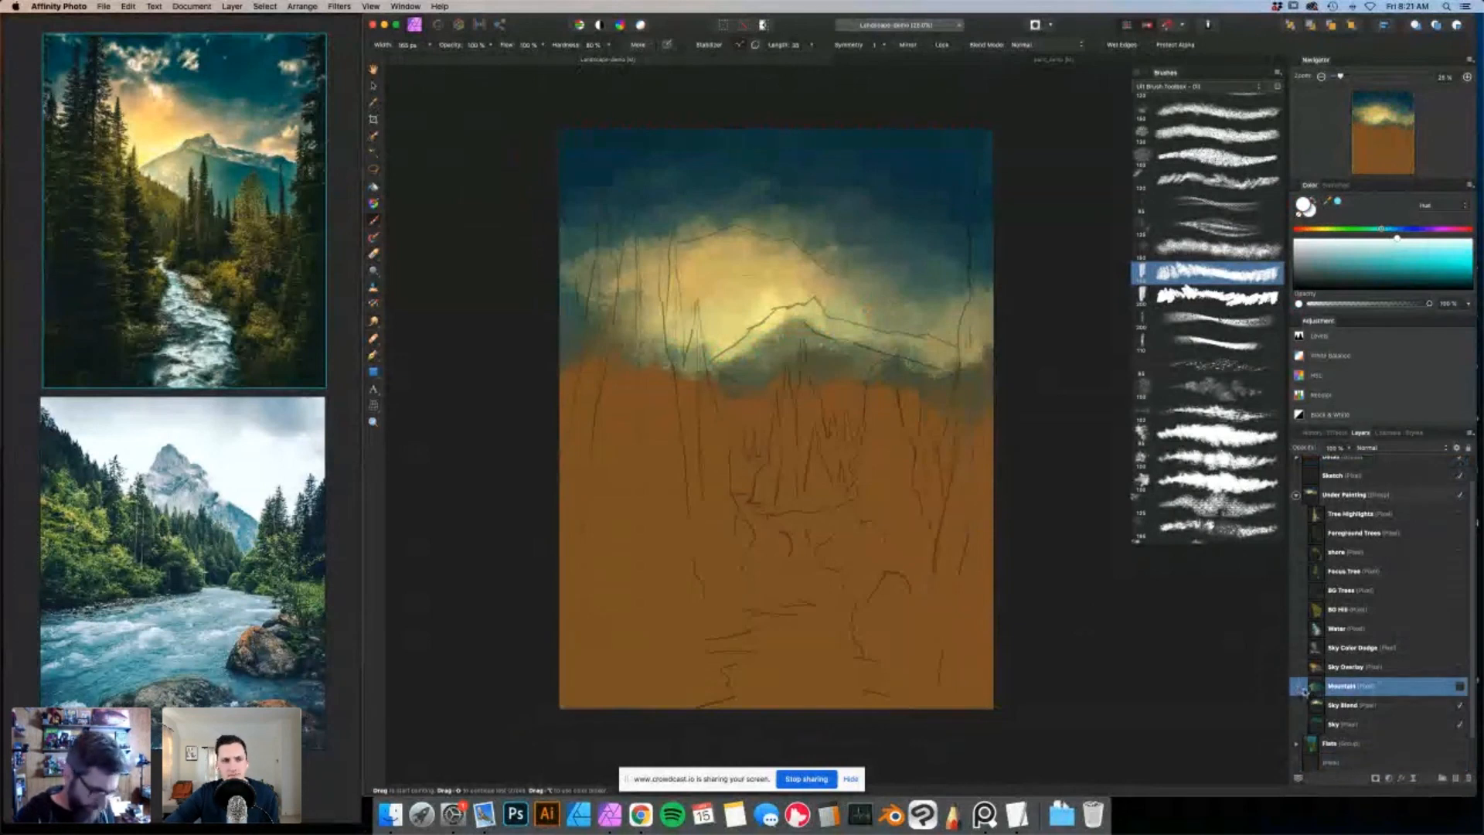
left_click(1459, 685)
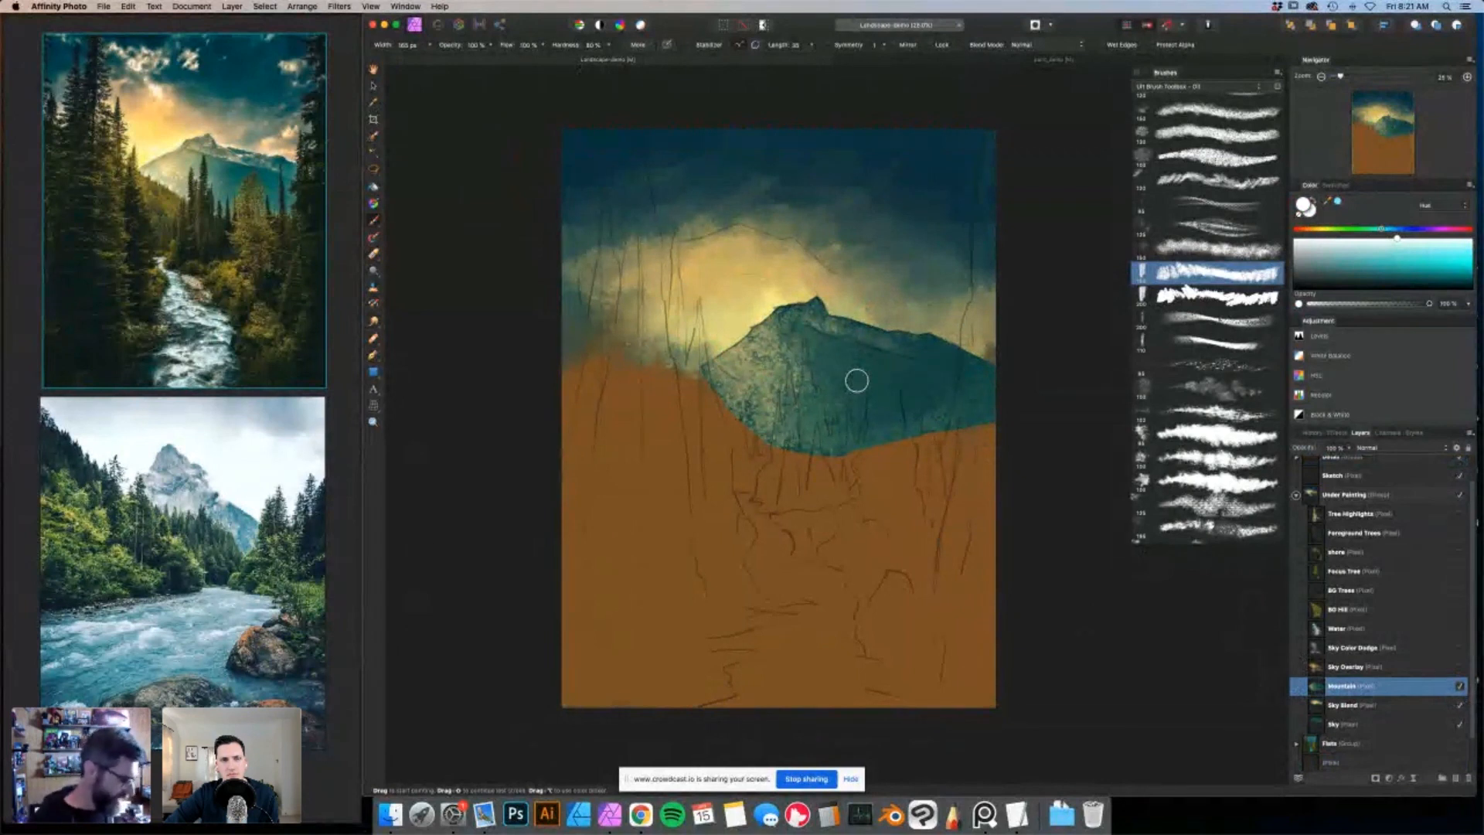
left_click(1459, 477)
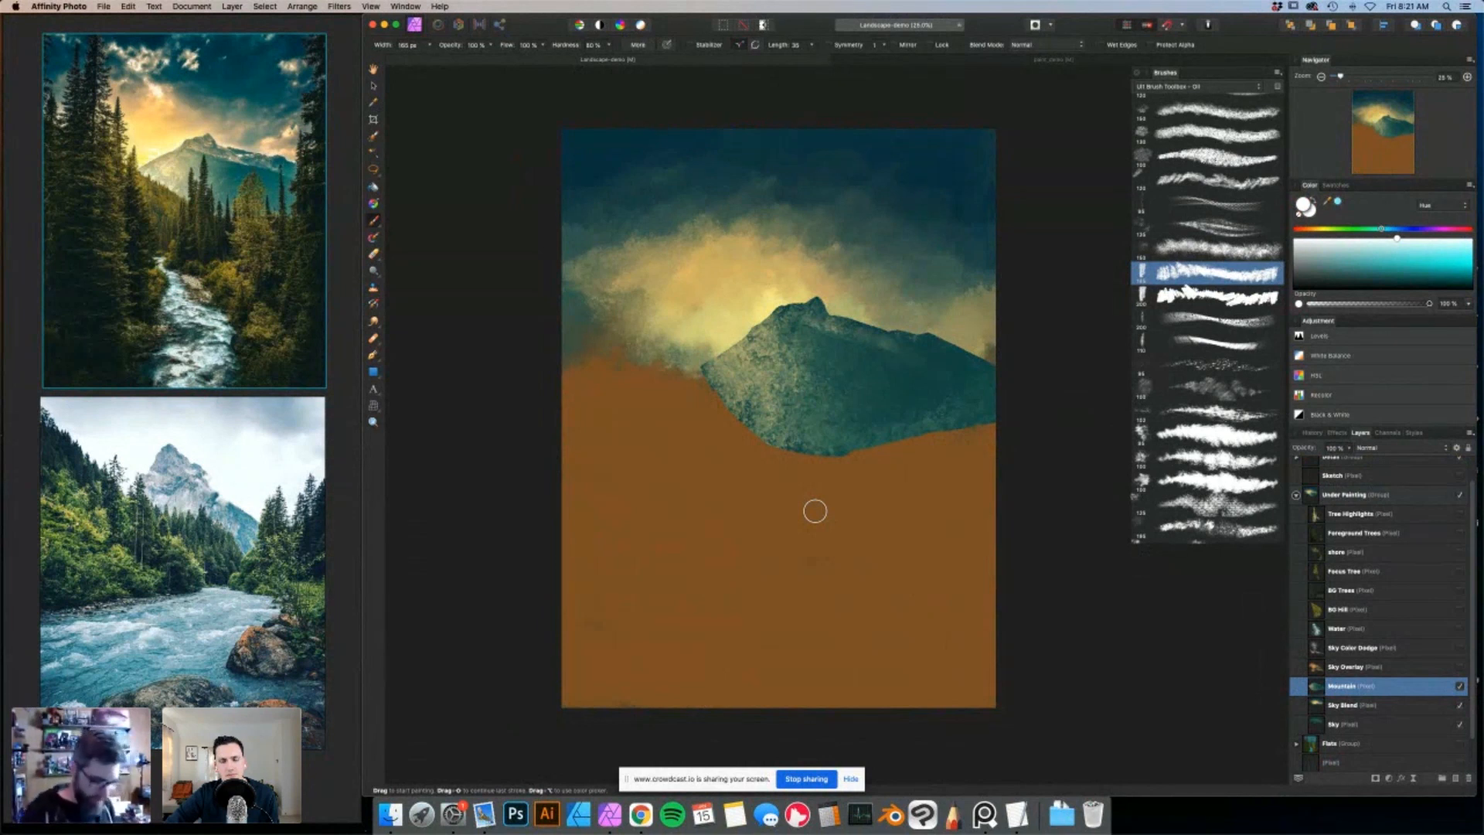
Load the Mountain layer's outline as a selection, try painting sampled grey-green inside it, and undo the stroke and deselect.
left_click(1318, 689, "super")
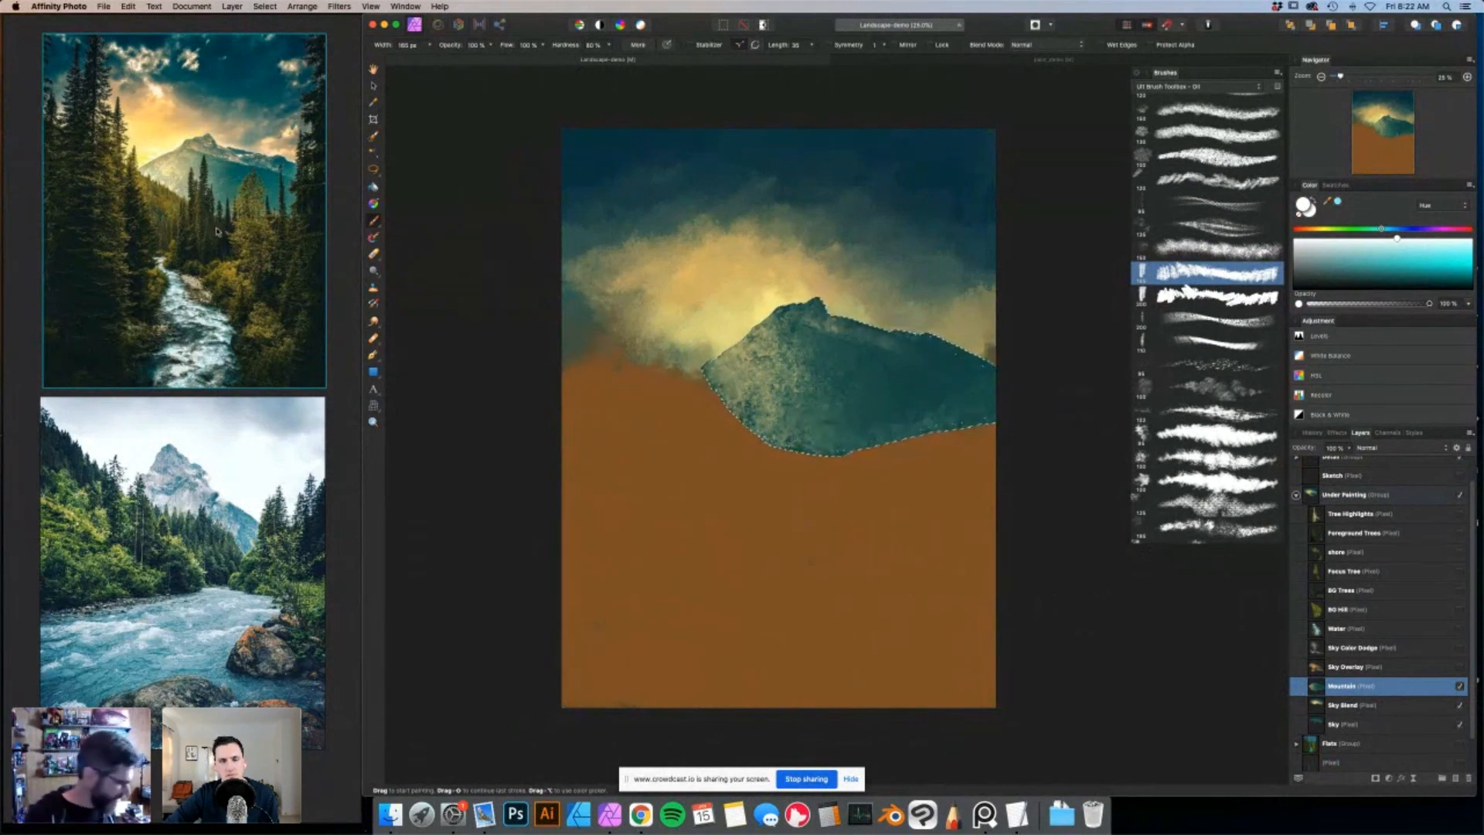
left_click(796, 375, "alt")
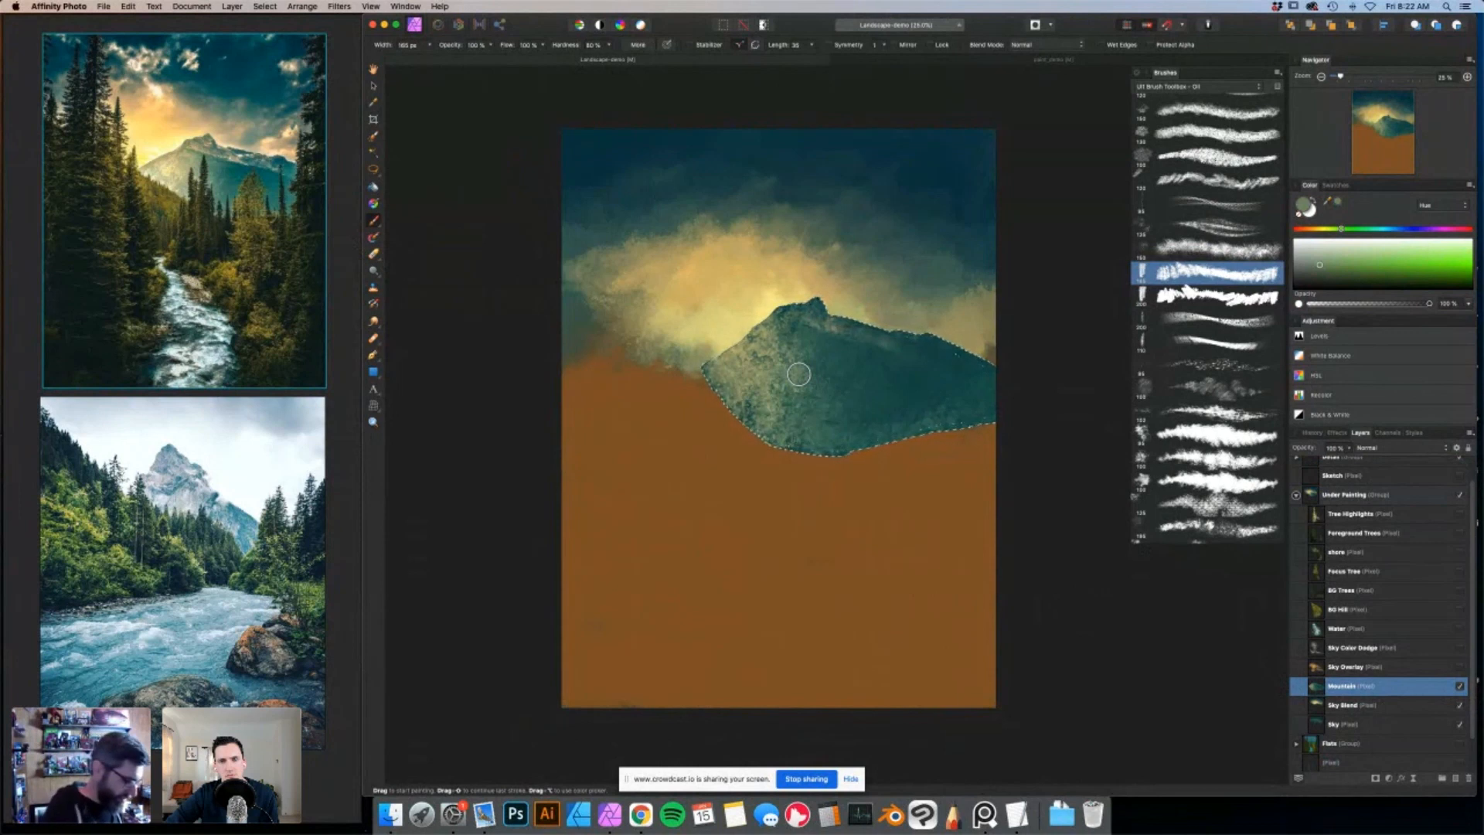
mouse_move(774, 332)
left_mouse_down()
mouse_move(802, 312)
mouse_move(811, 326)
mouse_move(779, 381)
mouse_move(806, 393)
mouse_move(838, 369)
mouse_move(829, 314)
mouse_move(798, 314)
mouse_move(721, 365)
mouse_move(769, 362)
left_mouse_up()
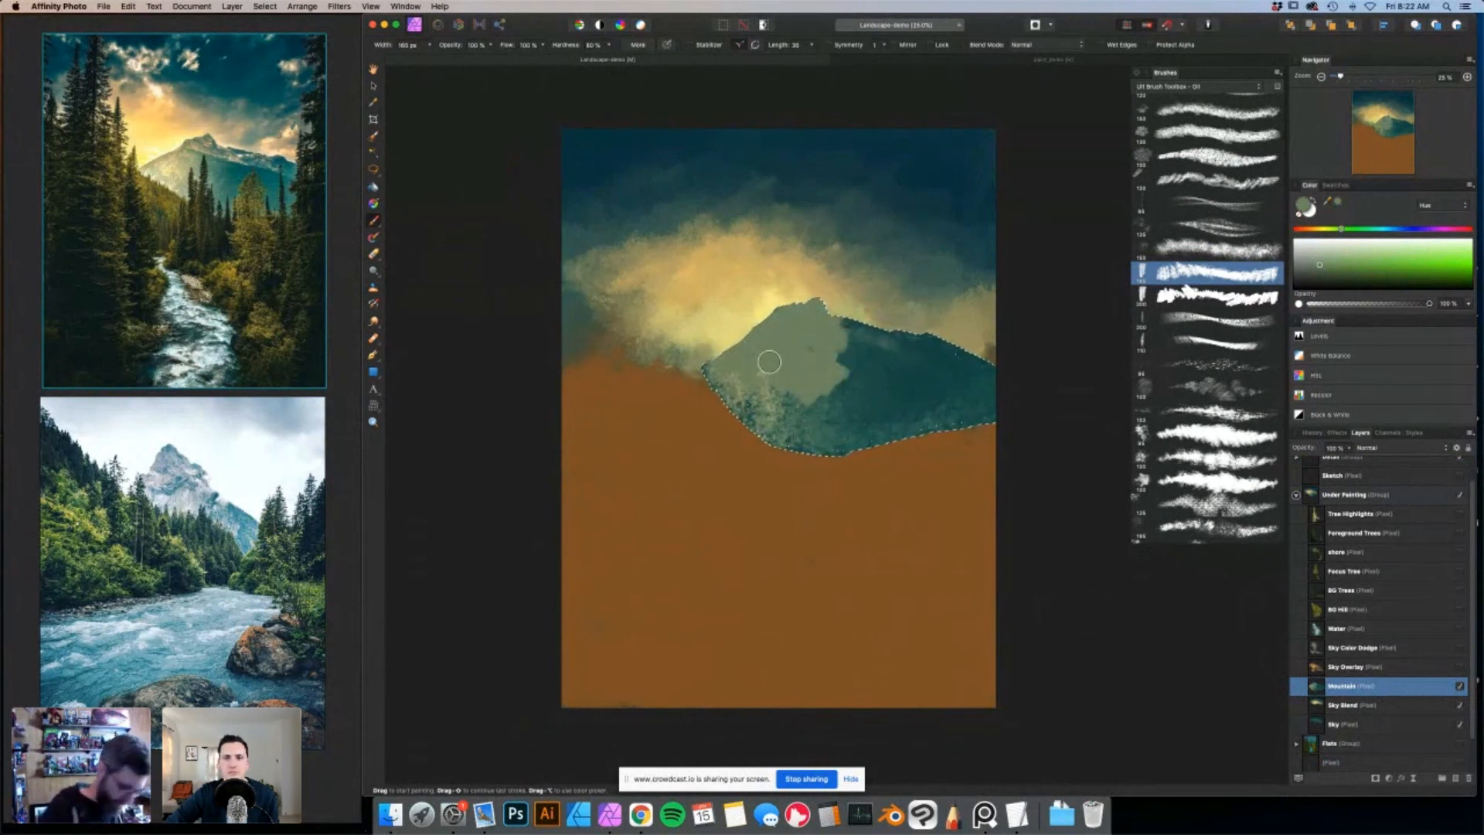
key("super+z")
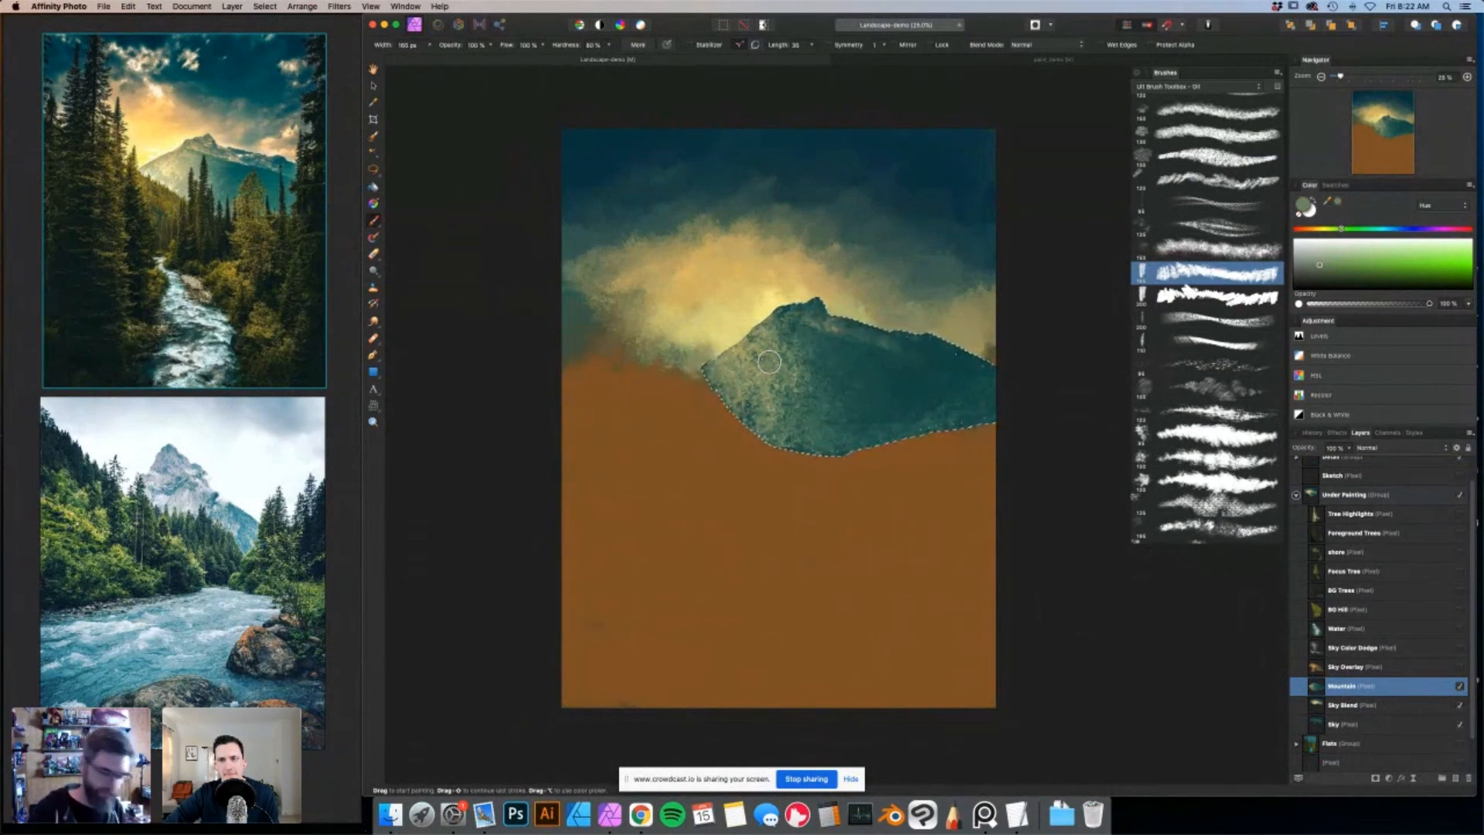
key("super+d")
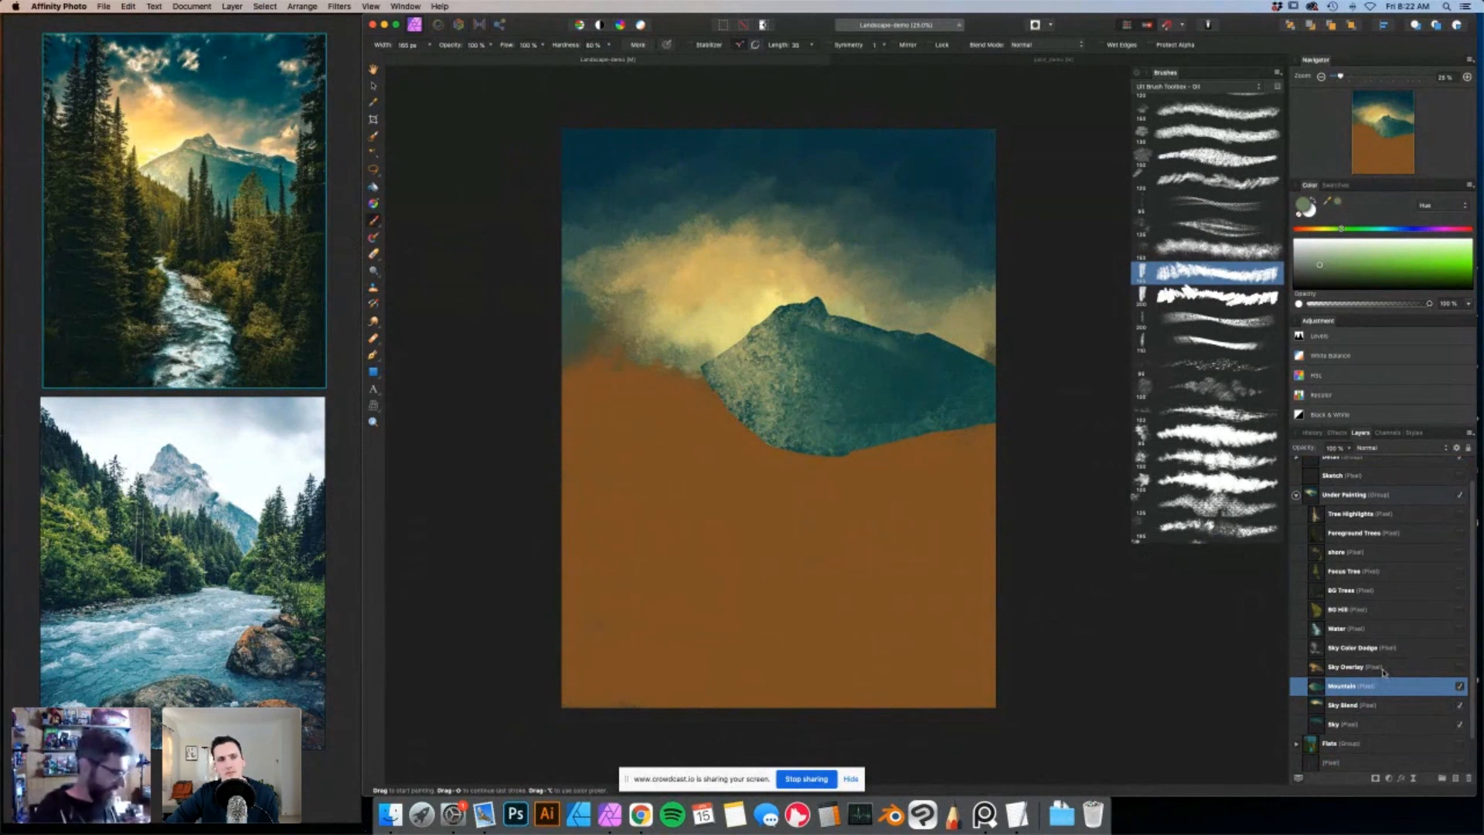
Show the Sky Overlay layer above the mountain and make it the active layer.
left_click(1458, 669)
left_click(1383, 671)
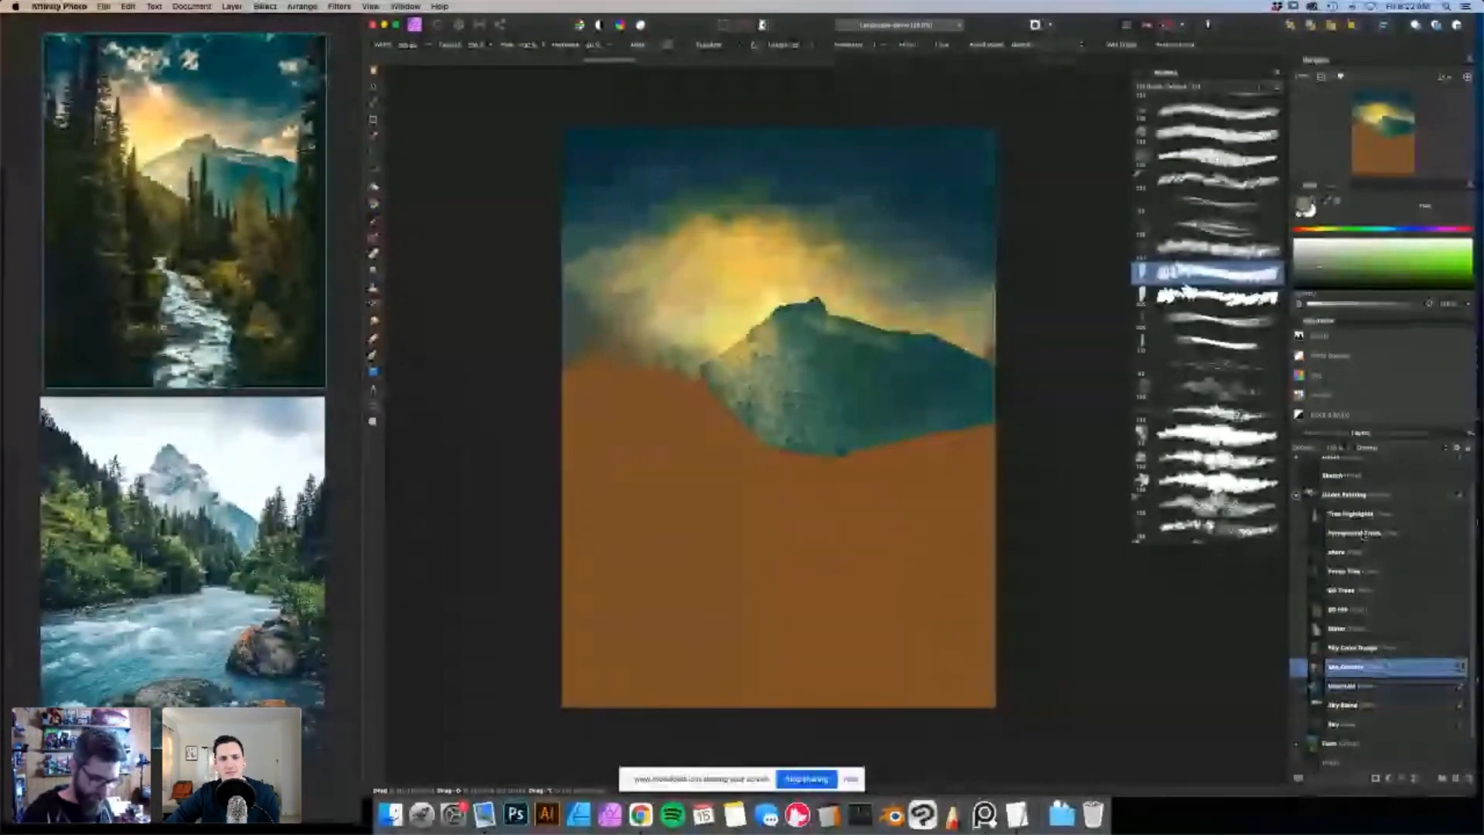
Keep the Sky Overlay layer's blend mode at Overlay and choose a bright yellow paint colour.
left_click(1391, 447)
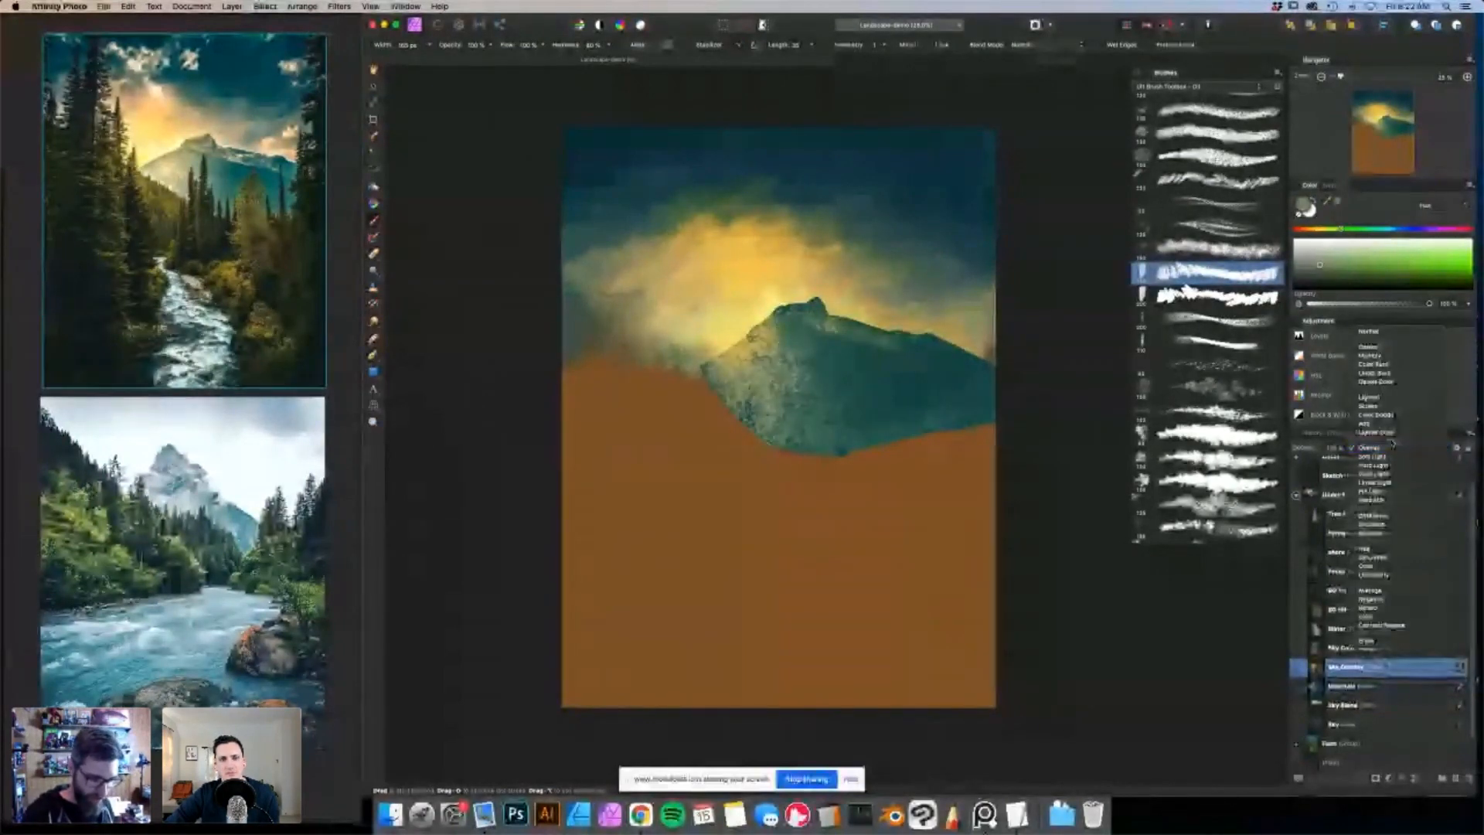
left_click(1393, 447)
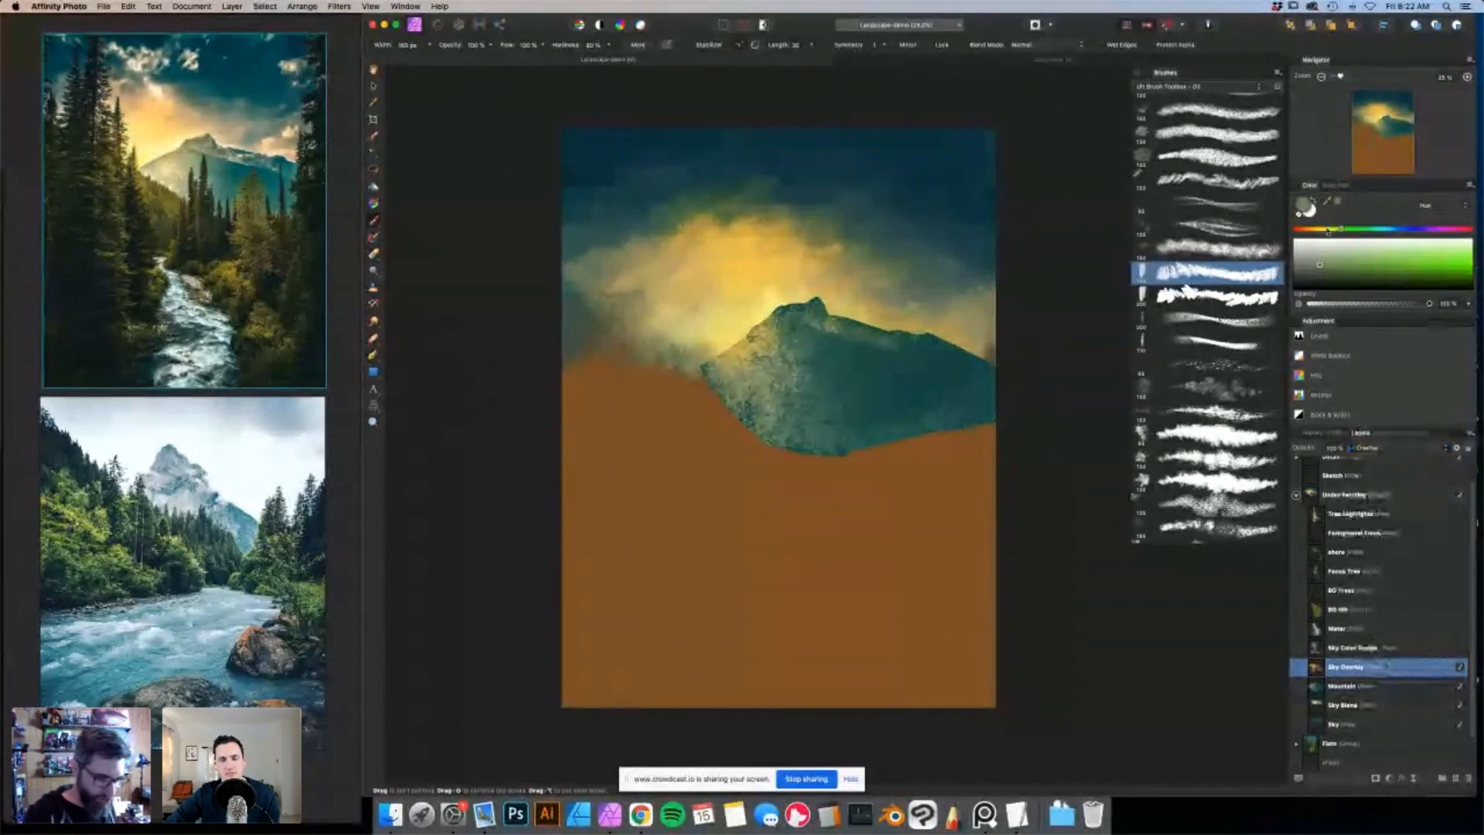
left_click(1323, 229)
left_click(1441, 256)
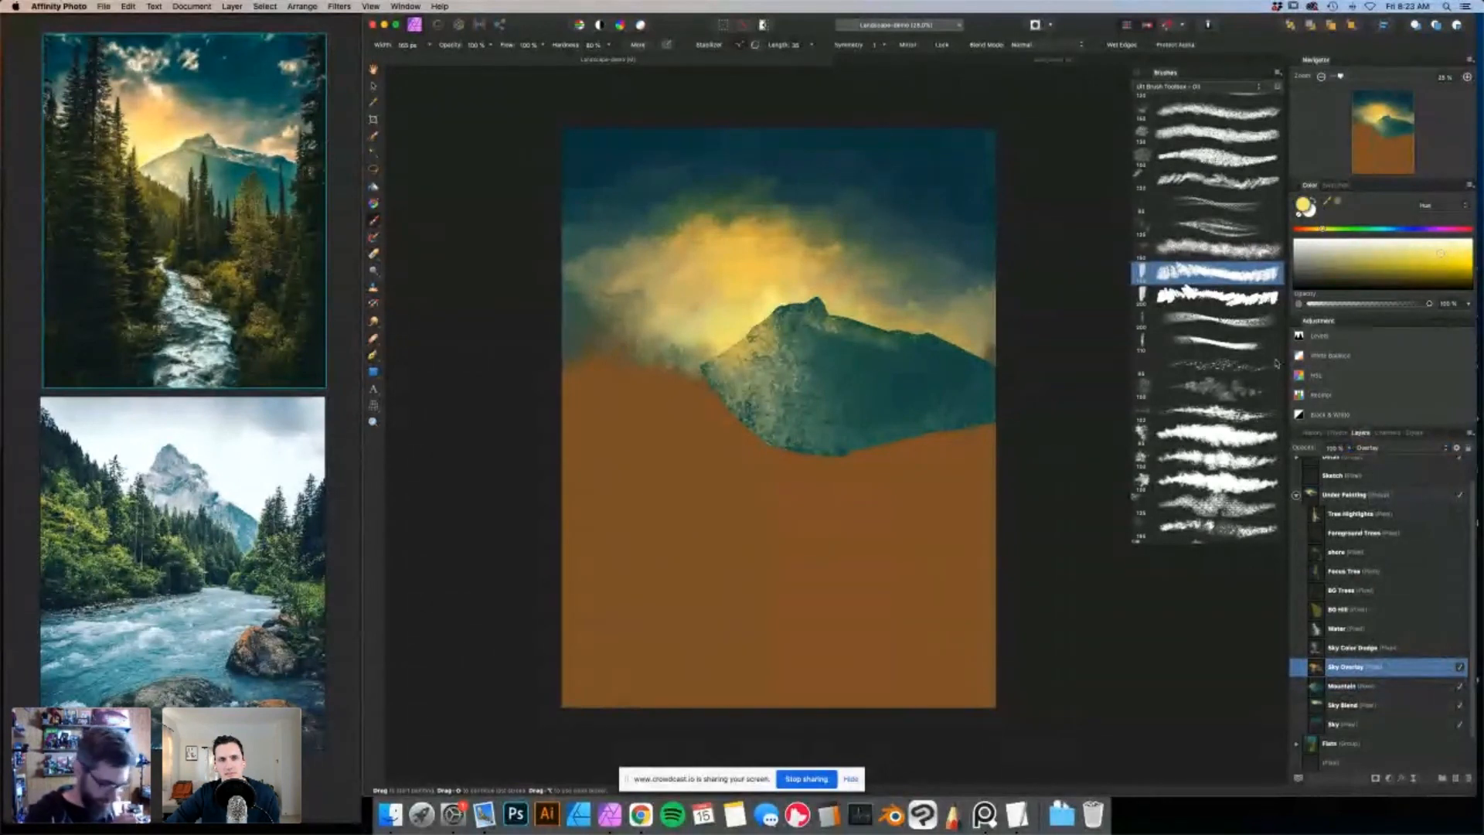
Choose a textured cloud-like brush, try painting yellow along the glowing cloud's upper edge, and undo the stroke.
scroll(1193, 364, "down", 5)
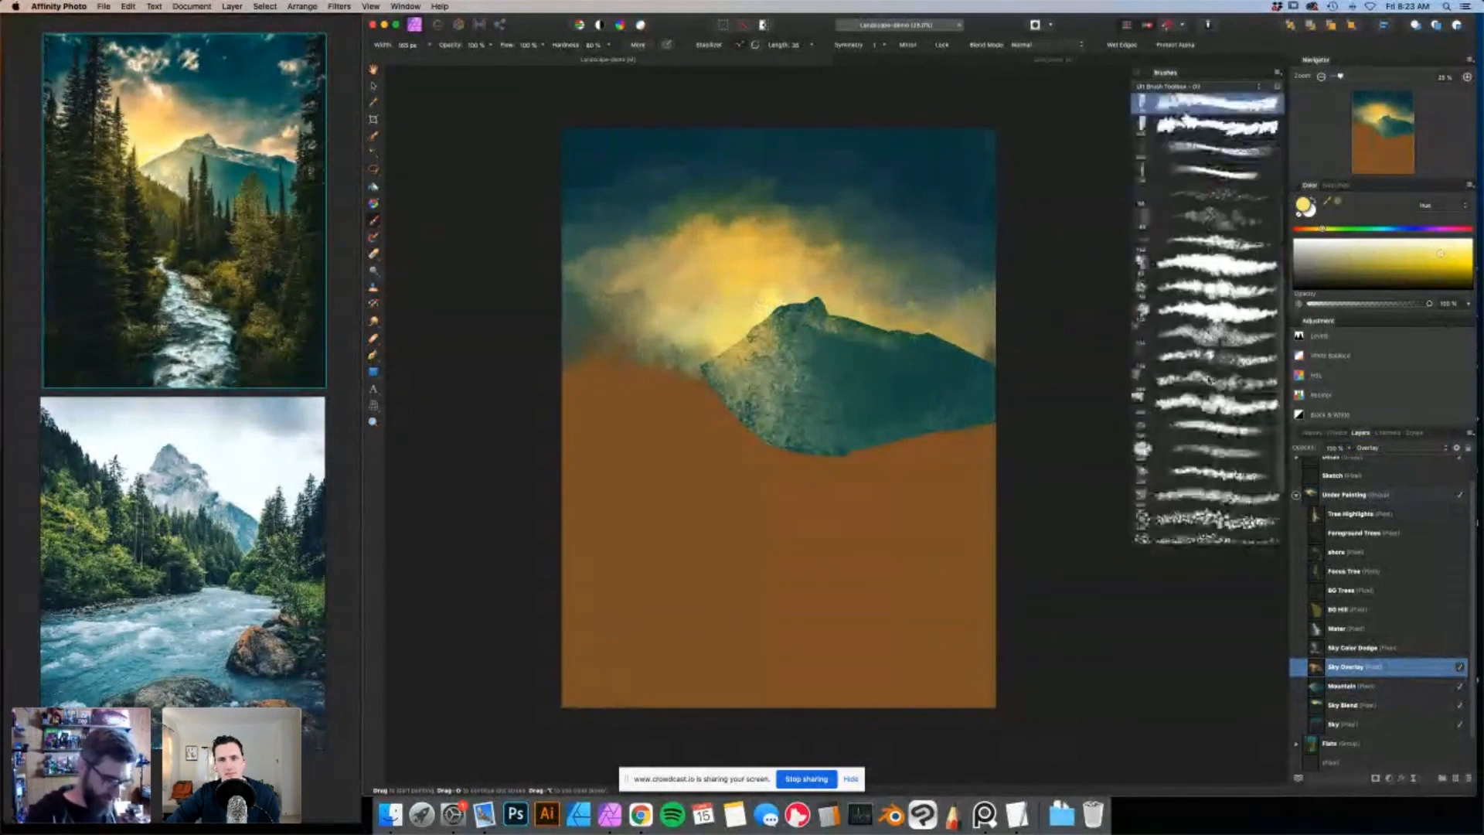
scroll(1206, 390, "down", 5)
left_click(1213, 402)
left_click(1212, 427)
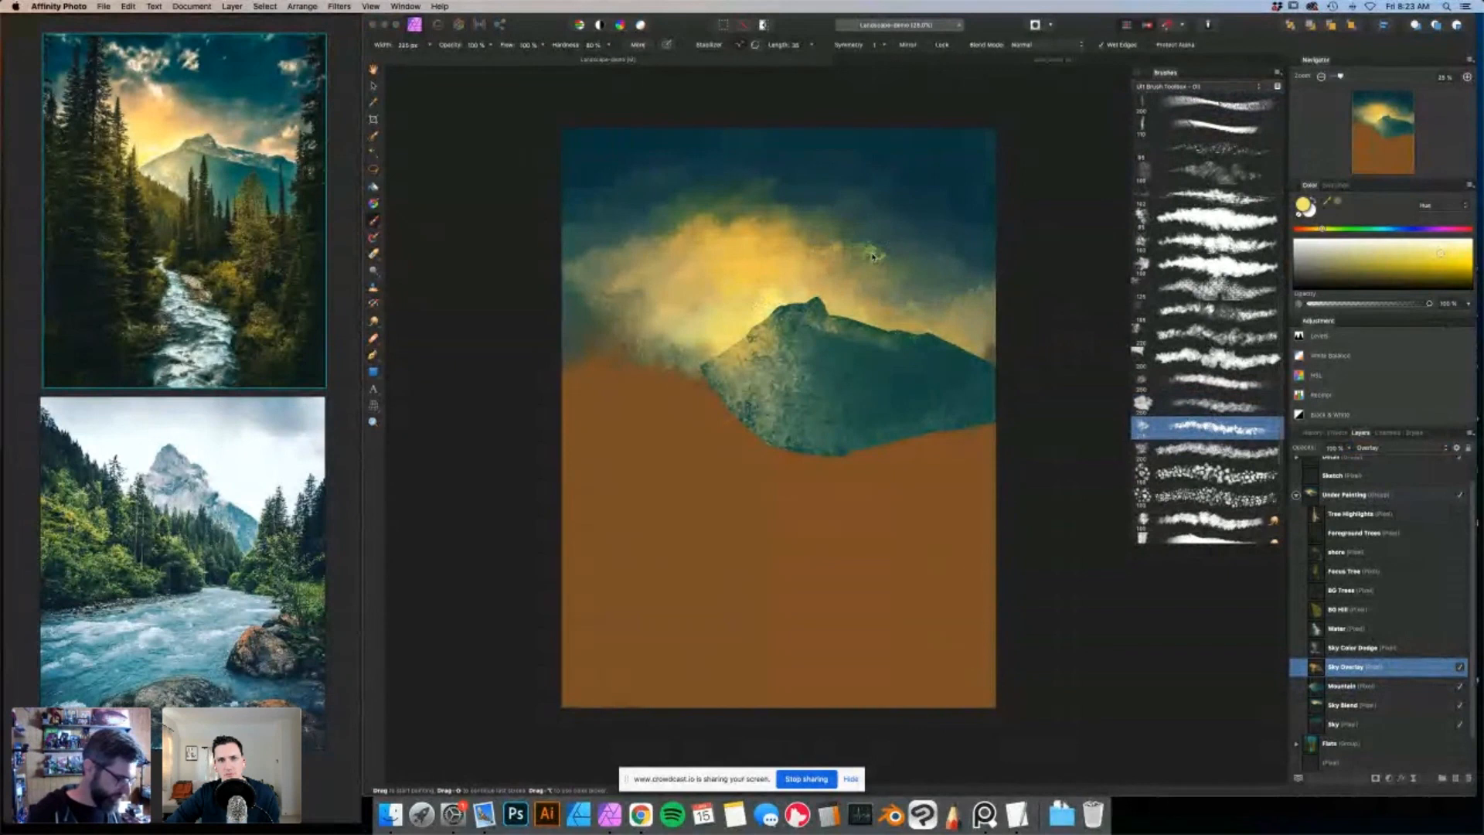
mouse_move(860, 271)
left_mouse_down()
mouse_move(786, 283)
mouse_move(826, 252)
mouse_move(757, 200)
mouse_move(722, 226)
mouse_move(678, 221)
mouse_move(612, 296)
left_mouse_up()
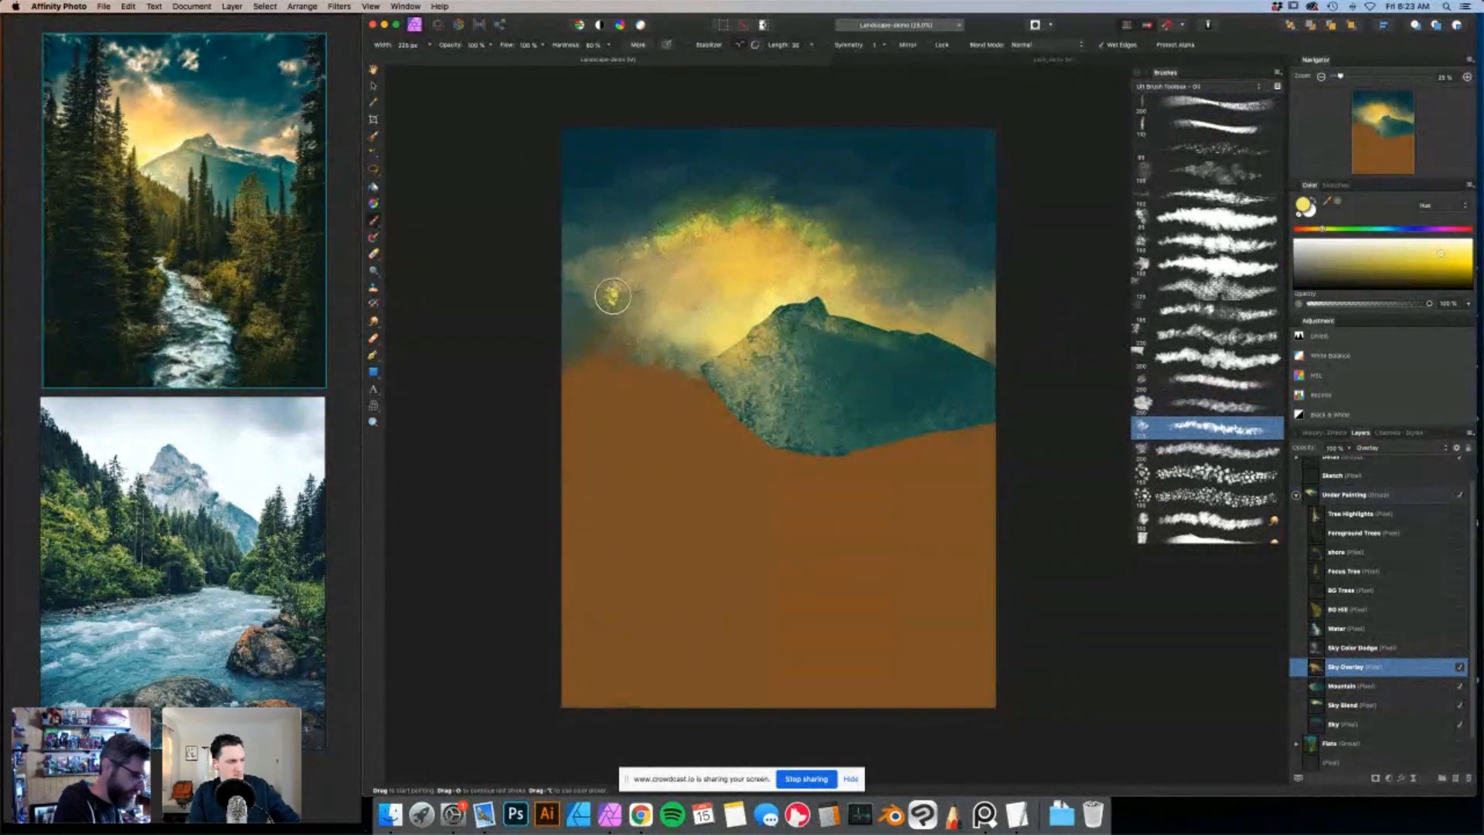
key("super+z")
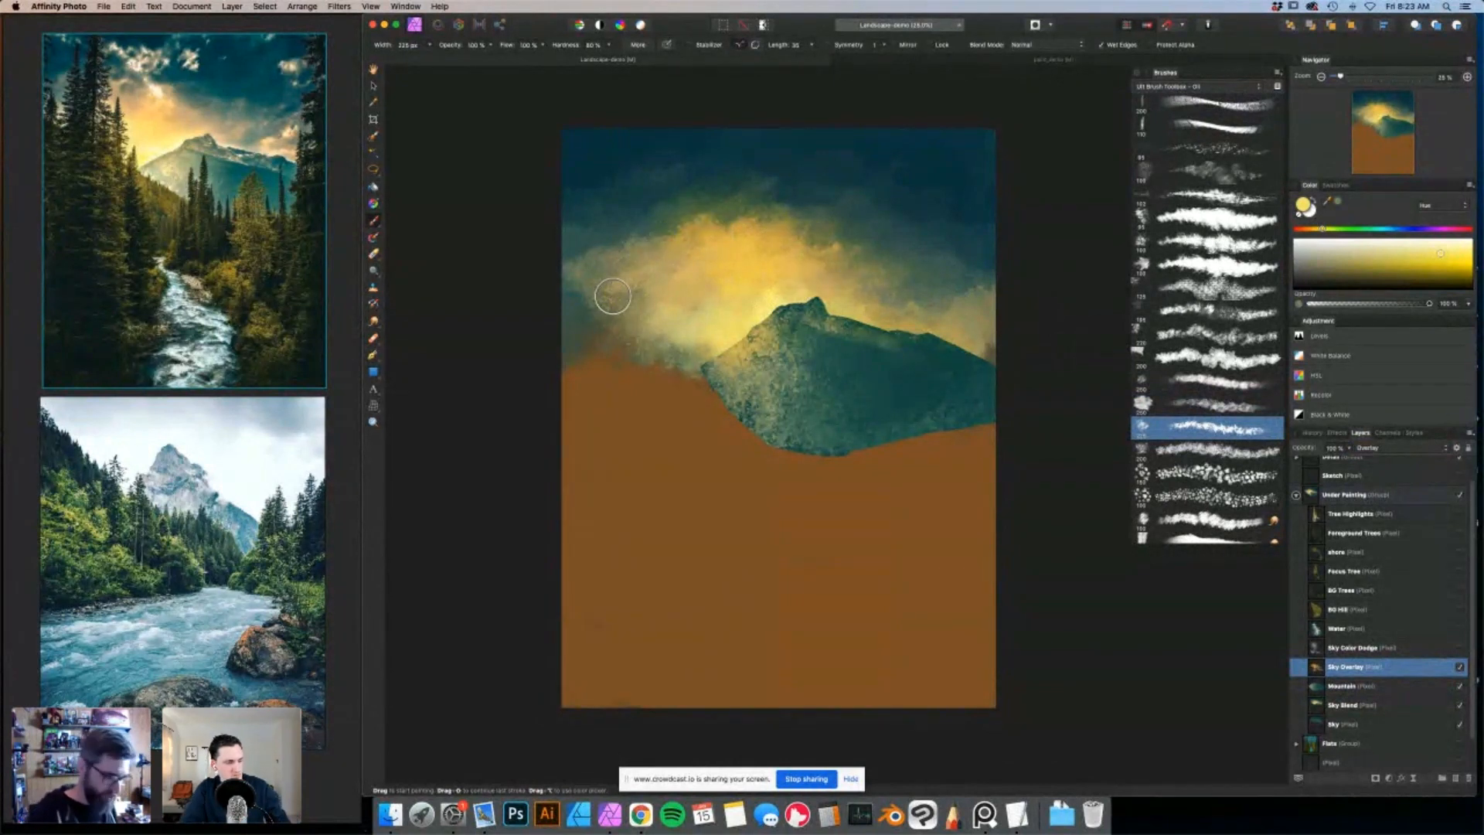
Shift the paint colour to a warm orange-yellow and brush it over the glowing cloud above the mountain on the Sky Overlay layer.
left_click_drag(1322, 228, 1317, 229)
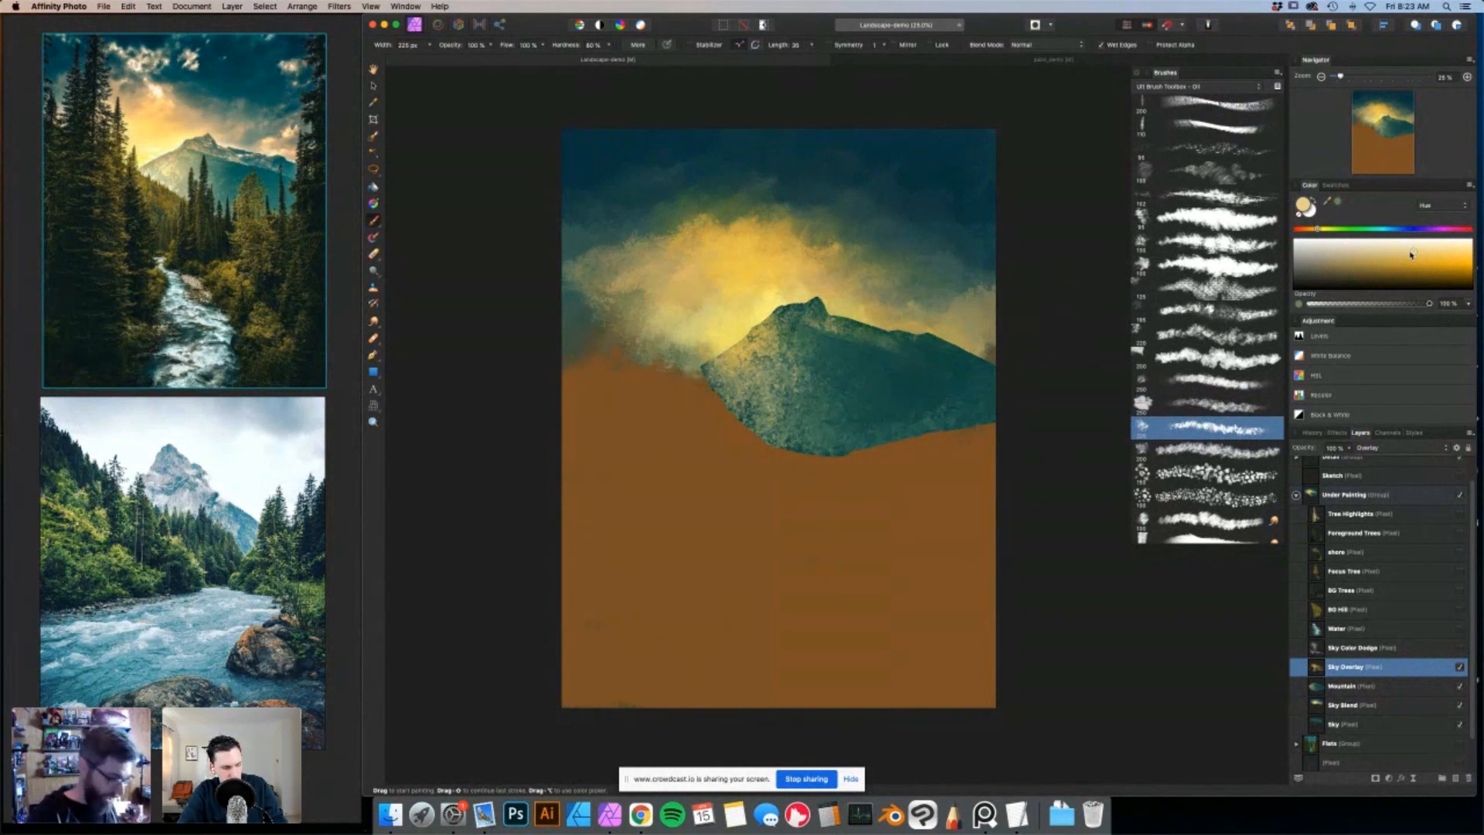
mouse_move(663, 231)
left_mouse_down()
mouse_move(701, 221)
mouse_move(705, 235)
mouse_move(750, 226)
mouse_move(758, 242)
mouse_move(800, 232)
left_mouse_up()
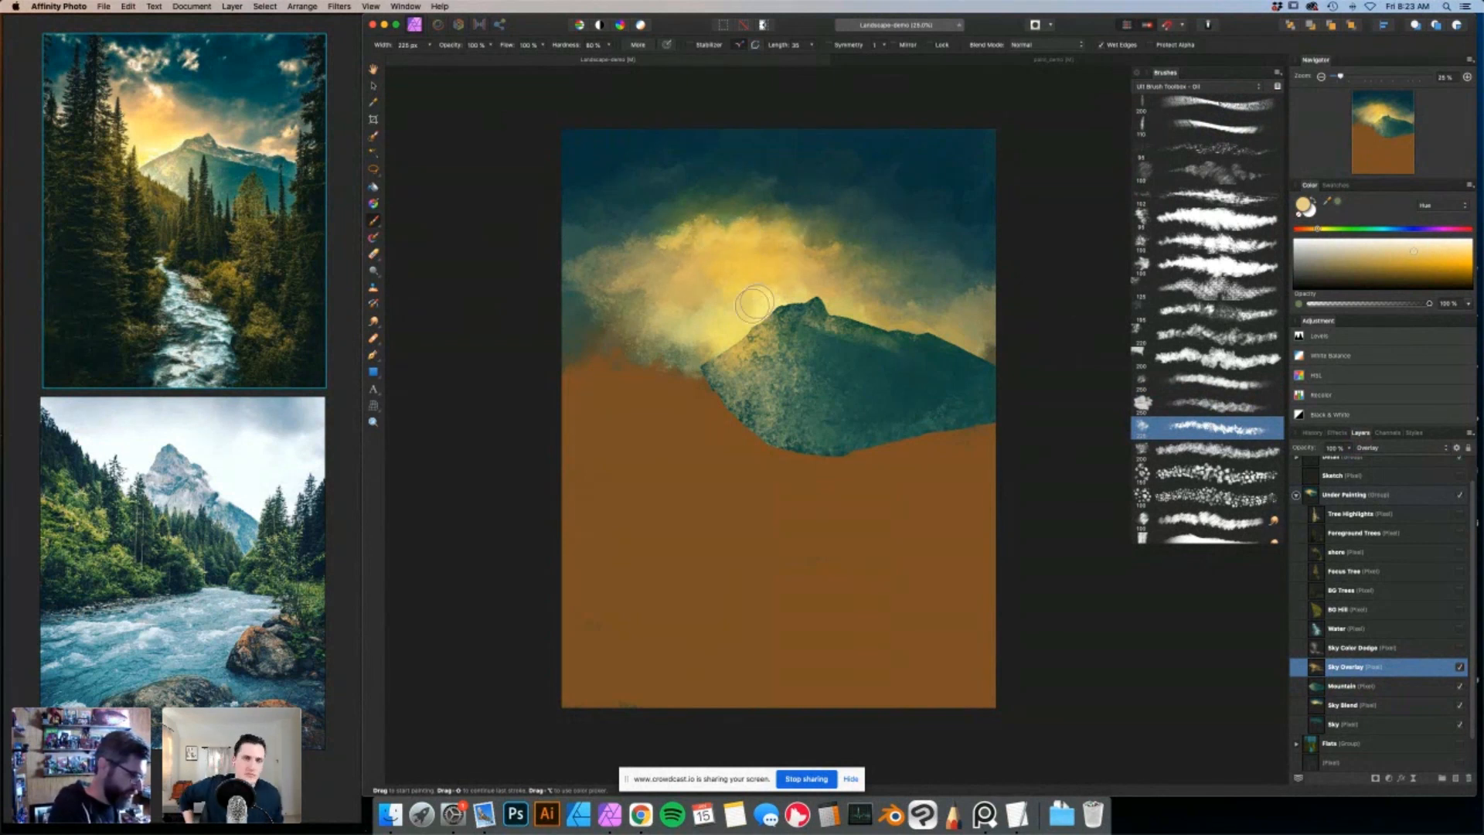
left_click_drag(753, 319, 726, 265)
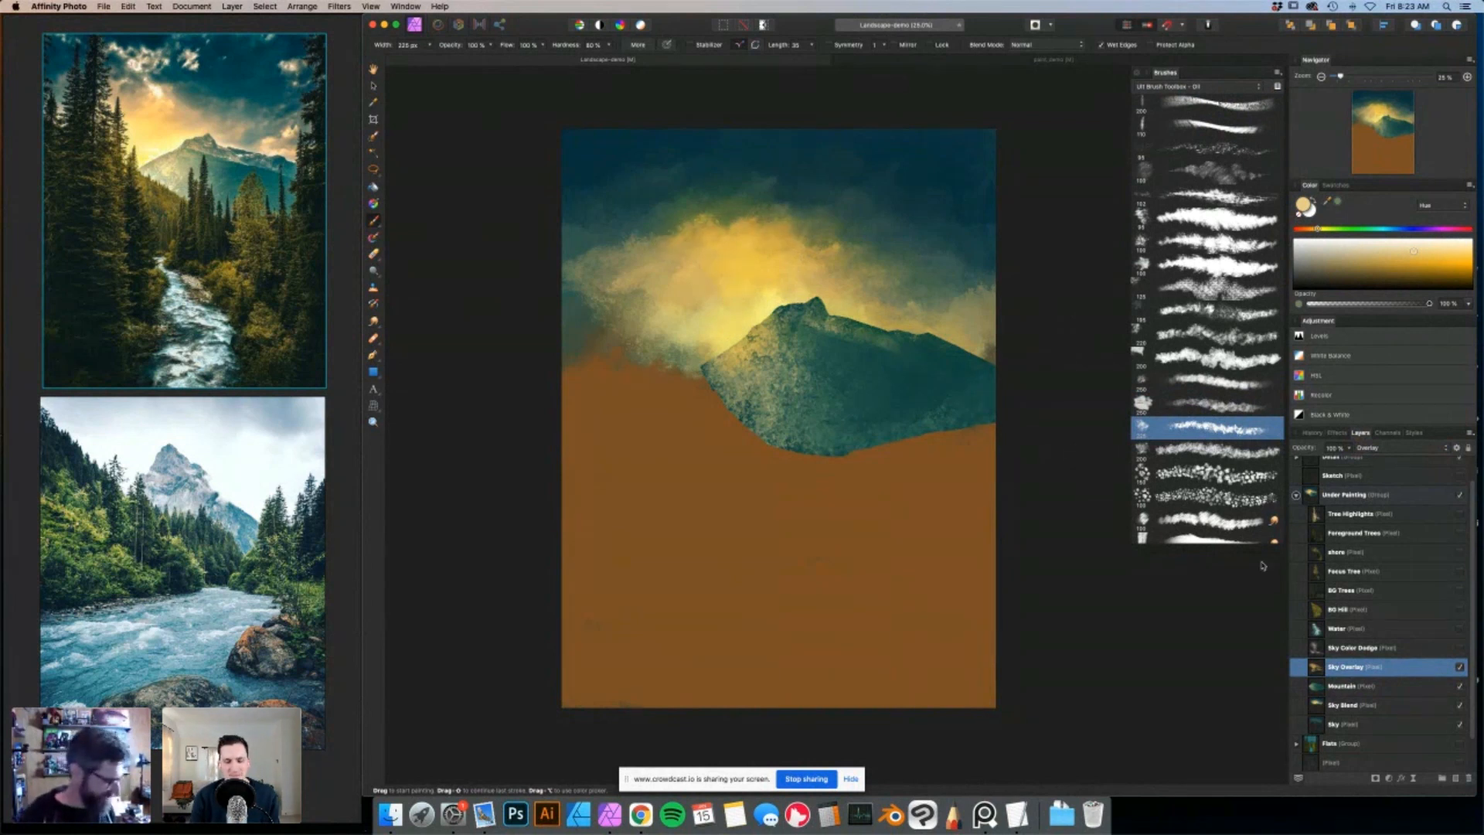
Show the Sky Color Dodge layer, make it active and check its Color Dodge blend mode.
left_click(1459, 647)
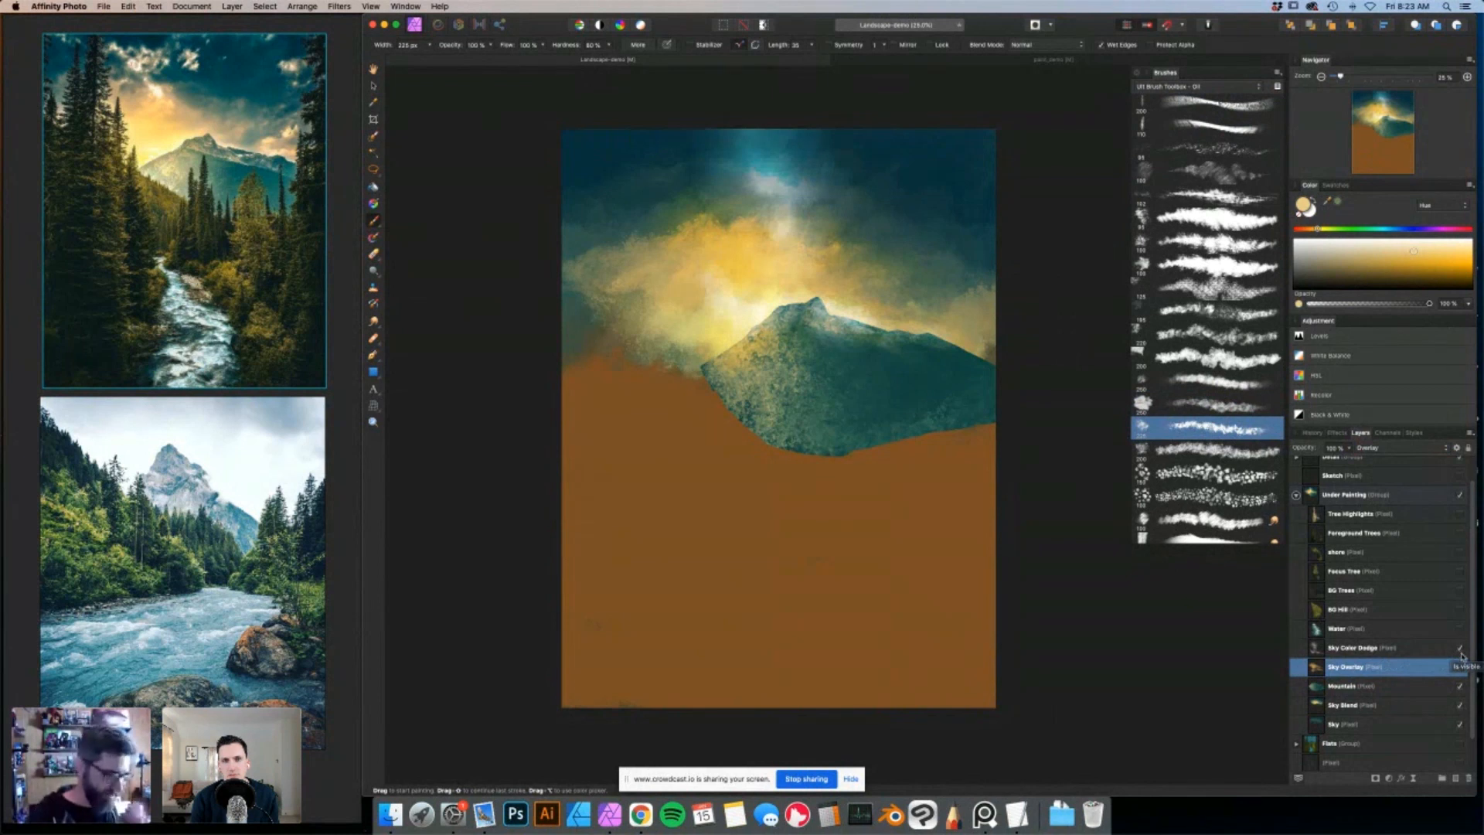
left_click(1377, 649)
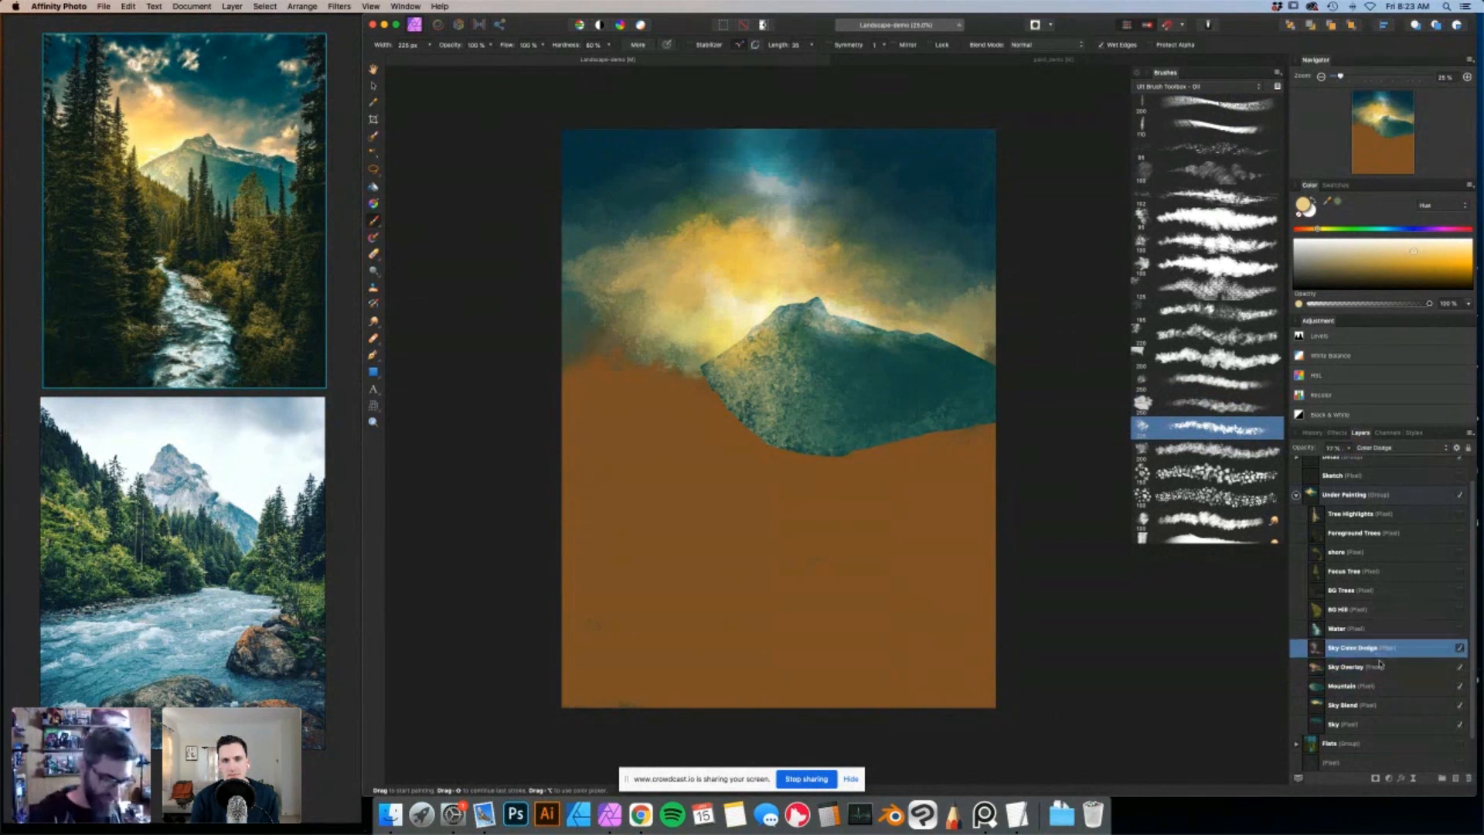
left_click(1385, 451)
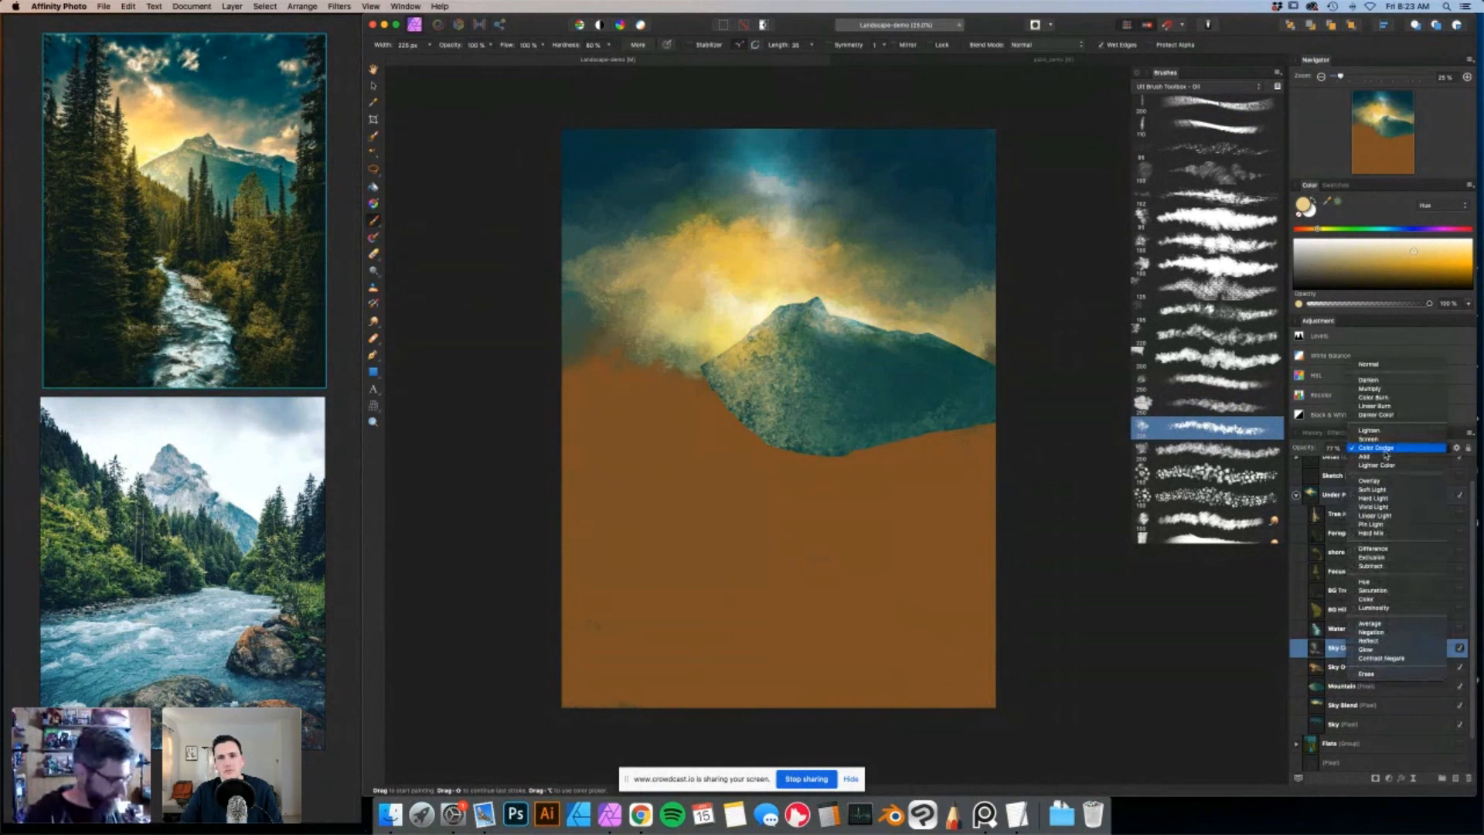
left_click(1335, 658)
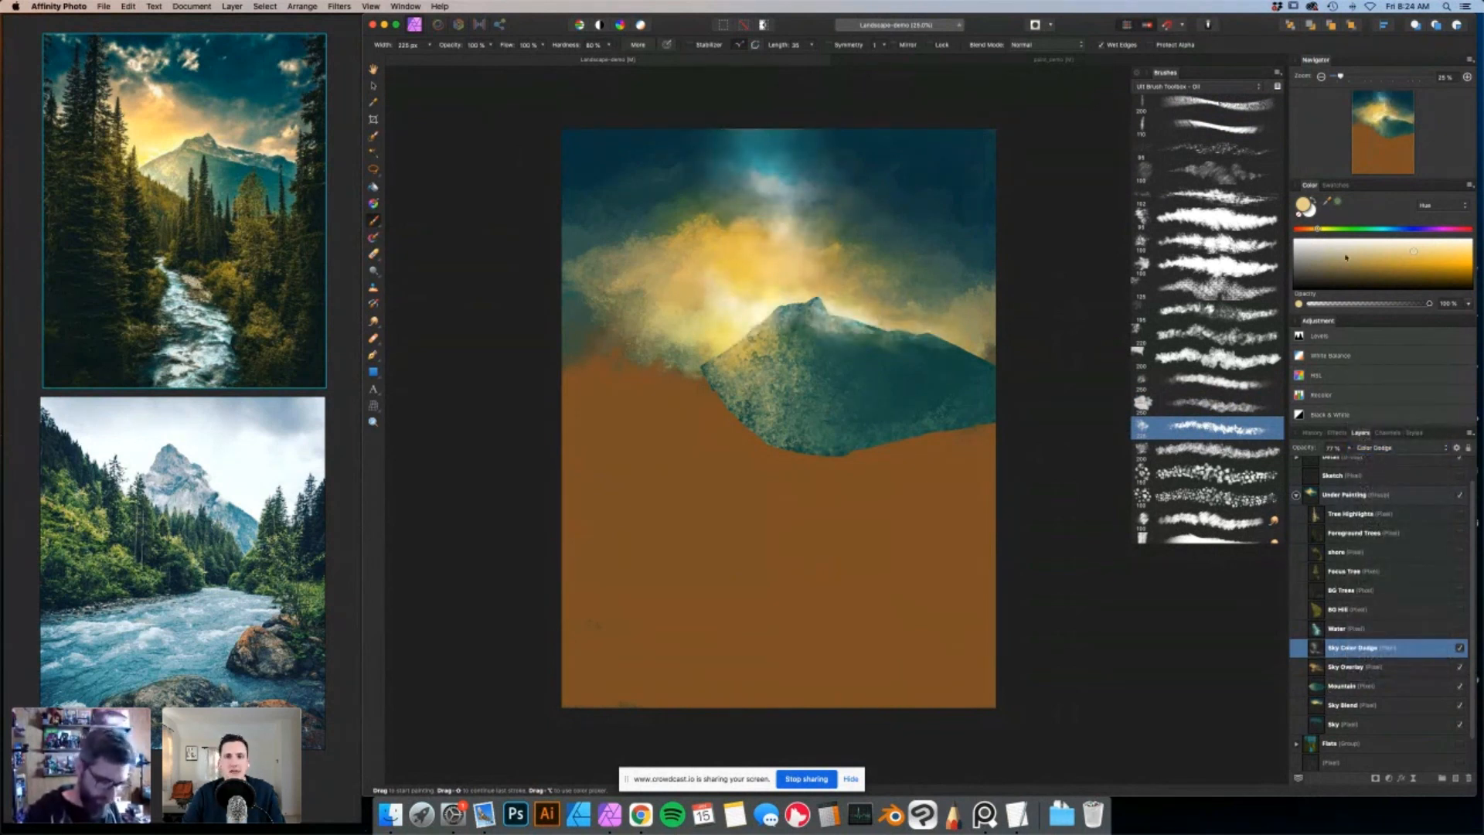
Try painting white light across the upper sky on the Sky Color Dodge layer, and undo the stroke.
left_click(1455, 240)
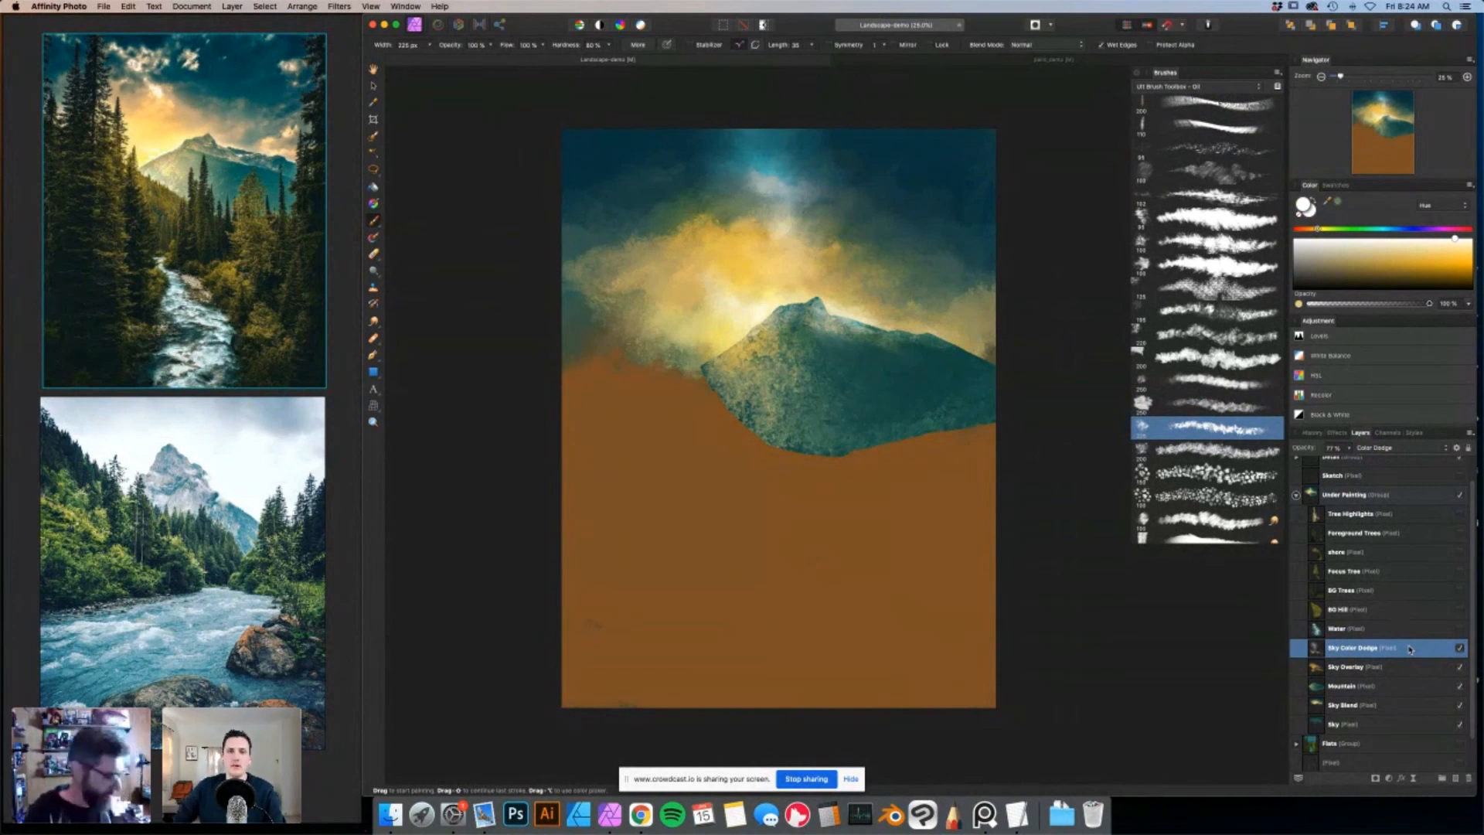
mouse_move(843, 164)
left_mouse_down()
mouse_move(796, 197)
mouse_move(808, 232)
mouse_move(772, 159)
mouse_move(719, 168)
left_mouse_up()
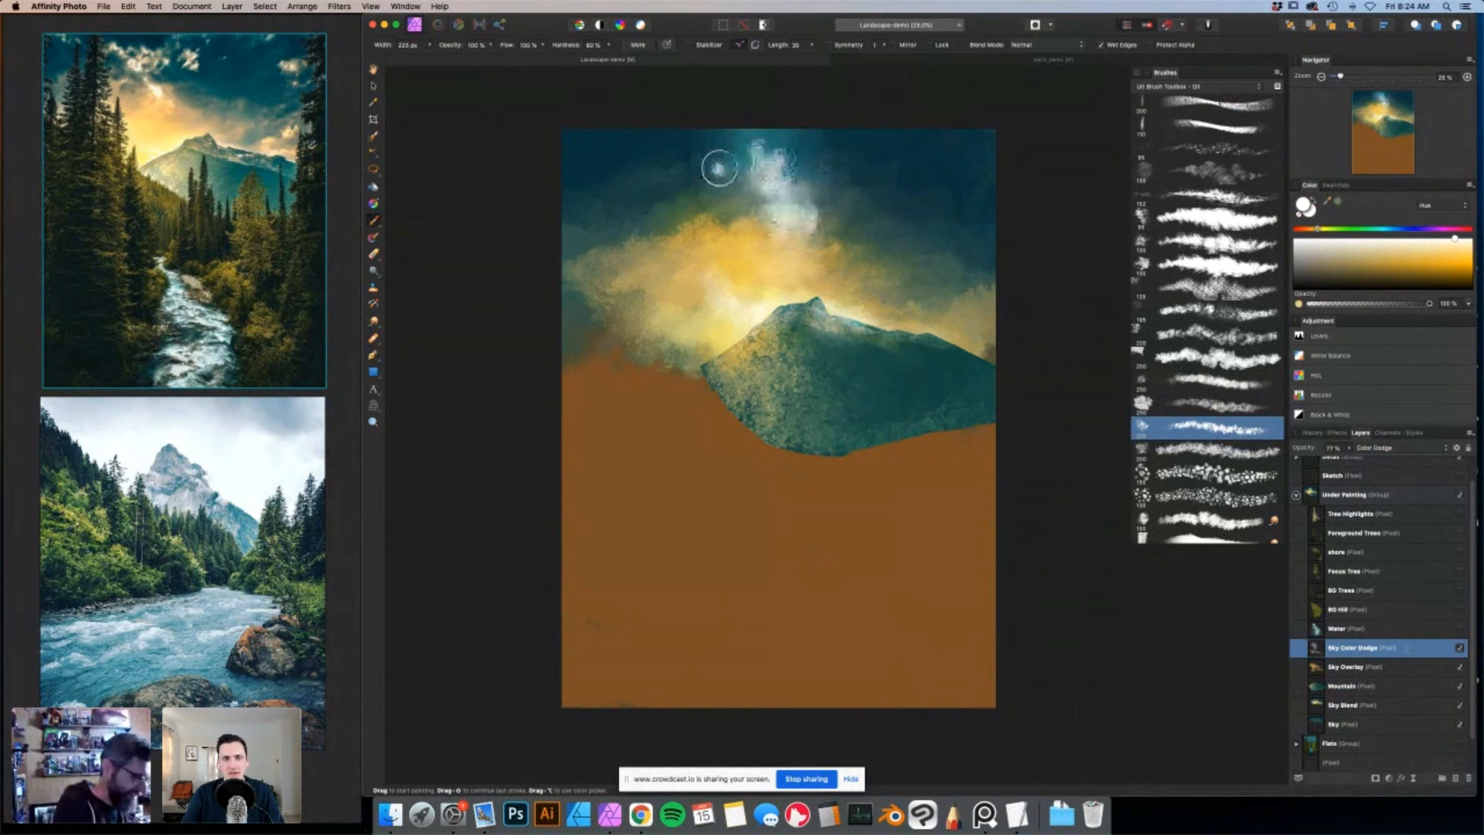
key("super+z")
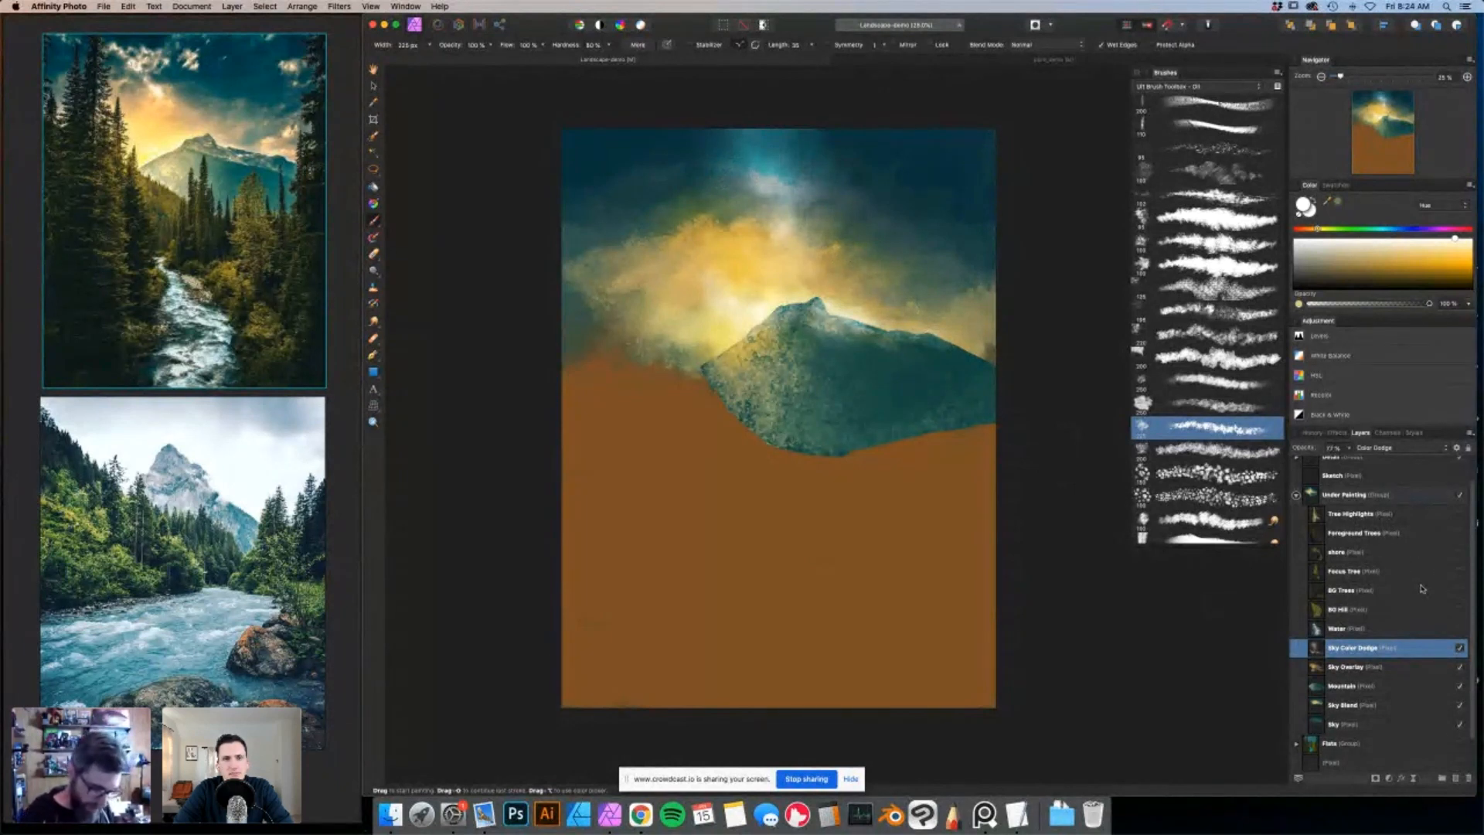
Show the BG Trees, Foreground Trees, Focus Tree and BG Hill layers.
left_click(1460, 591)
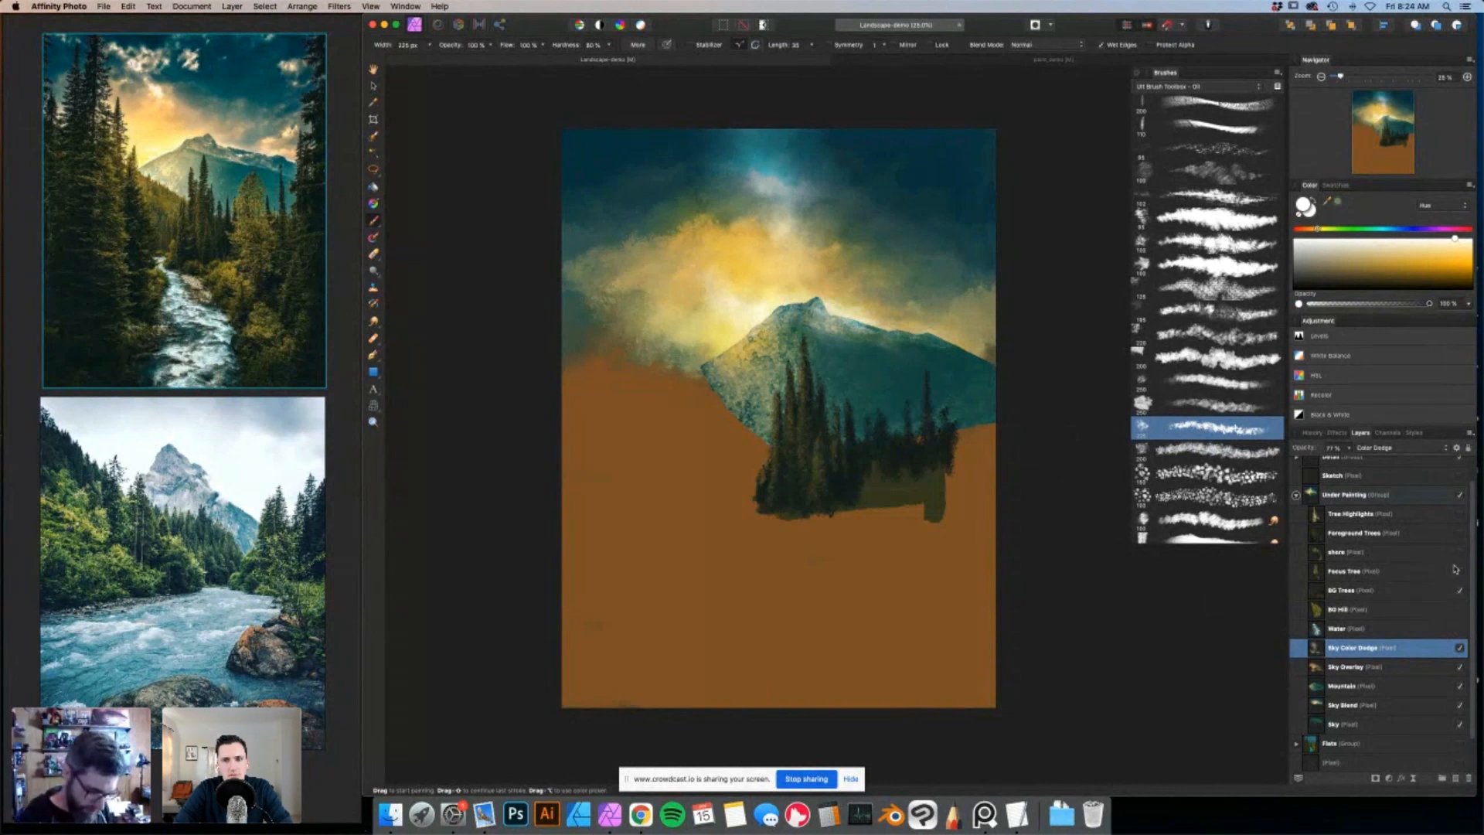
left_click(1461, 533)
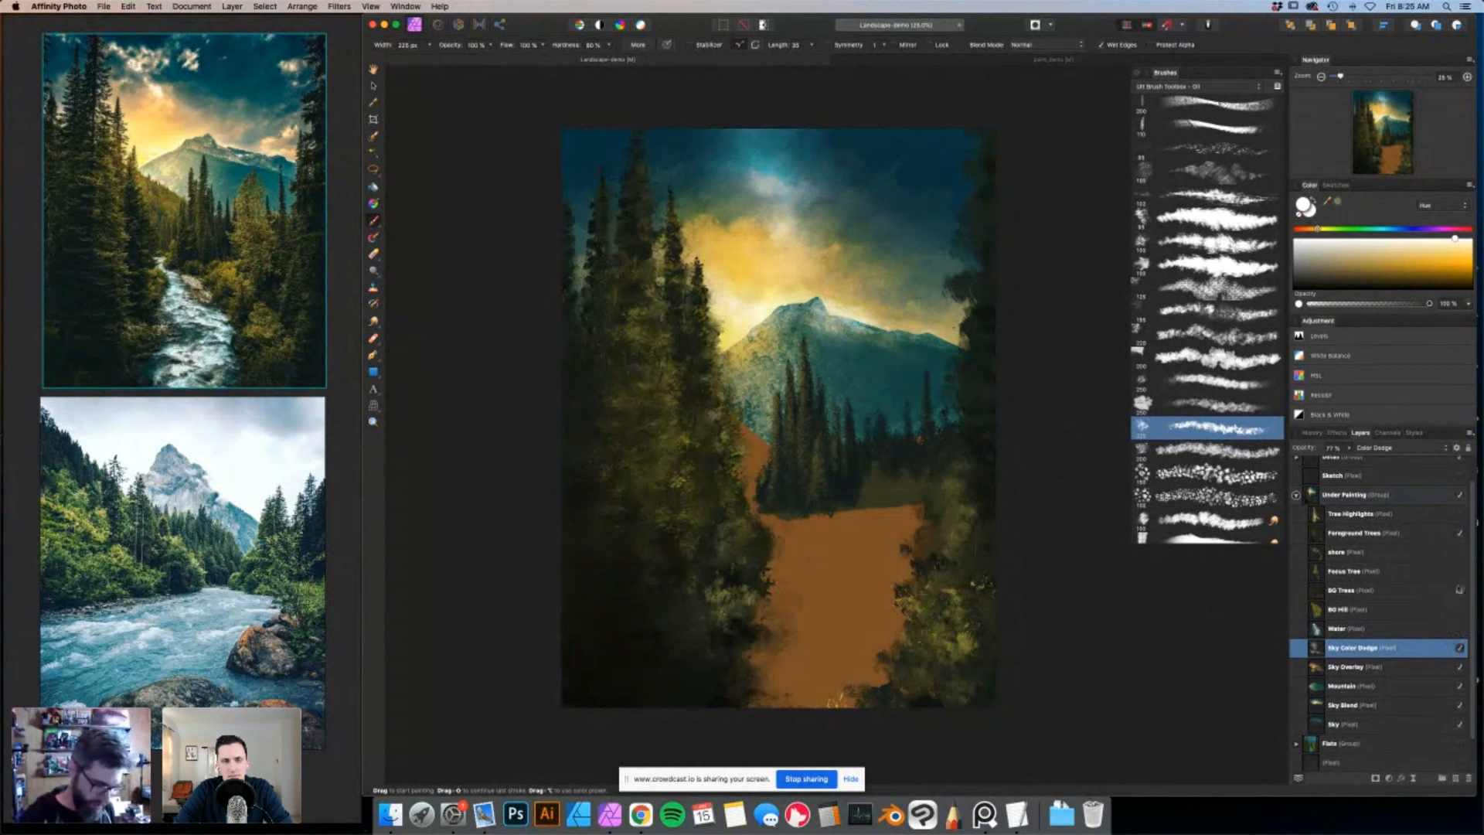
left_click(1460, 571)
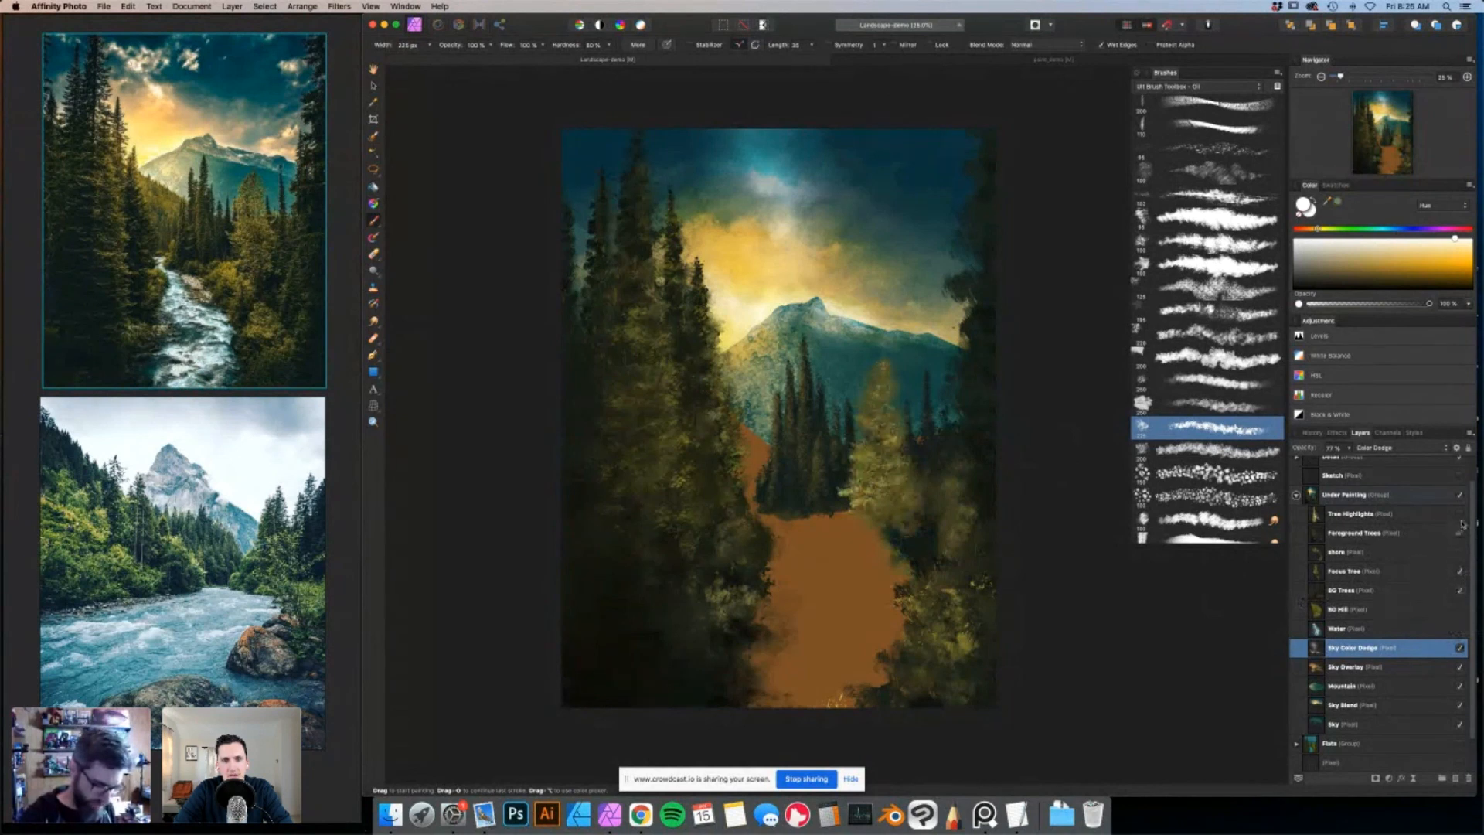
left_click(1459, 610)
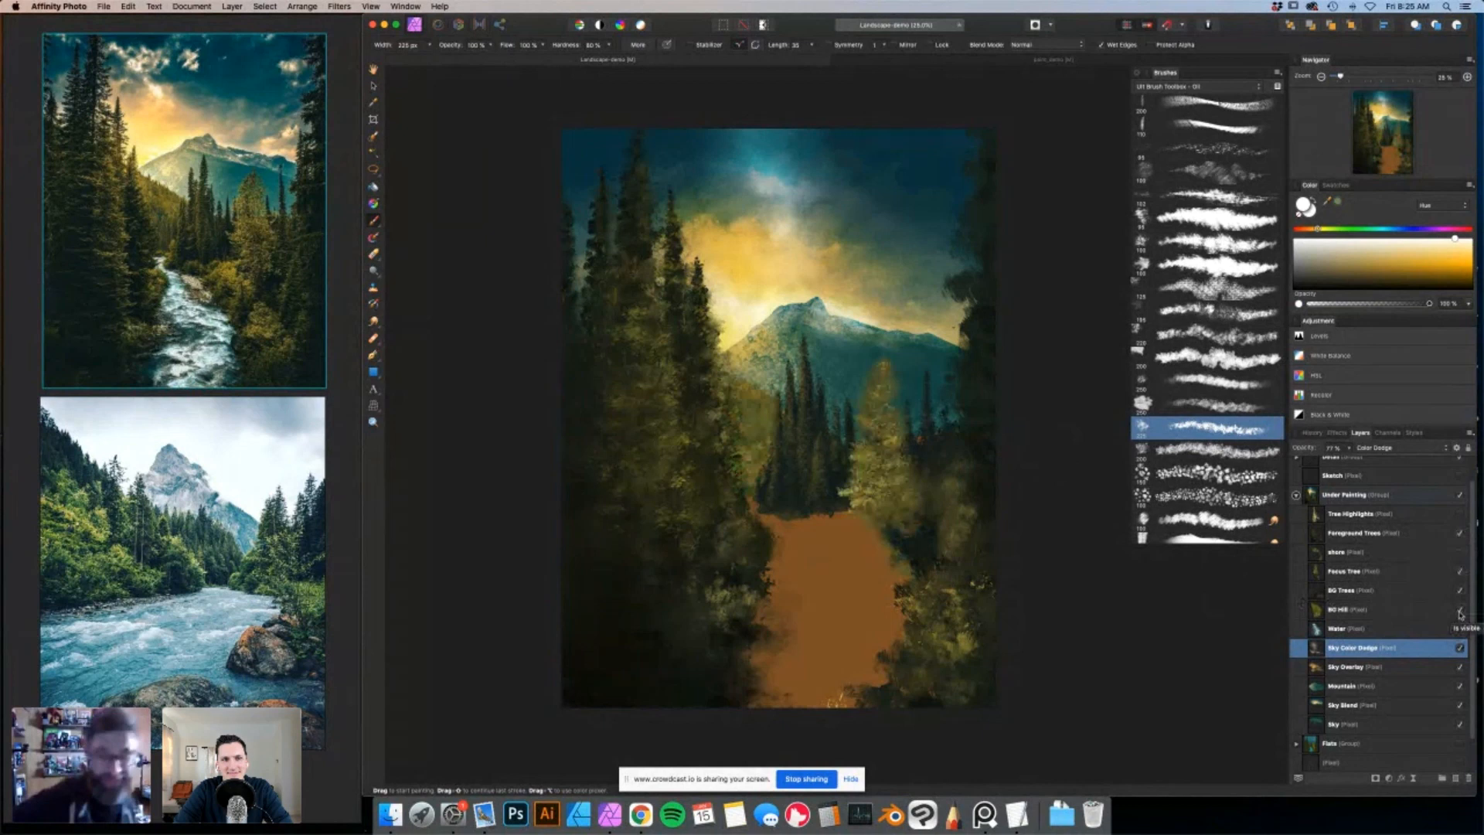
scroll(1459, 614, "up", 1)
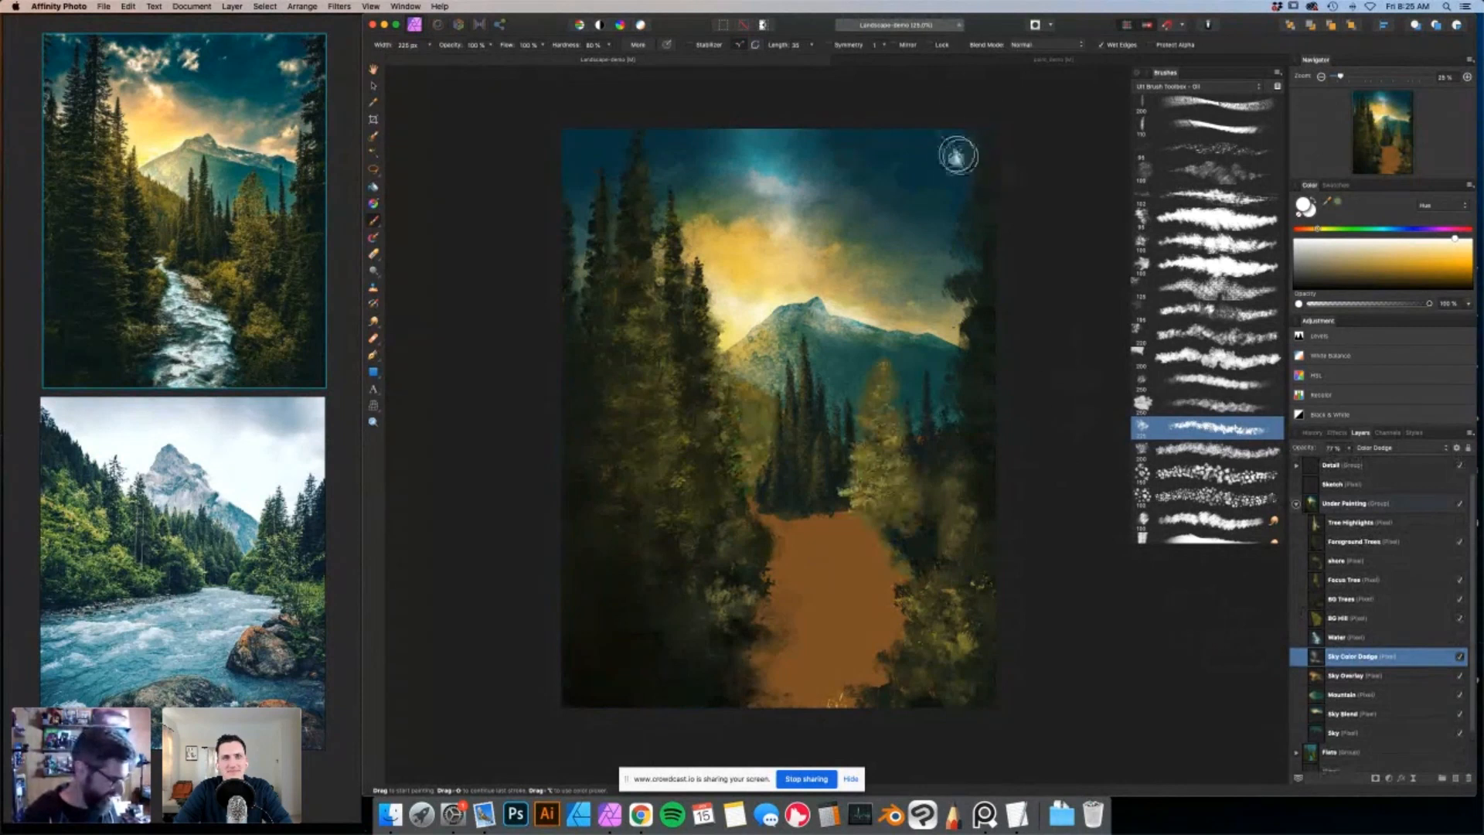
Switch to the paint_demo document and replace the blue gradient layer with a new empty pixel layer.
left_click(1052, 61)
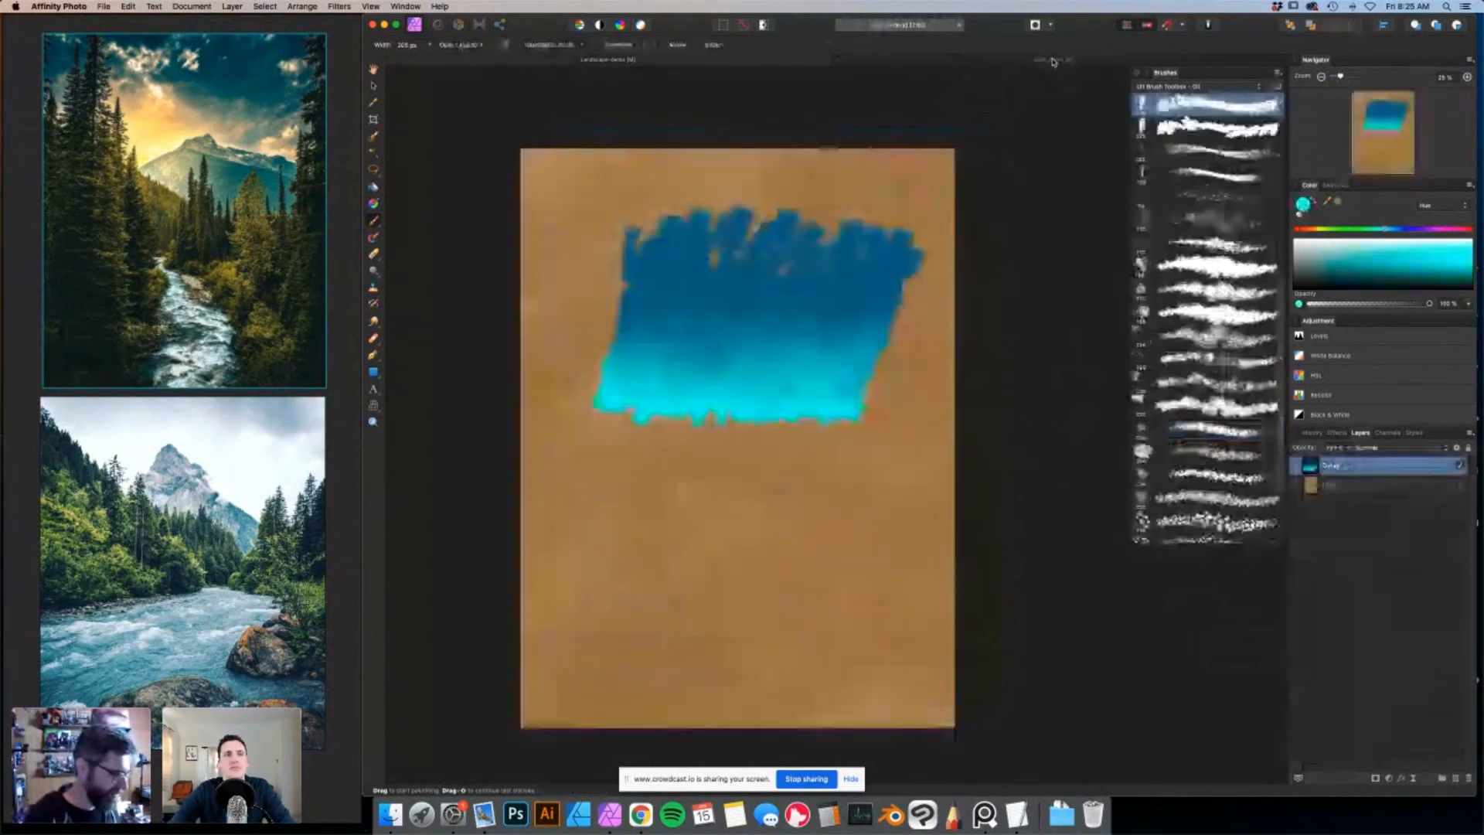
left_click(1466, 779)
left_click(1456, 779)
Set the paint colour to a dark, muted green.
left_click_drag(1332, 230, 1331, 233)
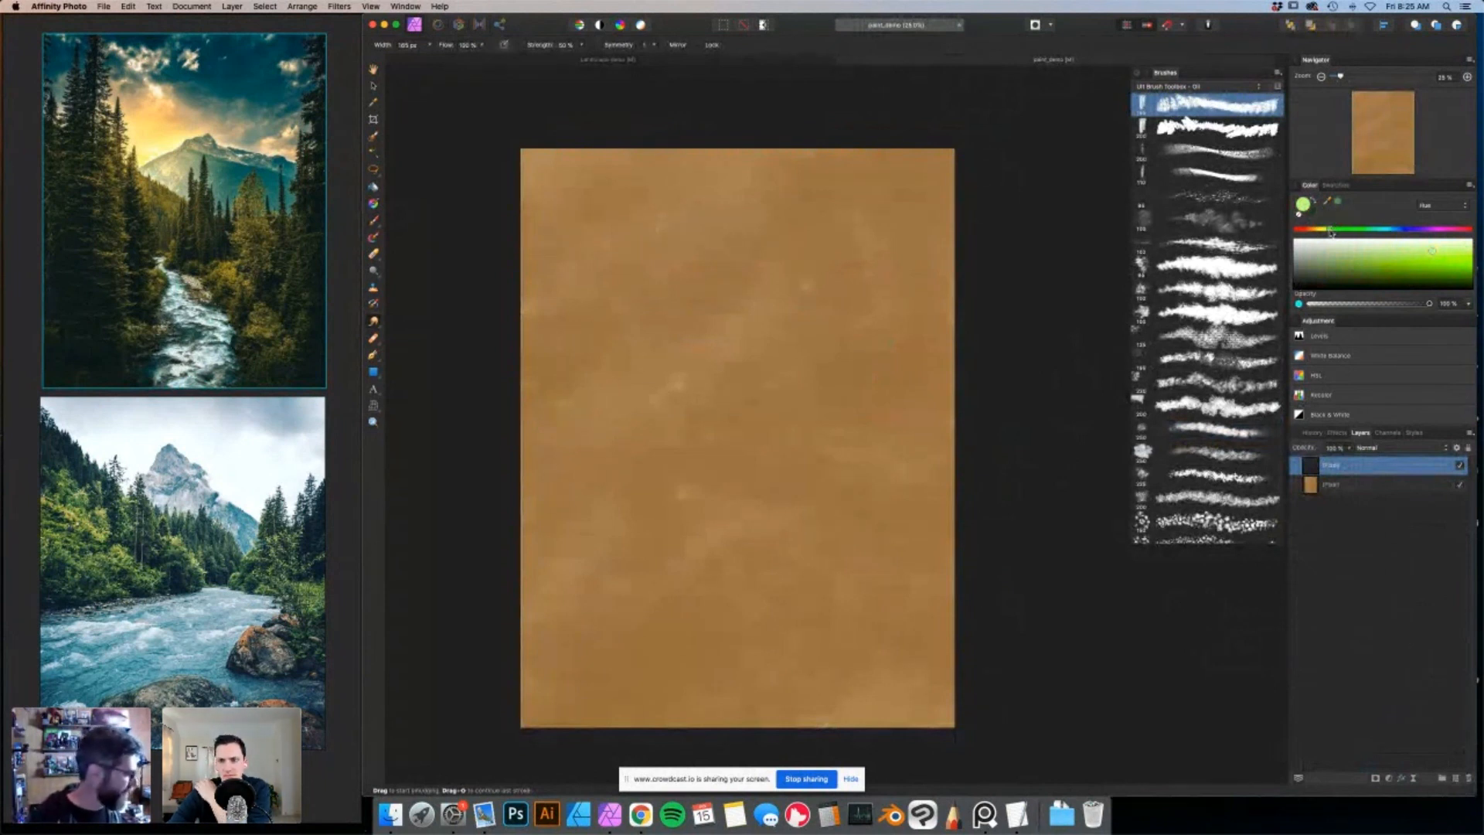
left_click(1347, 266)
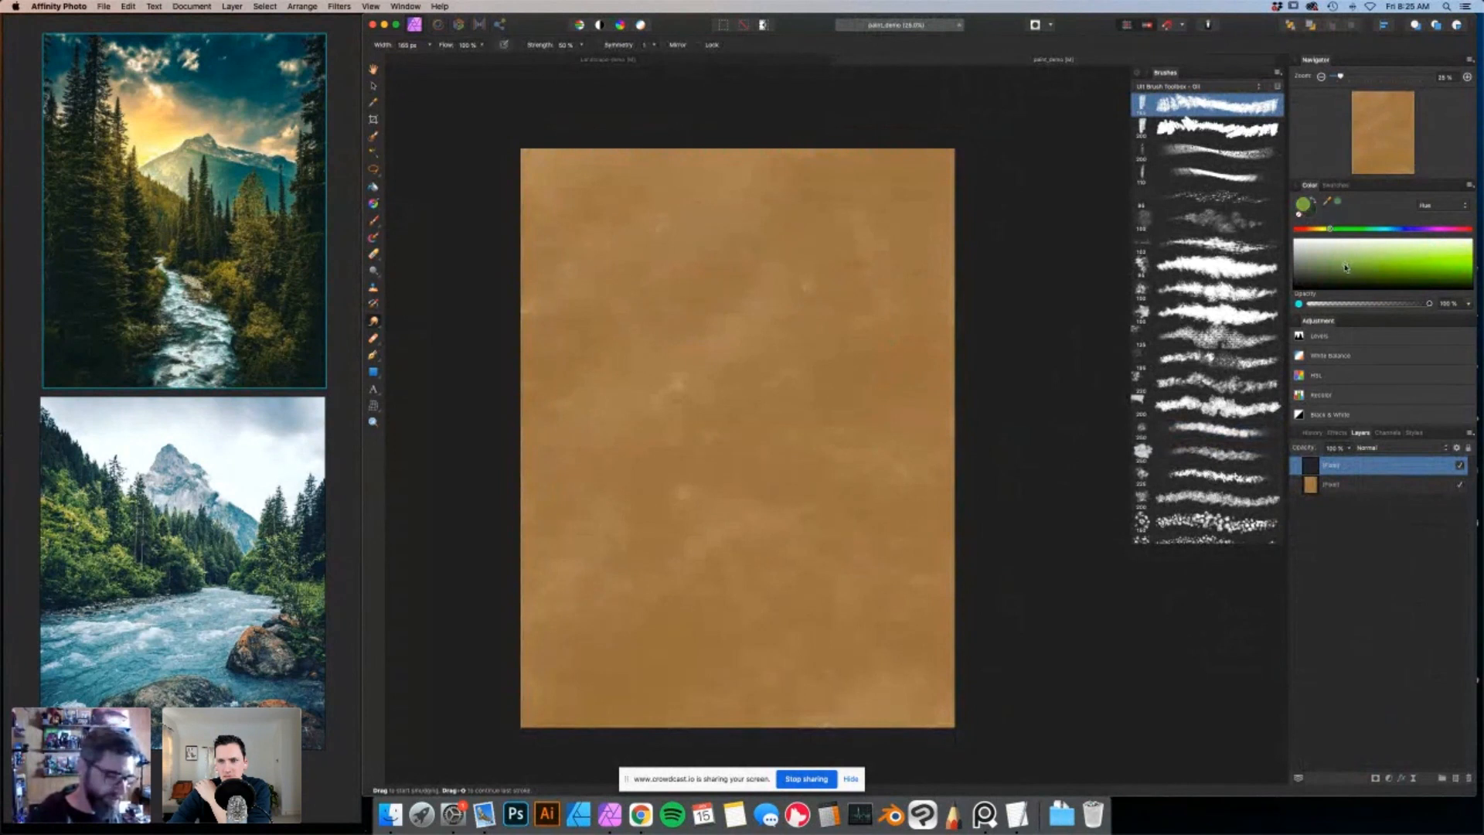
left_click_drag(1346, 267, 1340, 272)
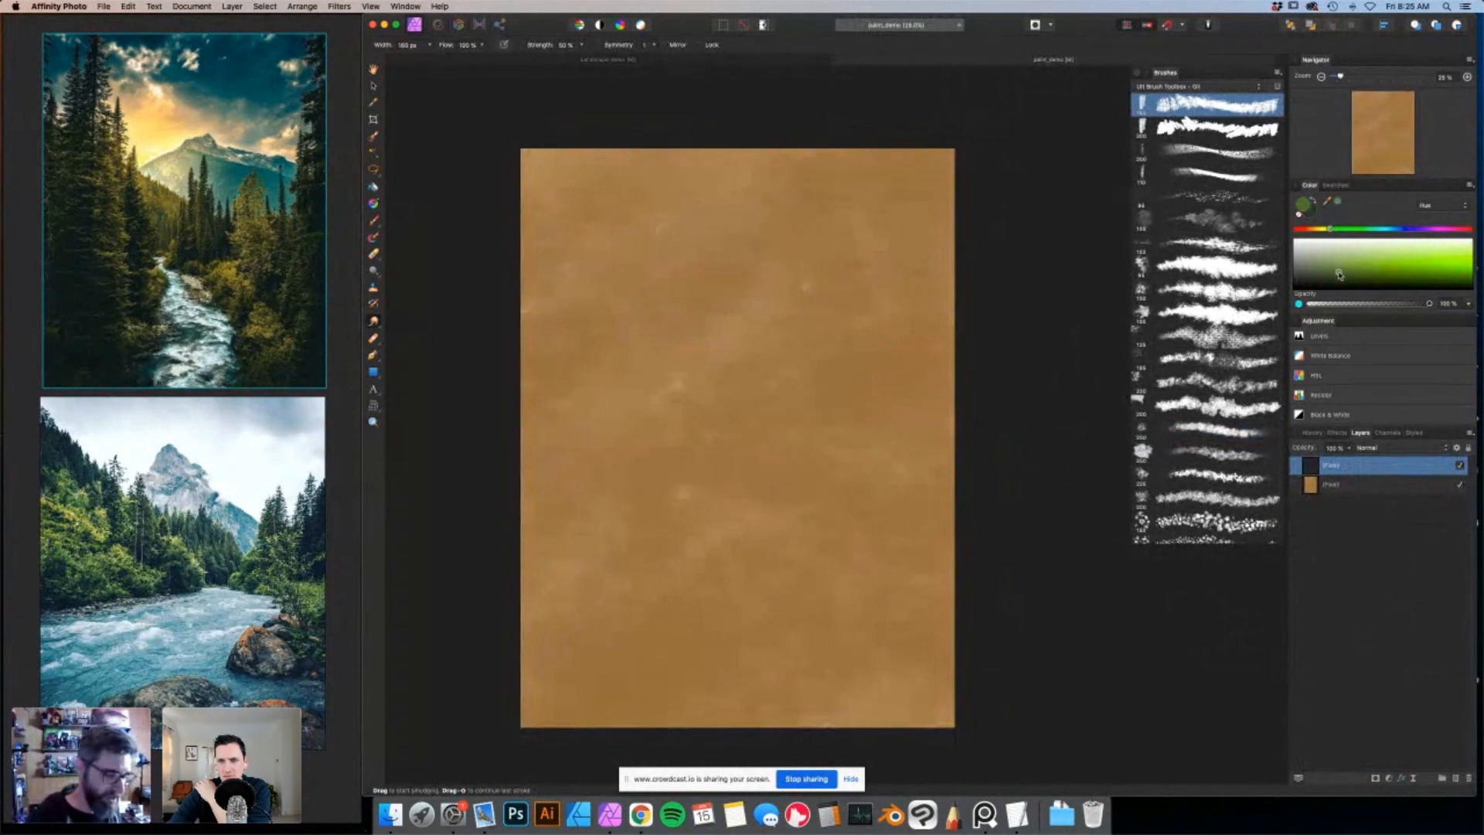
Switch to the Paint Brush tool and choose the solid, smooth-edged brush in the brush set.
scroll(1239, 202, "up", 10)
left_click(1228, 132)
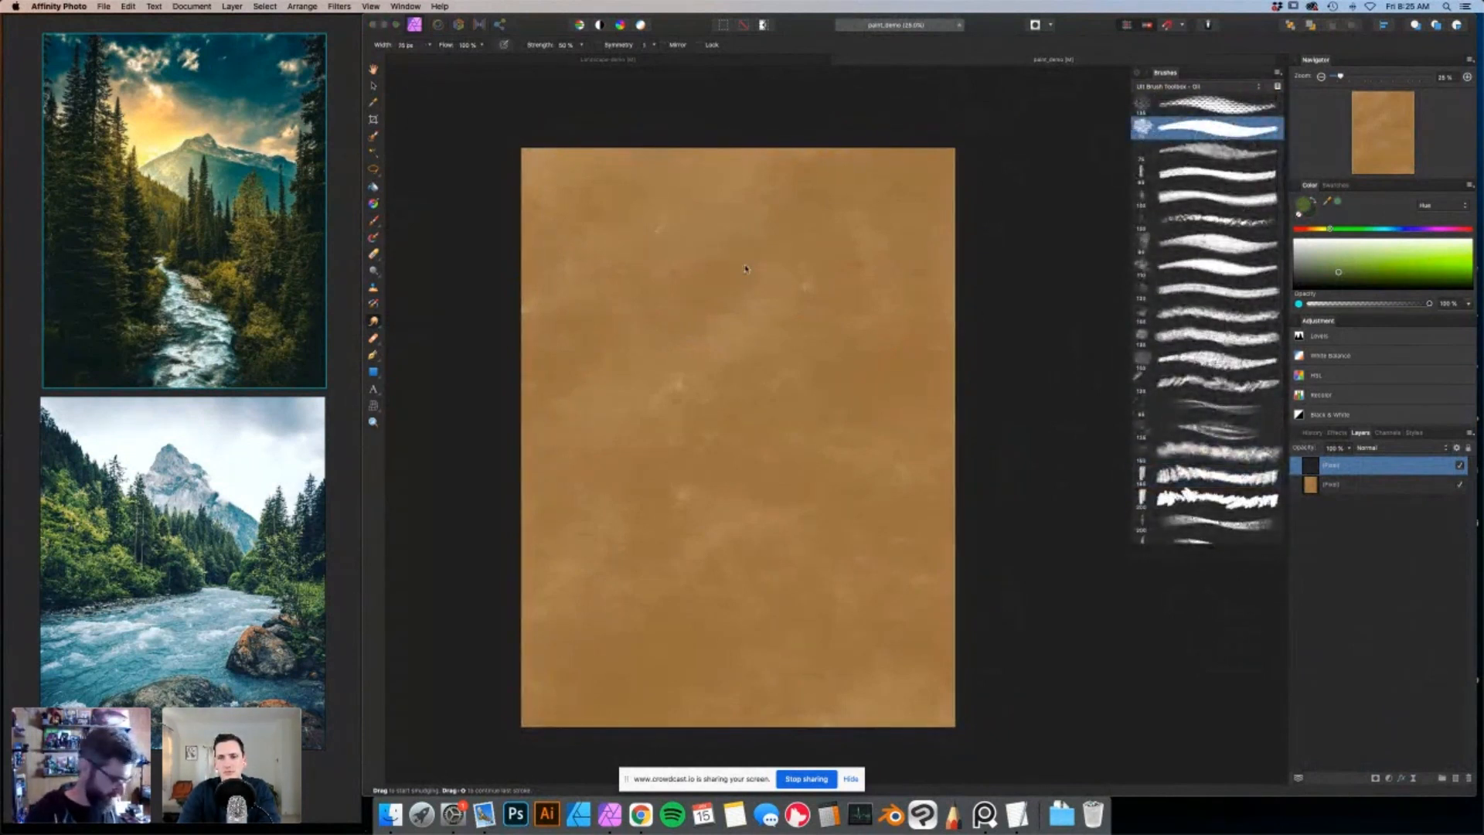
left_click(375, 223)
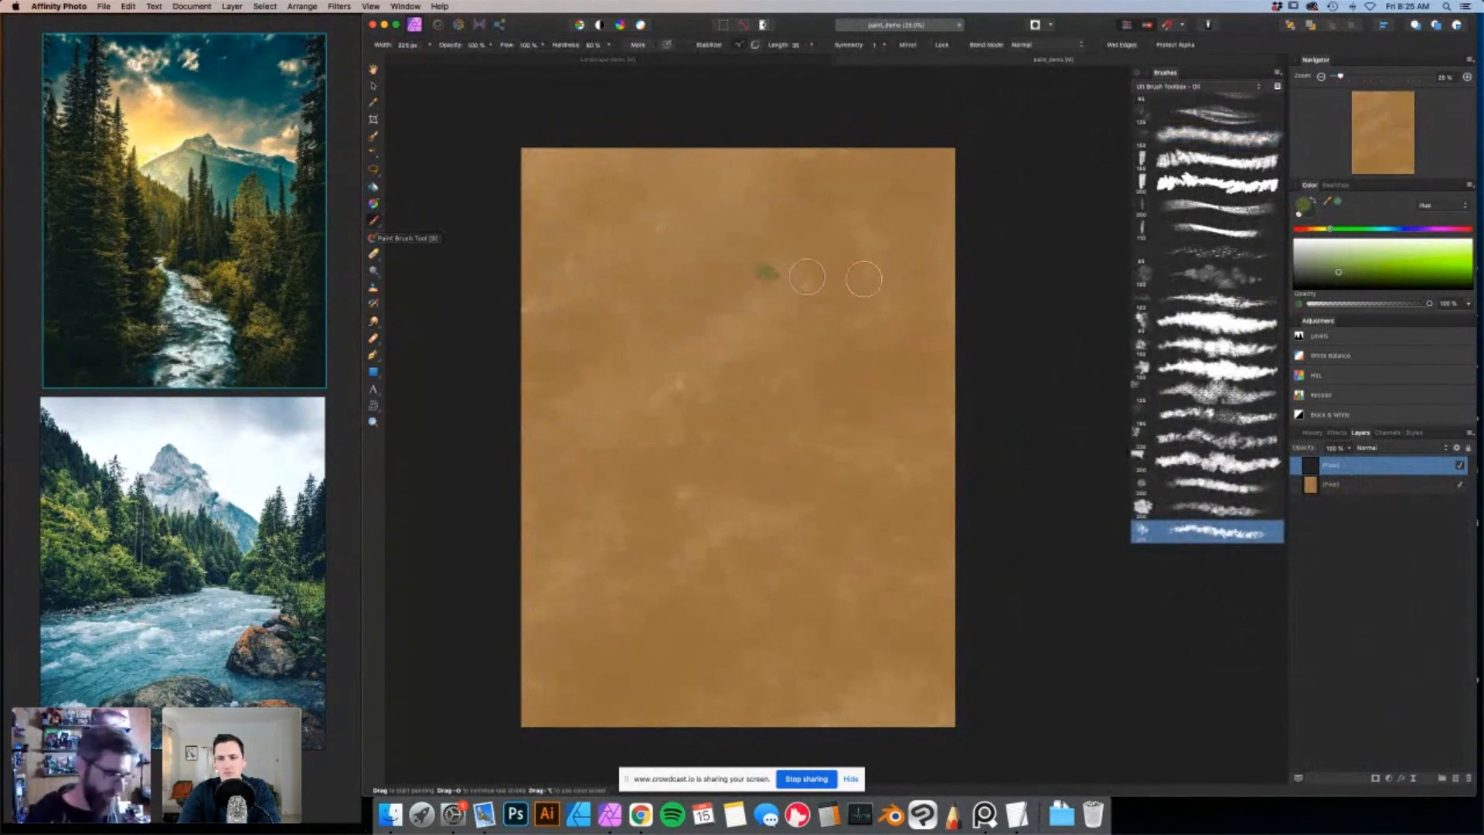
scroll(1208, 217, "up", 3)
scroll(1207, 217, "up", 5)
left_click(1205, 128)
scroll(820, 249, "down", 1)
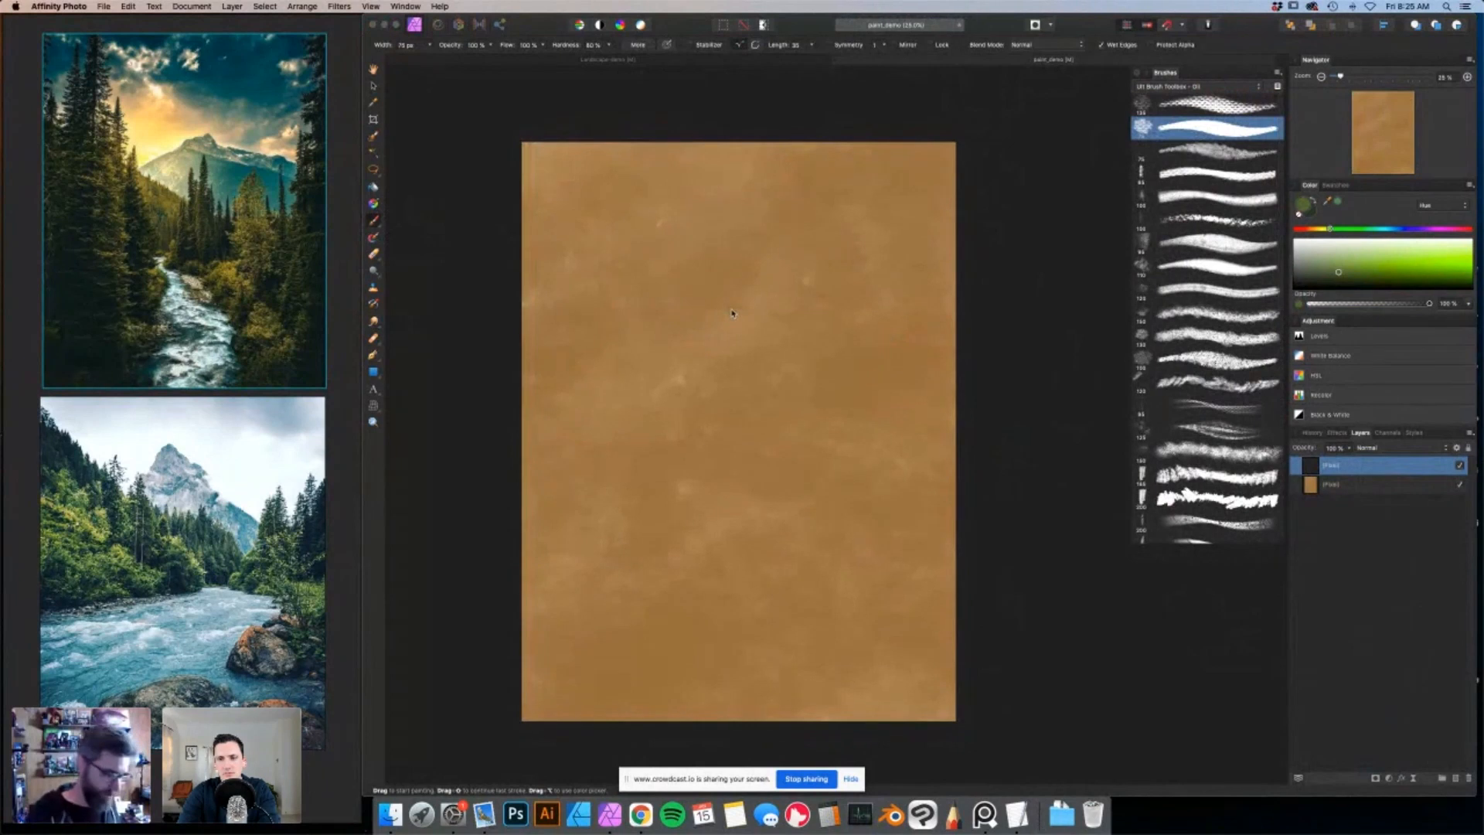
Undo a first test stroke and paint the outline of a tall, narrow triangular tree in green on the empty layer.
mouse_move(721, 289)
left_mouse_down()
mouse_move(704, 350)
mouse_move(720, 286)
mouse_move(687, 401)
left_mouse_up()
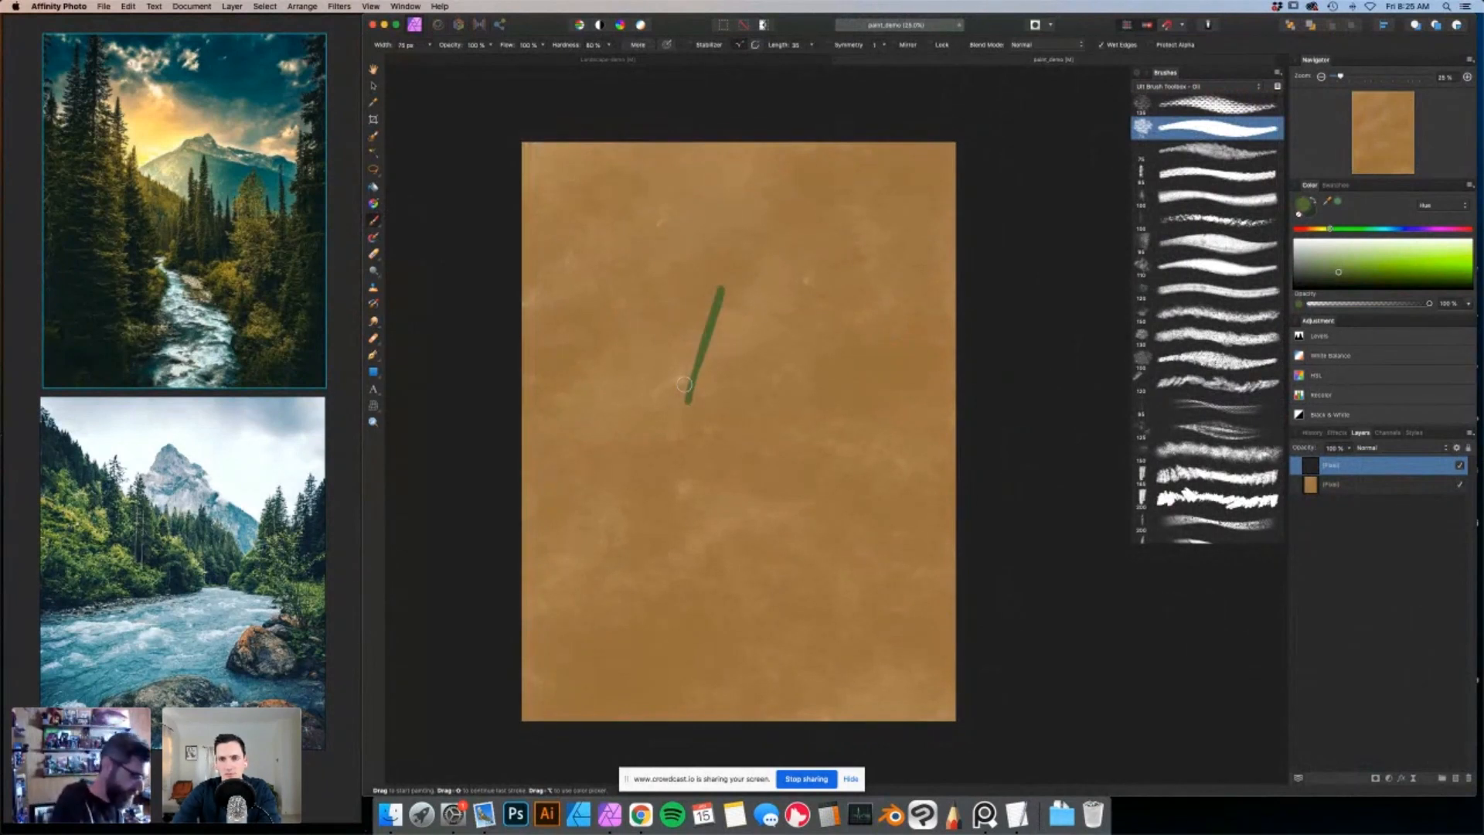
key("super+z")
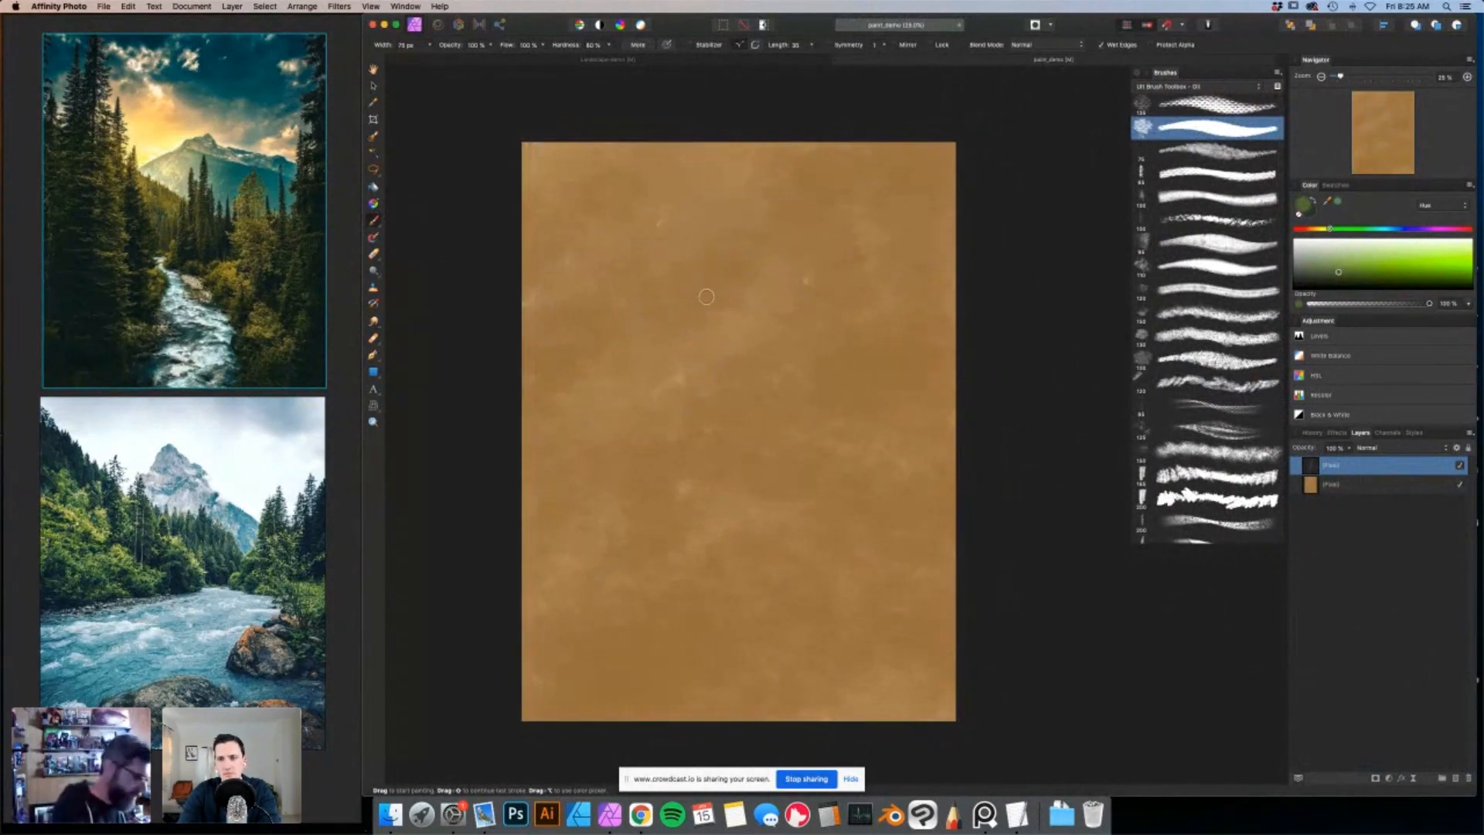
mouse_move(715, 236)
left_mouse_down()
mouse_move(665, 442)
mouse_move(755, 371)
mouse_move(766, 416)
left_mouse_up()
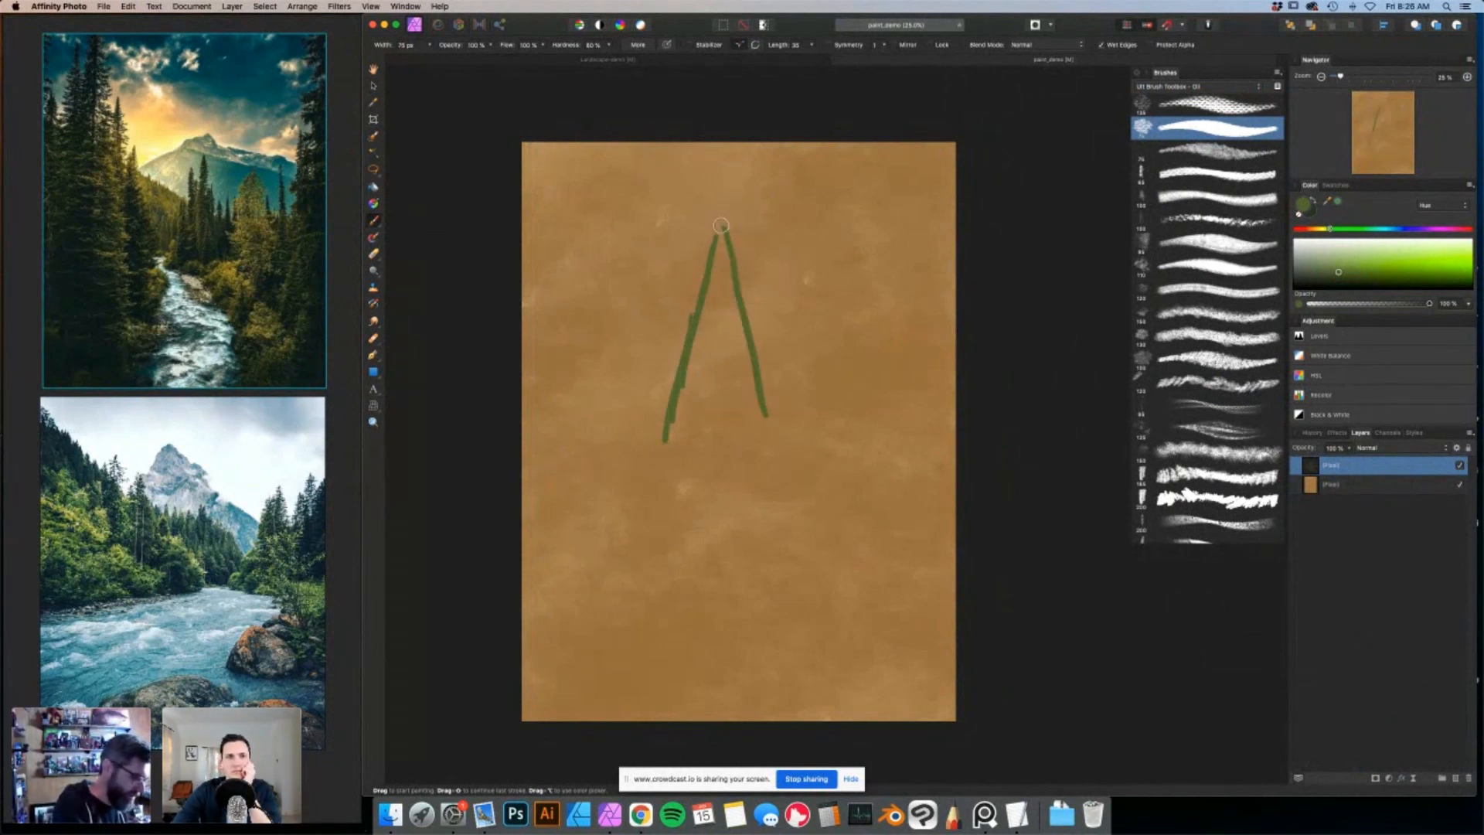
mouse_move(720, 222)
left_mouse_down()
mouse_move(766, 445)
mouse_move(725, 226)
mouse_move(760, 431)
left_mouse_up()
mouse_move(658, 443)
left_mouse_down()
mouse_move(760, 453)
mouse_move(659, 441)
left_mouse_up()
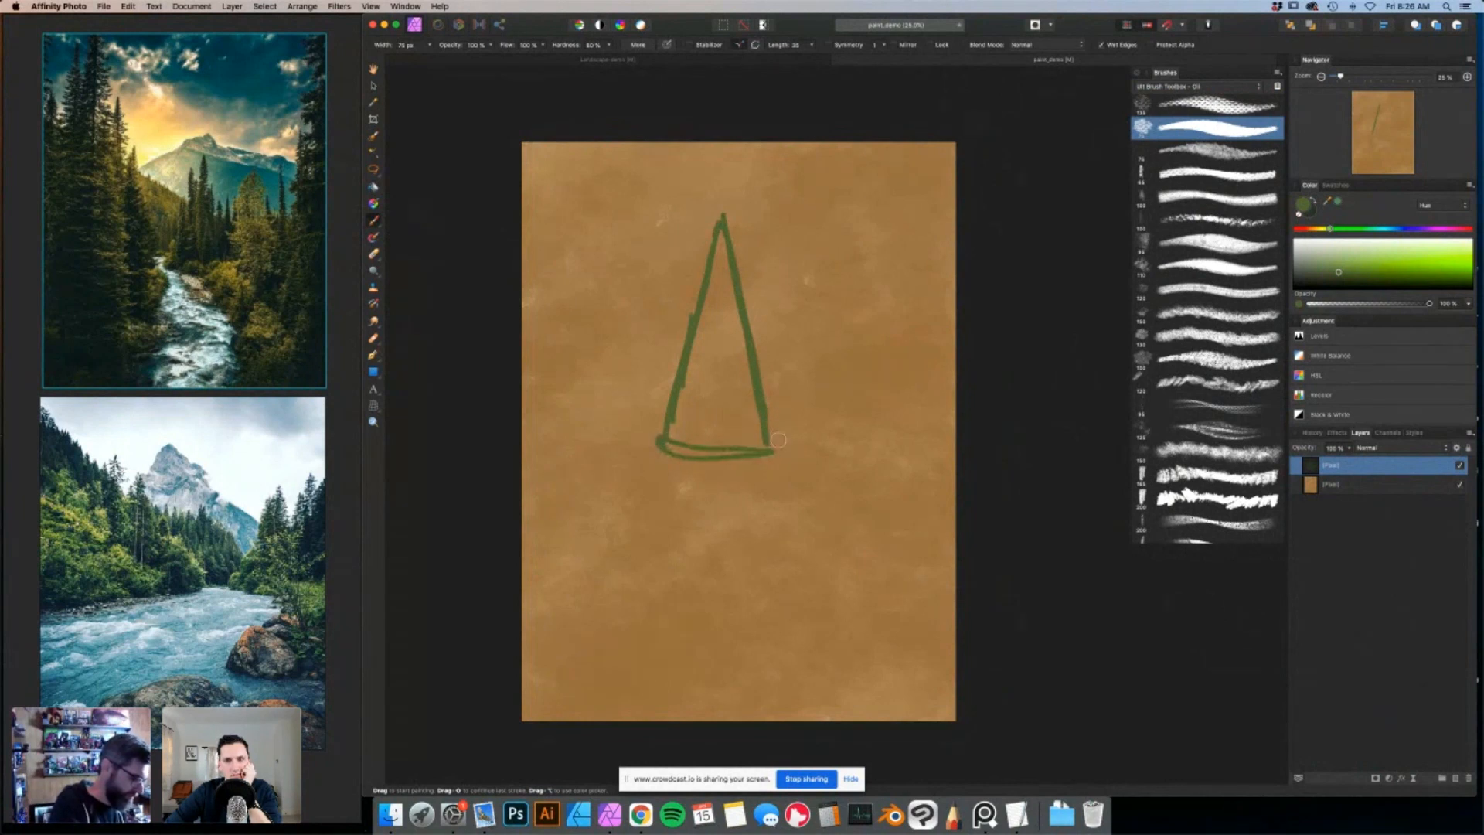
Enlarge the brush and fill the triangular tree outline with solid green.
left_click_drag(721, 223, 703, 362)
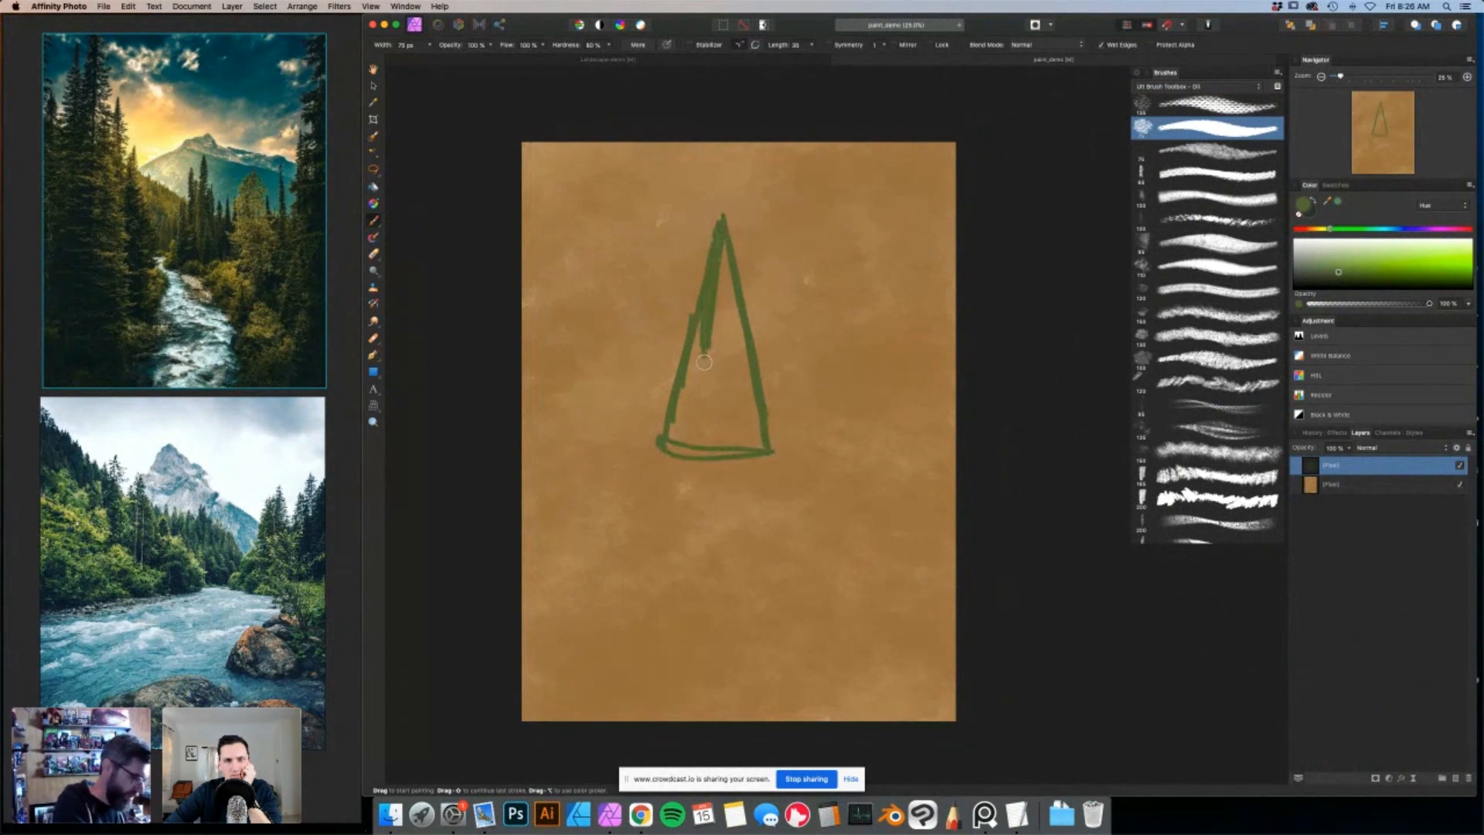
key("bracketright")
key("bracketright")
key("bracketright")
key("bracketright")
key("bracketright")
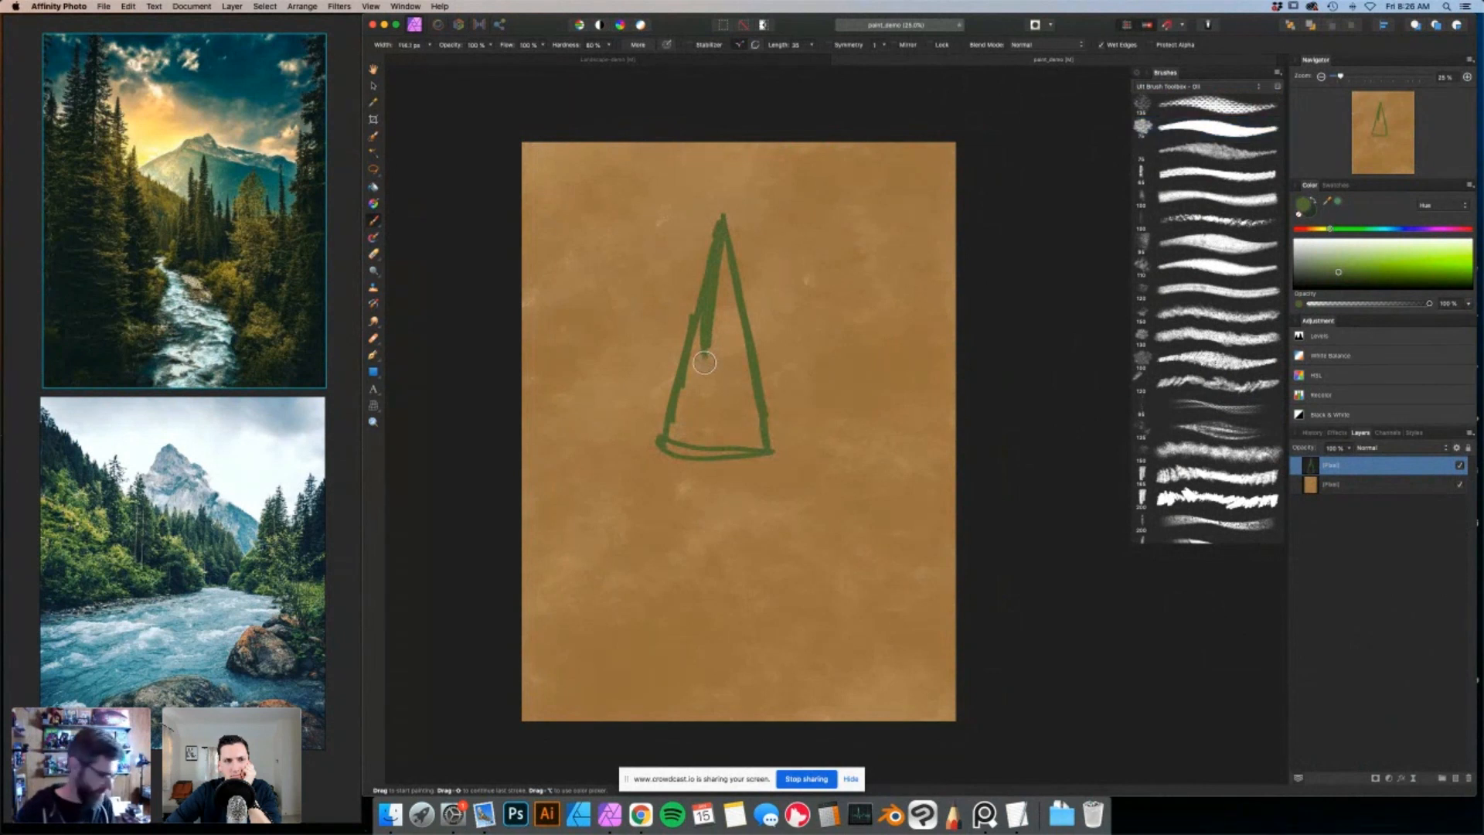
mouse_move(703, 317)
left_mouse_down()
mouse_move(673, 445)
mouse_move(756, 436)
mouse_move(735, 322)
mouse_move(745, 381)
mouse_move(714, 303)
mouse_move(691, 439)
mouse_move(731, 432)
mouse_move(737, 394)
mouse_move(712, 404)
mouse_move(700, 367)
mouse_move(700, 421)
mouse_move(723, 250)
mouse_move(755, 445)
mouse_move(719, 240)
mouse_move(725, 374)
left_mouse_up()
Scale up the filled tree shape with the Move tool and return to the Paint Brush tool.
key("v")
left_click_drag(775, 461, 824, 546)
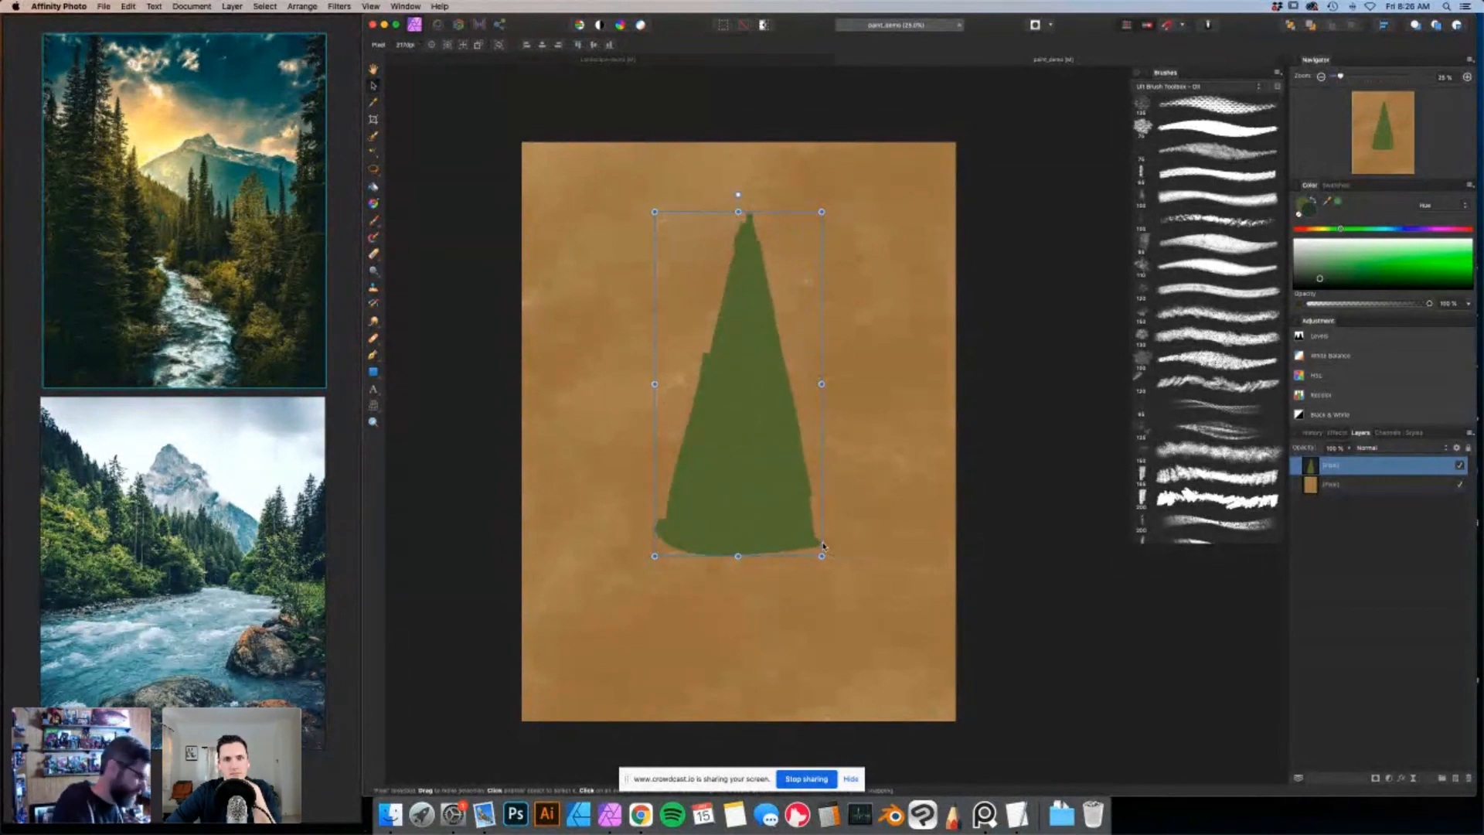
left_click(375, 238)
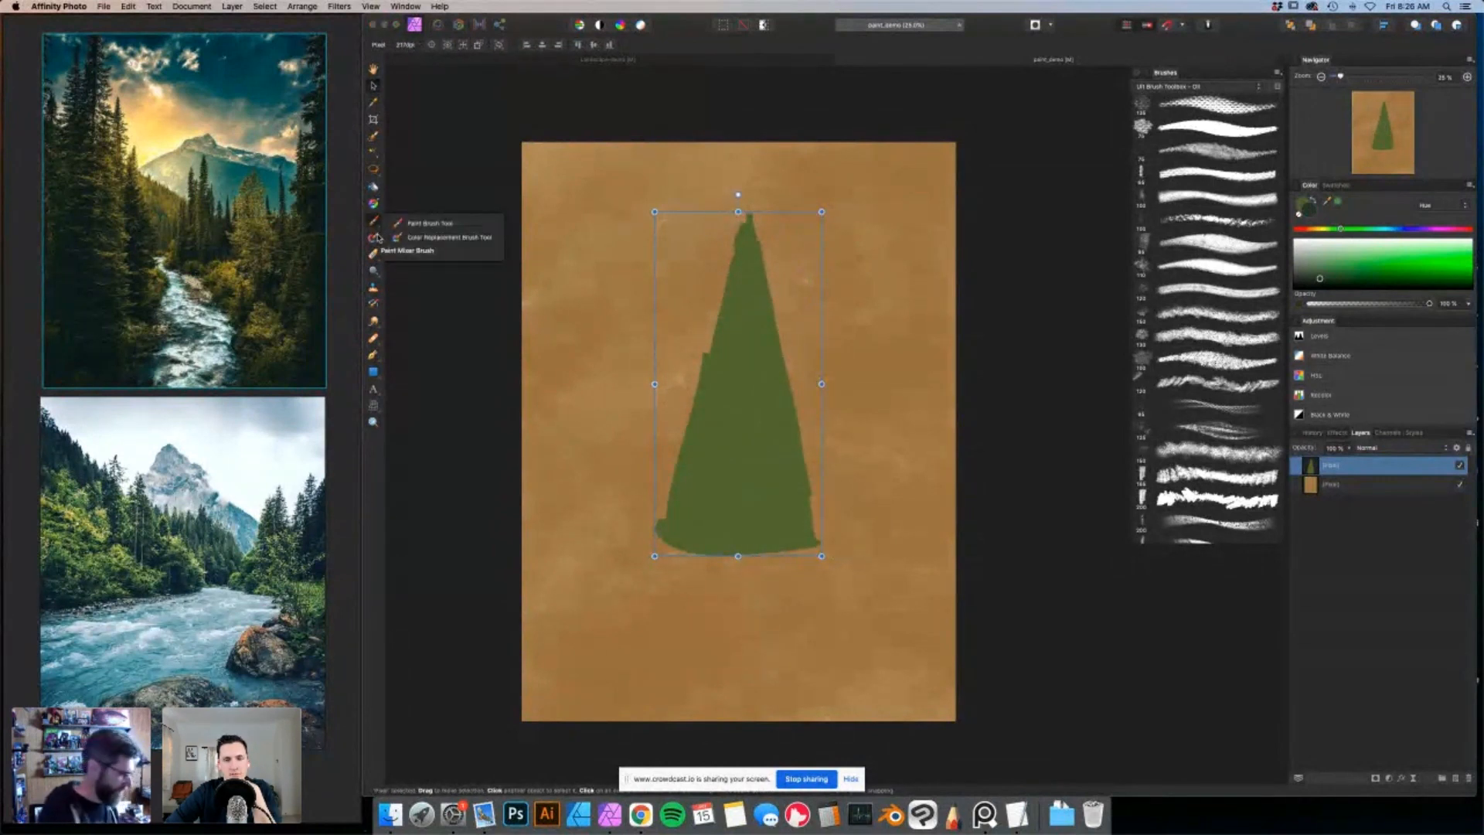
left_click(428, 223)
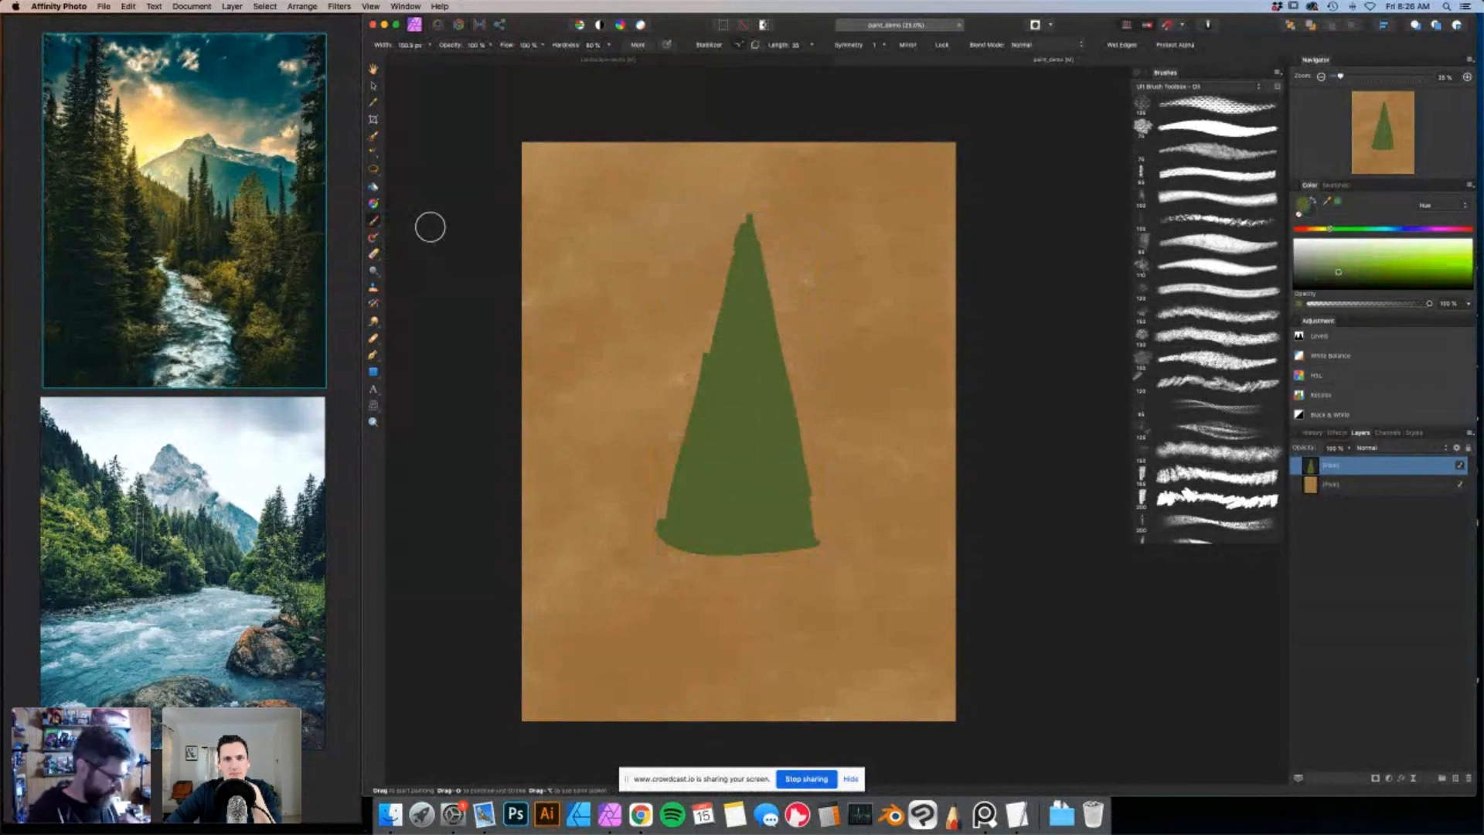
Roughen both sloping sides and the tip of the tree using the Erase Brush with an enlarged textured brush.
left_click(373, 255)
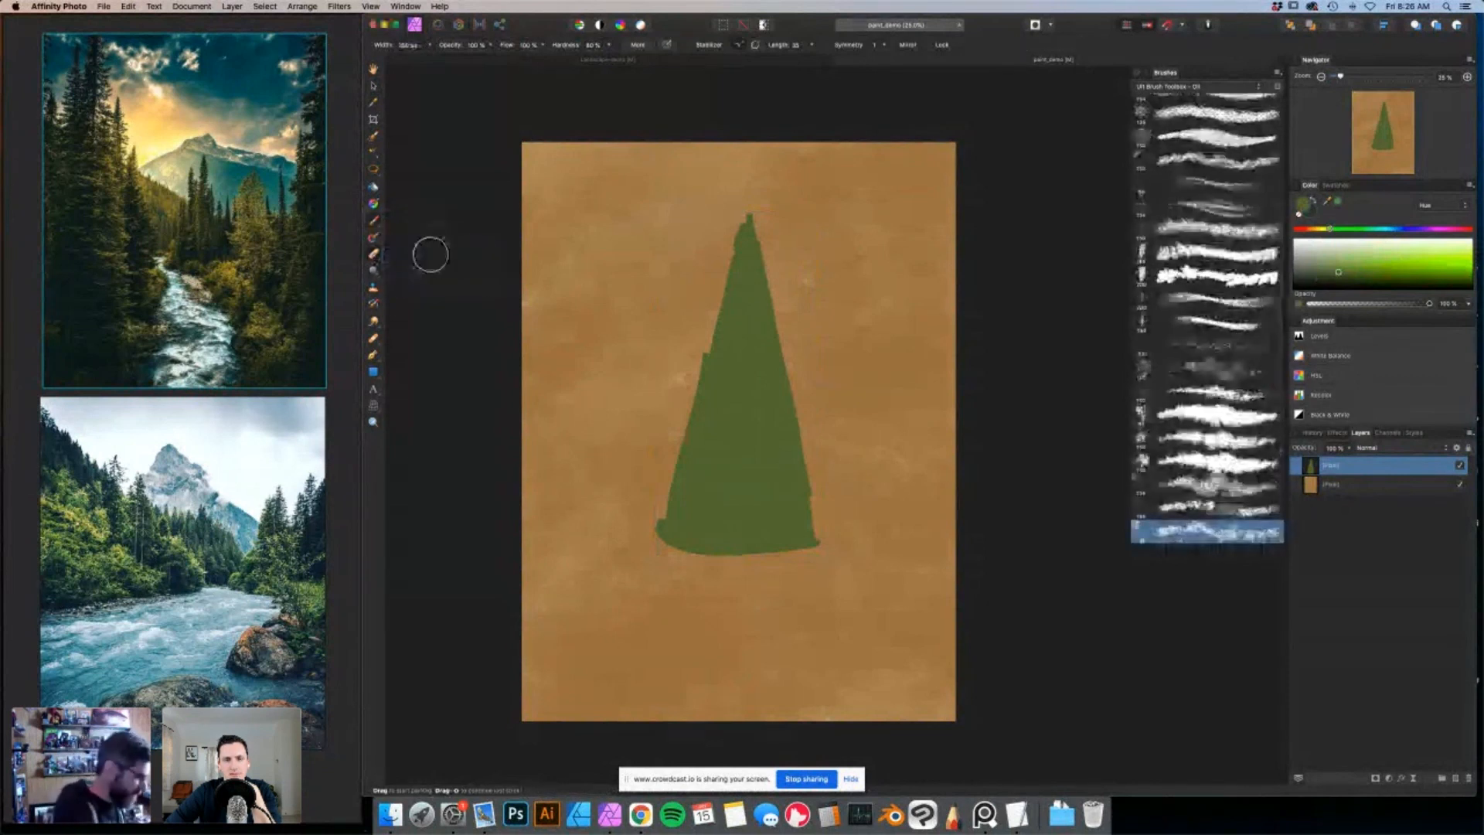
mouse_move(747, 228)
left_mouse_down()
mouse_move(801, 355)
mouse_move(813, 464)
mouse_move(795, 398)
mouse_move(802, 387)
mouse_move(819, 479)
left_mouse_up()
key("bracketright")
key("bracketright")
key("bracketright")
key("bracketright")
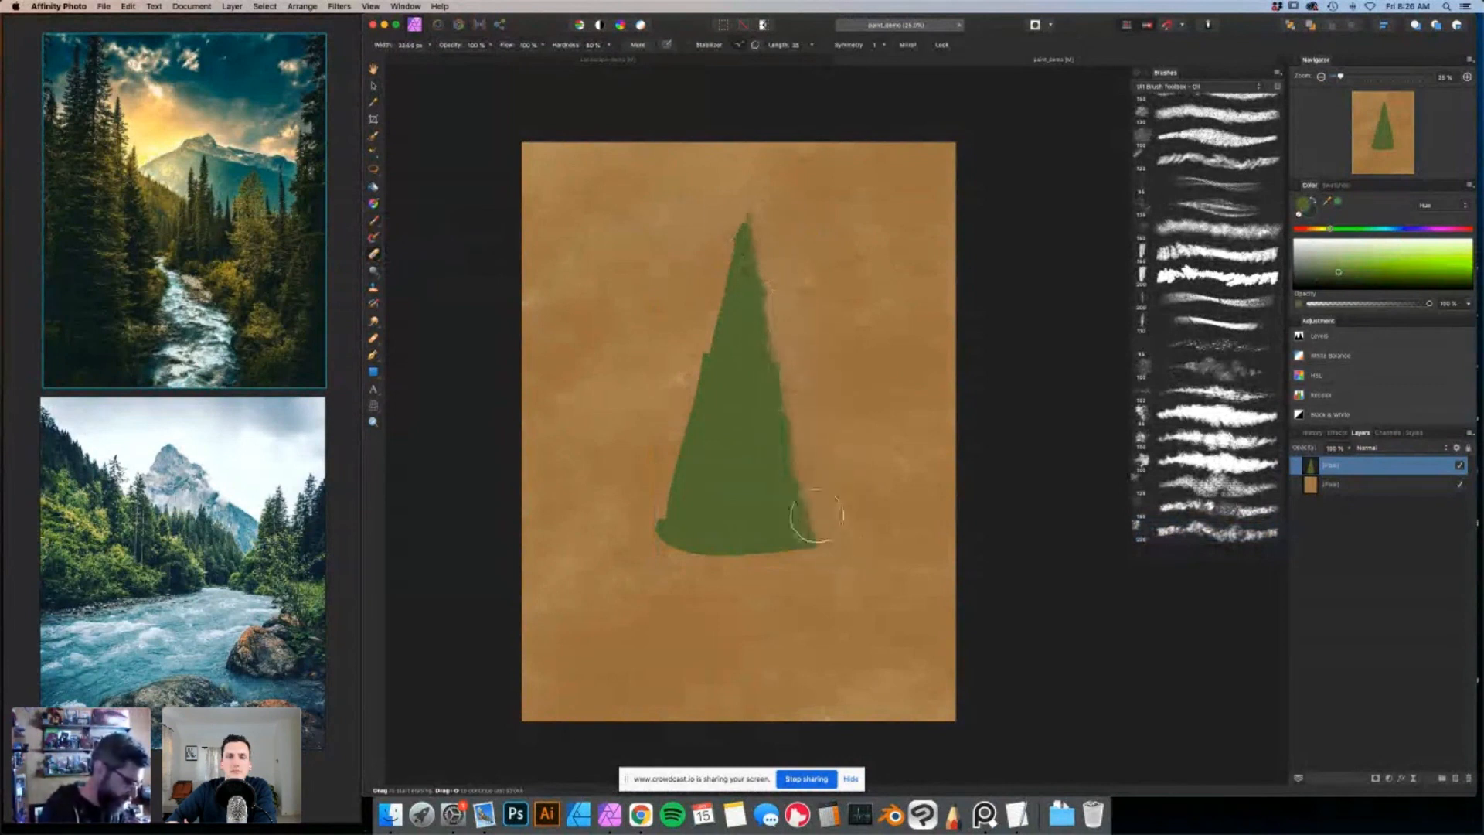
mouse_move(759, 204)
left_mouse_down()
mouse_move(651, 529)
mouse_move(657, 490)
mouse_move(674, 516)
left_mouse_up()
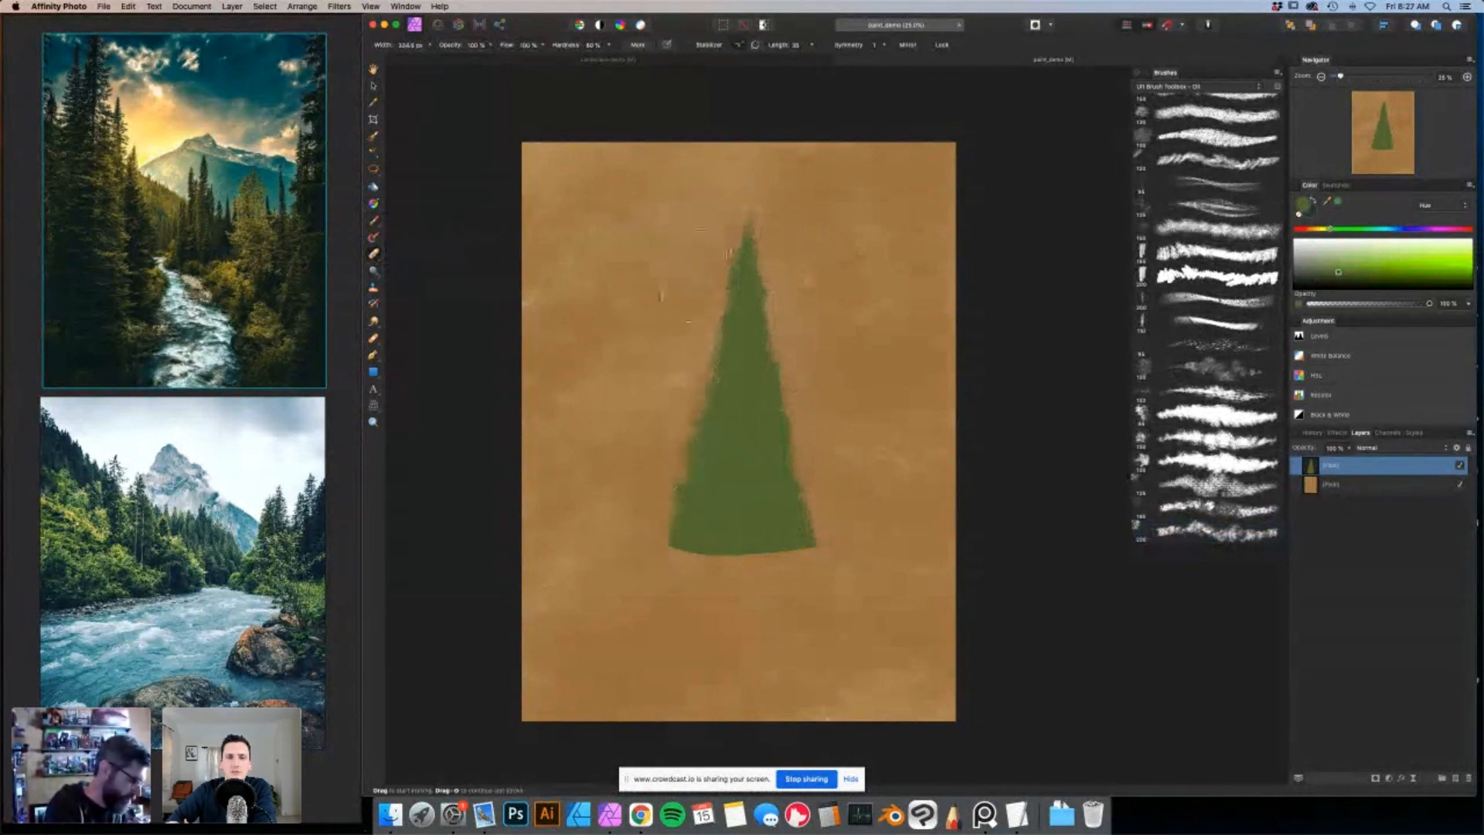
left_click_drag(804, 487, 838, 552)
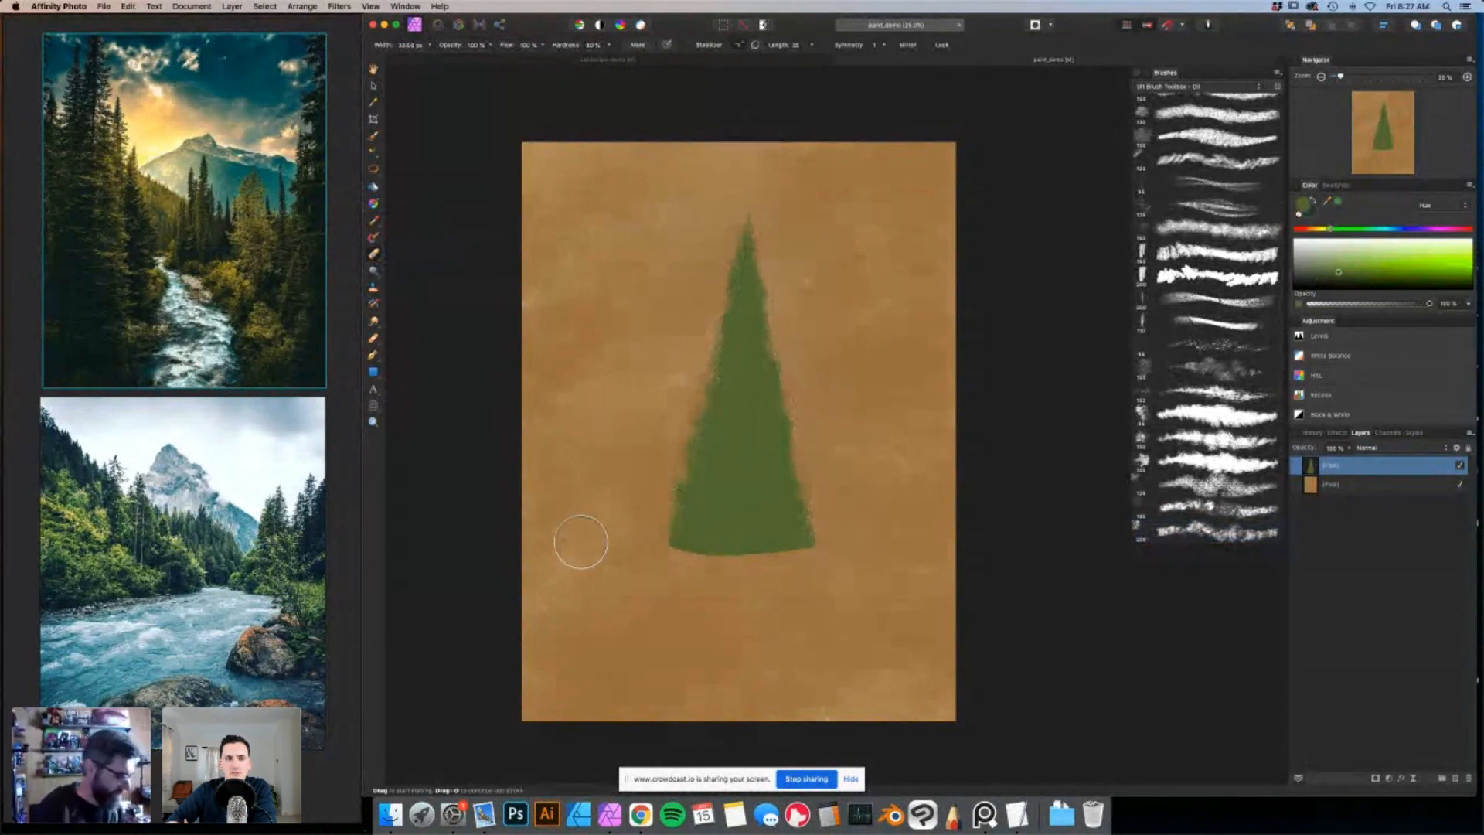
mouse_move(746, 221)
left_mouse_down()
mouse_move(749, 232)
mouse_move(788, 213)
mouse_move(753, 301)
mouse_move(797, 401)
left_mouse_up()
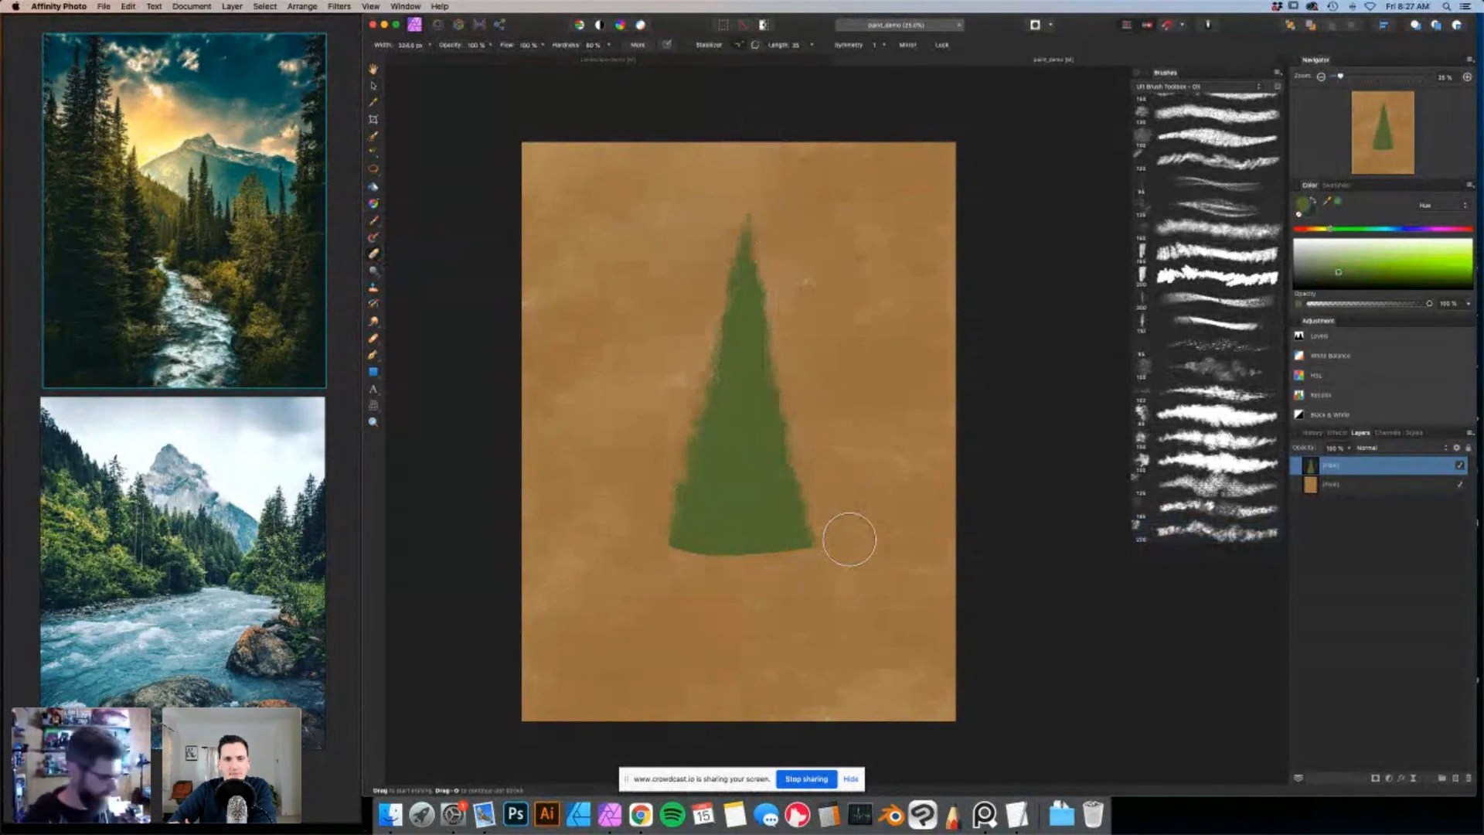
Return to the Paint Brush tool, darken the green paint colour and add an empty pixel layer above the tree.
left_click(374, 238)
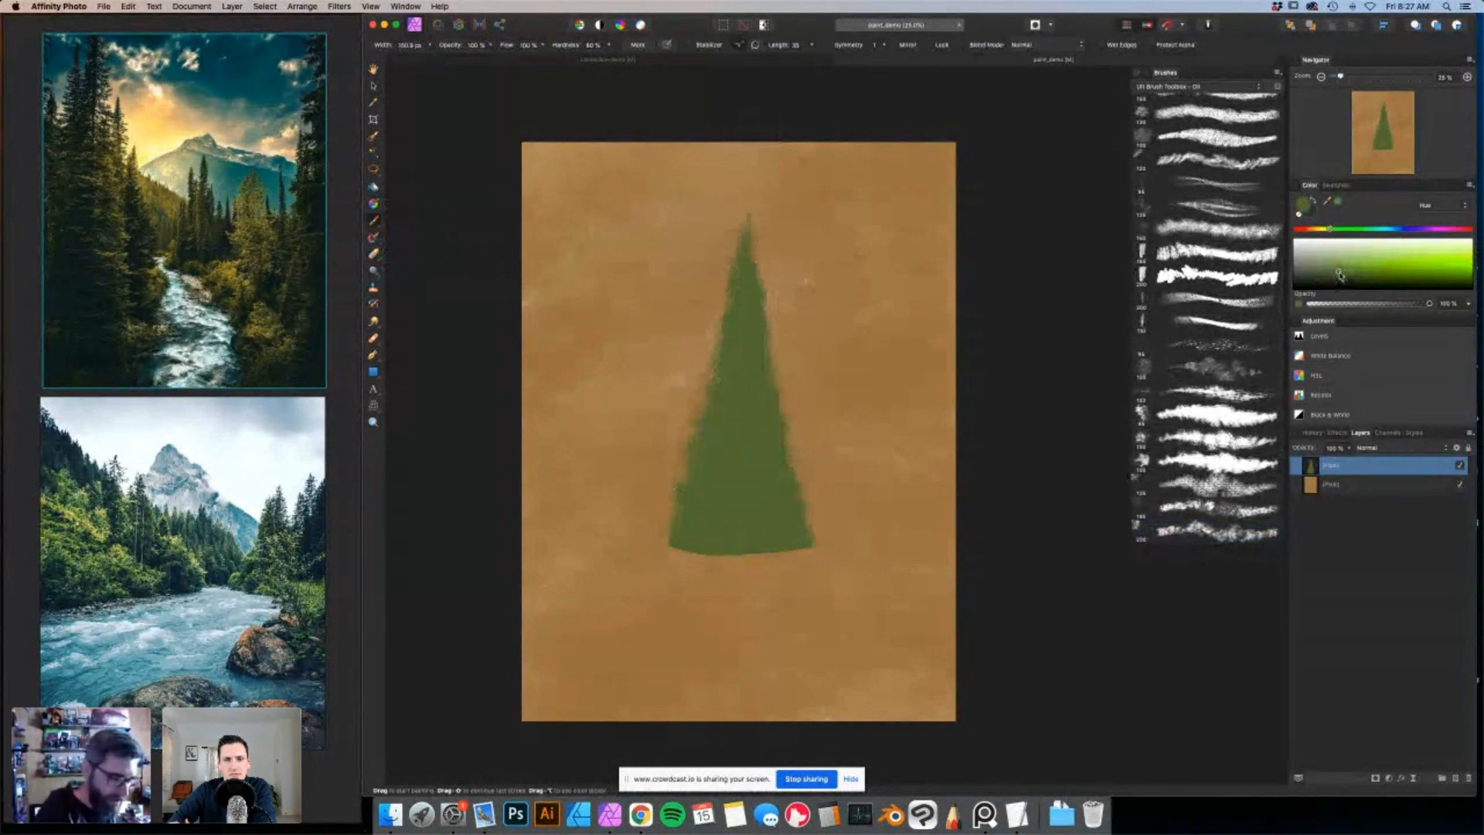
left_click_drag(1335, 277, 1333, 278)
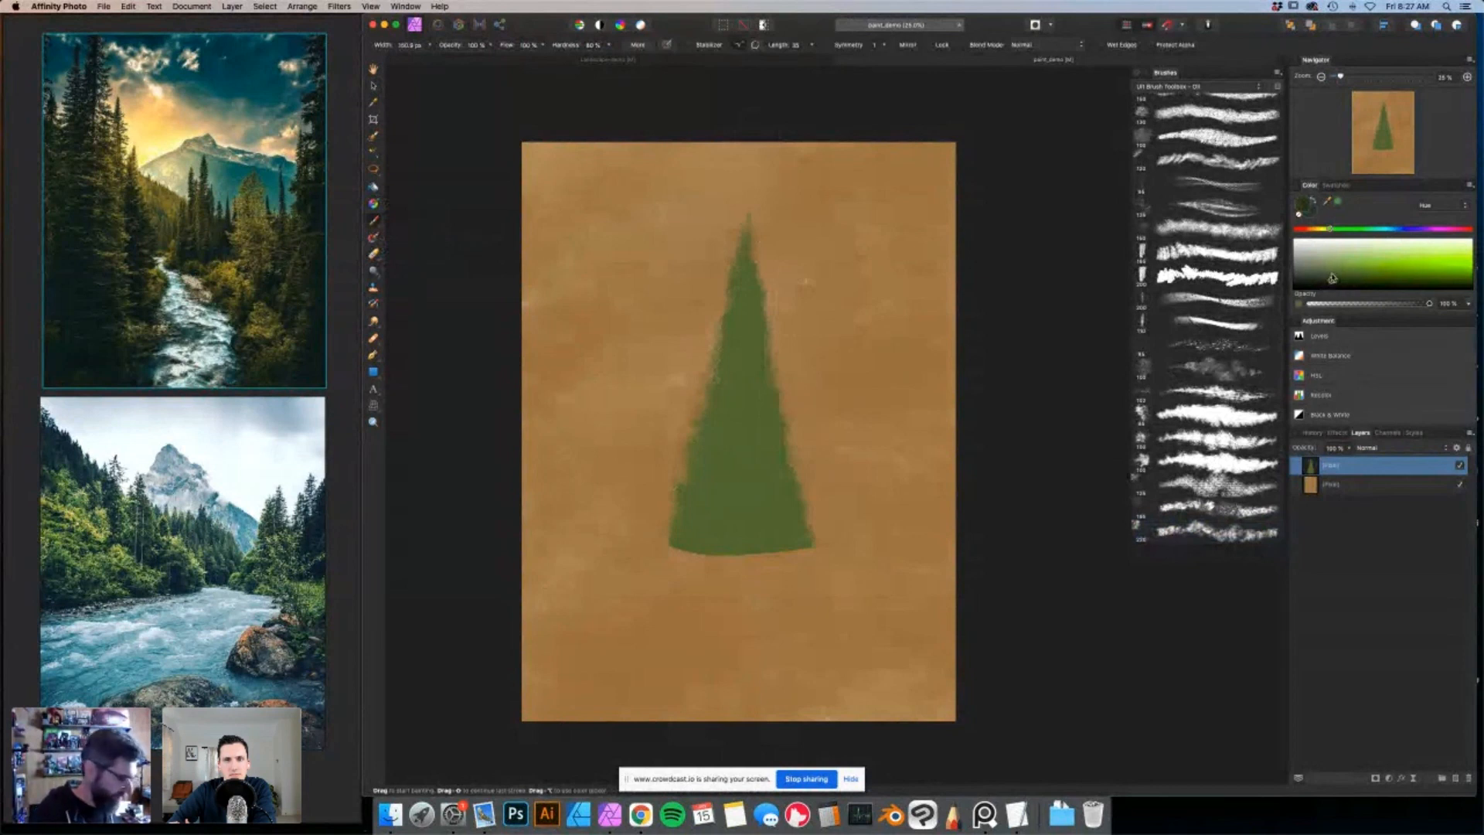
left_click(1455, 779)
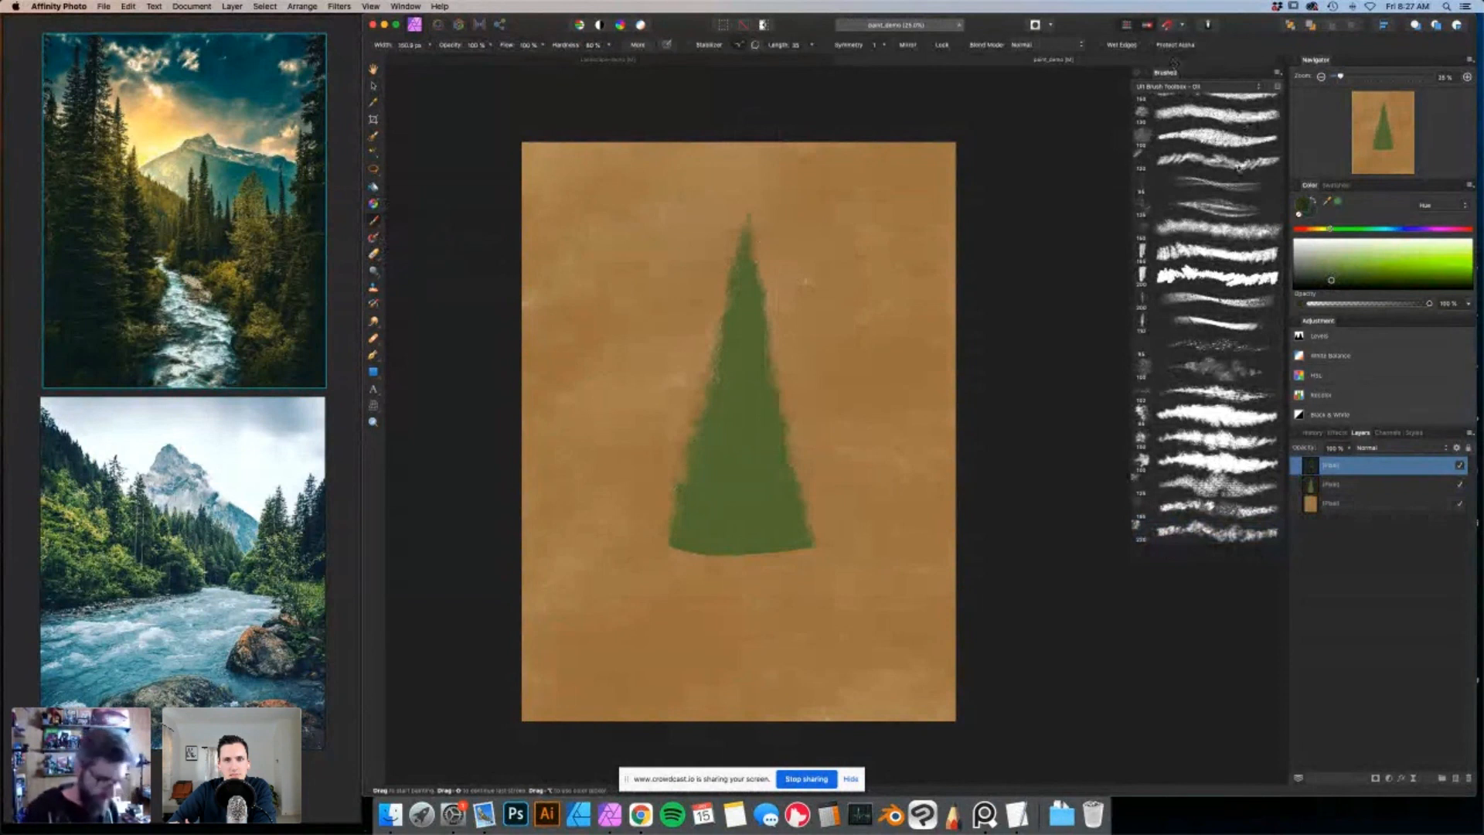
Sketch a light-direction arrow toward the tree's upper left side with the solid smooth brush, and undo it.
scroll(1237, 147, "up", 5)
left_click(1227, 131)
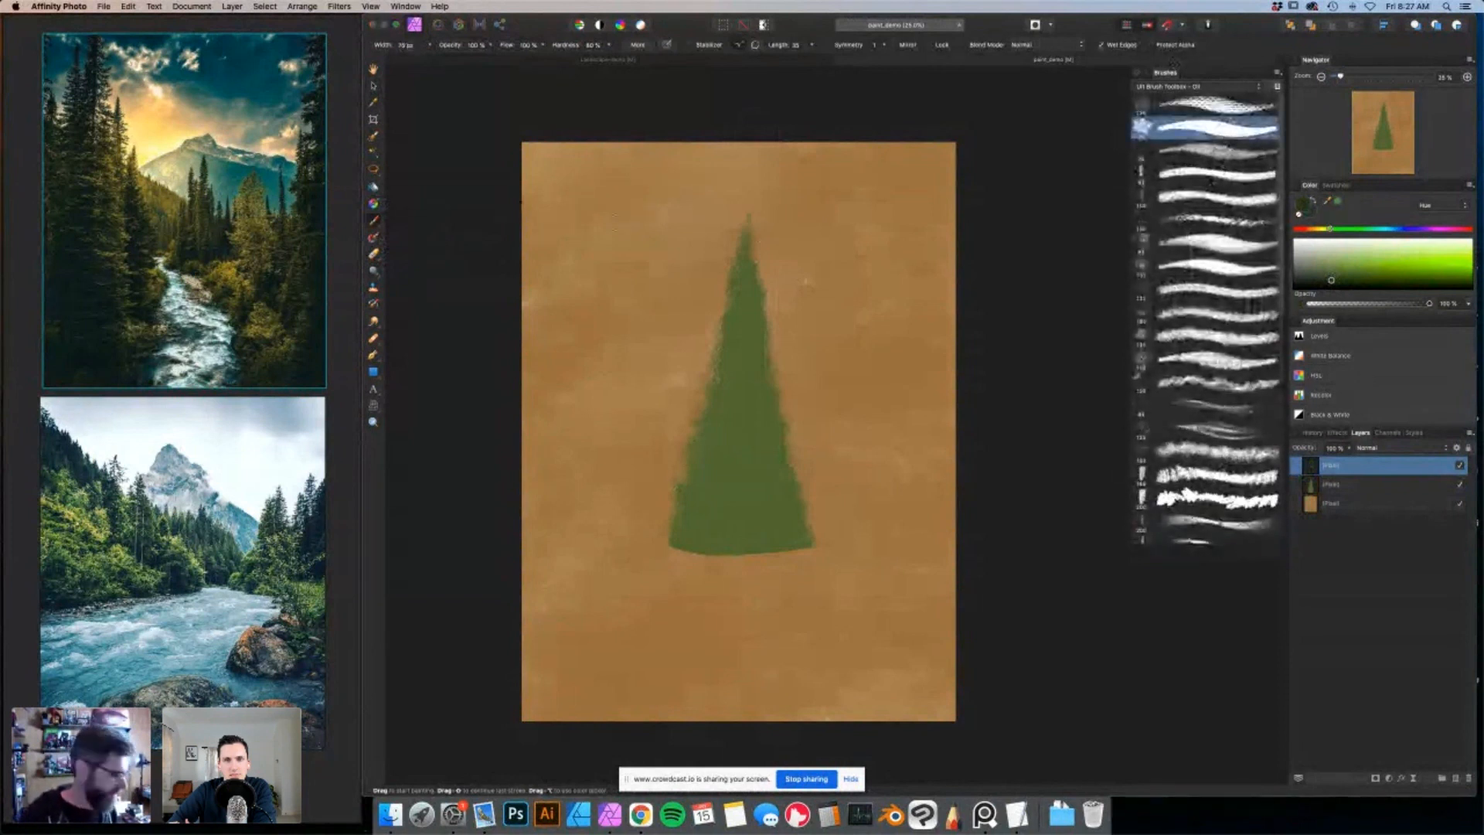
mouse_move(615, 215)
left_mouse_down()
mouse_move(663, 287)
mouse_move(622, 262)
mouse_move(665, 277)
left_mouse_up()
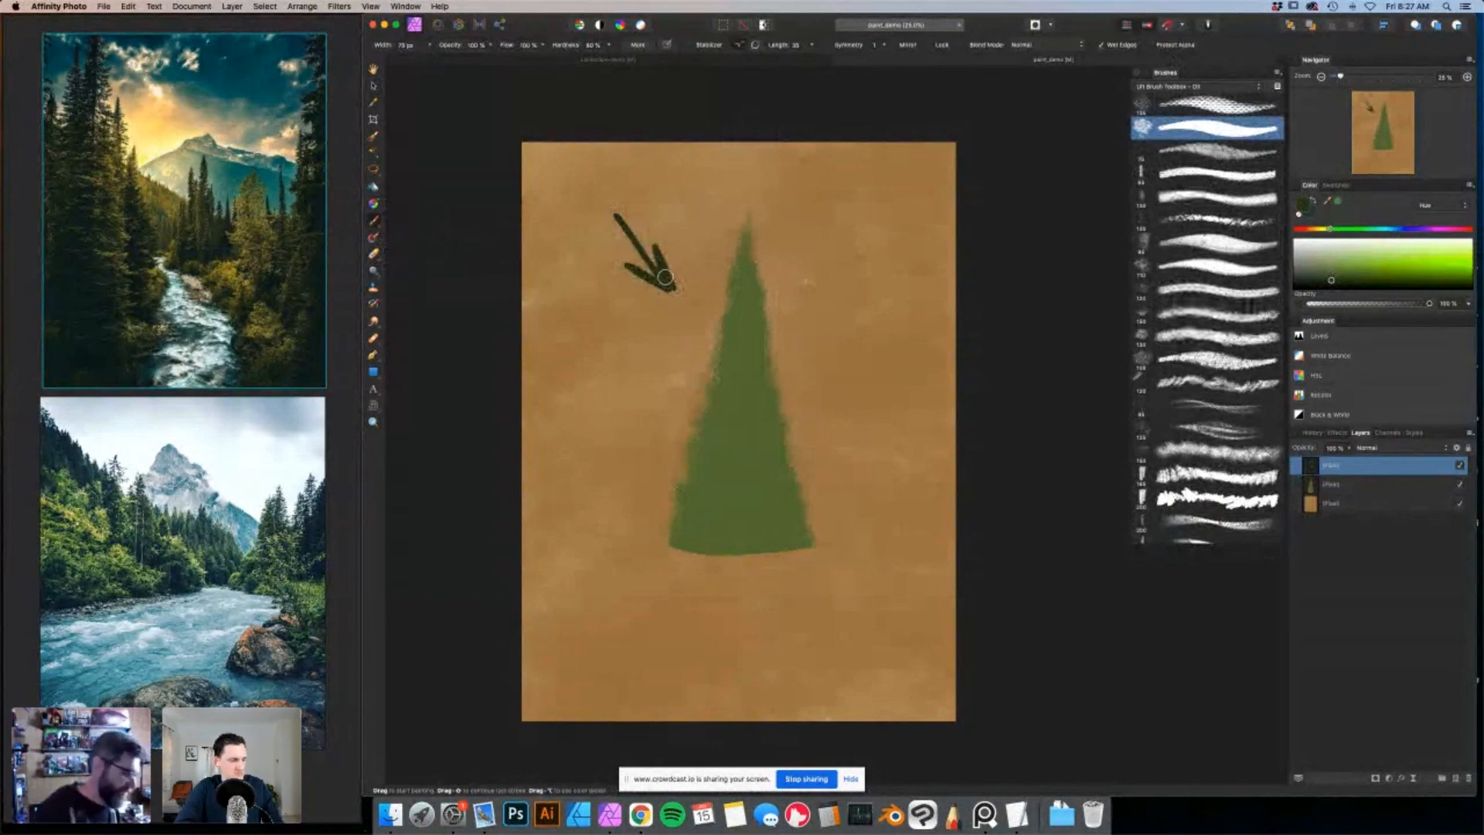
key("super+z")
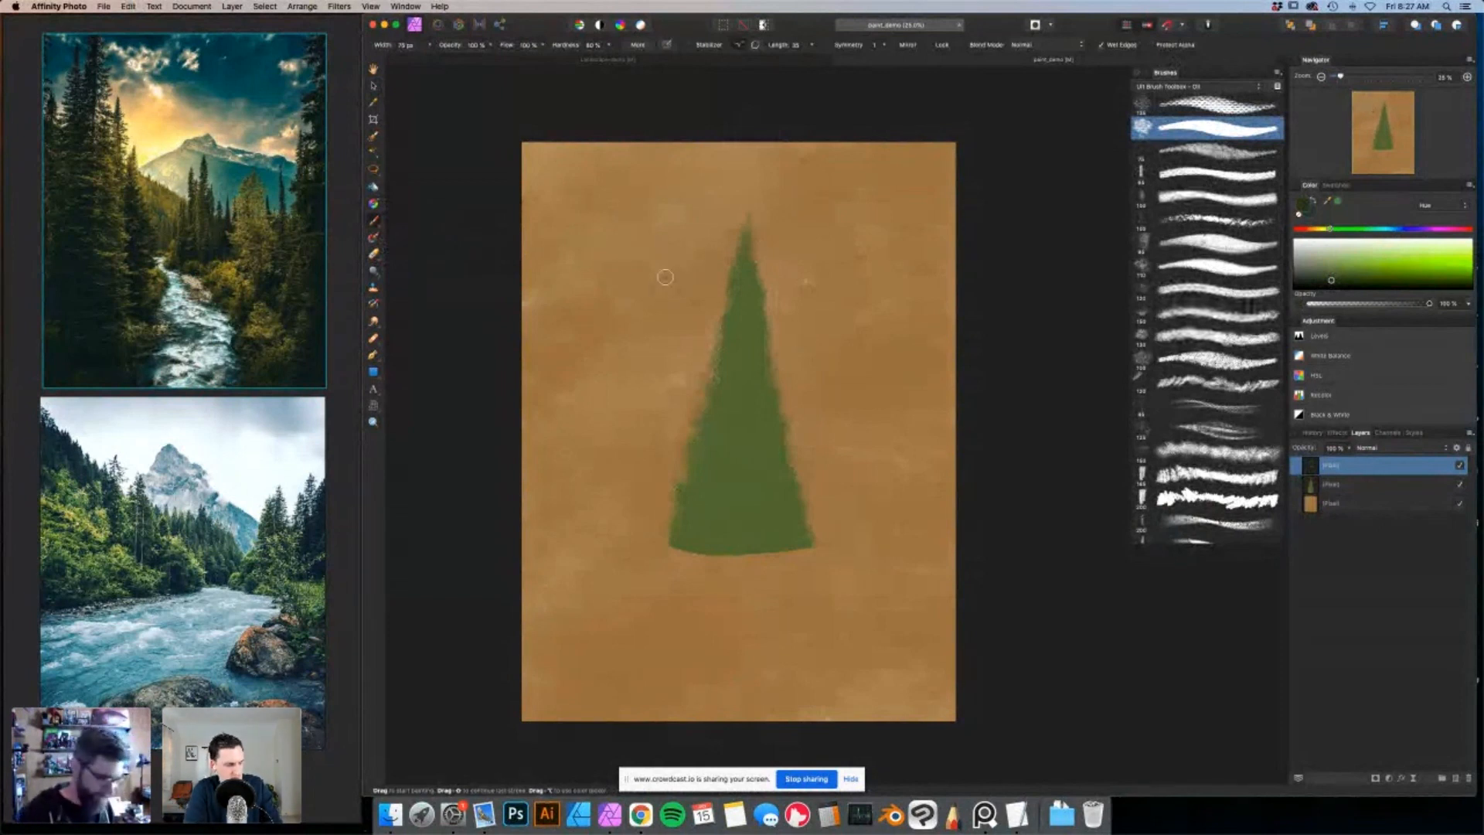
Select the tree layer, choose a dry, broken-textured brush and load the tree's shape as a selection.
left_click(1355, 485)
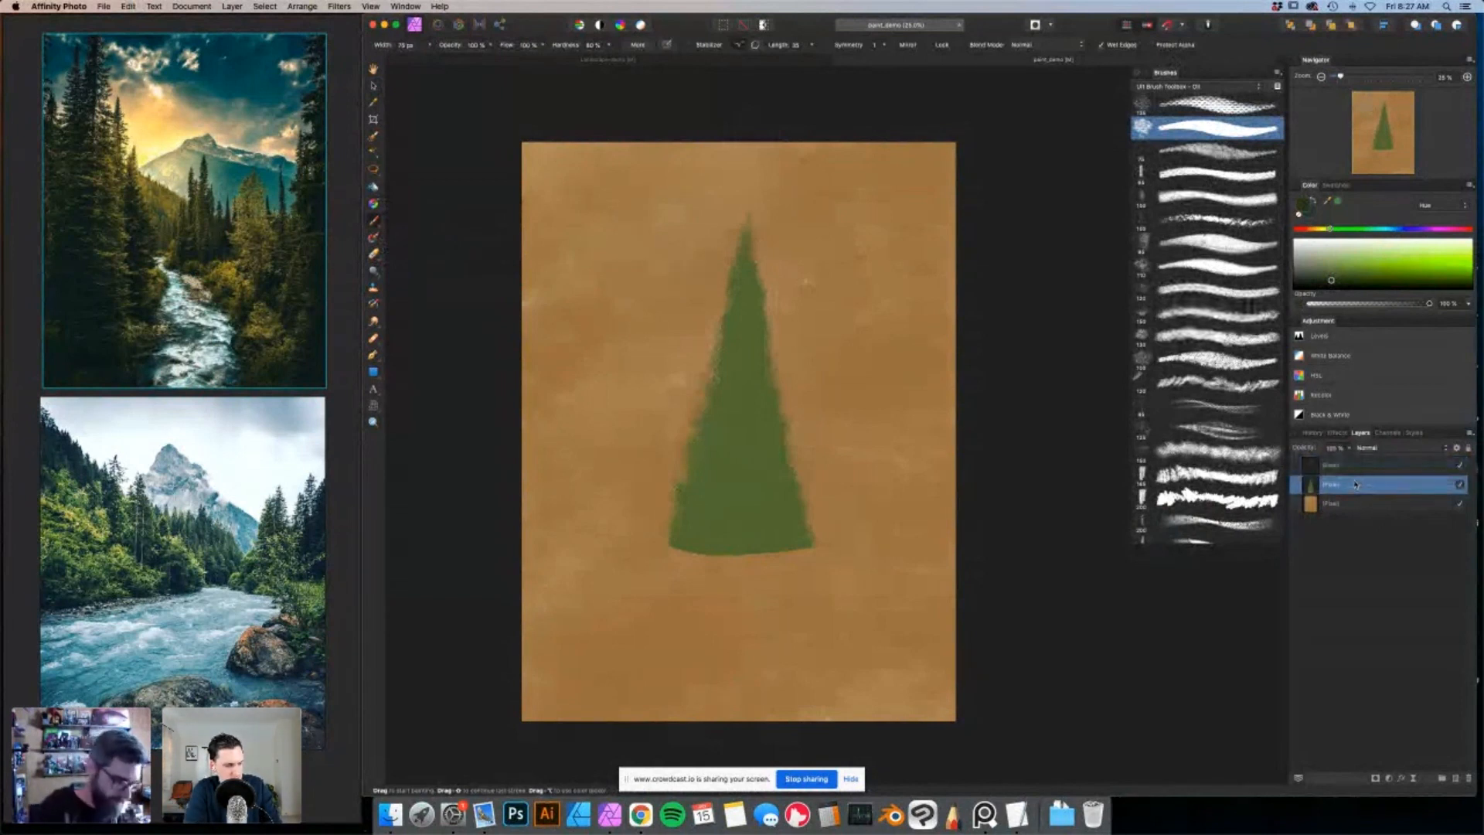
scroll(1203, 435, "down", 10)
scroll(1203, 435, "down", 5)
left_click(1228, 447)
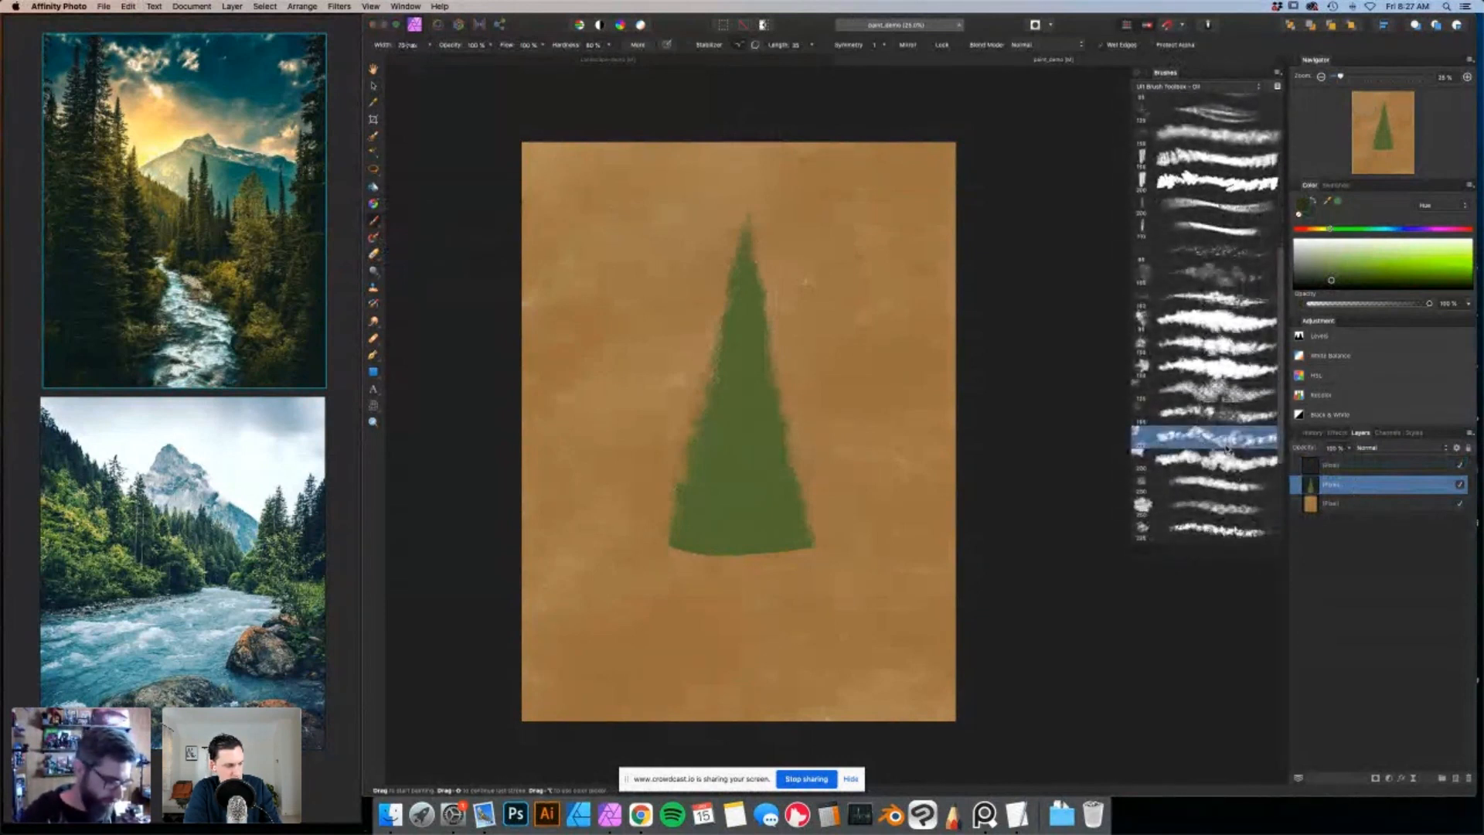
scroll(1236, 444, "down", 3)
left_click(1213, 503)
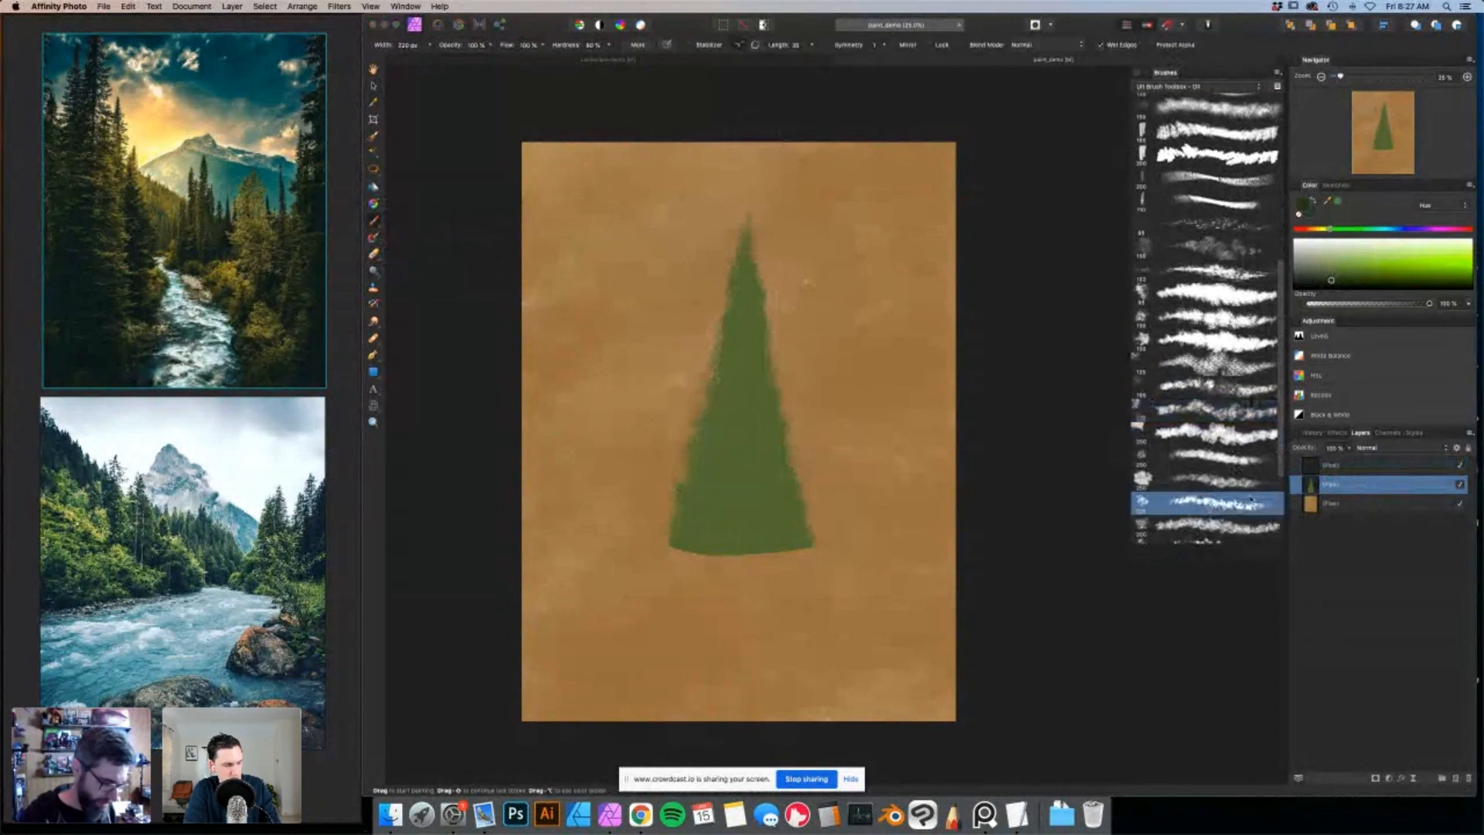
left_click(1311, 496, "super")
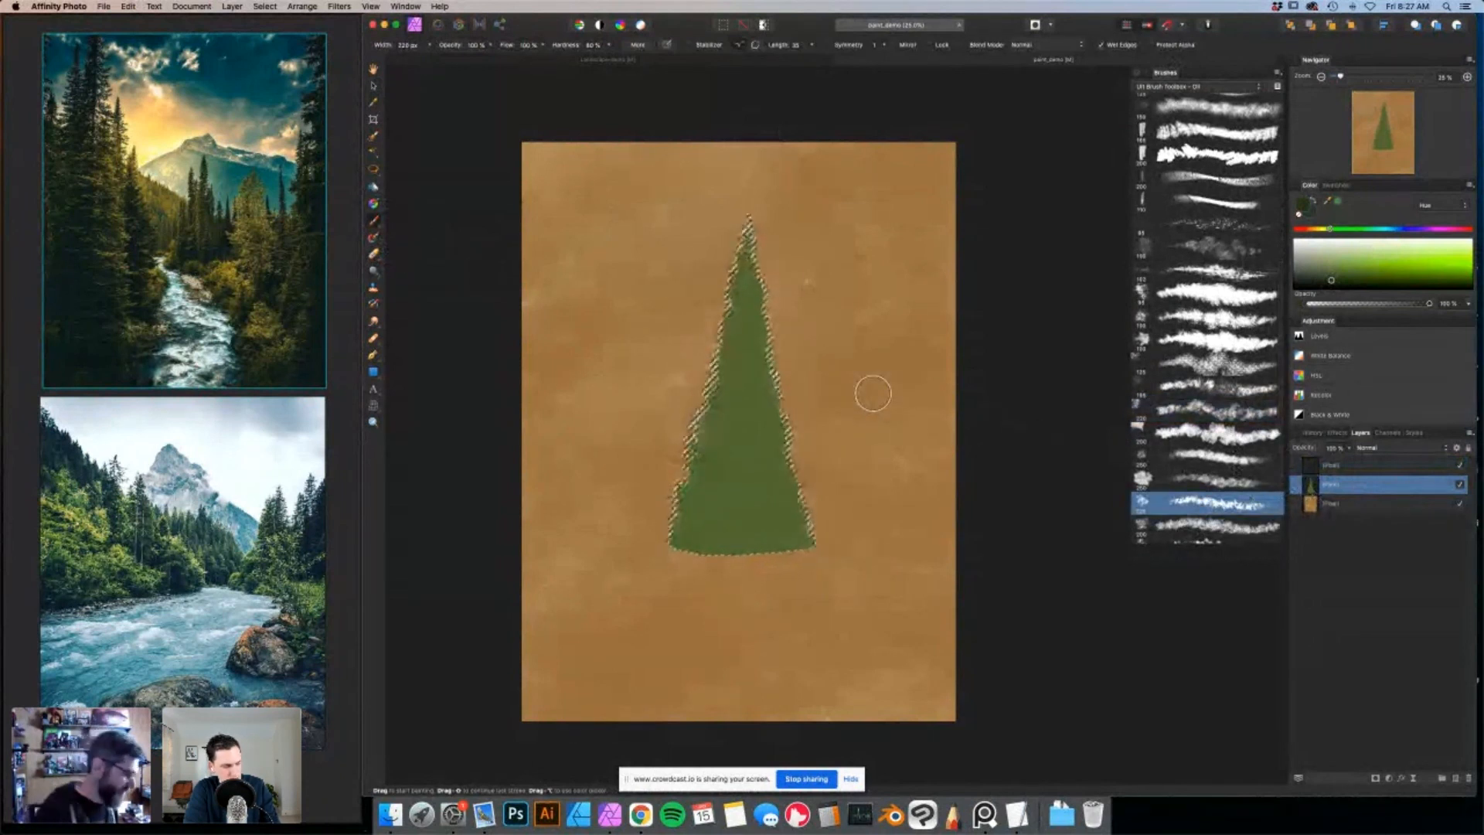
Paint dark green shadow down the tree's right side from tip to base, inside the selection.
left_click_drag(747, 223, 753, 330)
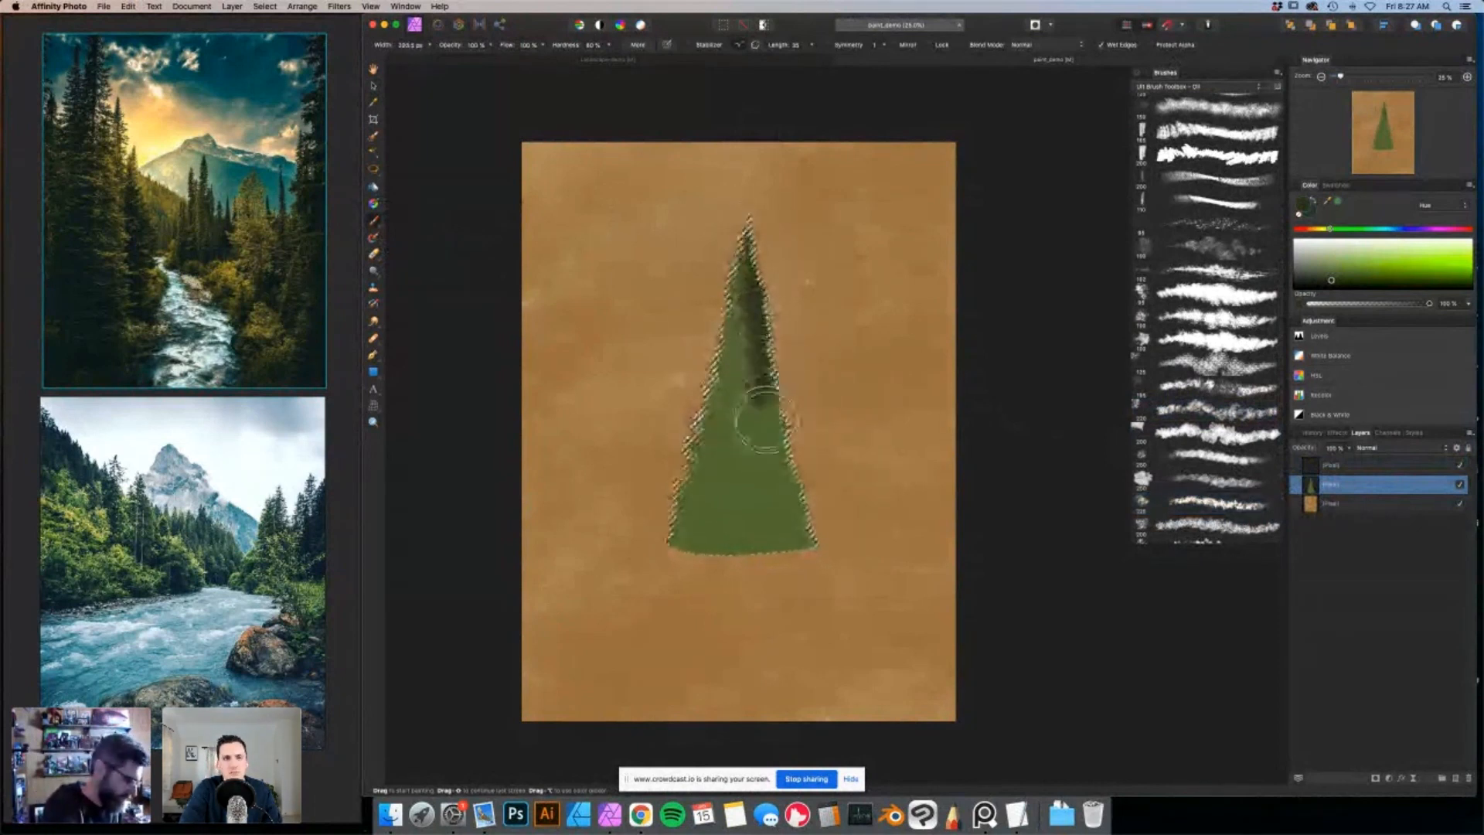
mouse_move(755, 305)
left_mouse_down()
mouse_move(785, 431)
mouse_move(768, 563)
left_mouse_up()
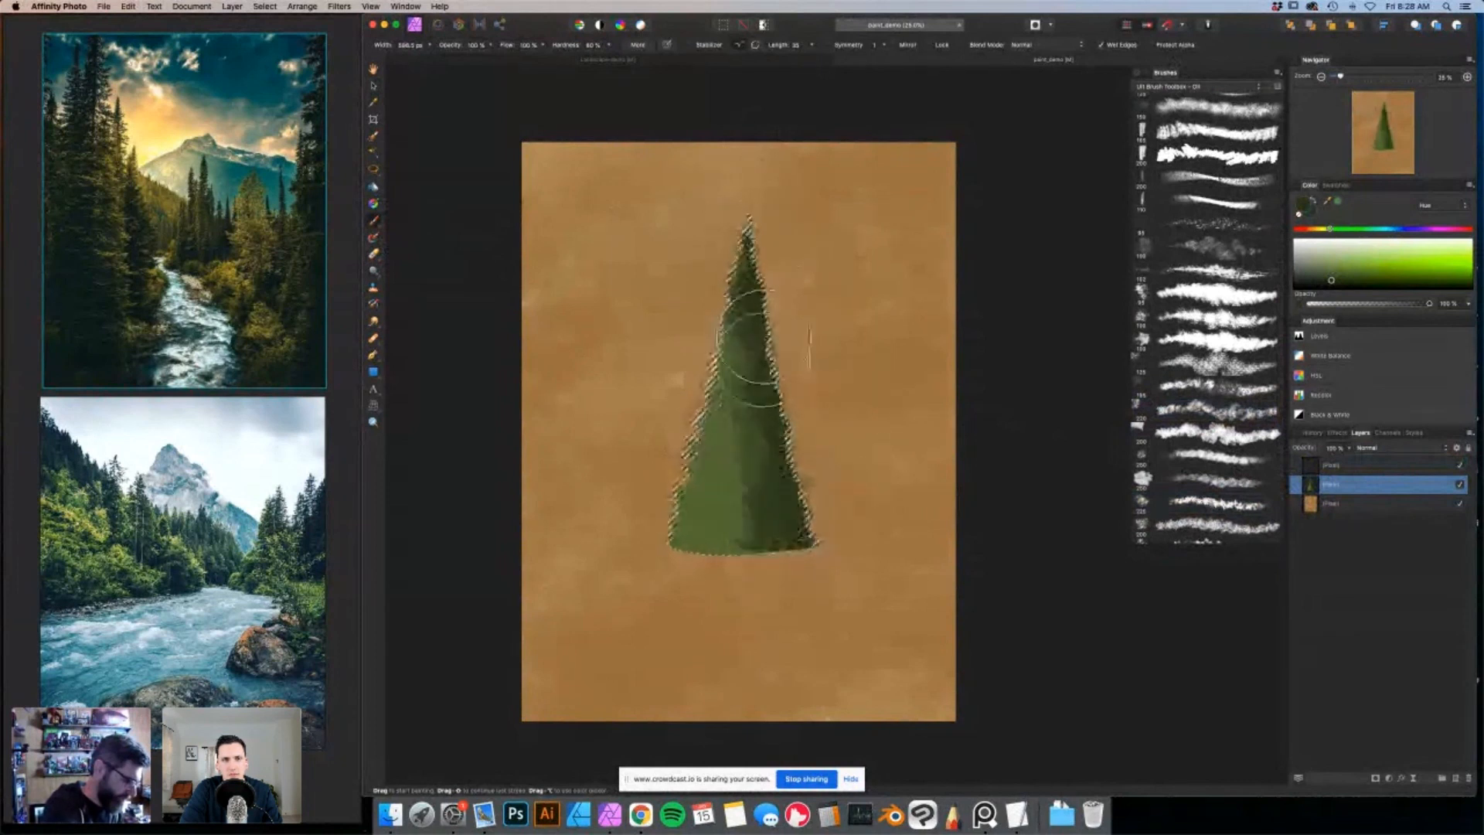
left_click_drag(764, 290, 811, 440)
left_click_drag(790, 491, 719, 556)
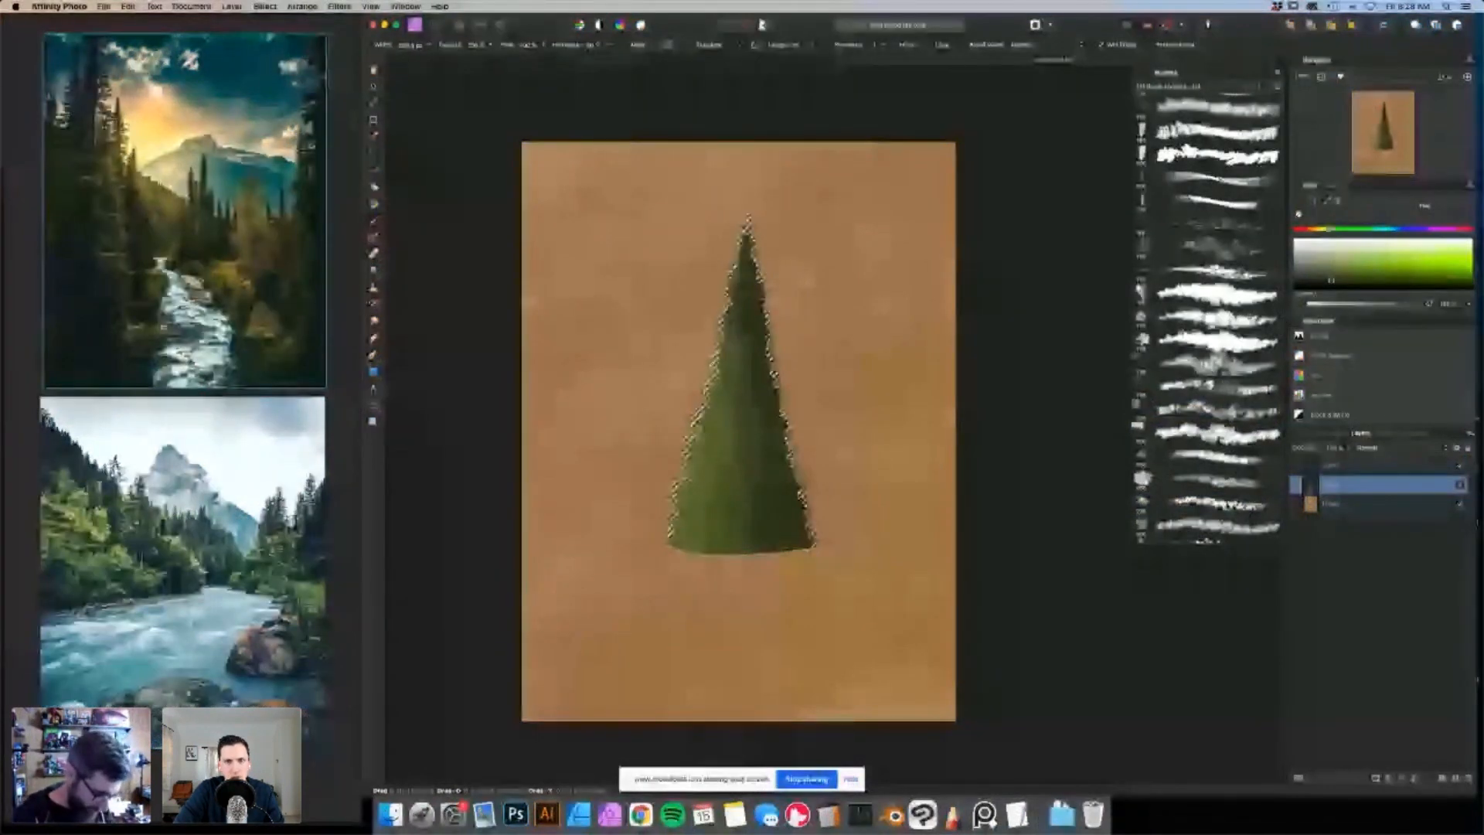
Add a pixel layer directly above the tree, set the paint colour to yellow-green and choose the dry, broken-textured brush.
scroll(1225, 506, "down", 2)
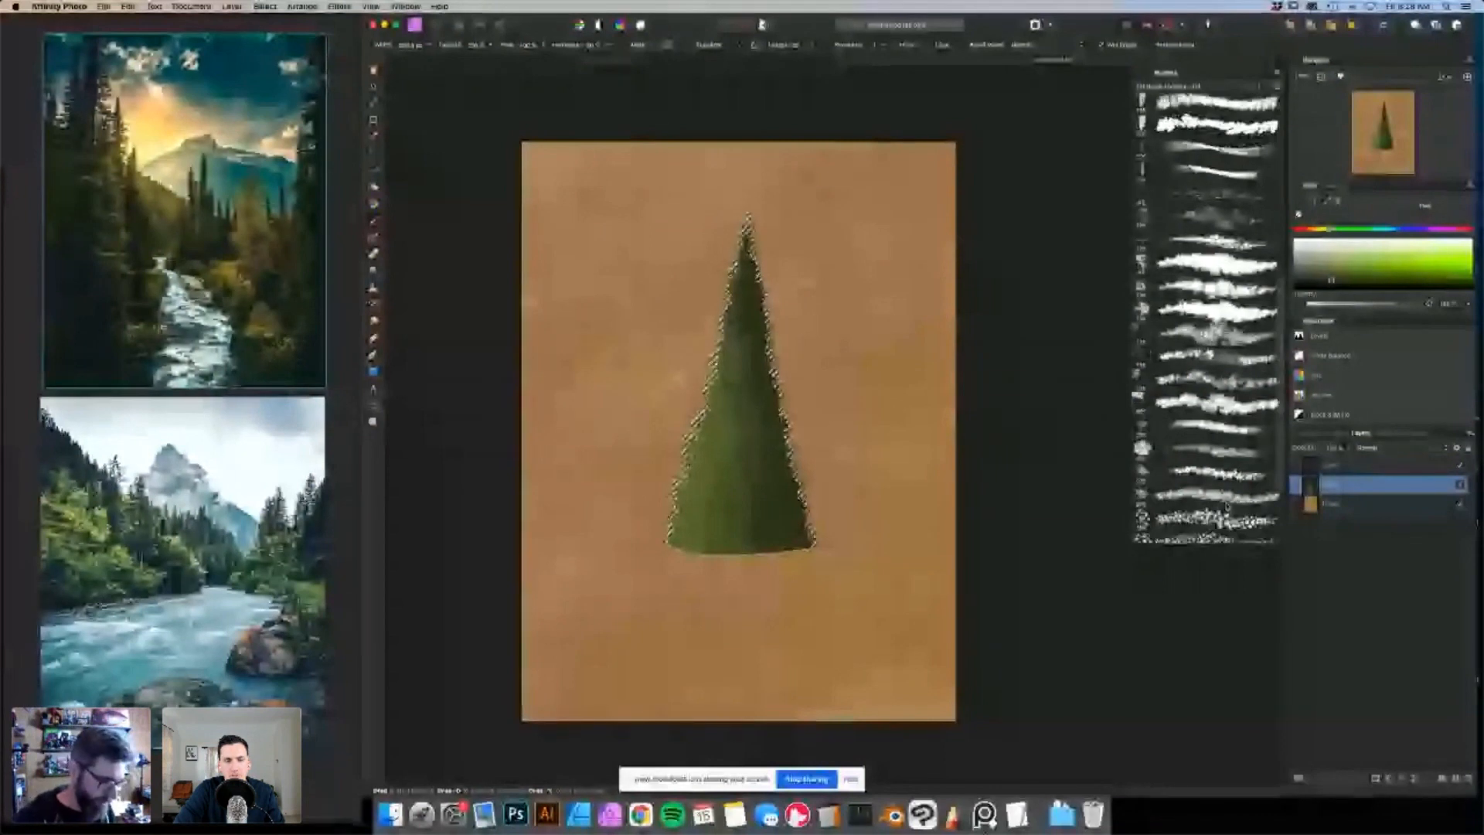
scroll(1226, 504, "down", 3)
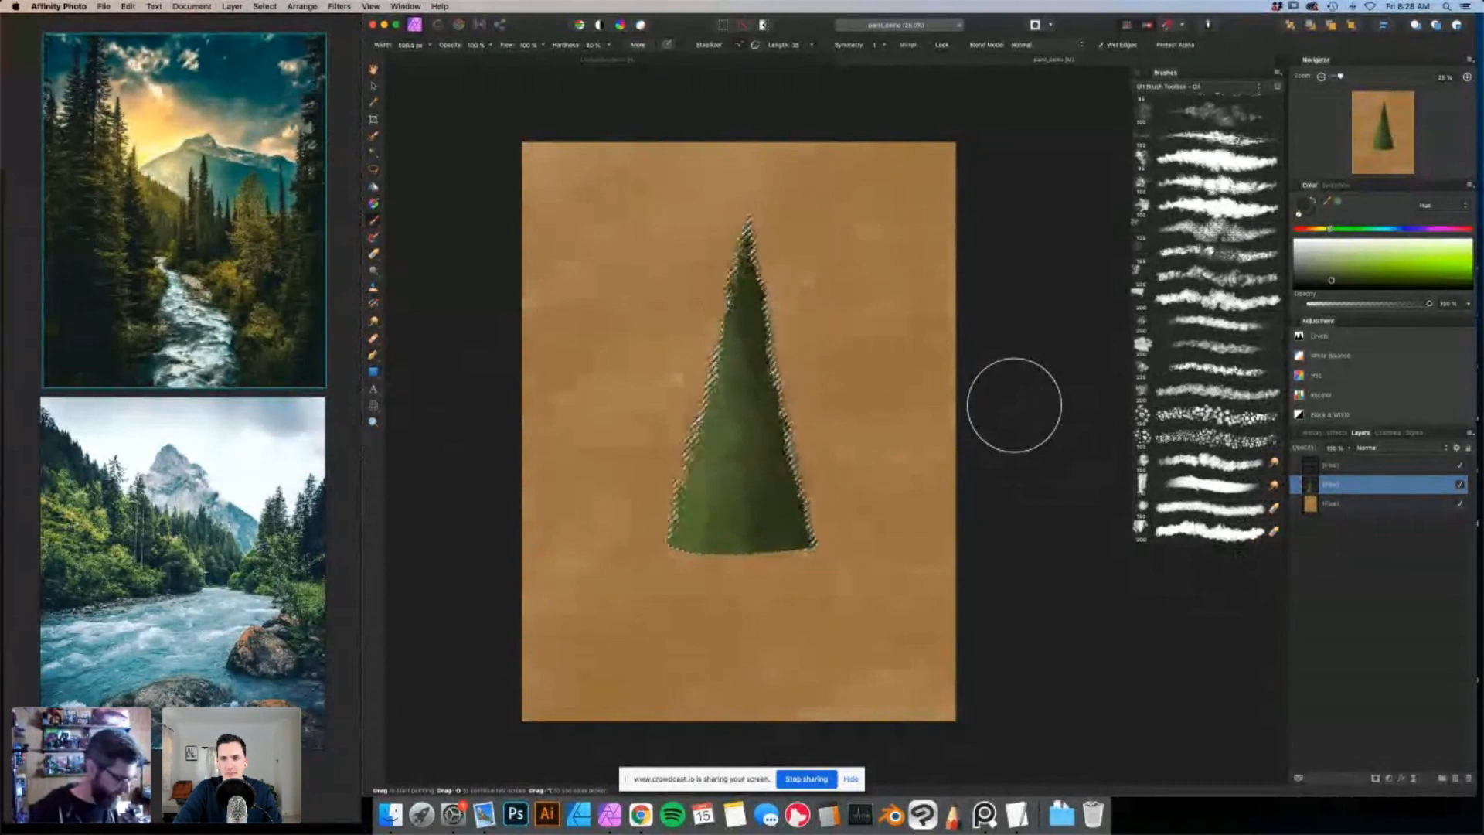
left_click(1444, 778)
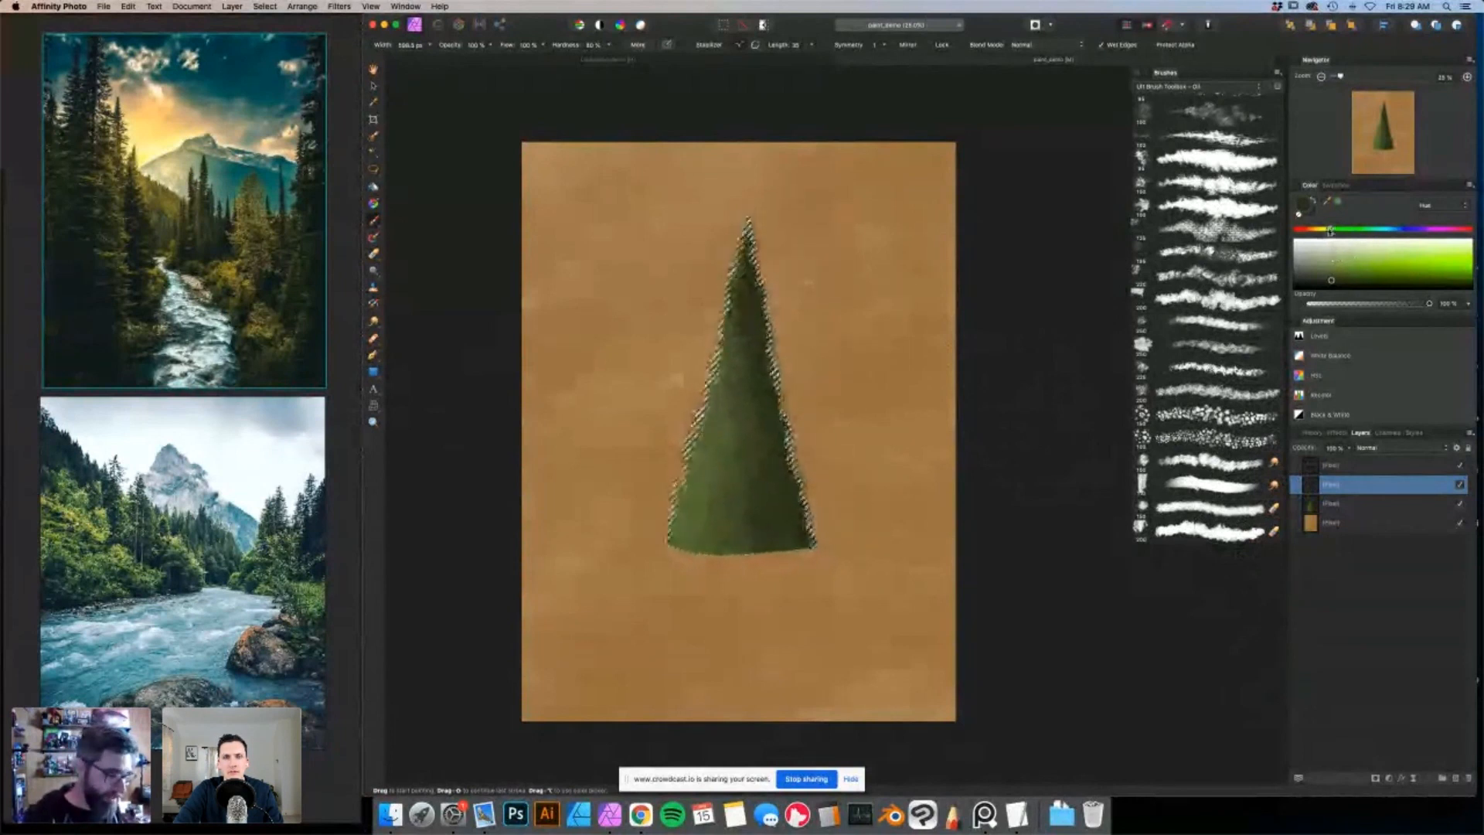
left_click_drag(1330, 230, 1354, 264)
left_click(1343, 267)
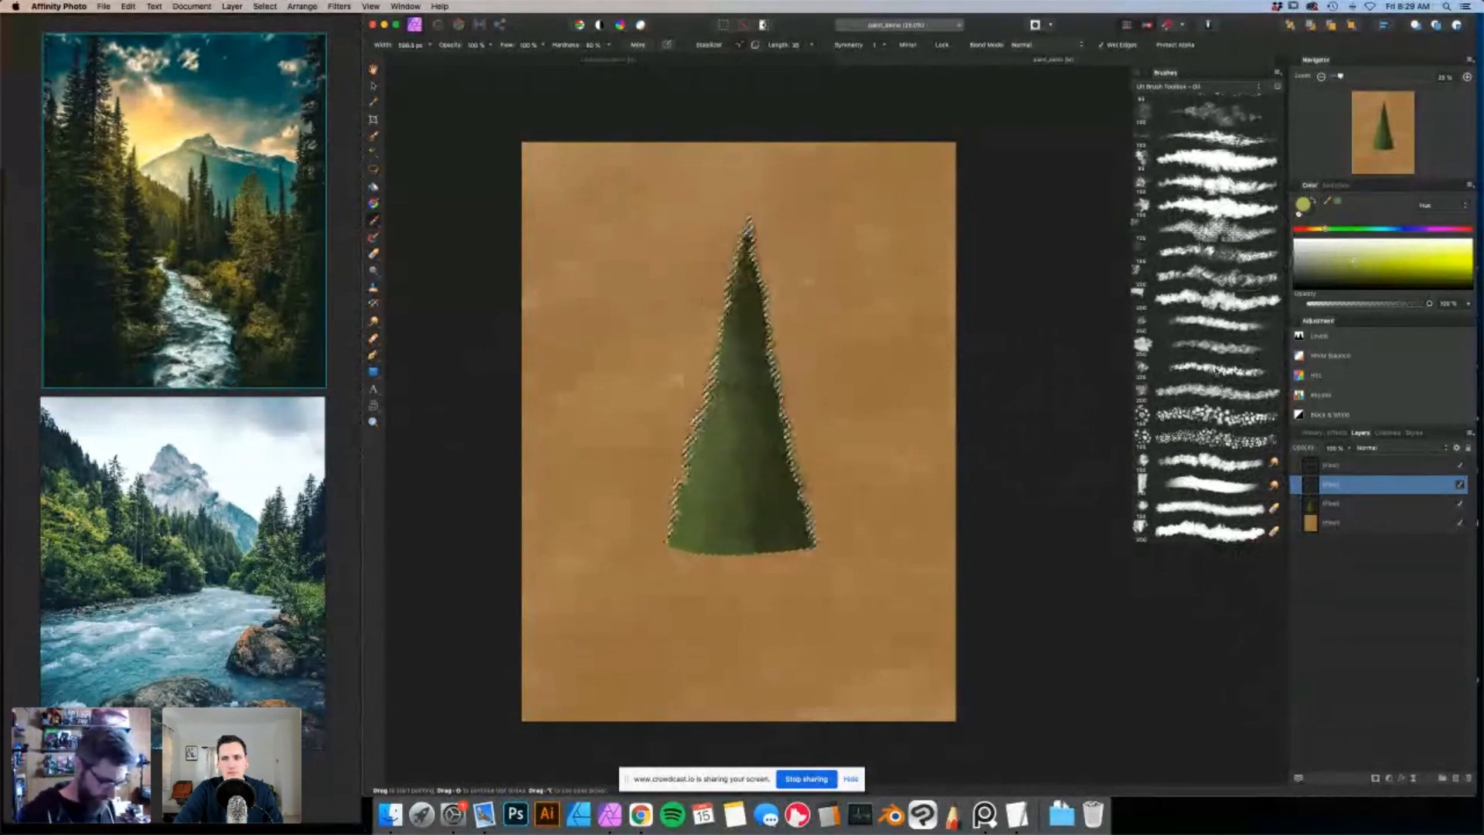
left_click(1235, 370)
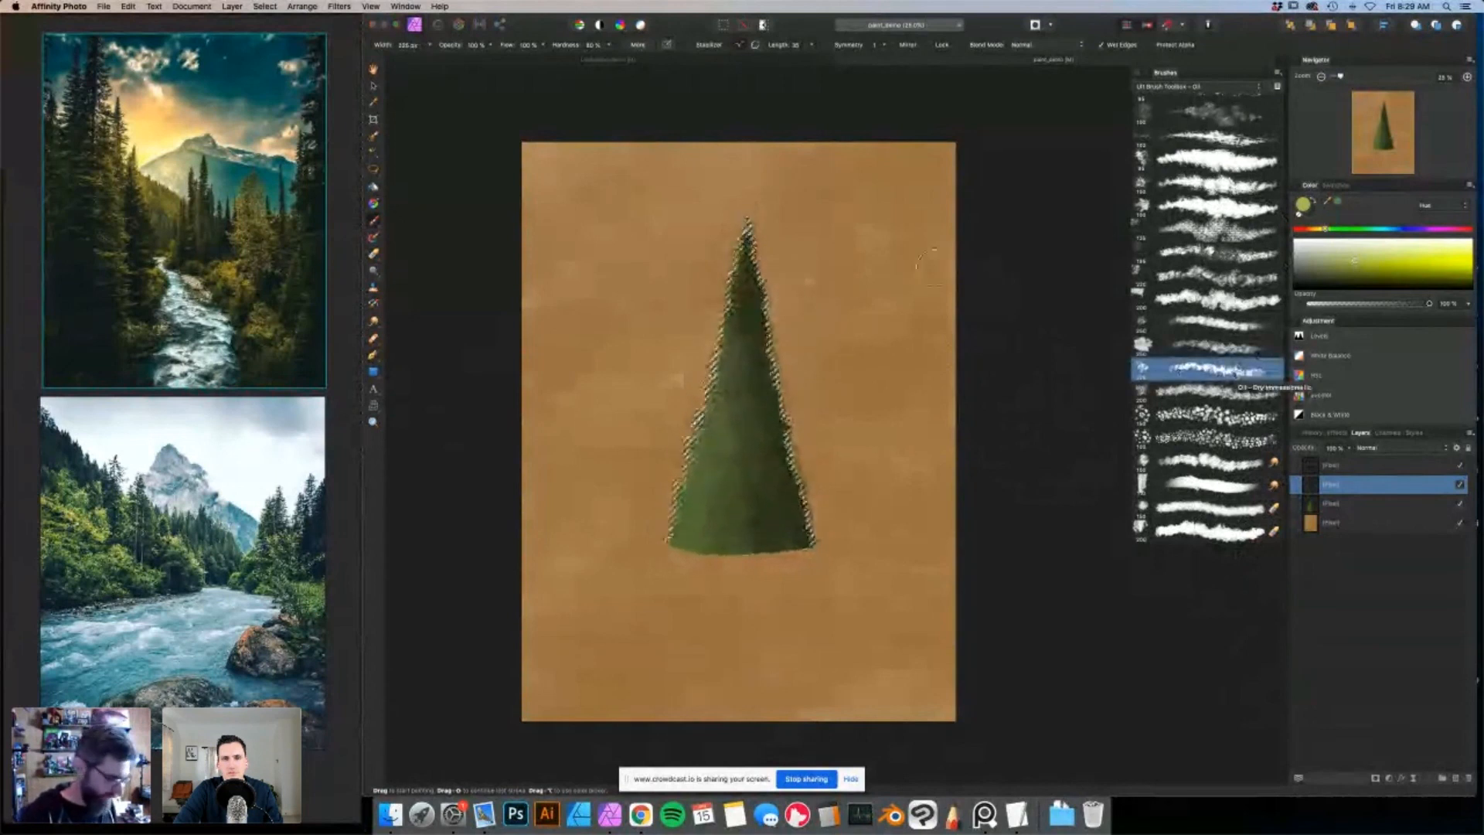
Enlarge the brush, paint yellow-green highlights along the tree's left side within the selection, and deselect.
key("]")
key("]")
key("]")
key("]")
key("]")
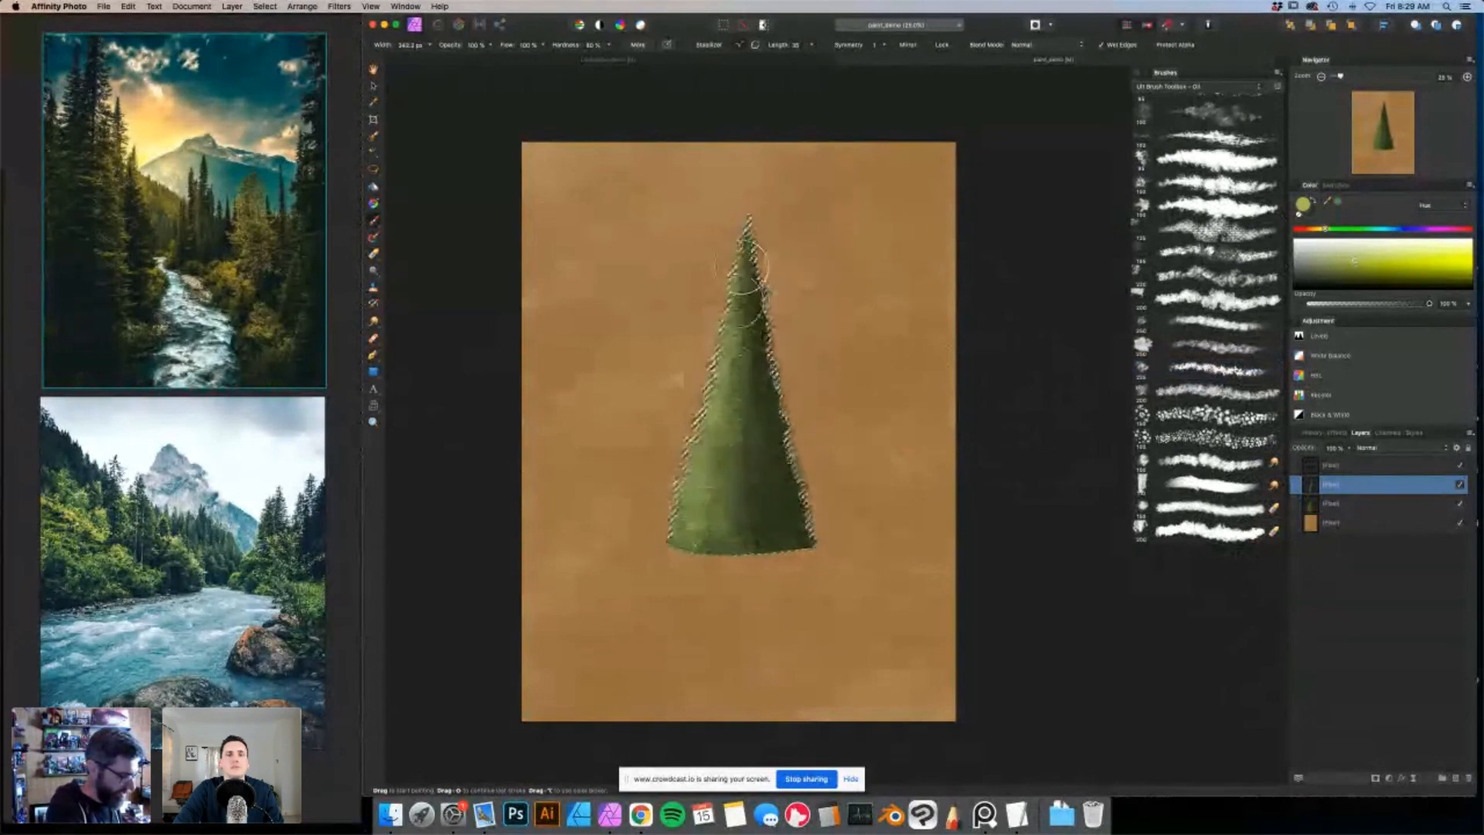
left_click_drag(741, 238, 730, 225)
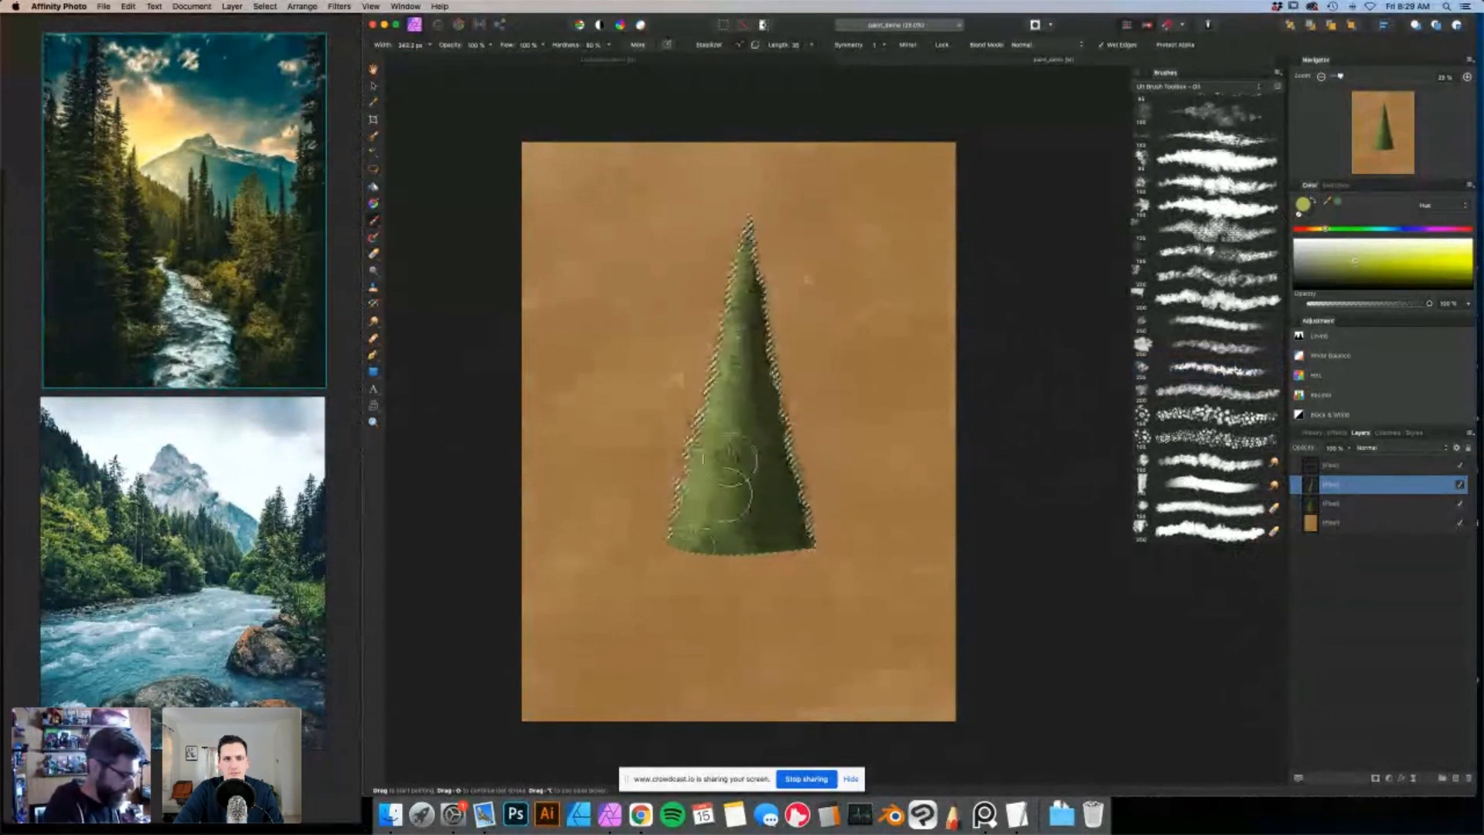
key("super+d")
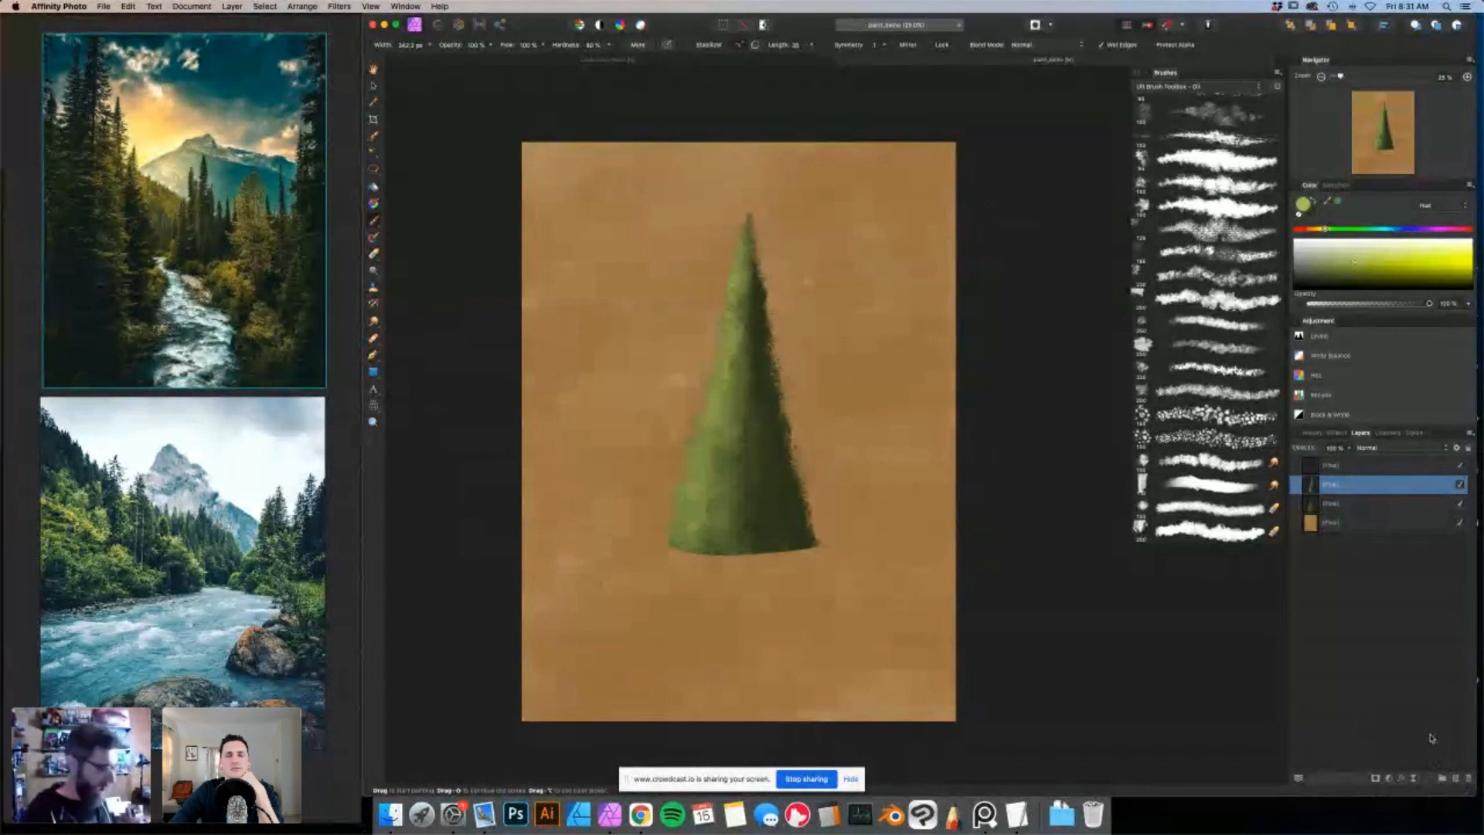
Select the empty top layer, set a paler yellow paint colour and choose a sparse, speckled brush.
left_click(1346, 466)
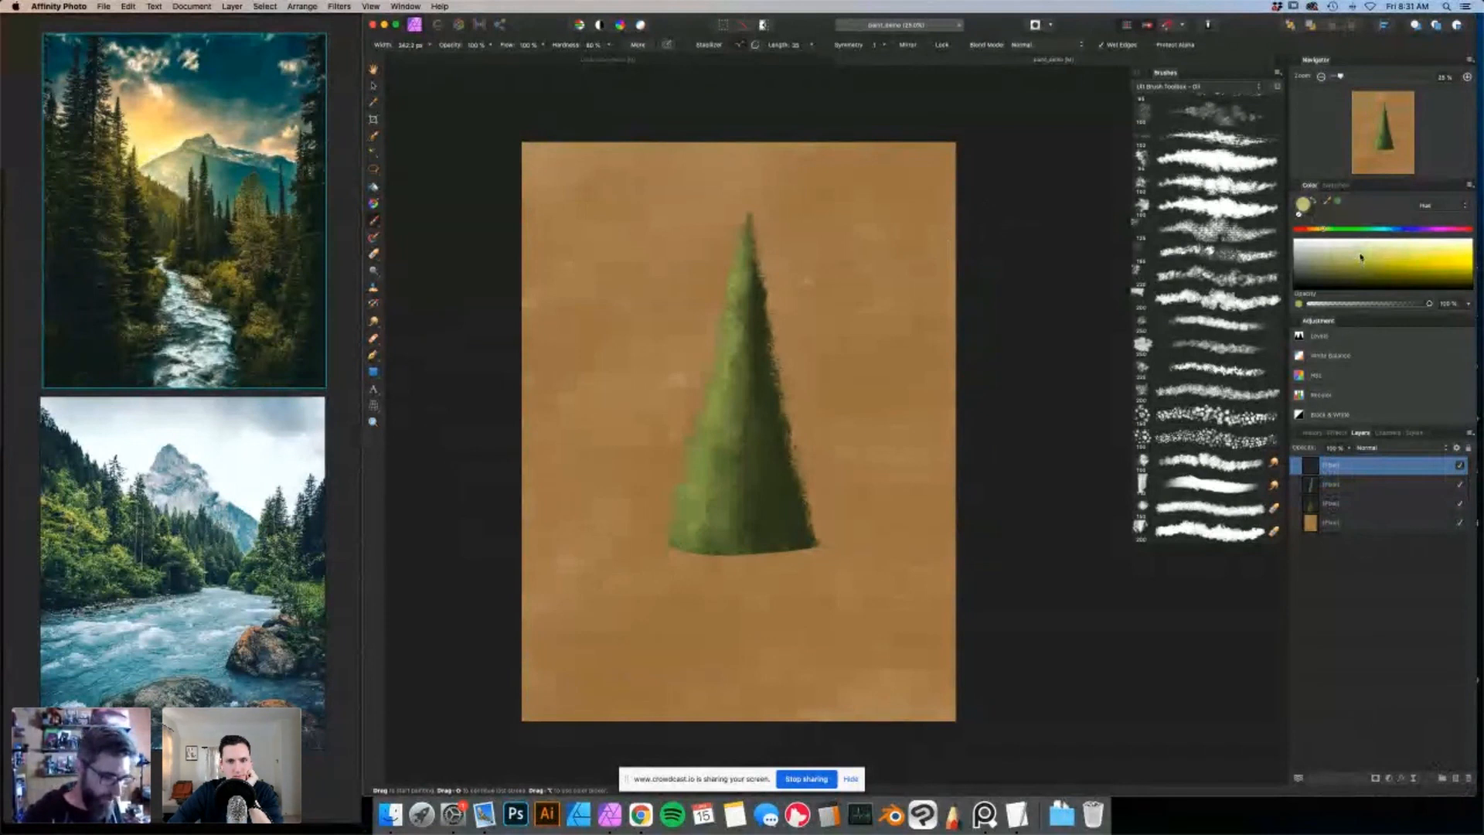
scroll(1221, 366, "up", 2)
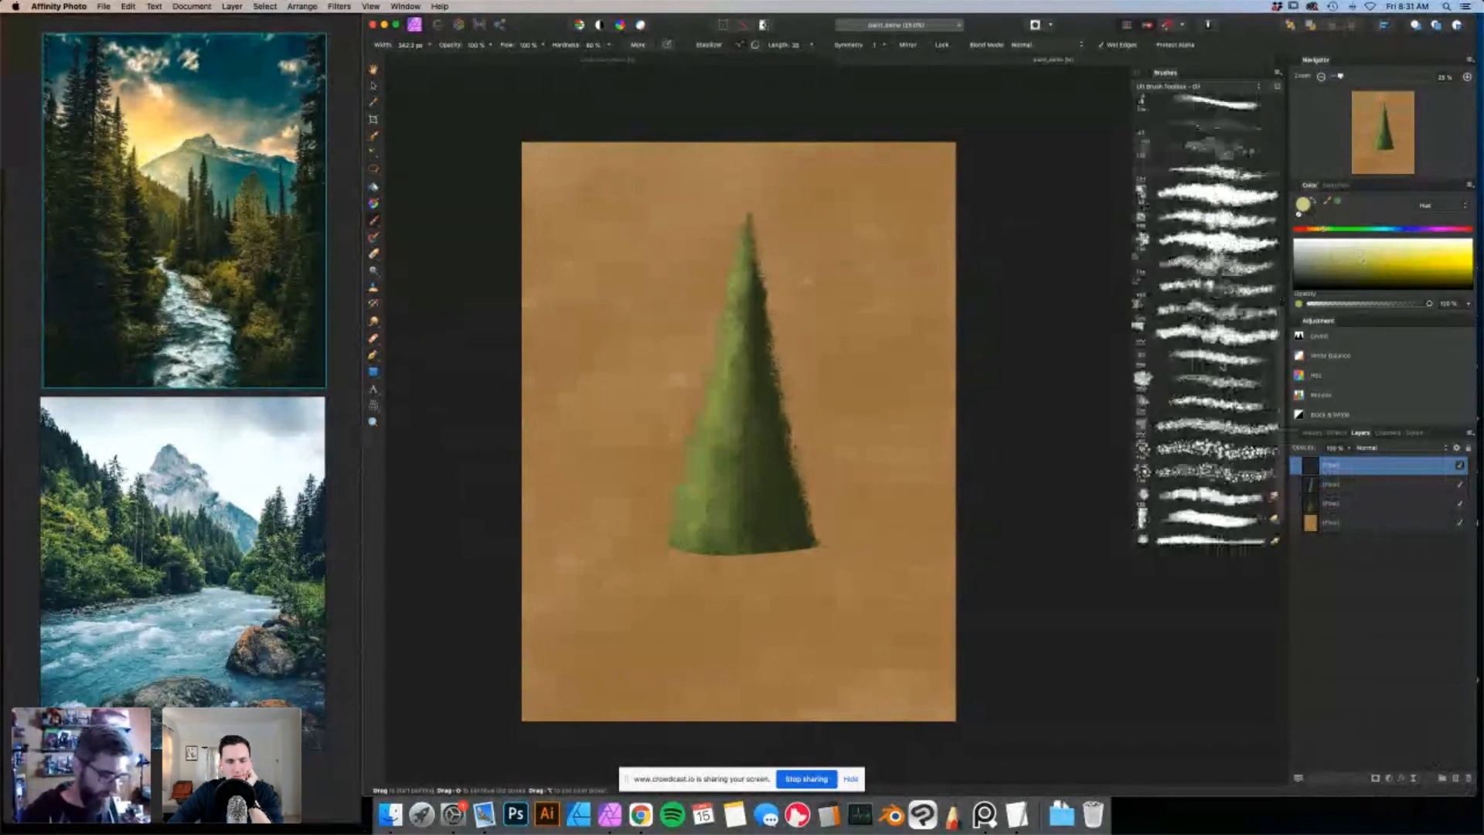
scroll(1213, 309, "up", 3)
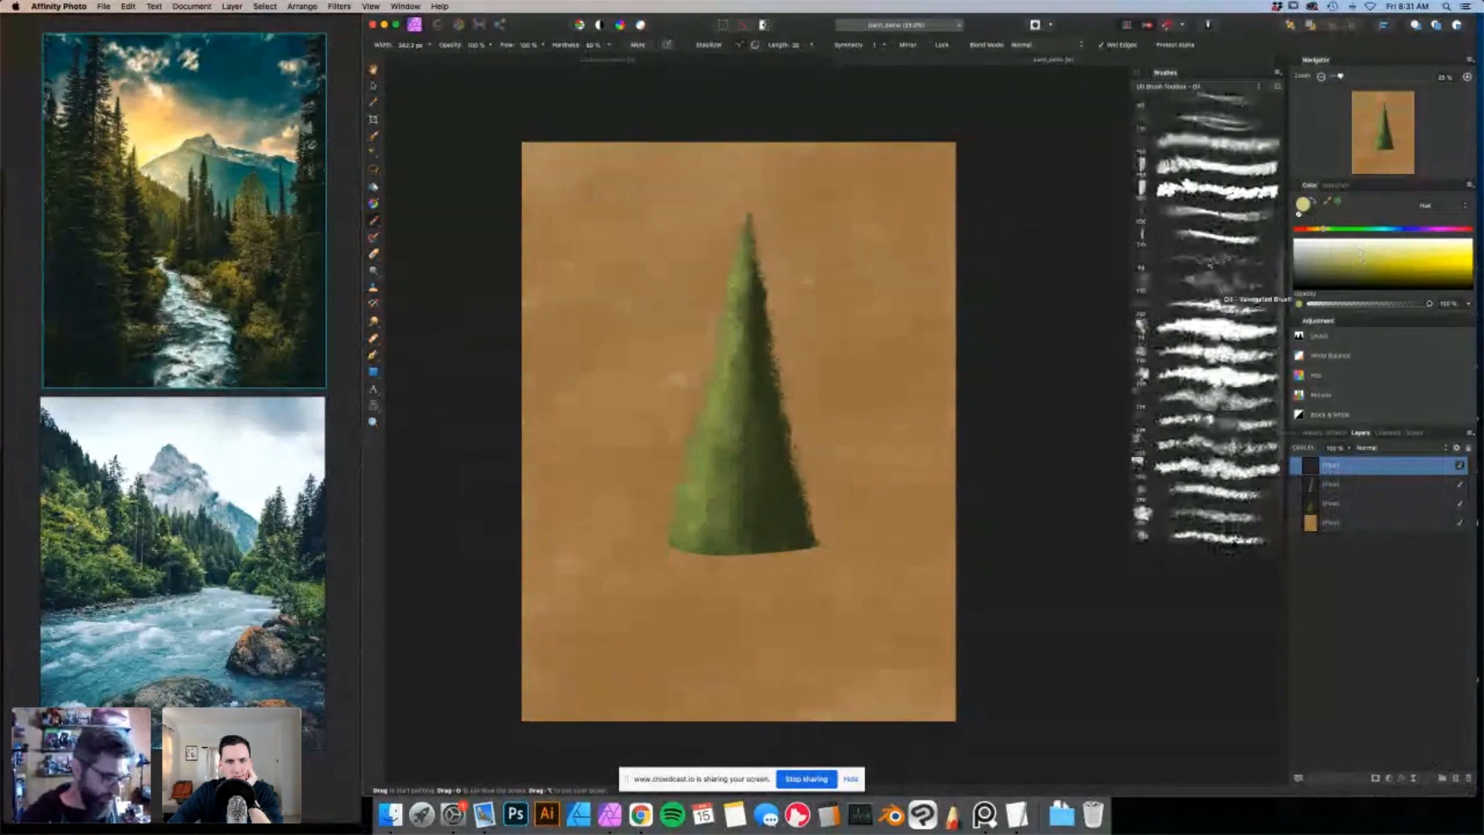
left_click(1211, 262)
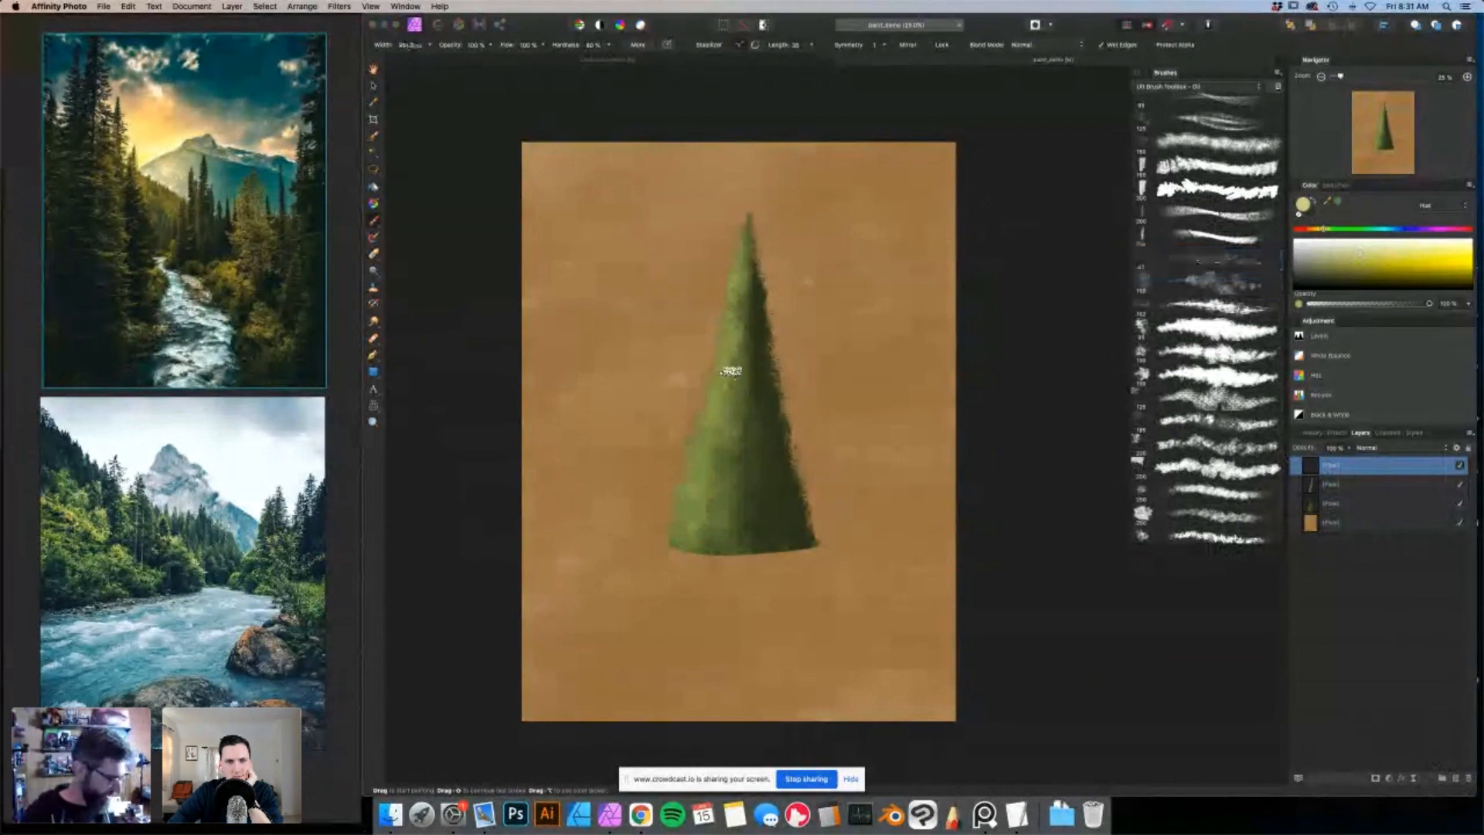
Enlarge the speckled brush and paint pale yellow speckled highlights down the lit left side and centre of the tree.
key("]")
key("]")
key("]")
key("]")
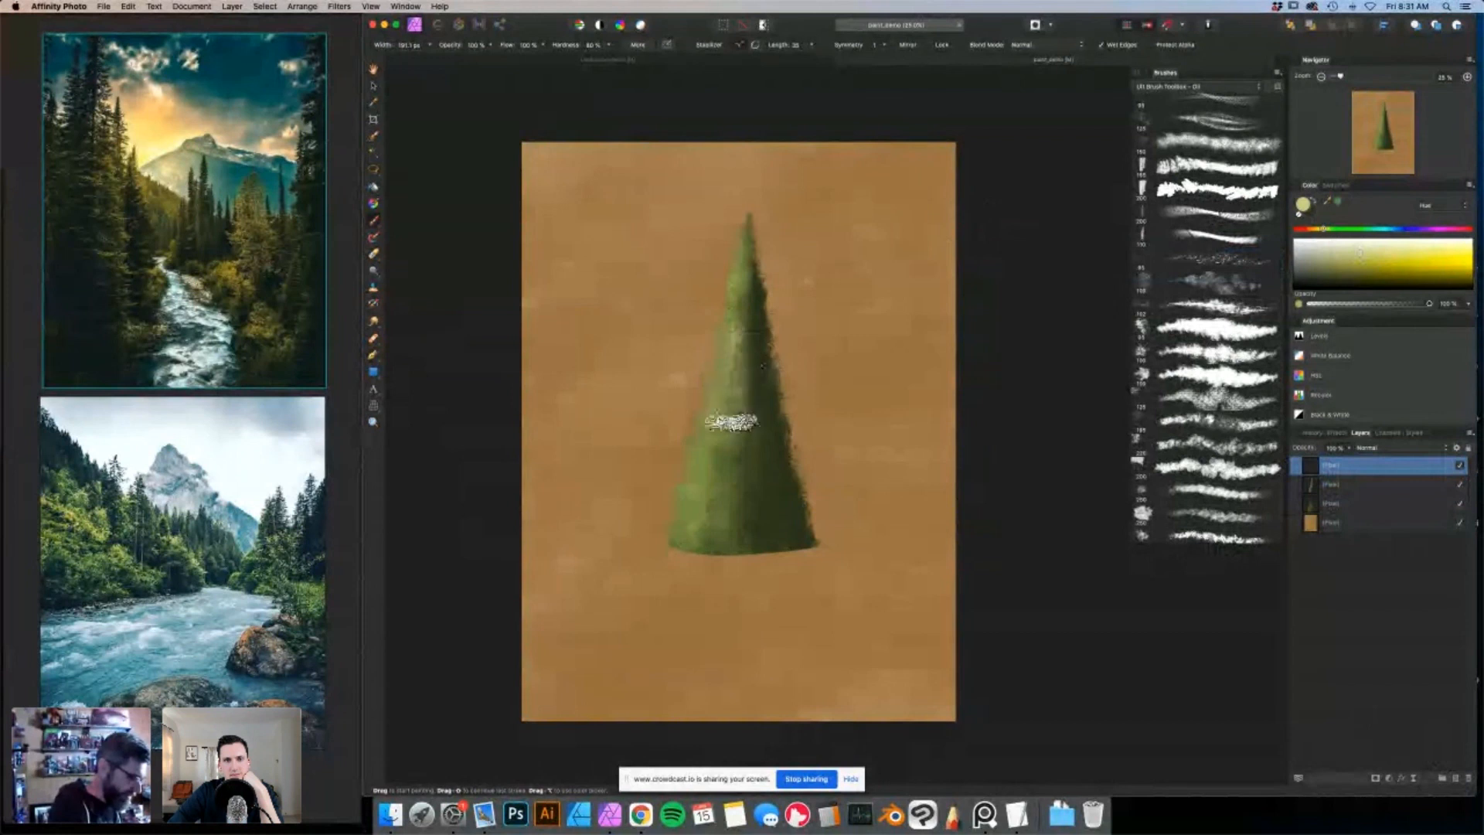
key("bracketright")
key("bracketright")
key("bracketright")
key("bracketright")
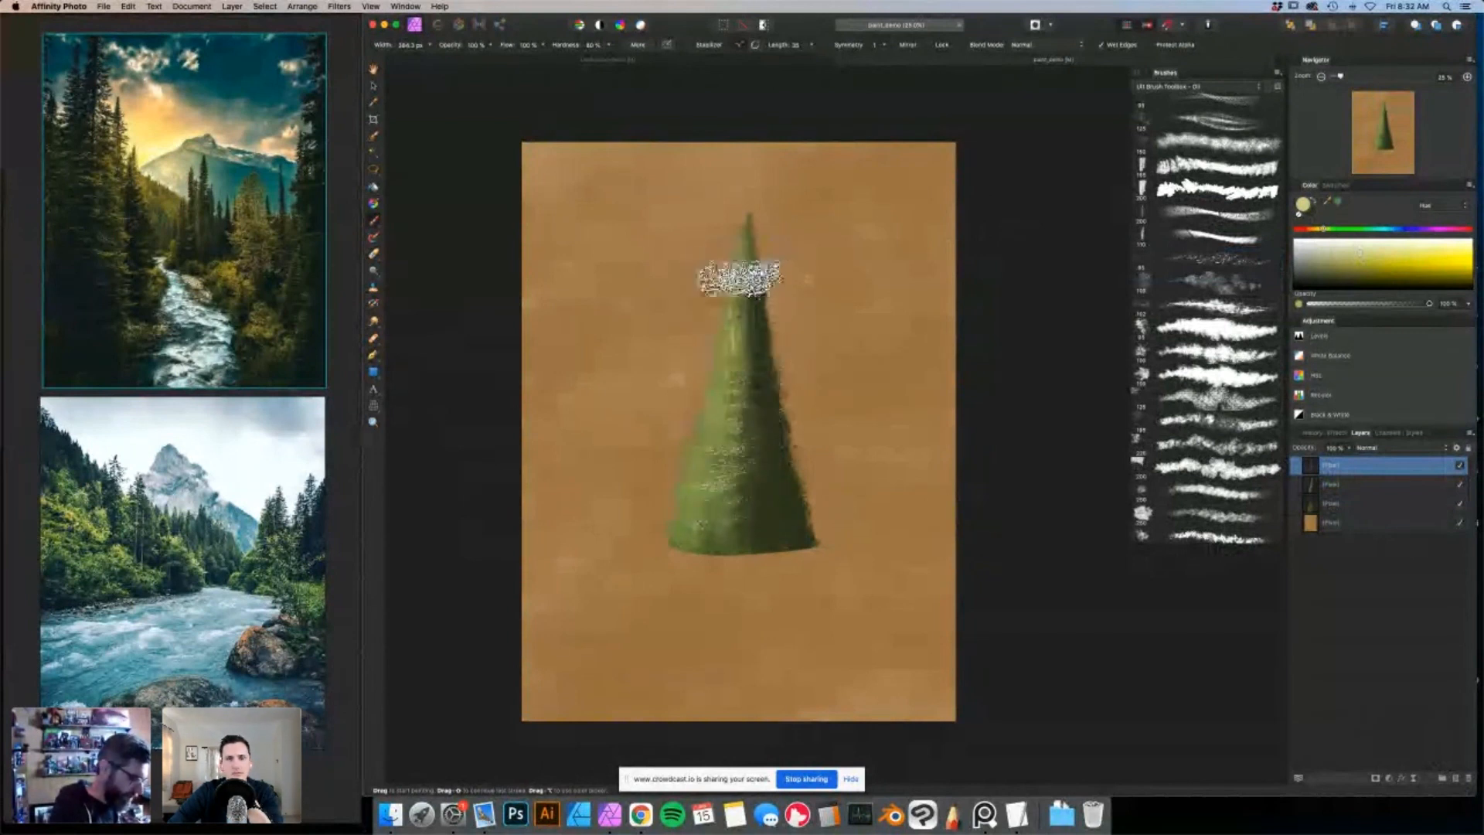
mouse_move(744, 328)
left_mouse_down()
mouse_move(698, 503)
mouse_move(715, 531)
mouse_move(739, 489)
mouse_move(743, 263)
mouse_move(728, 491)
mouse_move(739, 533)
mouse_move(724, 526)
mouse_move(739, 497)
mouse_move(737, 278)
mouse_move(705, 410)
mouse_move(706, 490)
left_mouse_up()
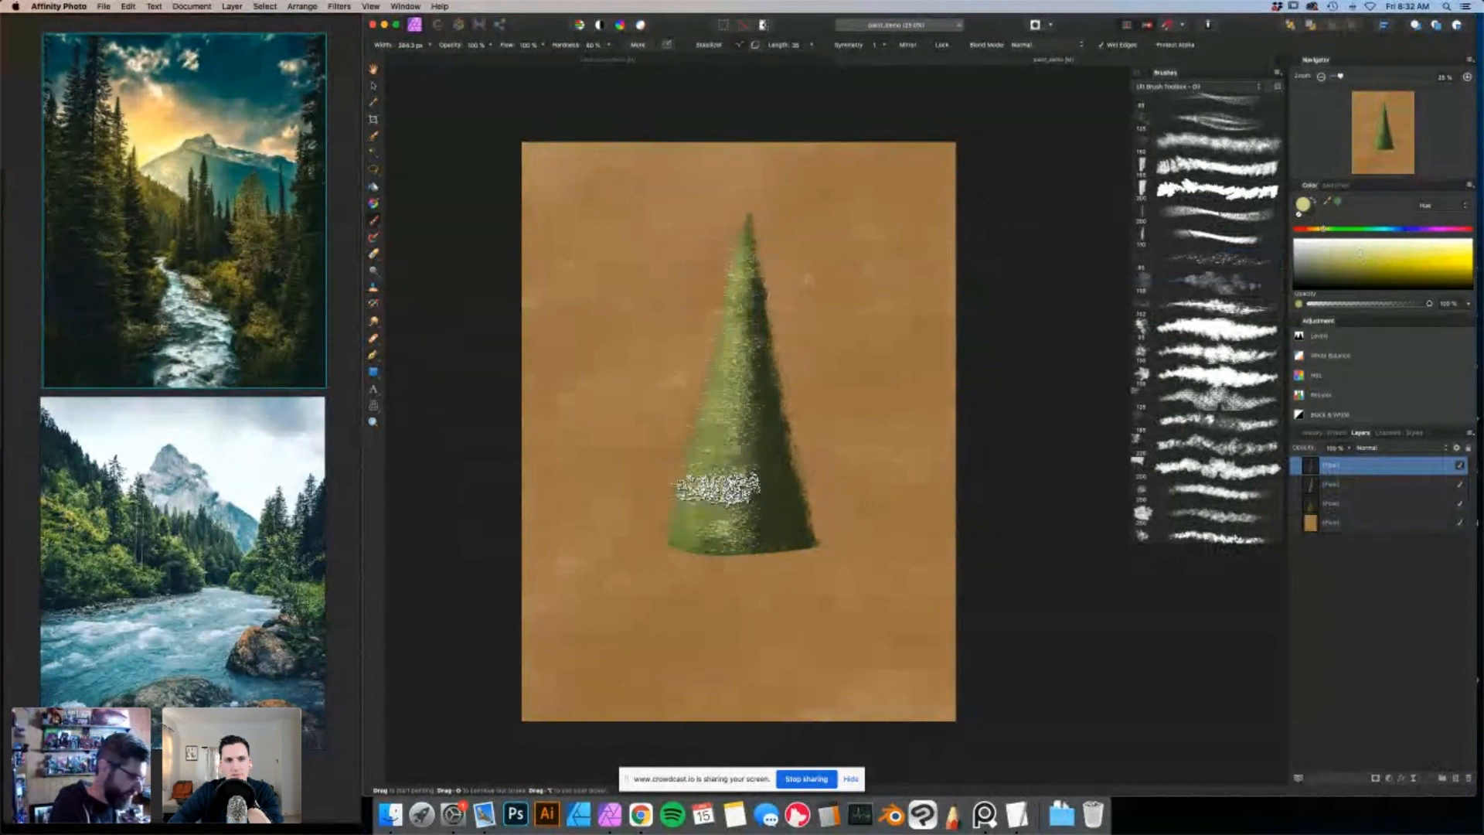
Erase parts of the pale speckles from tip to base with the Erase Brush, using an enlarged version of the same speckled brush.
left_click(374, 270)
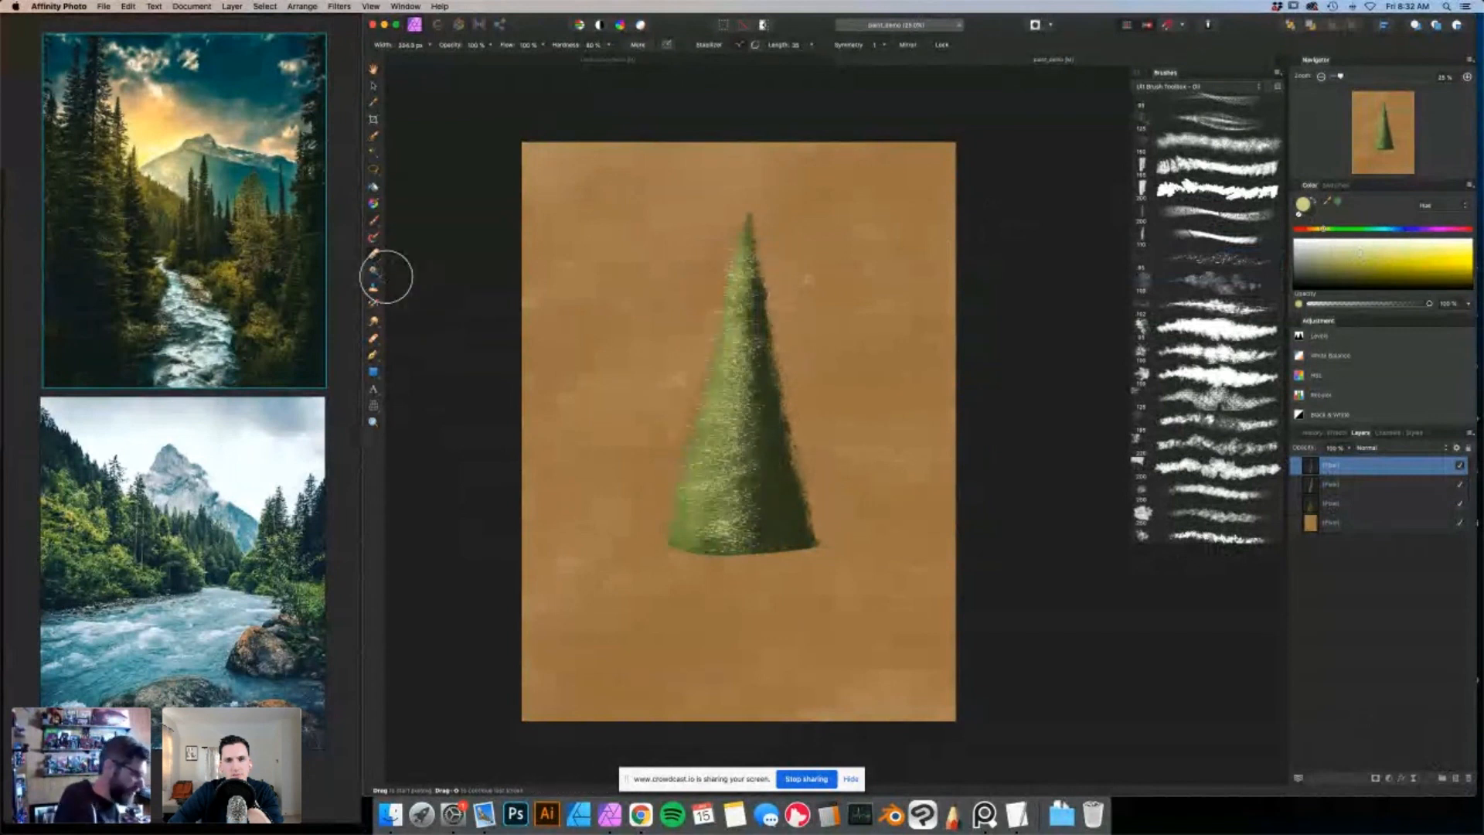
left_click(1225, 259)
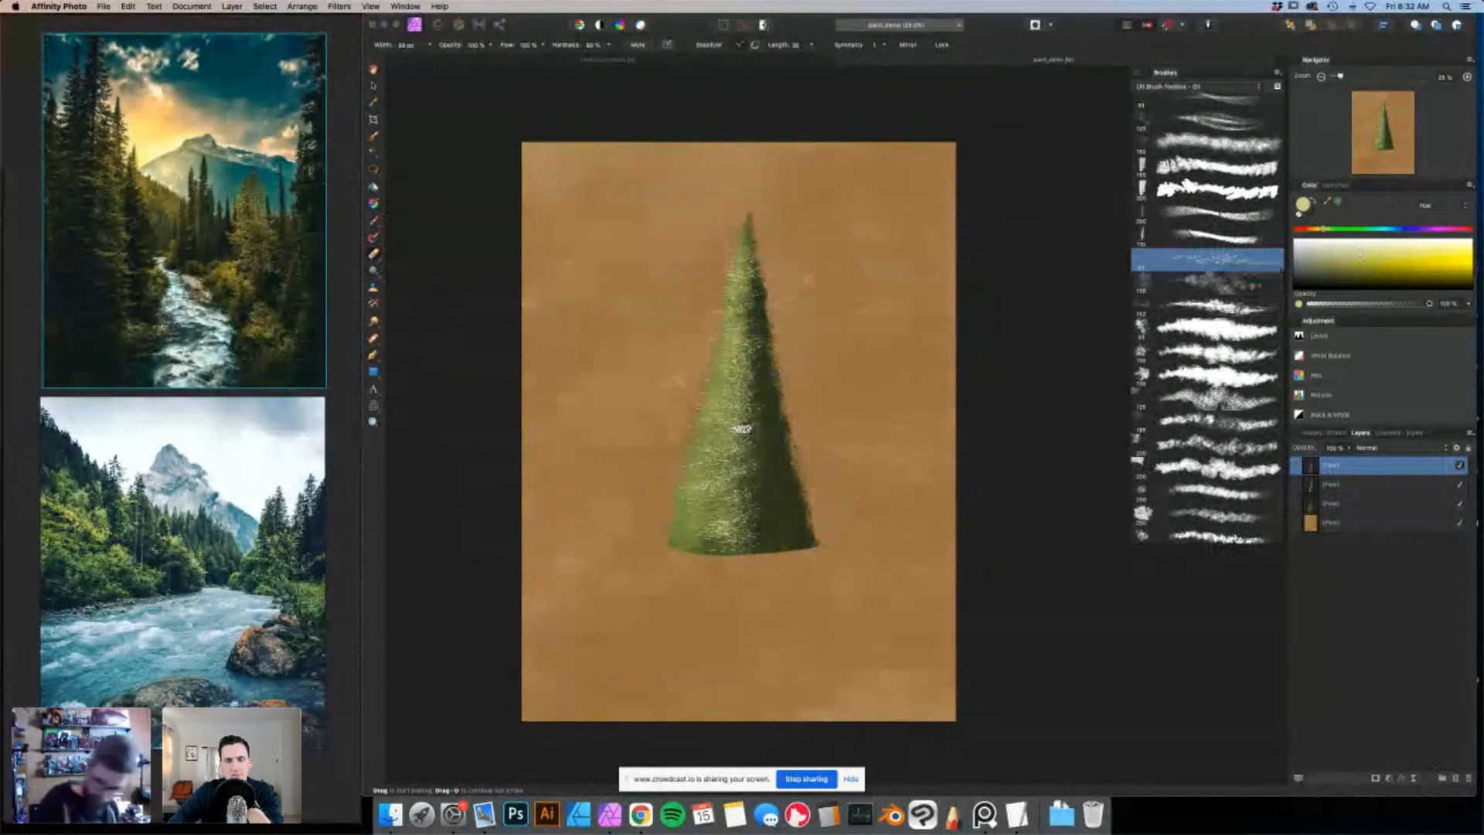
key("bracketright")
key("bracketright")
key("bracketright")
key("bracketright")
key("bracketright")
key("bracketright")
key("bracketright")
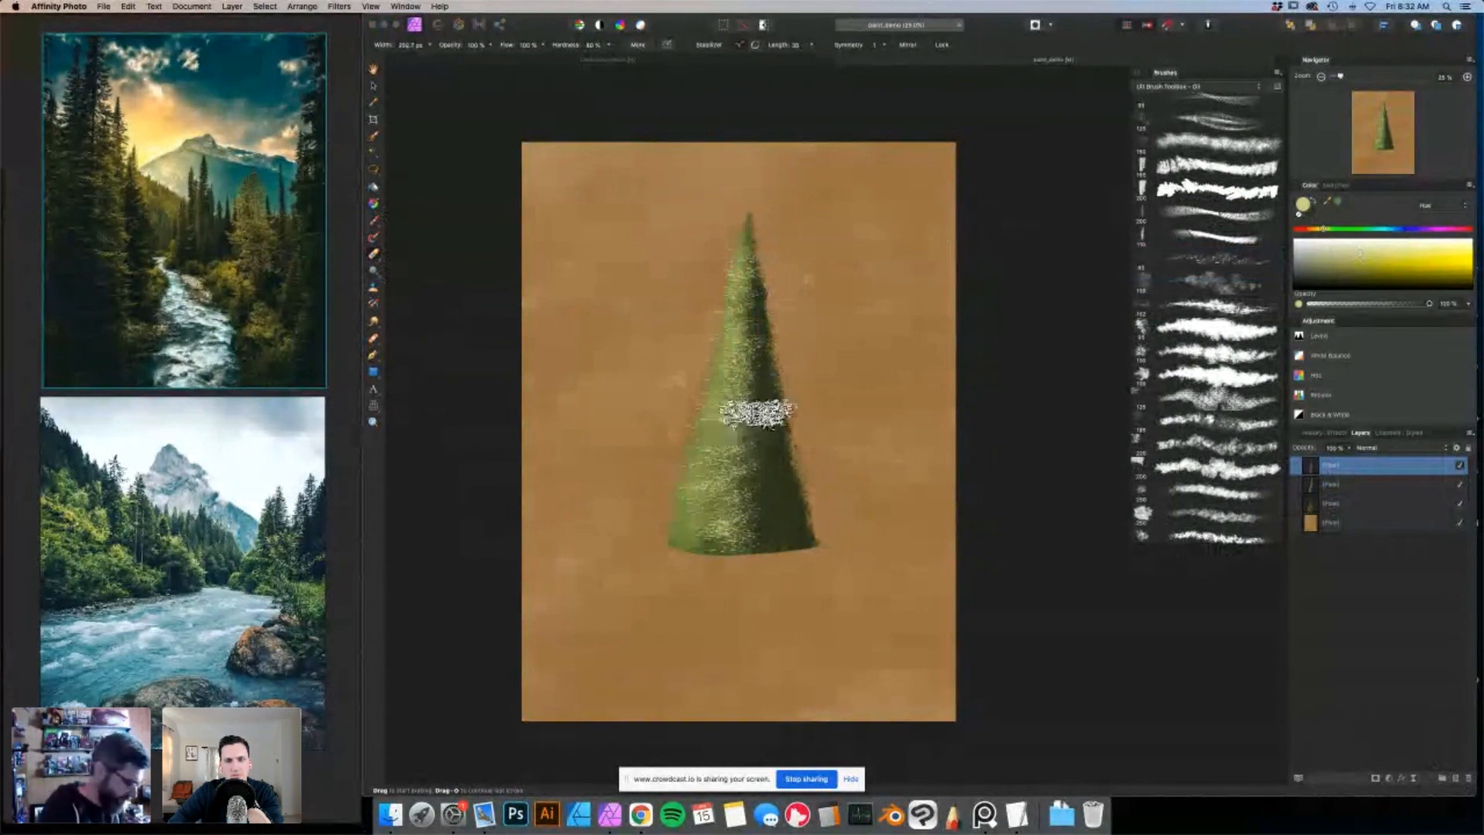
key("bracketright")
key("bracketright")
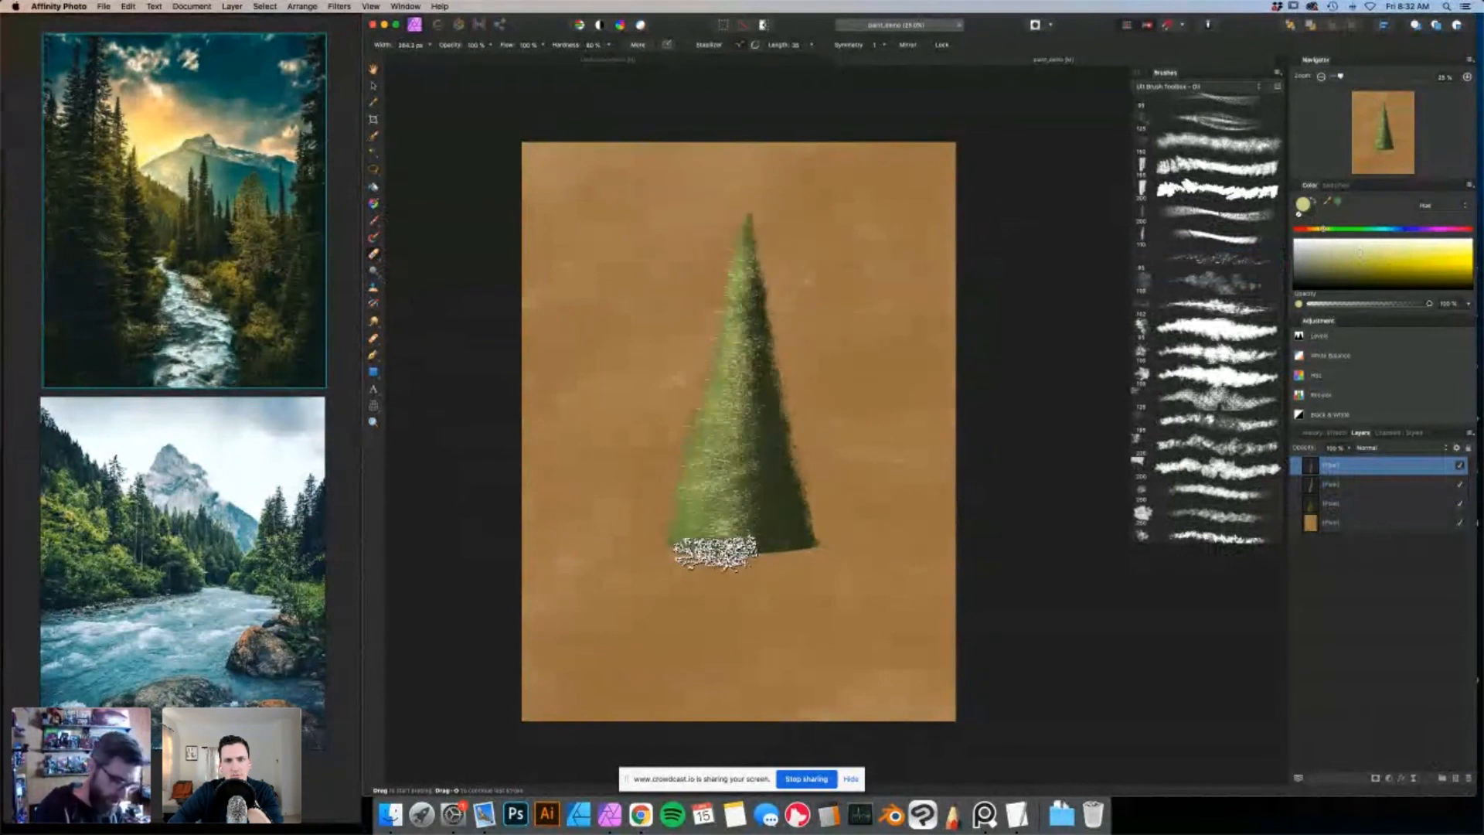
Choose a denser broken-textured brush for erasing and thin out the pale highlights over the tree's left side down to the base.
left_click(1206, 539)
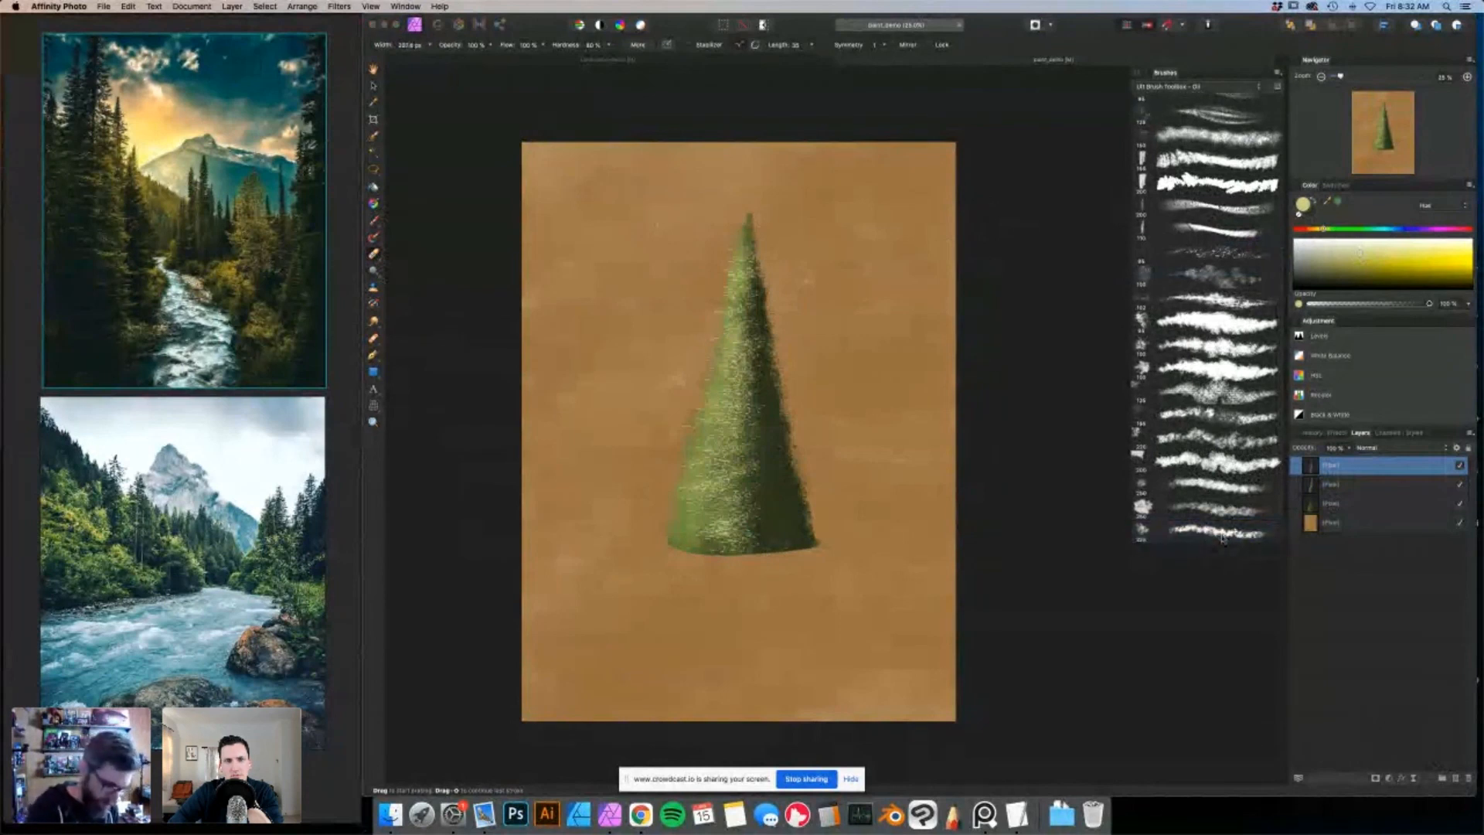
left_click(1219, 533)
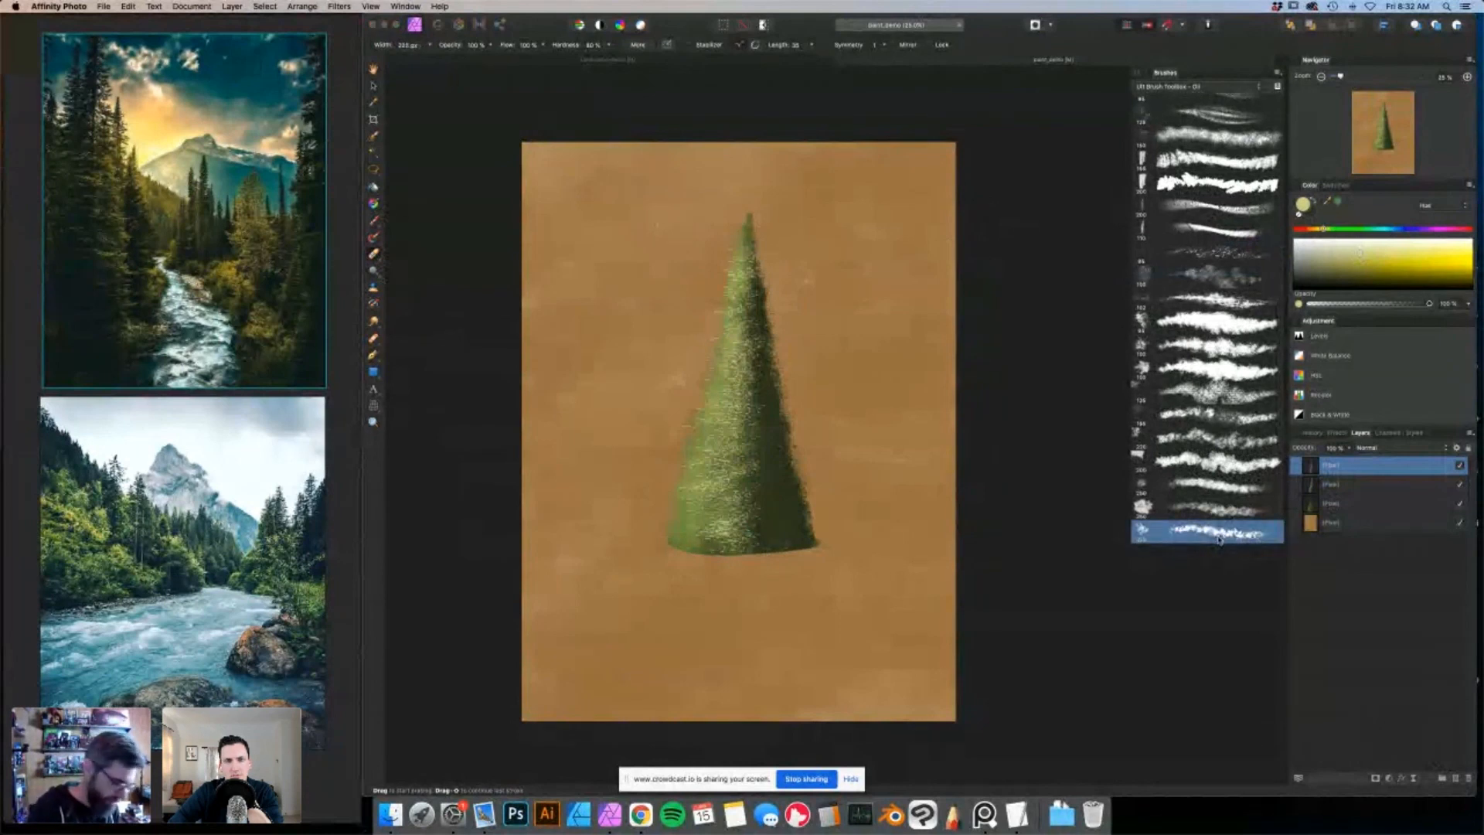
mouse_move(756, 351)
left_mouse_down()
mouse_move(758, 251)
mouse_move(750, 368)
mouse_move(765, 390)
mouse_move(708, 414)
mouse_move(738, 418)
mouse_move(756, 391)
mouse_move(749, 262)
mouse_move(773, 377)
mouse_move(762, 431)
mouse_move(732, 451)
mouse_move(755, 479)
mouse_move(744, 499)
mouse_move(731, 505)
mouse_move(743, 495)
mouse_move(724, 478)
mouse_move(753, 472)
mouse_move(780, 530)
left_mouse_up()
key("]")
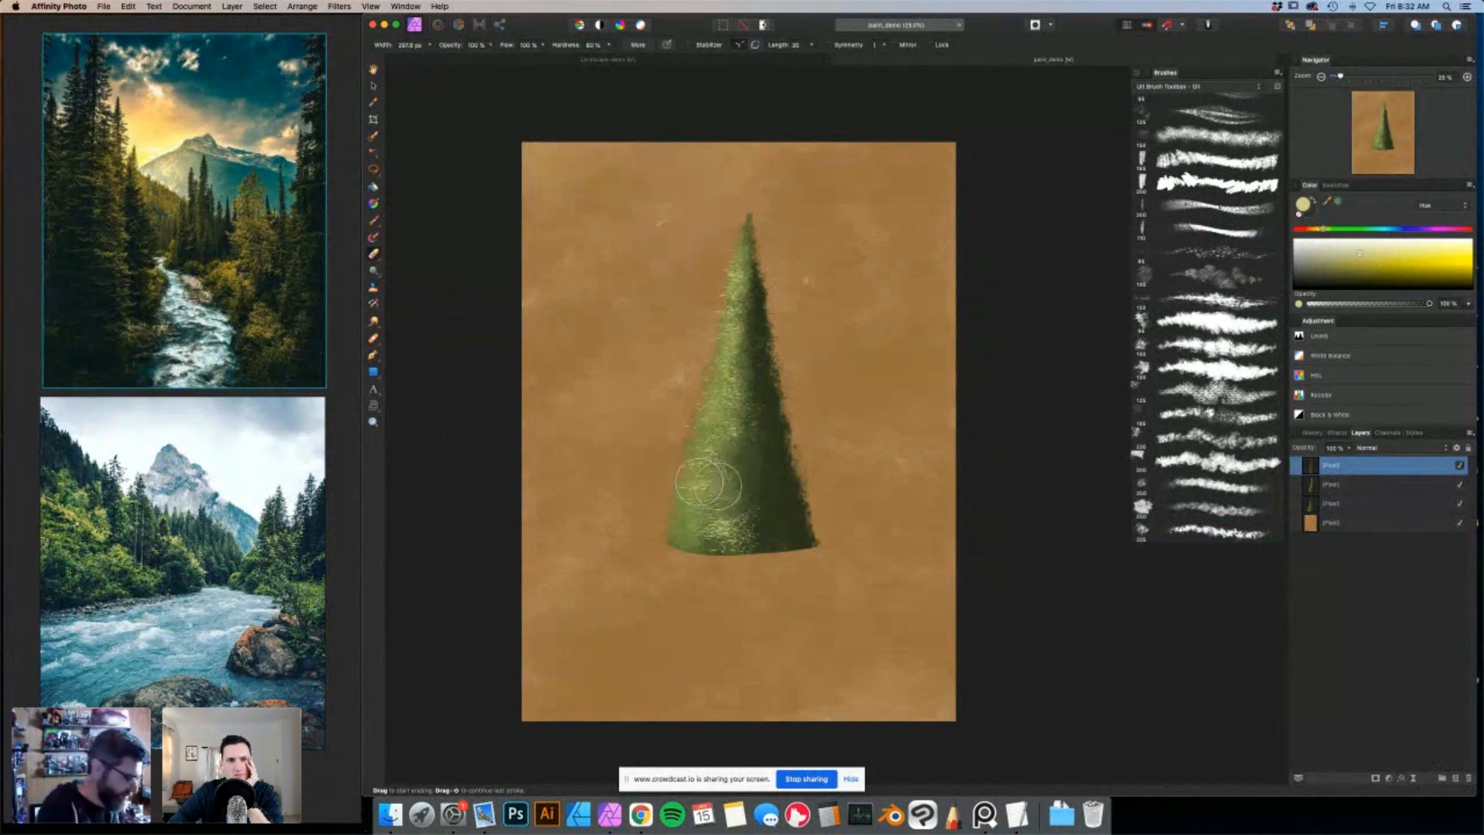
mouse_move(698, 469)
left_mouse_down()
mouse_move(755, 523)
mouse_move(726, 530)
mouse_move(758, 520)
mouse_move(750, 530)
left_mouse_up()
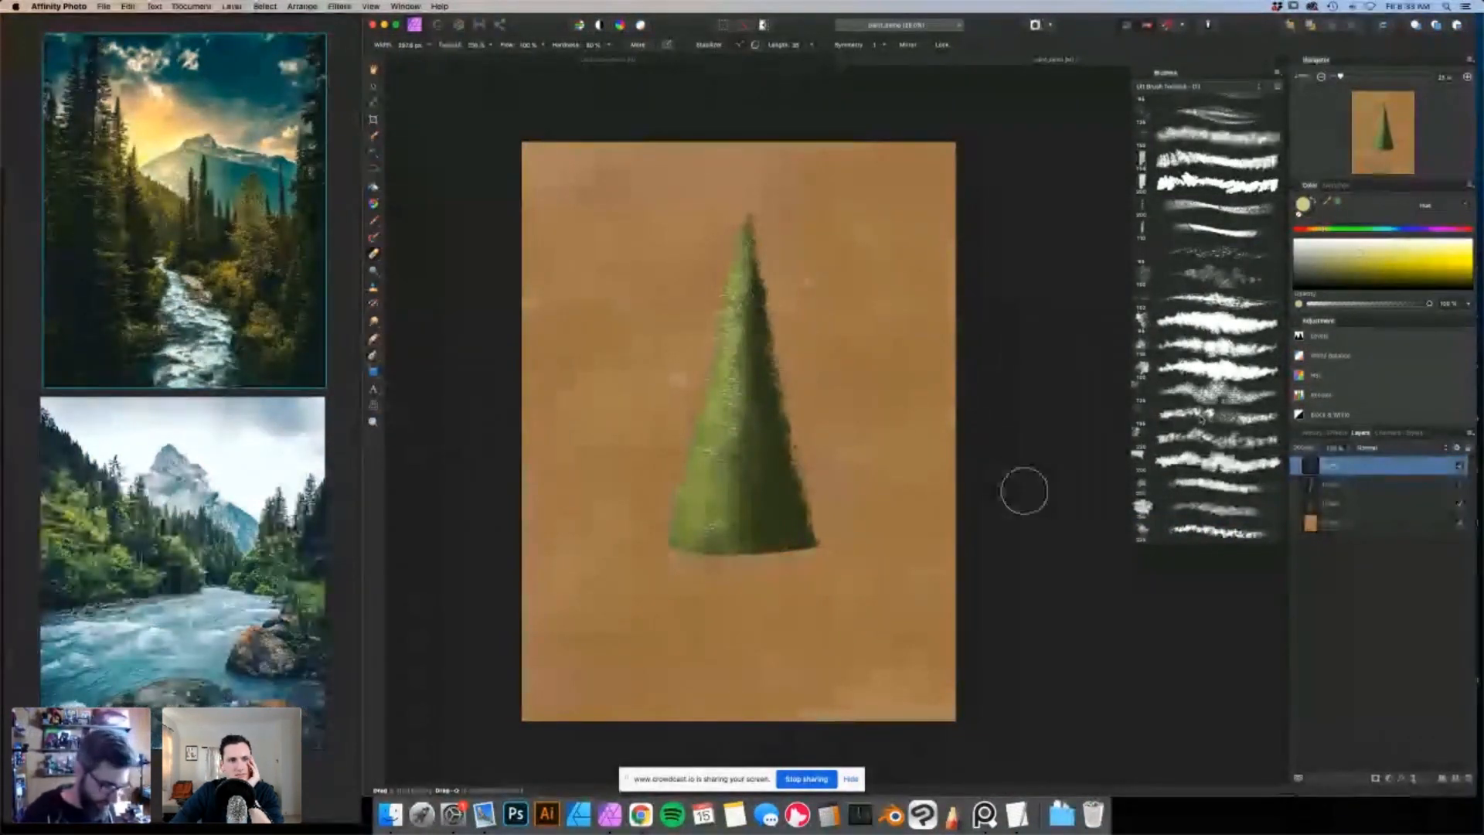
Switch back to the Paint Brush and choose the Large Dots brush for painting on the top layer.
scroll(1201, 401, "down", 2)
scroll(1204, 466, "down", 5)
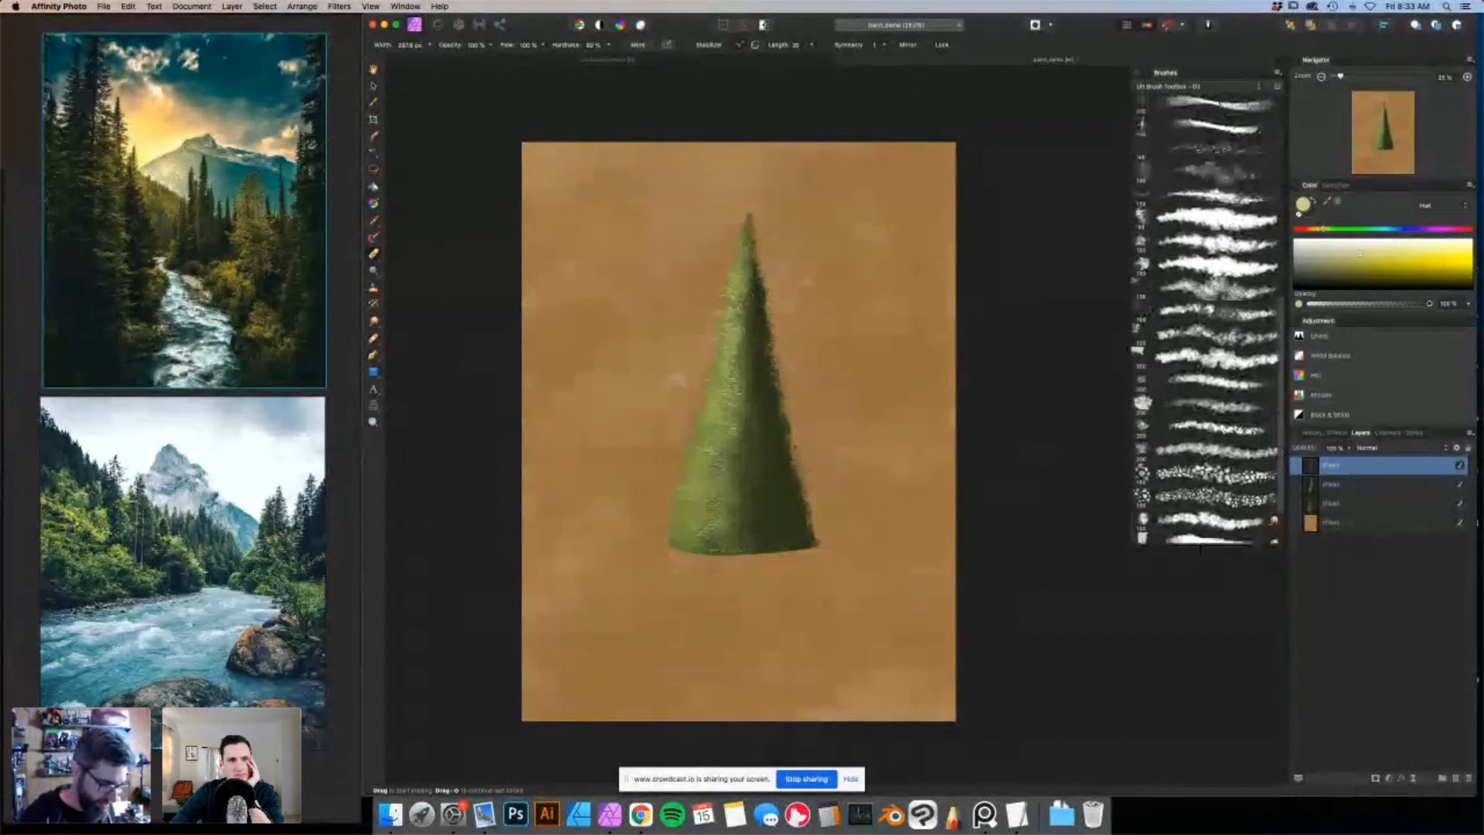
left_click(1197, 476)
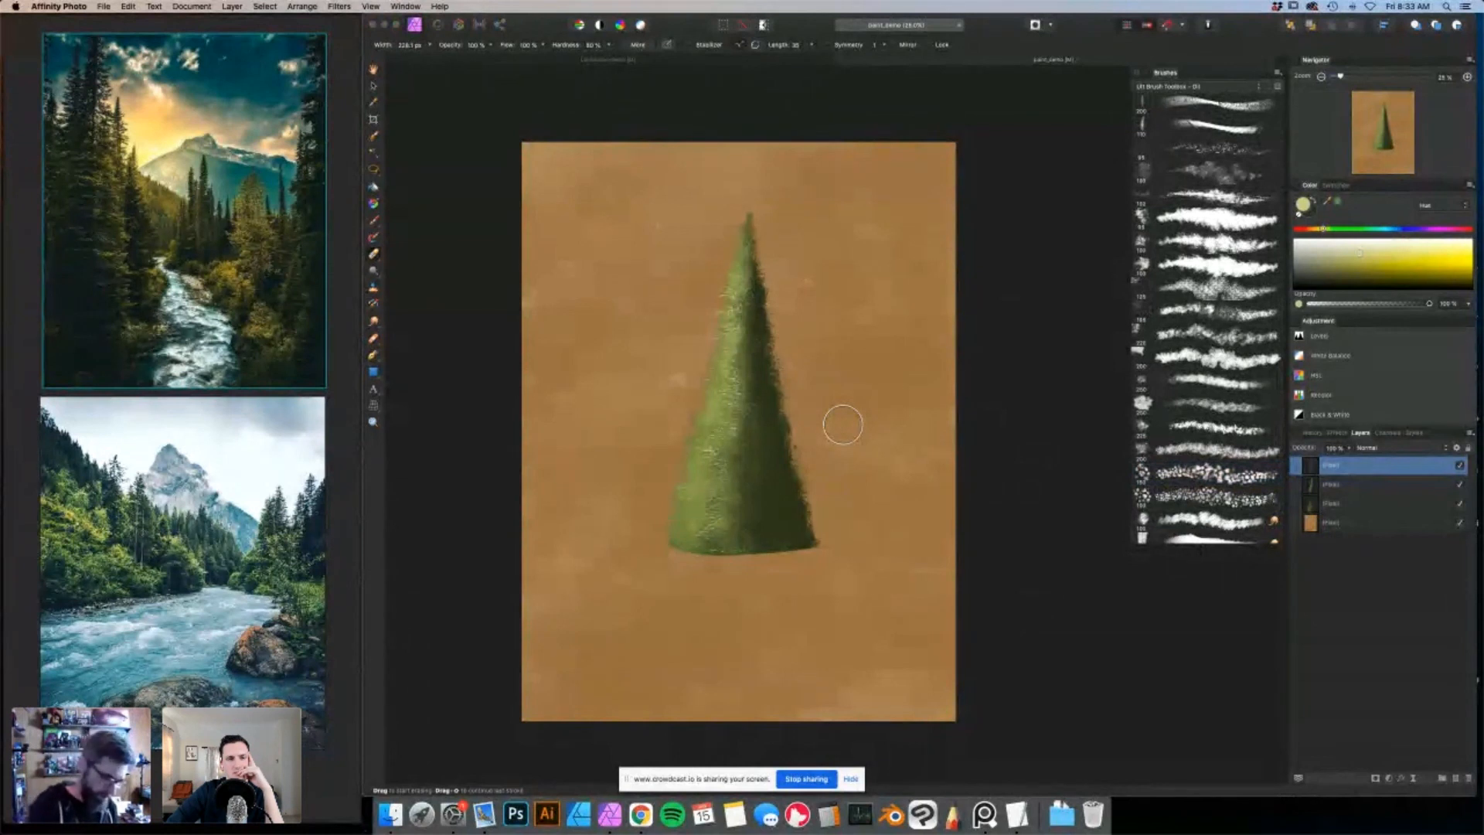
mouse_move(745, 376)
left_mouse_down()
mouse_move(744, 362)
mouse_move(736, 380)
left_mouse_up()
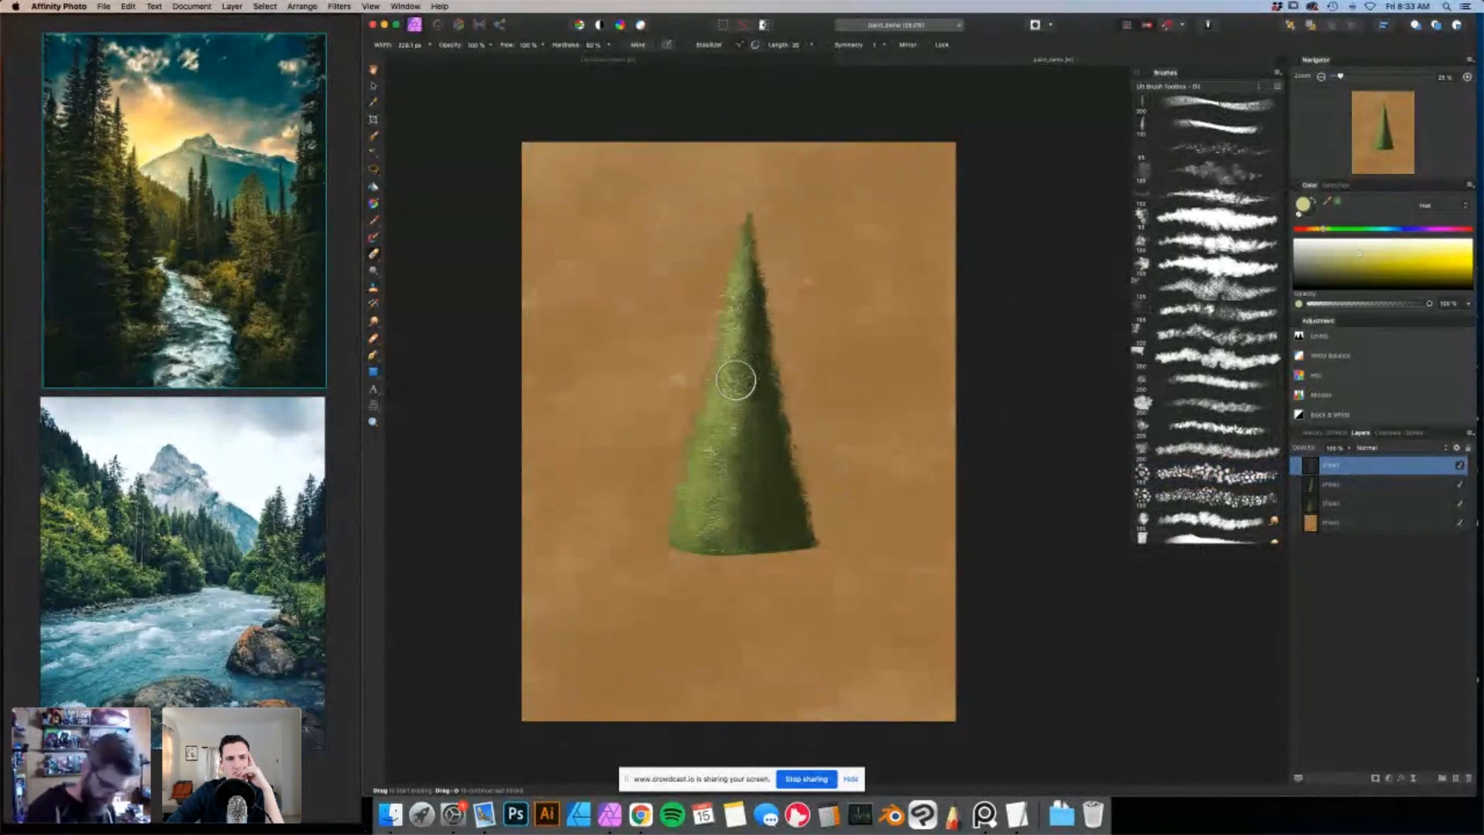
key("b")
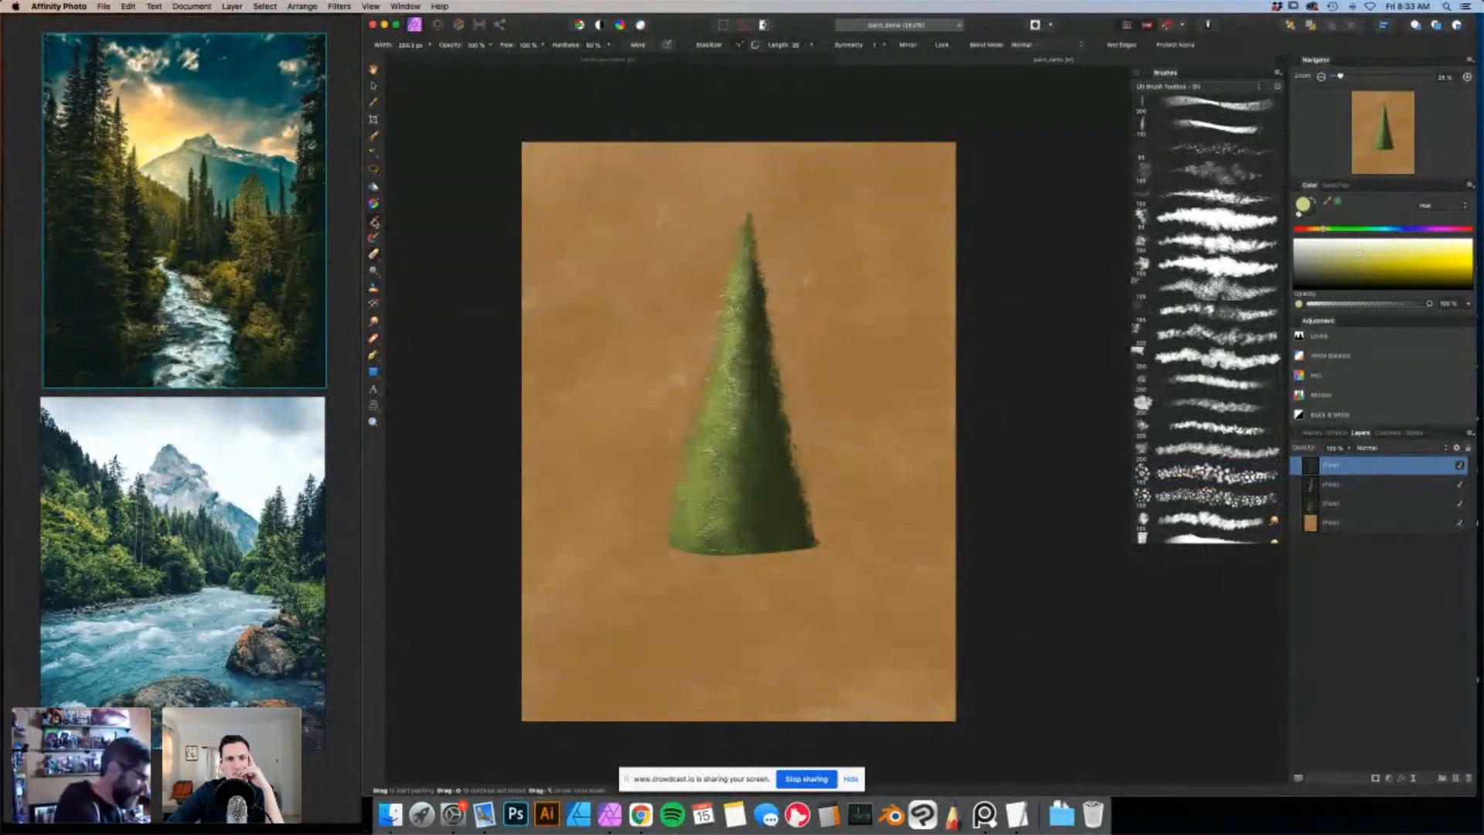
left_click(1241, 483)
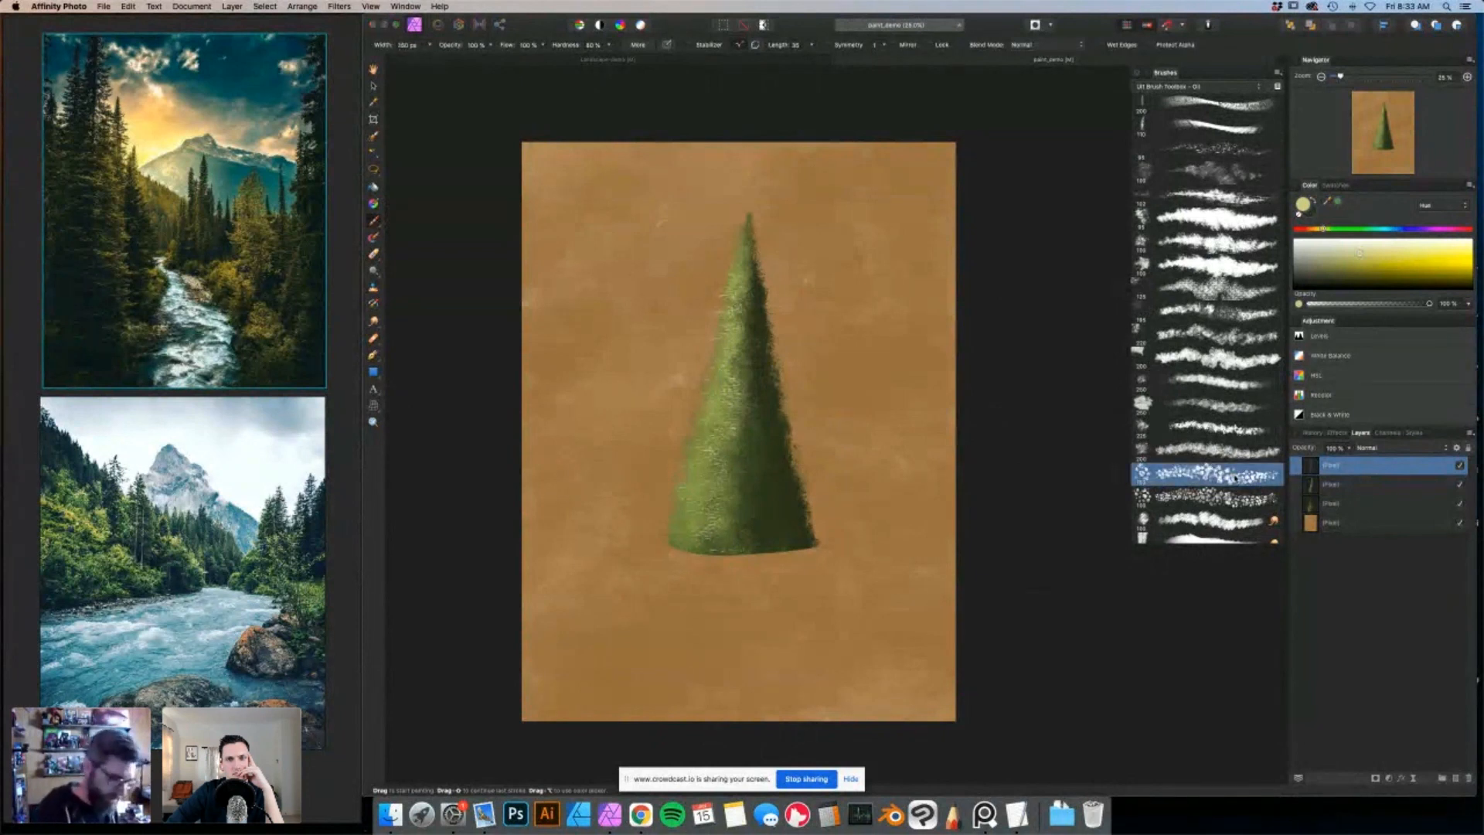
Adjust the Large Dots brush size and paint pale yellow dots down the middle of the tree, smaller near the tip and larger near the base.
key("bracketleft")
key("bracketleft")
key("bracketleft")
key("bracketleft")
key("bracketleft")
key("bracketleft")
key("bracketleft")
key("bracketleft")
key("bracketleft")
key("bracketleft")
mouse_move(747, 378)
left_mouse_down()
mouse_move(712, 482)
mouse_move(737, 415)
left_mouse_up()
key("bracketright")
key("bracketright")
key("bracketright")
key("bracketright")
key("bracketright")
key("bracketright")
key("bracketright")
key("bracketright")
key("bracketright")
key("bracketleft")
mouse_move(739, 359)
left_mouse_down()
mouse_move(742, 273)
mouse_move(737, 450)
mouse_move(705, 501)
mouse_move(744, 498)
left_mouse_up()
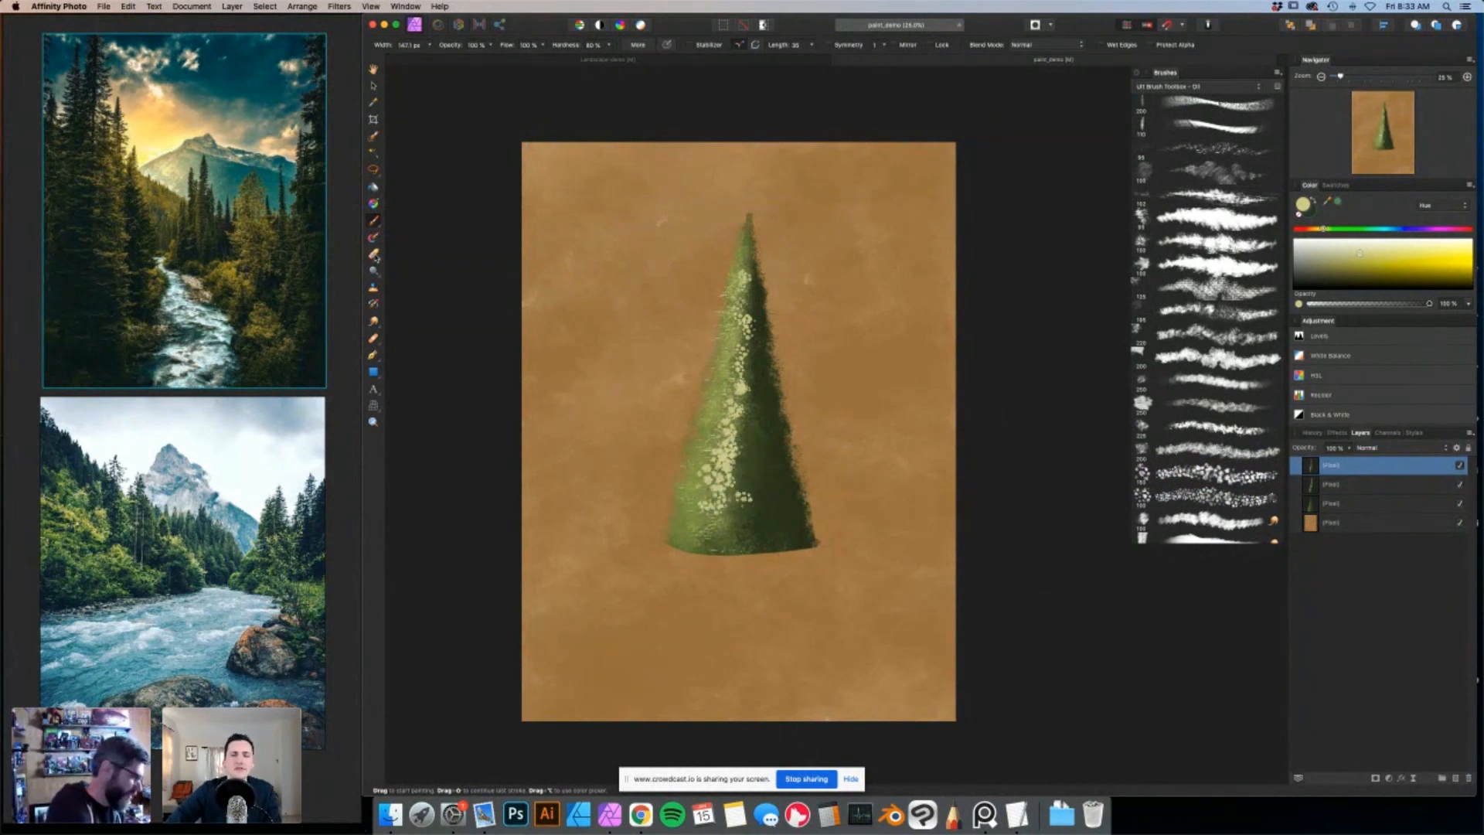
Break up the pale dots into small irregular flecks with the Erase Brush, using an enlarged Large Dots brush.
left_click(376, 286)
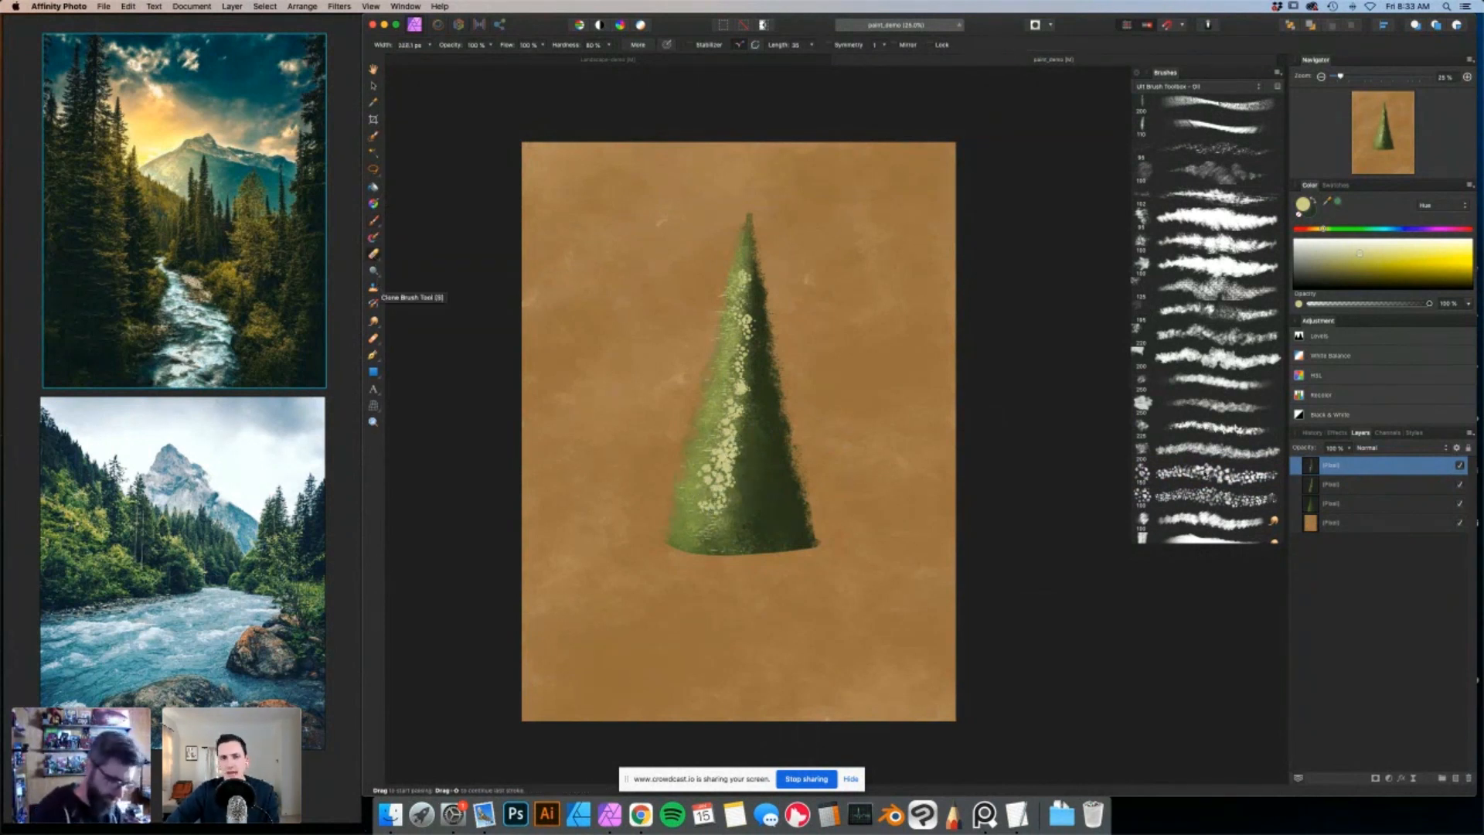
left_click(1210, 474)
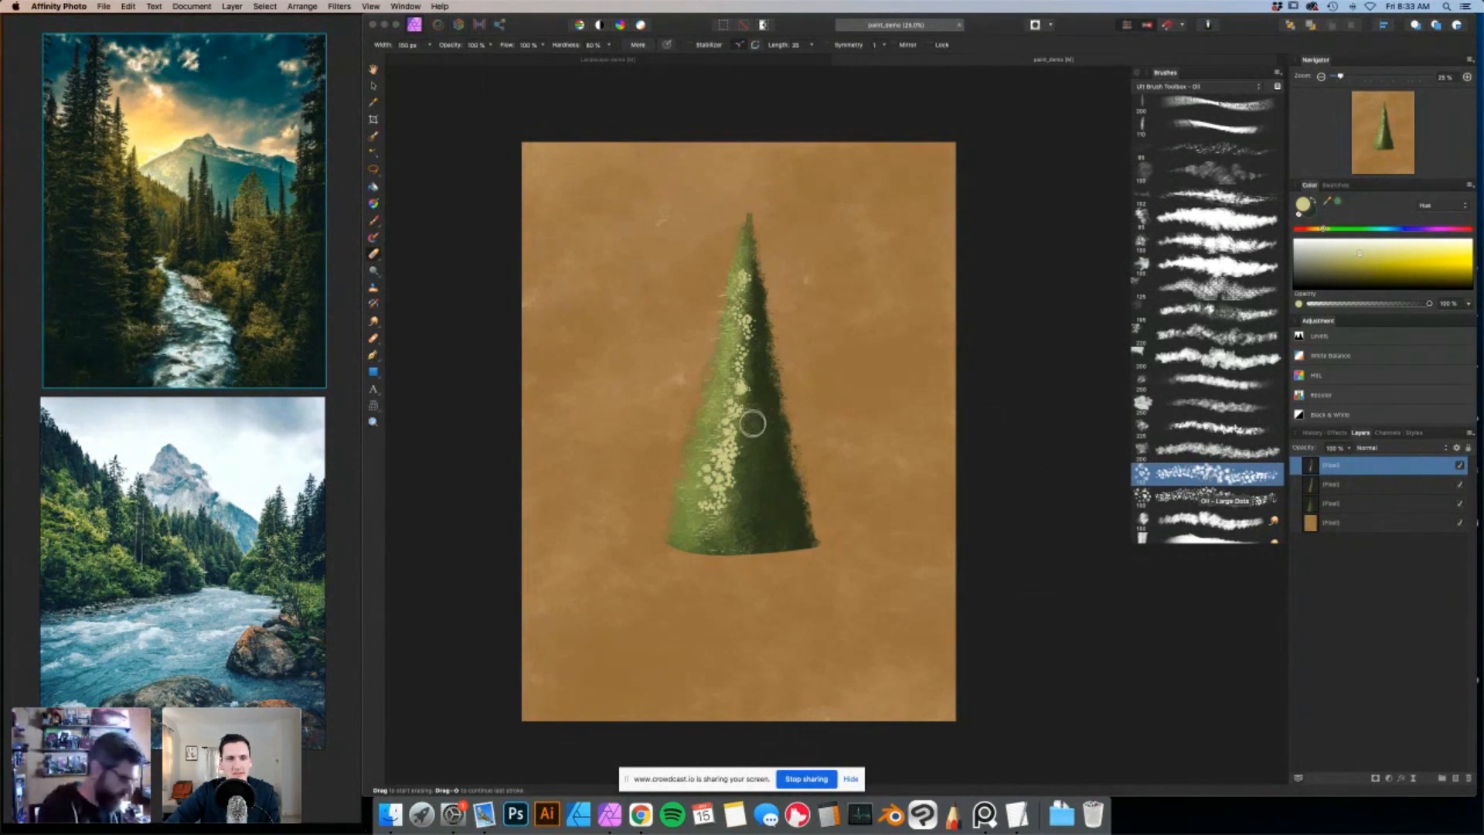
key("bracketright")
key("bracketright")
key("bracketright")
key("bracketright")
key("bracketright")
mouse_move(731, 486)
left_mouse_down()
mouse_move(723, 463)
mouse_move(752, 388)
mouse_move(743, 266)
mouse_move(747, 404)
mouse_move(734, 409)
mouse_move(755, 433)
mouse_move(695, 519)
mouse_move(767, 430)
mouse_move(753, 298)
mouse_move(702, 508)
left_mouse_up()
key("bracketleft")
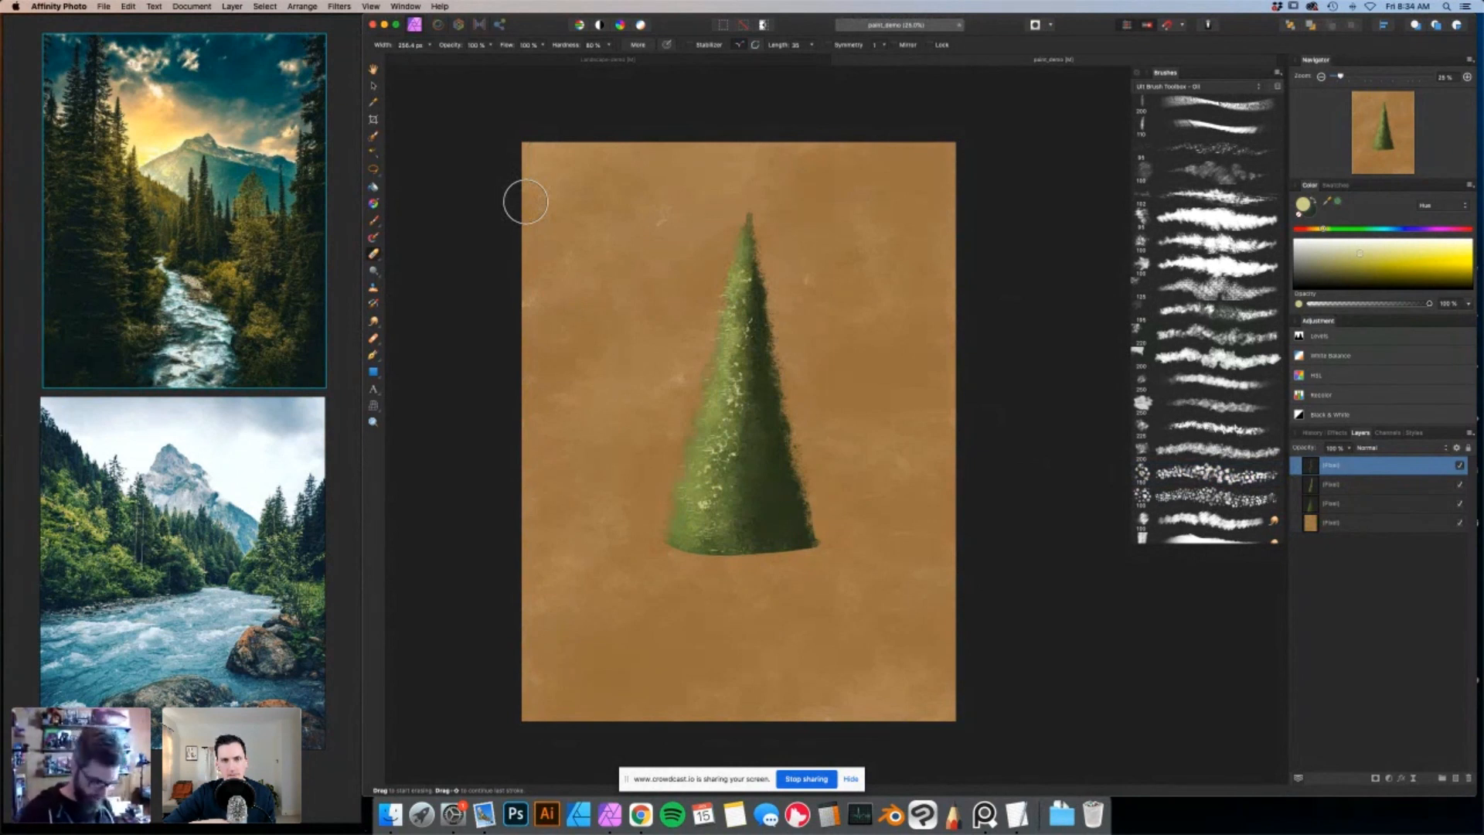
Merge the three tree pixel layers into a single layer, leaving out the brown background.
left_click(1352, 504, "shift")
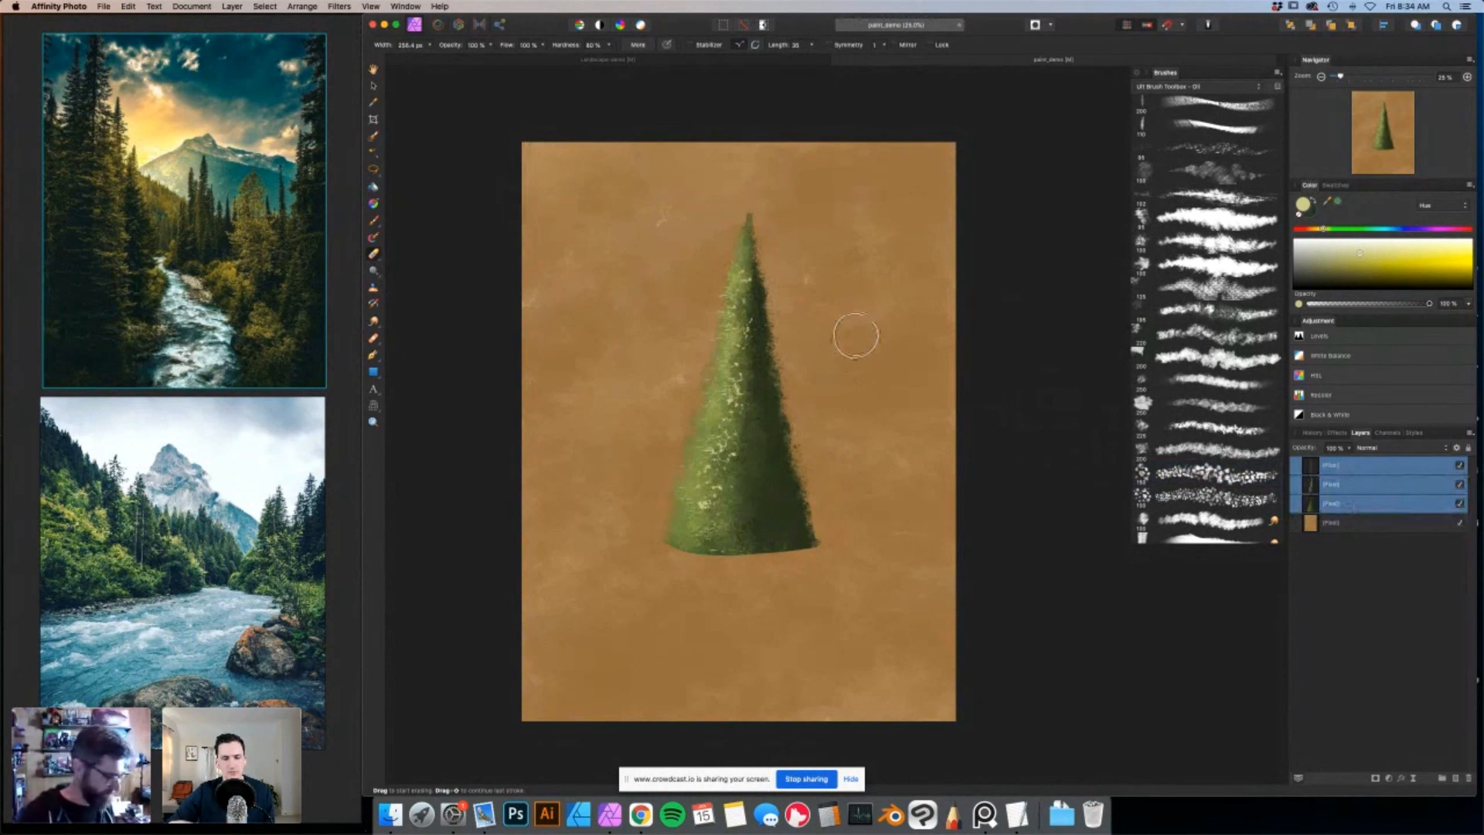
left_click(231, 7)
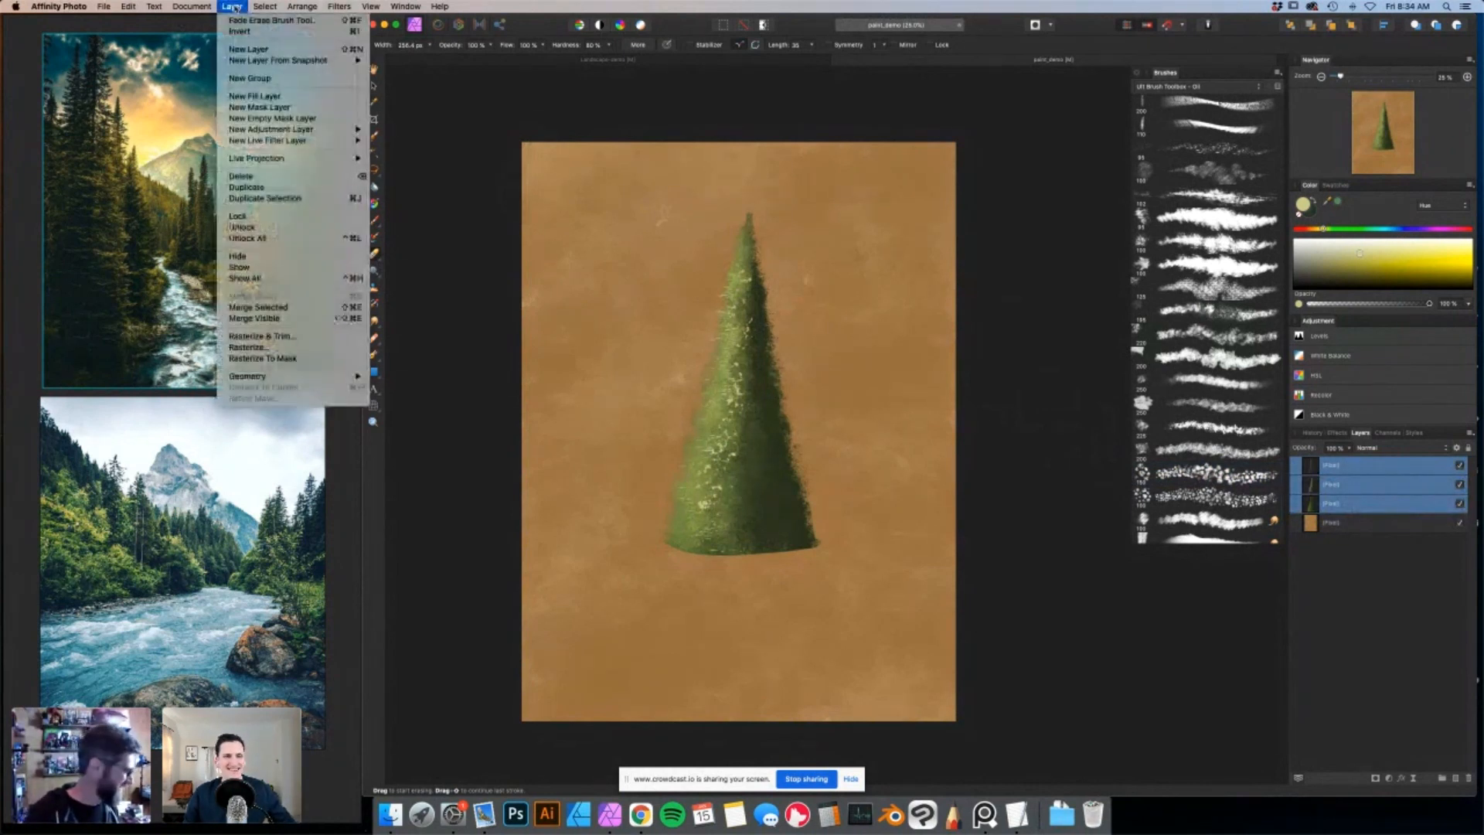
left_click(259, 307)
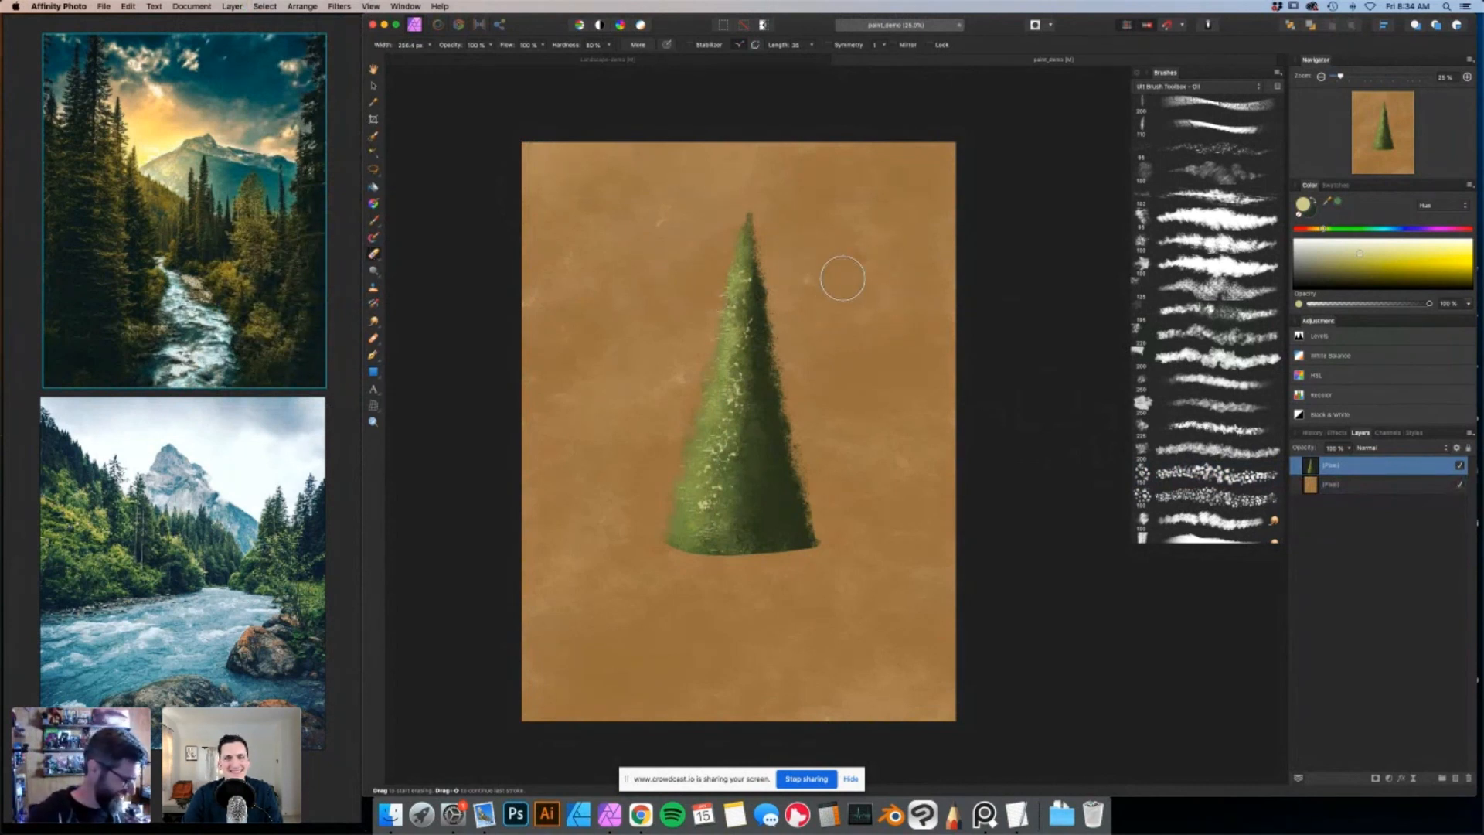
Undo the merge of the three tree layers.
scroll(843, 278, "down", 1)
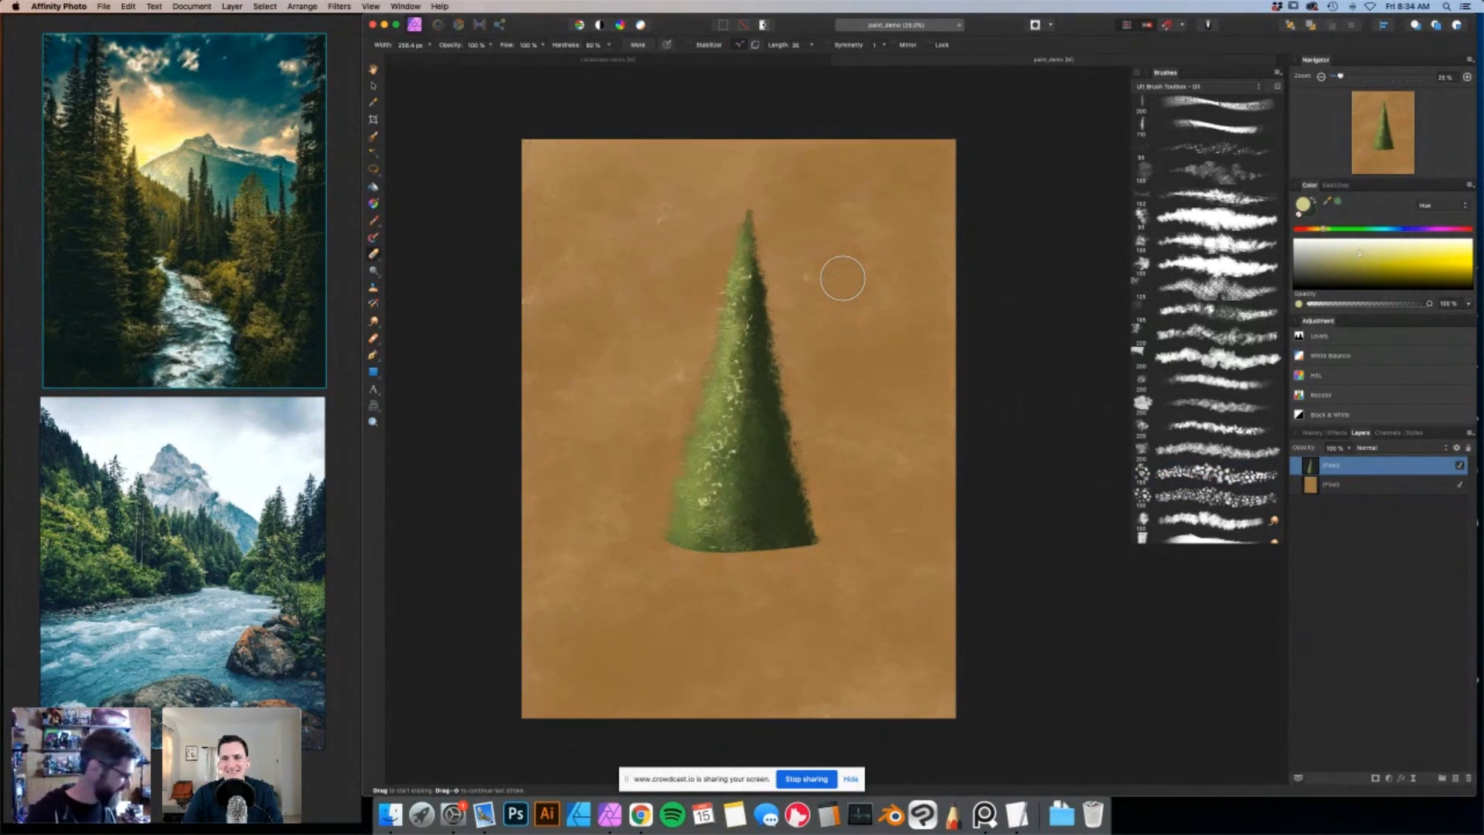
scroll(843, 278, "right", 6)
mouse_move(619, 356)
left_mouse_down()
mouse_move(591, 360)
mouse_move(888, 305)
left_mouse_up()
key("super+z")
key("super+z")
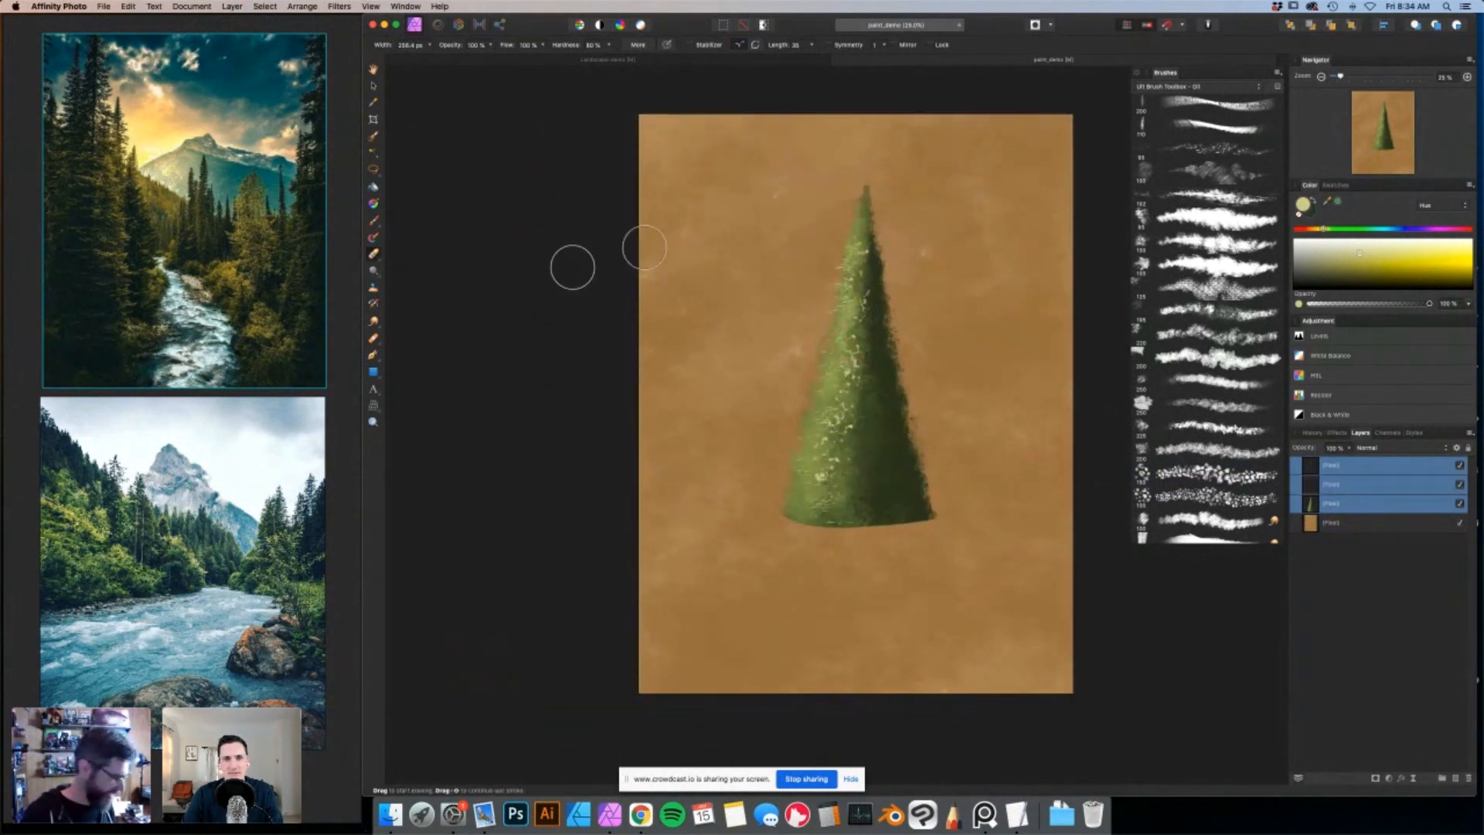
scroll(1007, 291, "right", 3)
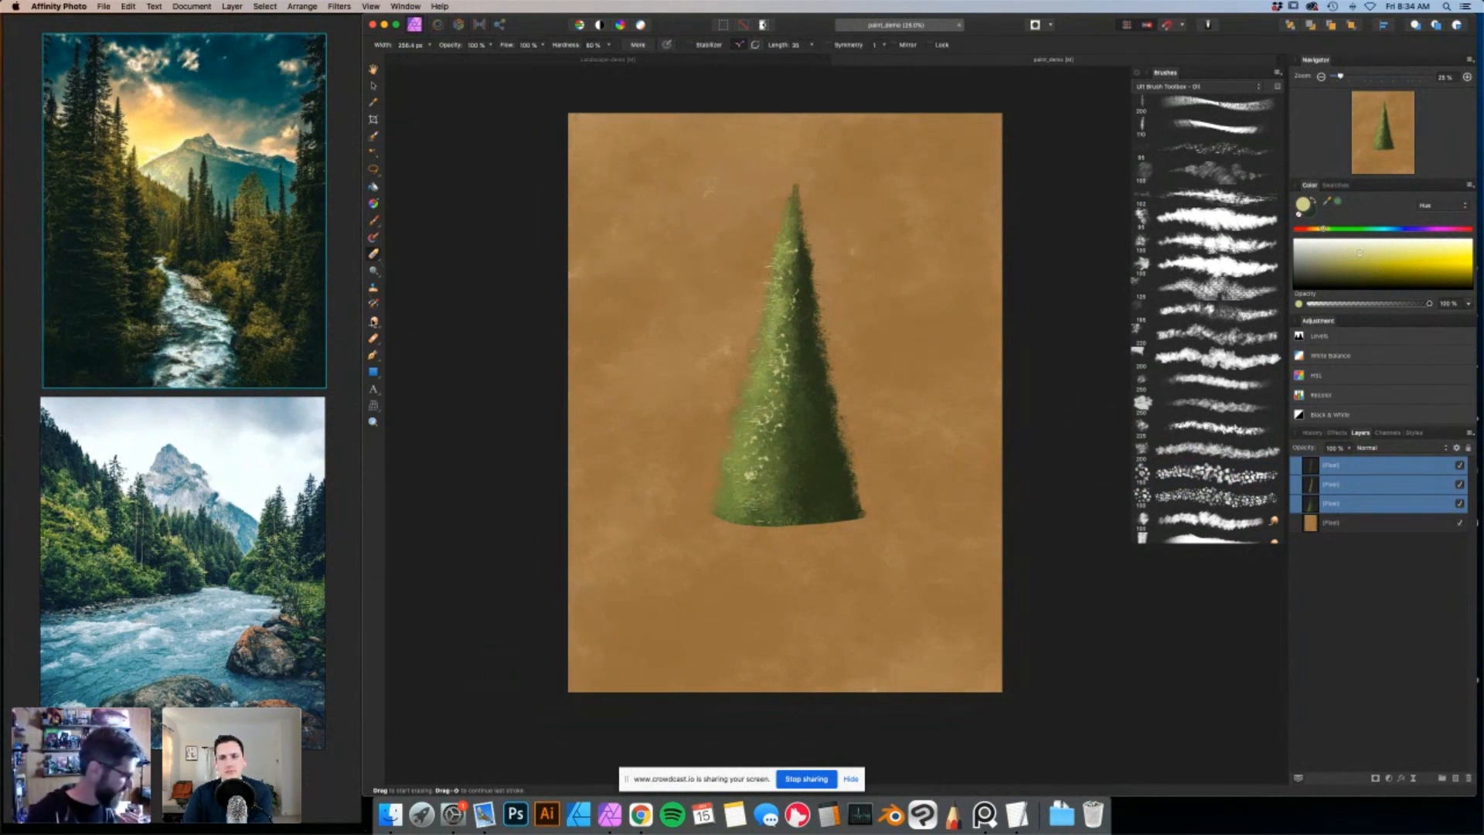
Switch to the Smudge Brush and choose the solid tapered 110 px brush just above the sparse speckled ones.
key("r")
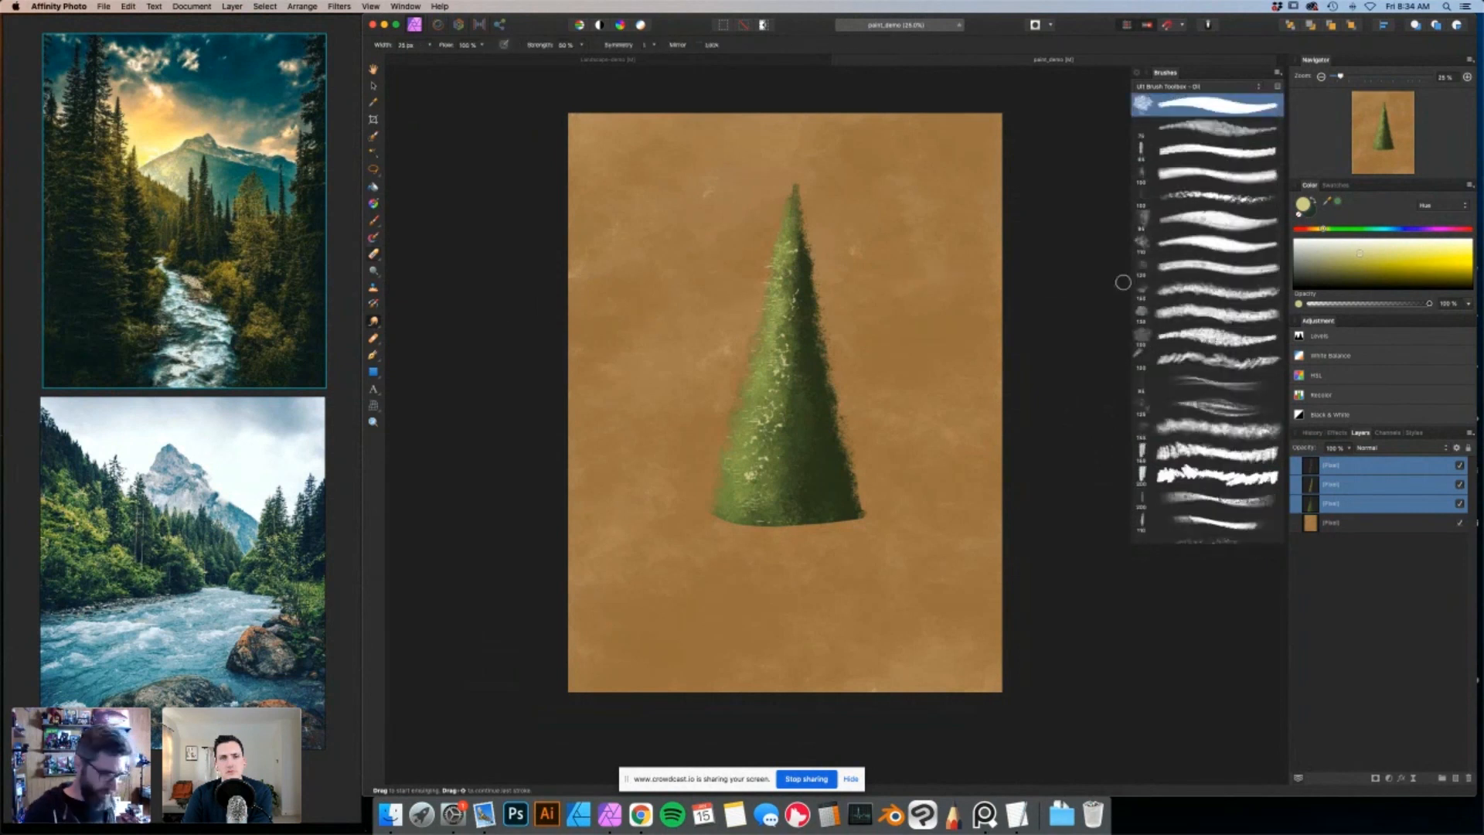
scroll(1194, 293, "down", 3)
left_click(1187, 406)
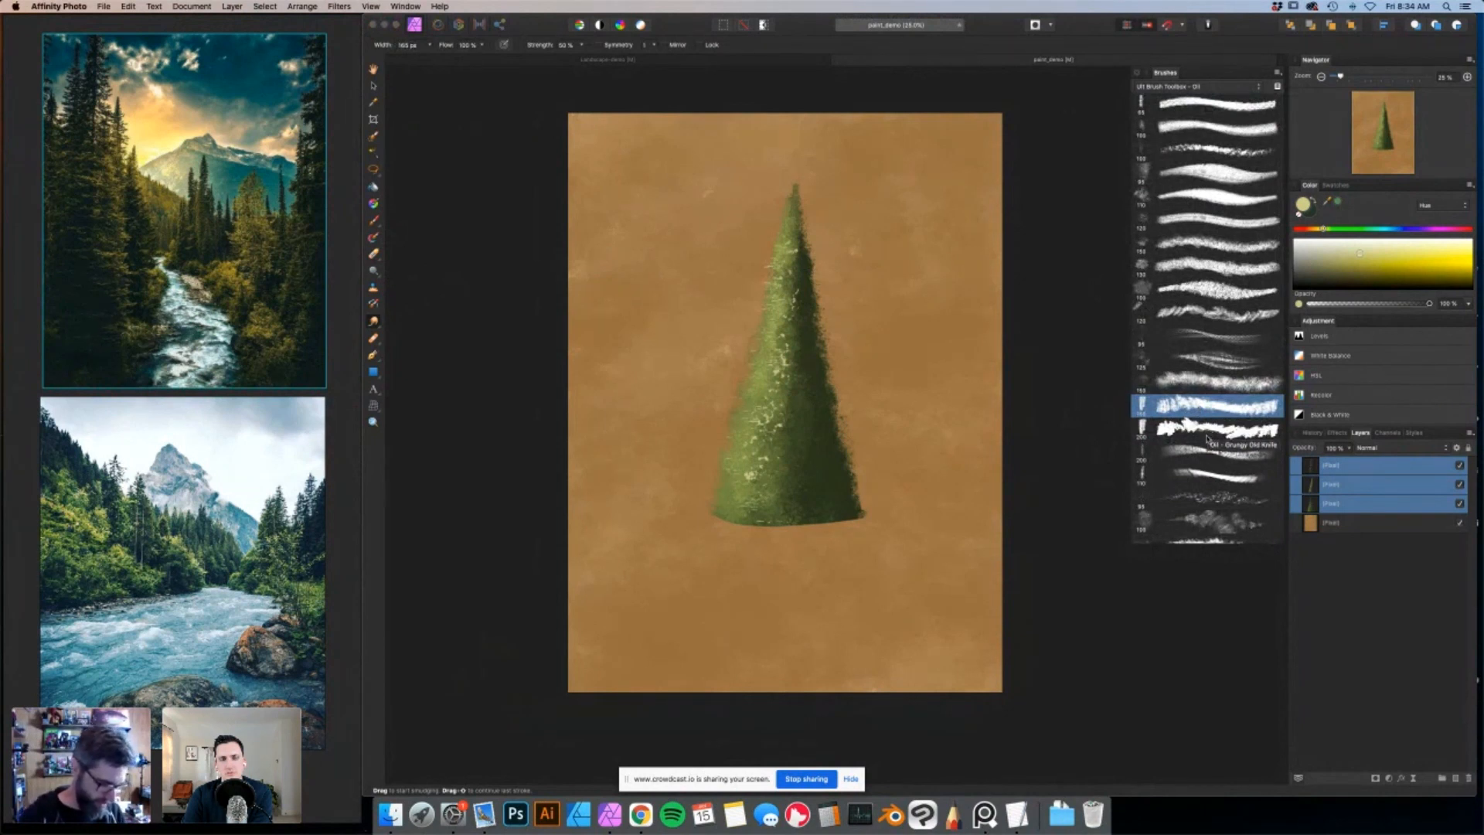
left_click(1194, 456)
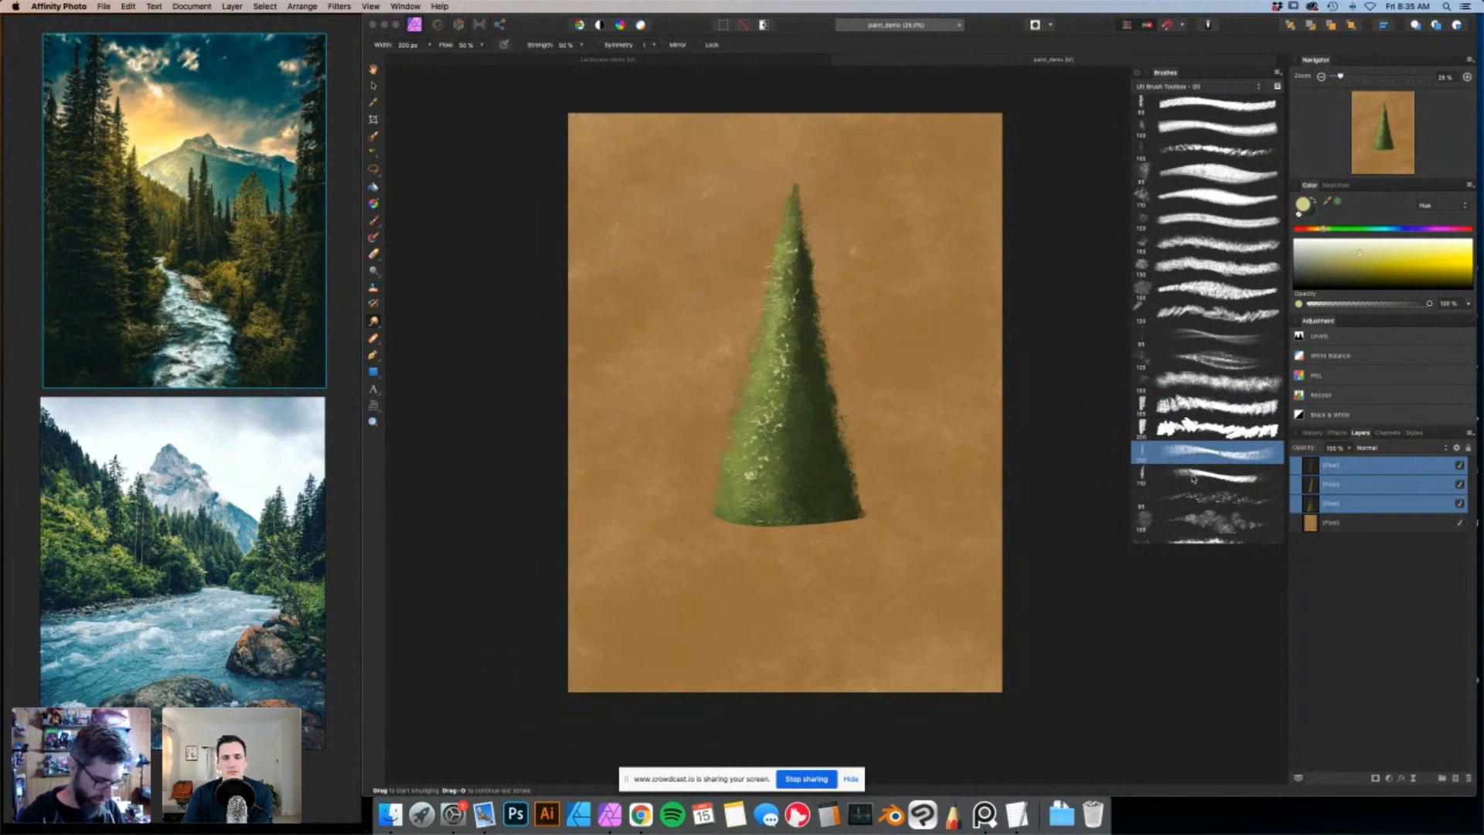
left_click(1198, 479)
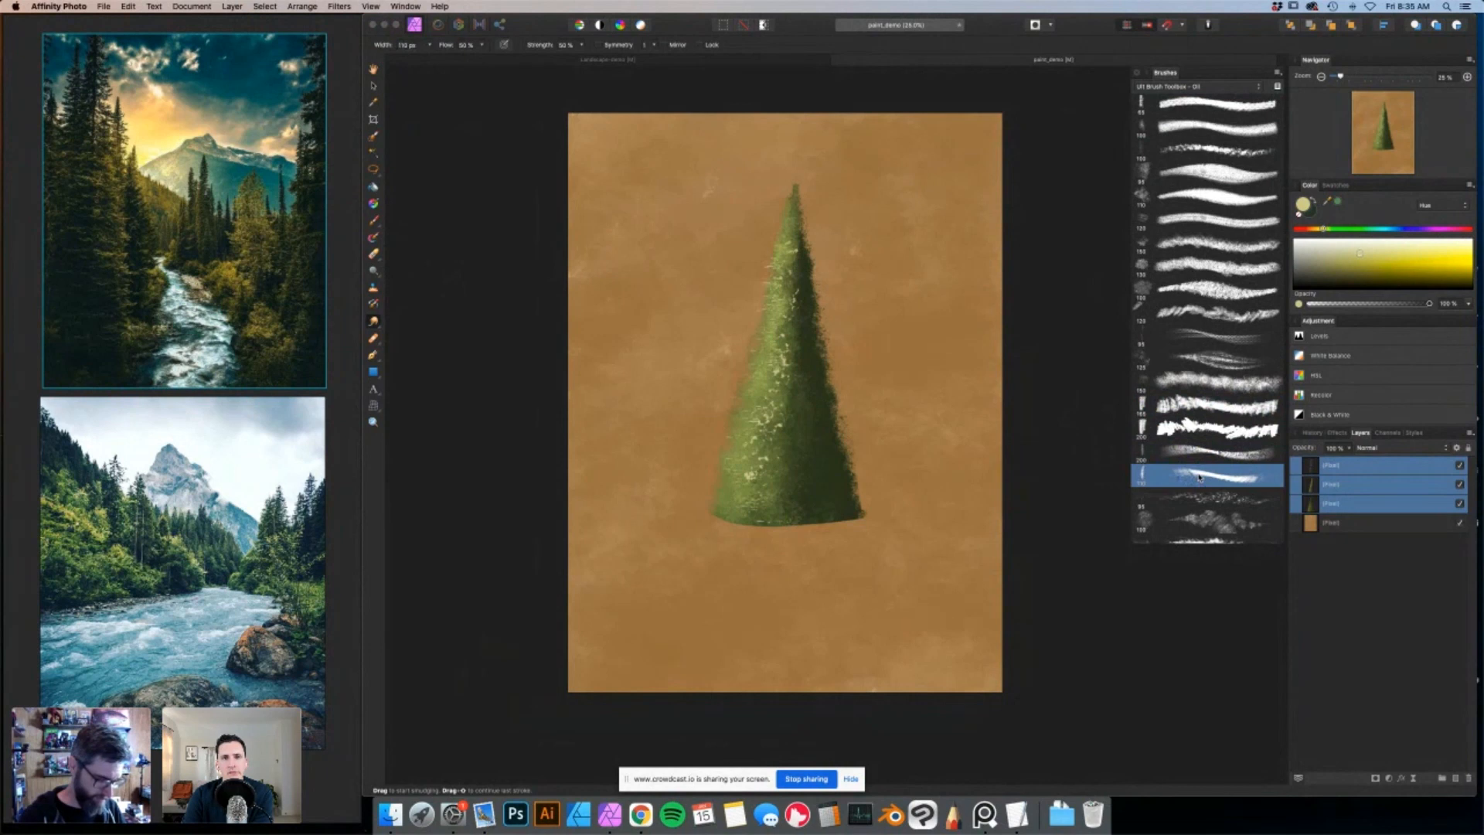
Select the three pixel layers above the brown background and merge them into one tree layer.
left_click(1356, 465)
left_click(1355, 504)
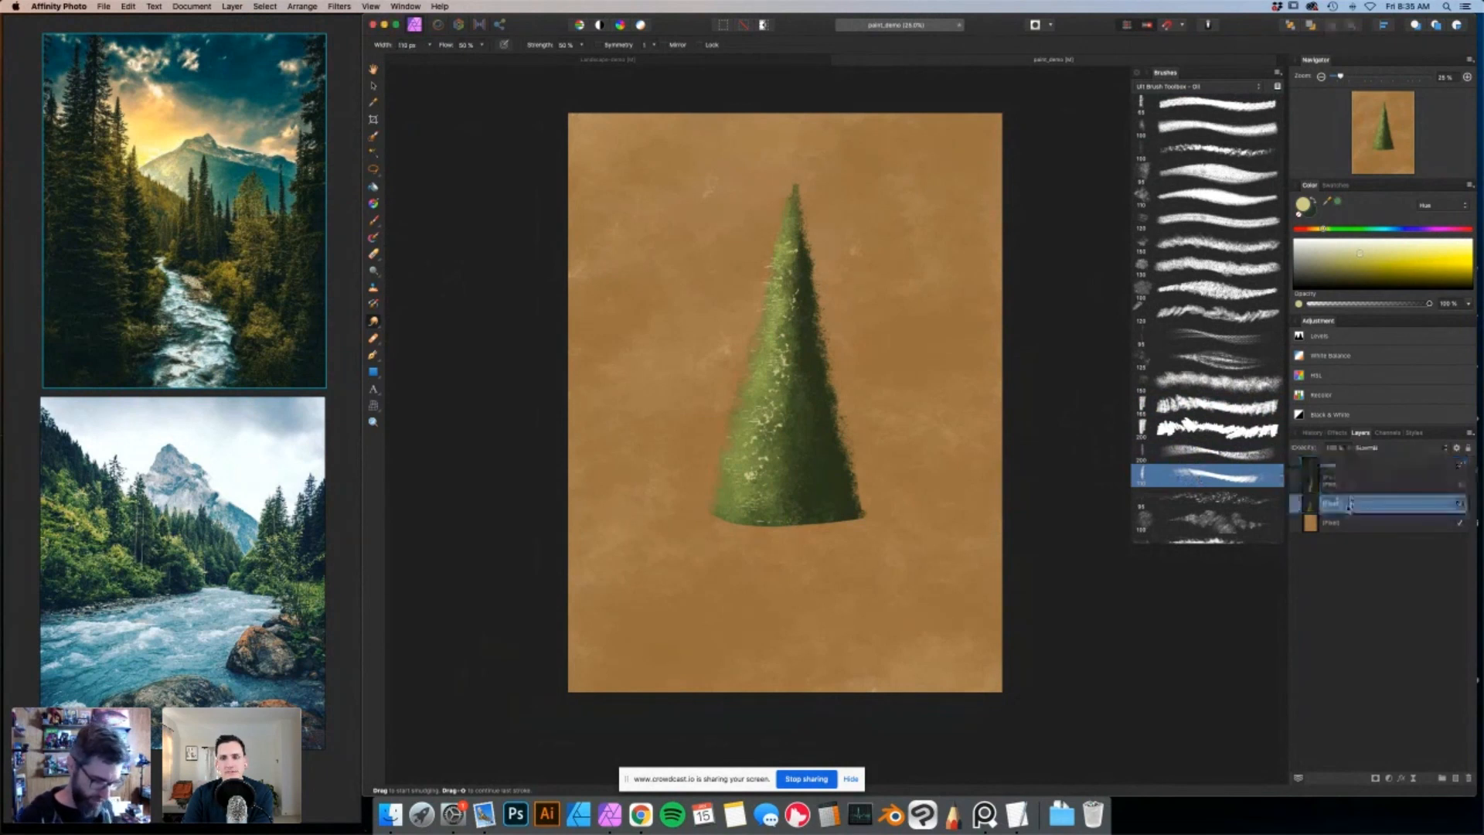
left_click(1350, 466, "shift")
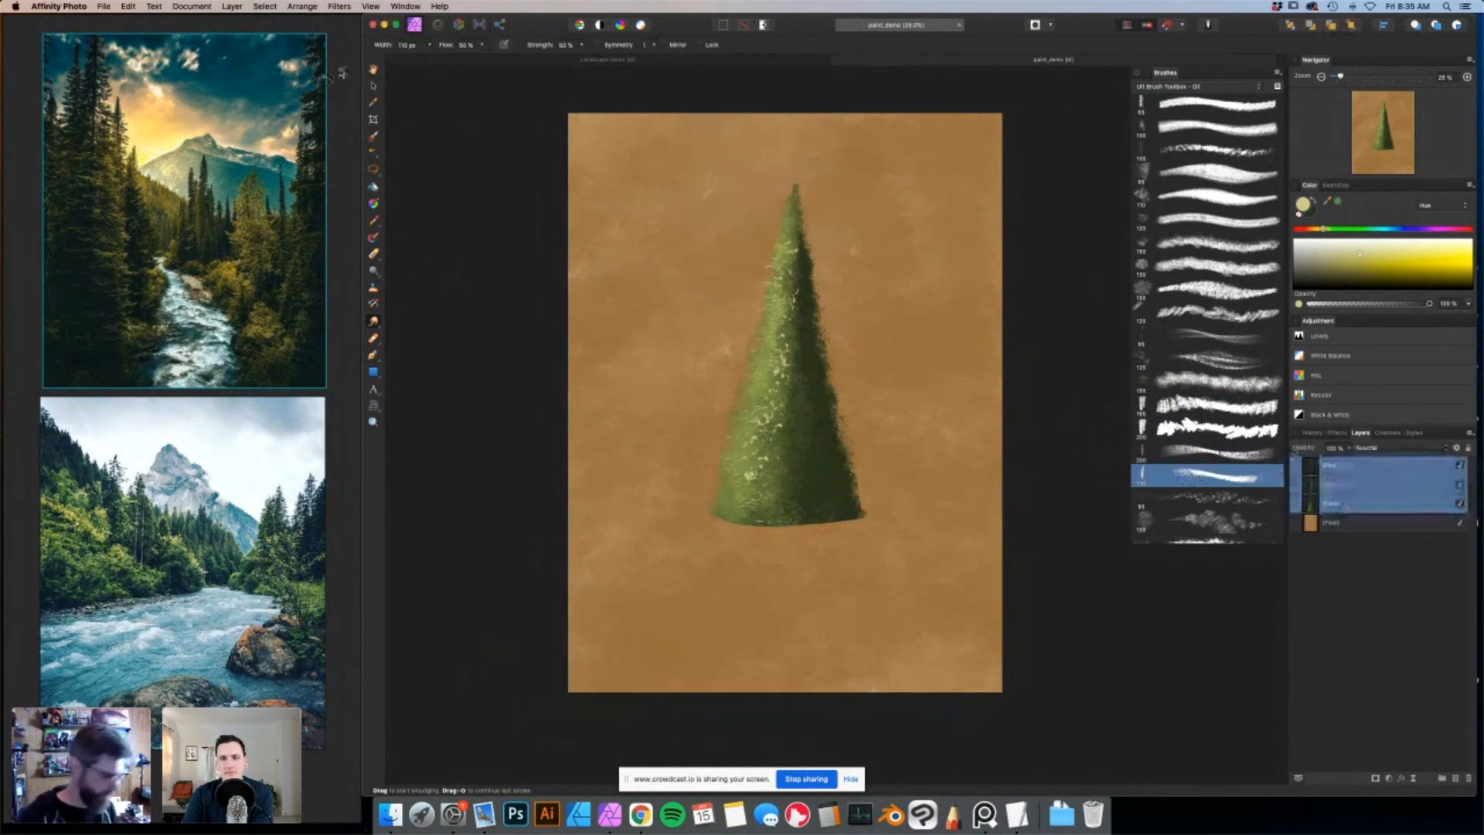
left_click(233, 8)
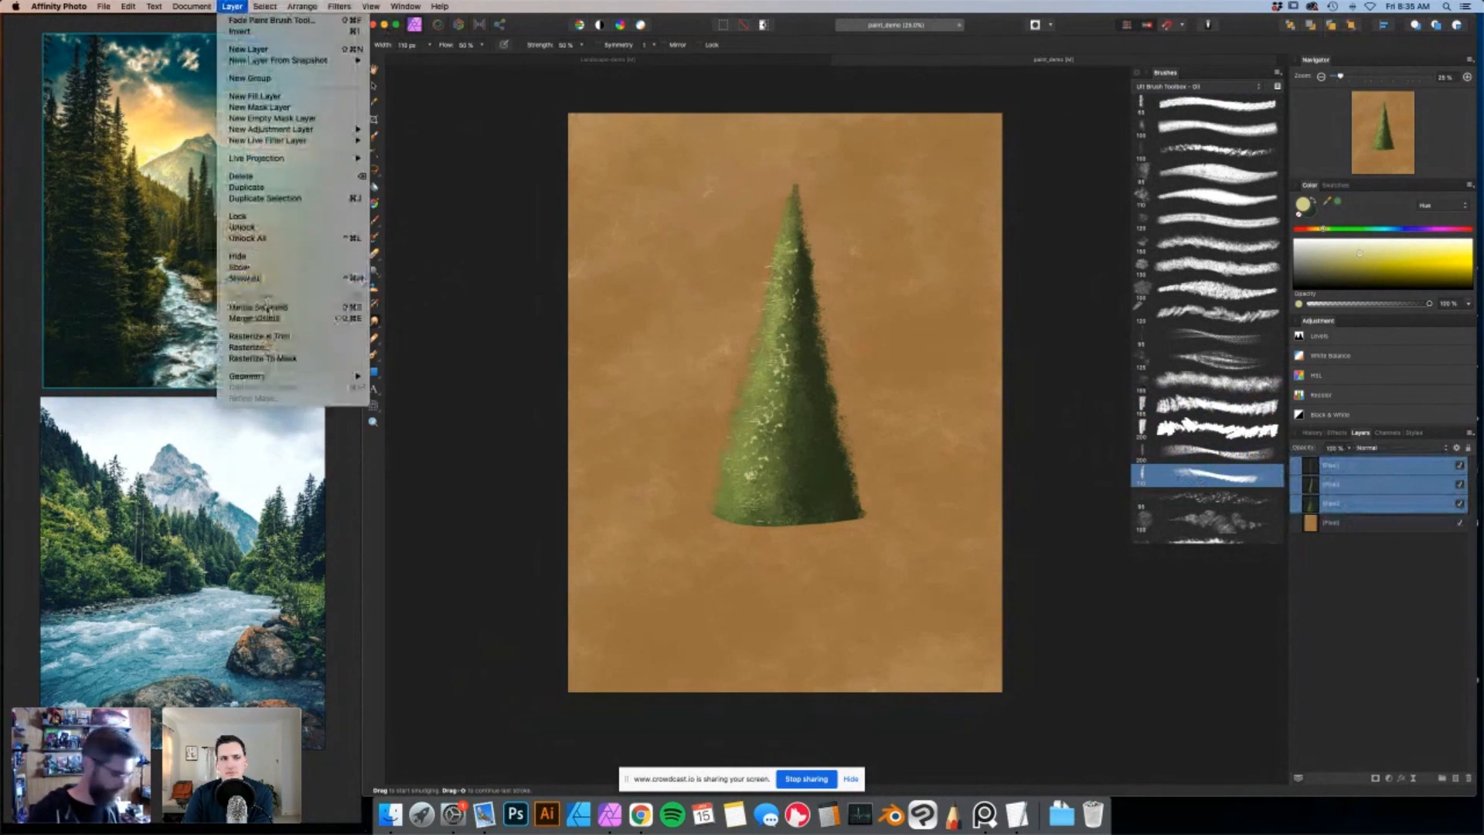
left_click(266, 309)
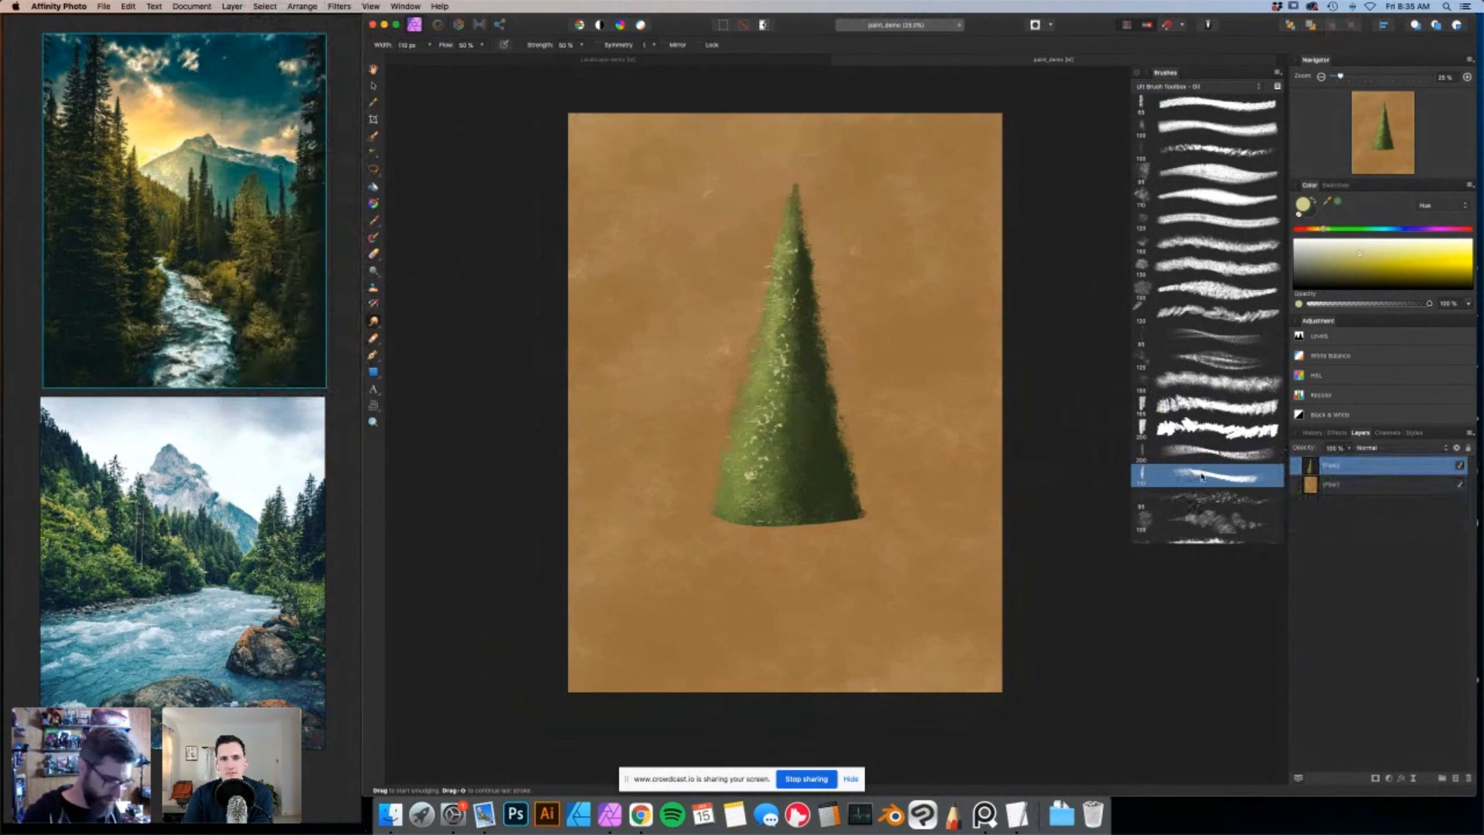
Enlarge the smudge brush to about 640 px and smudge the tree's lower right edge outward.
key("bracketright")
key("bracketright")
key("bracketright")
key("bracketright")
key("bracketright")
key("bracketright")
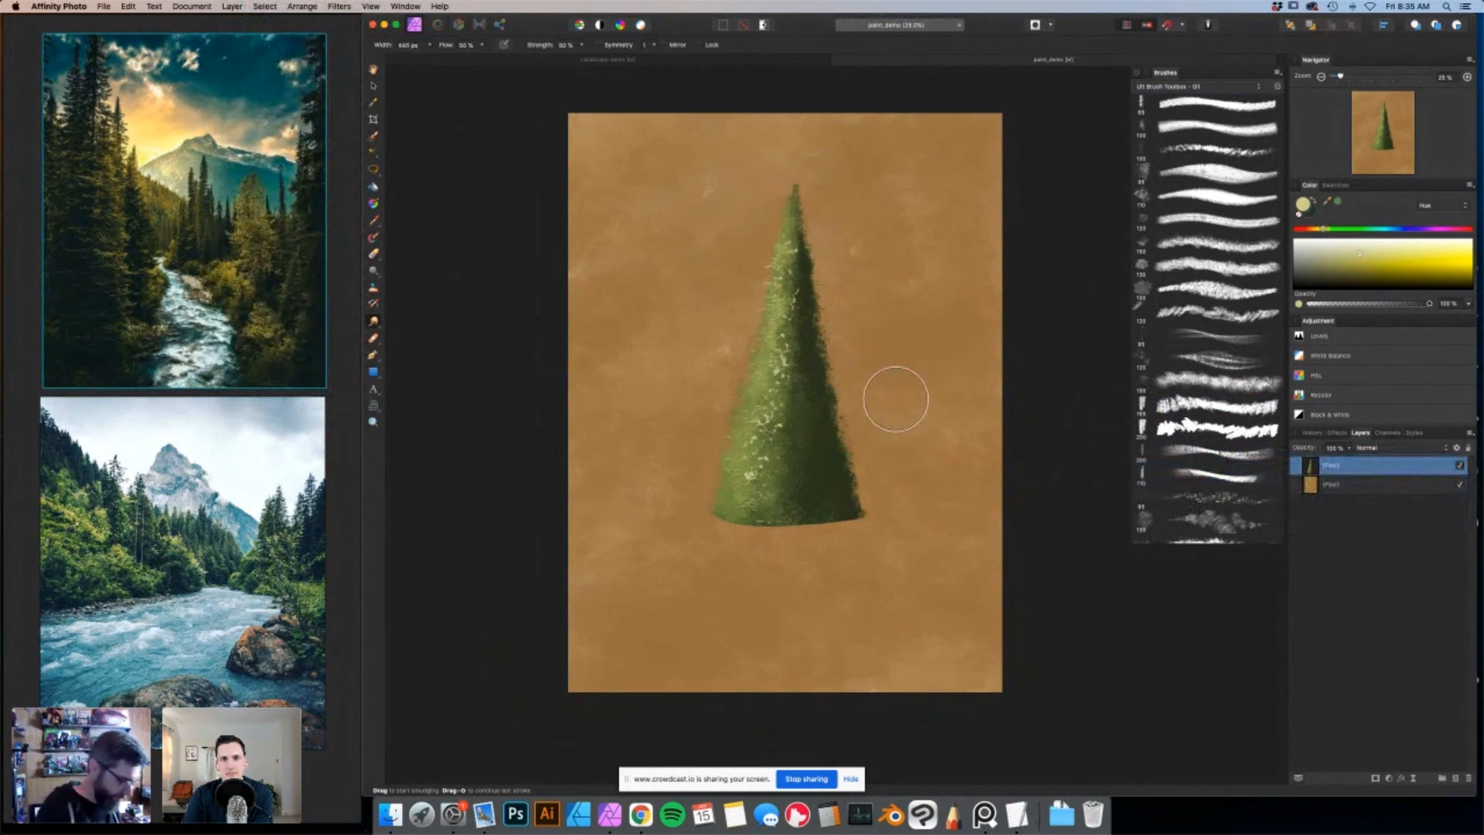
mouse_move(856, 495)
left_mouse_down()
mouse_move(854, 520)
mouse_move(845, 513)
mouse_move(874, 522)
mouse_move(878, 489)
mouse_move(874, 501)
left_mouse_up()
mouse_move(841, 401)
left_mouse_down()
mouse_move(840, 378)
mouse_move(856, 443)
left_mouse_up()
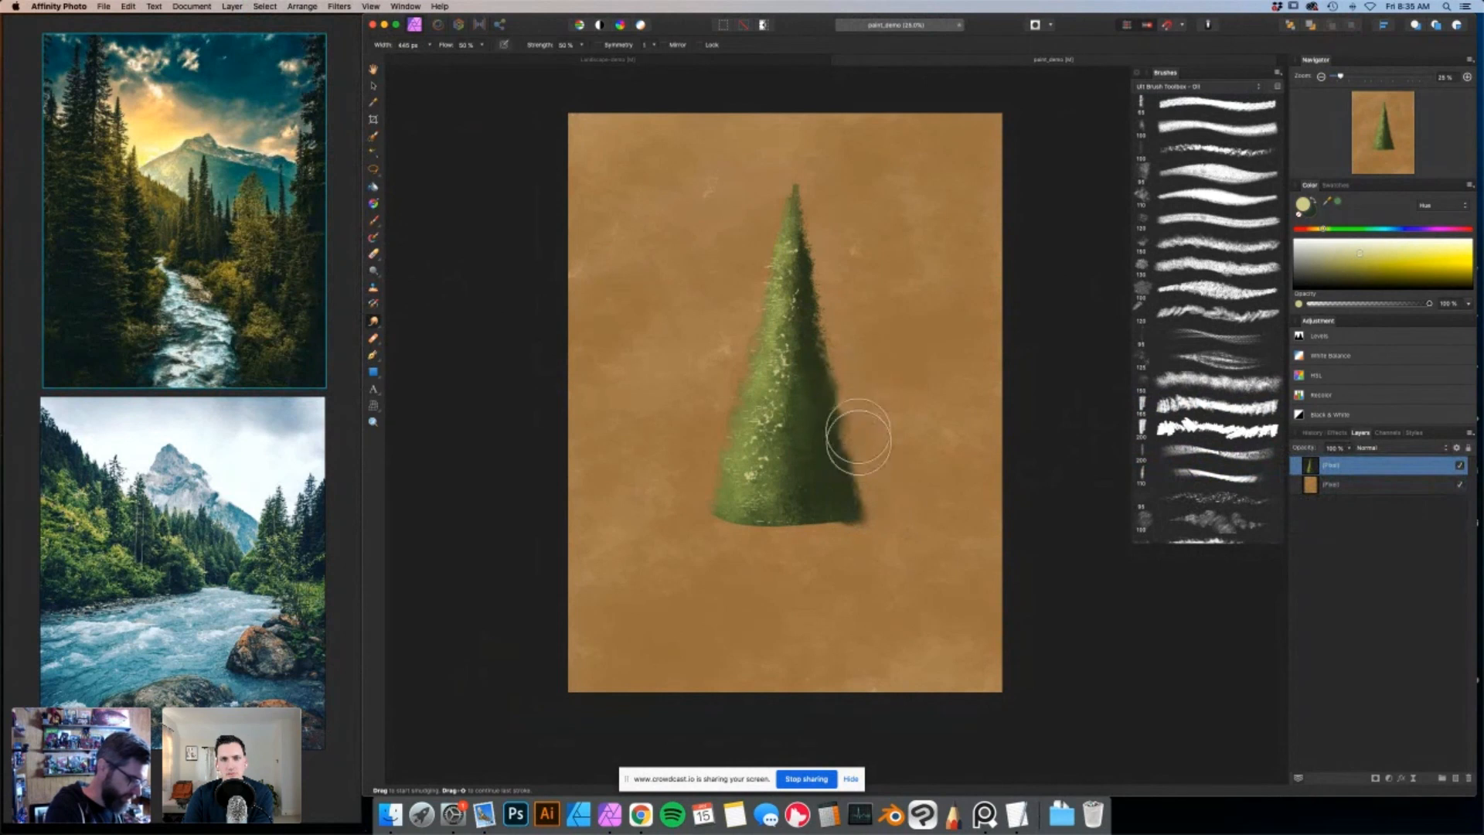
Choose the broad, rough-edged brush above the thick blocky one, enlarge it moderately, and smudge the tree's base and right edge.
left_click(1216, 405)
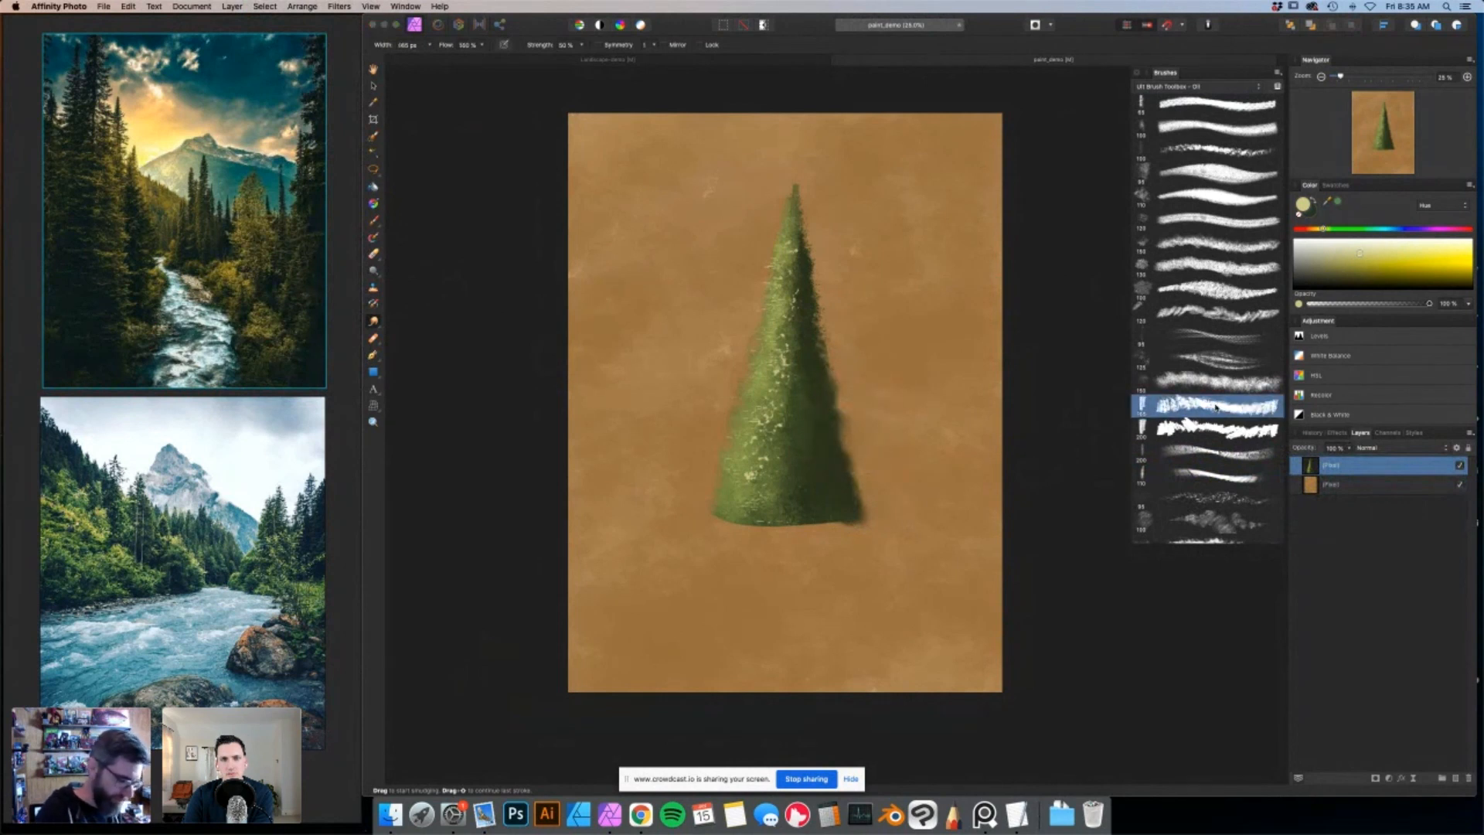
key("]")
key("]")
key("]")
key("]")
key("]")
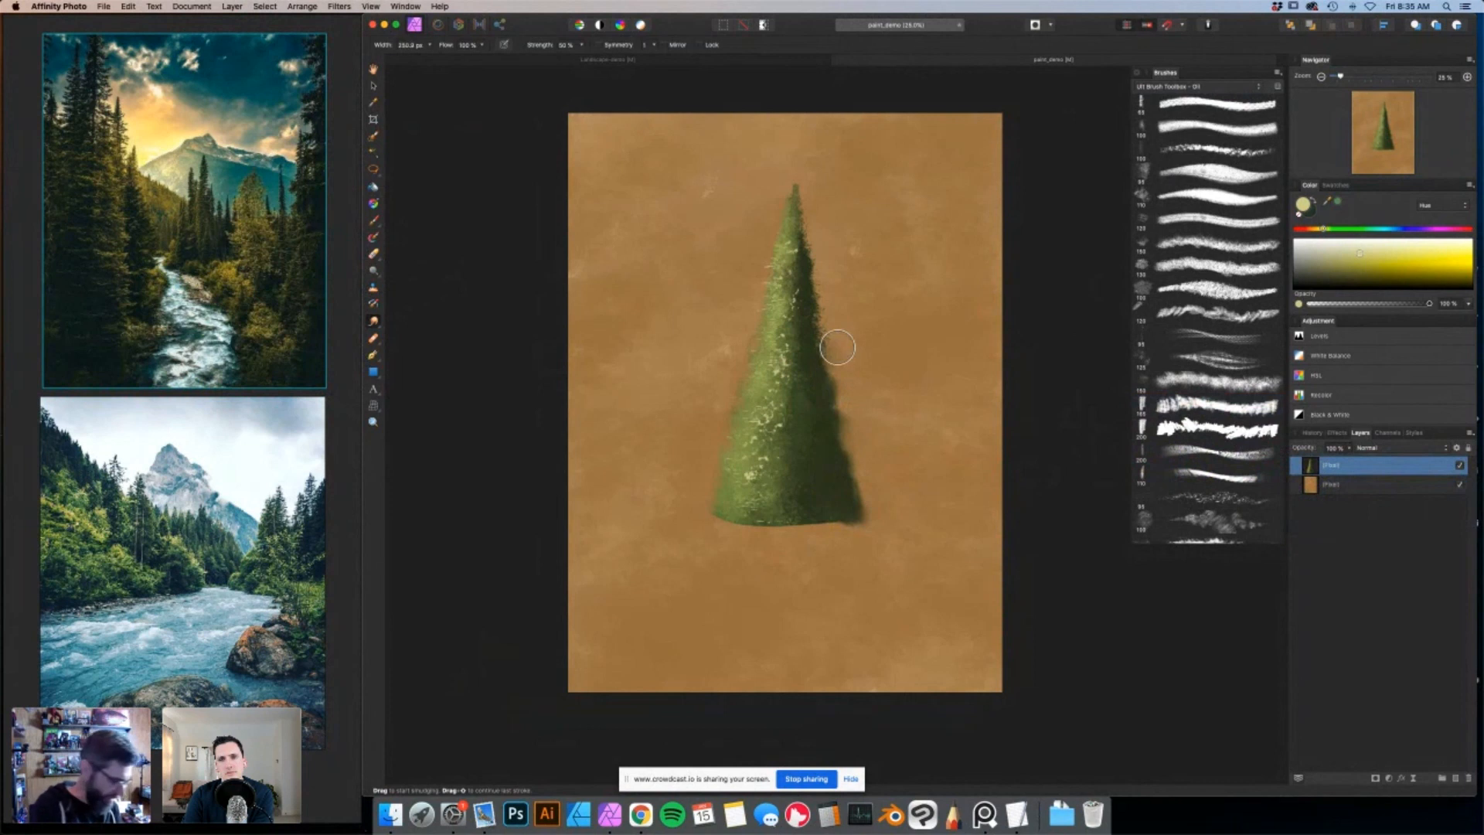
key("[")
mouse_move(779, 452)
left_mouse_down()
mouse_move(770, 521)
mouse_move(818, 541)
mouse_move(835, 513)
mouse_move(839, 546)
left_mouse_up()
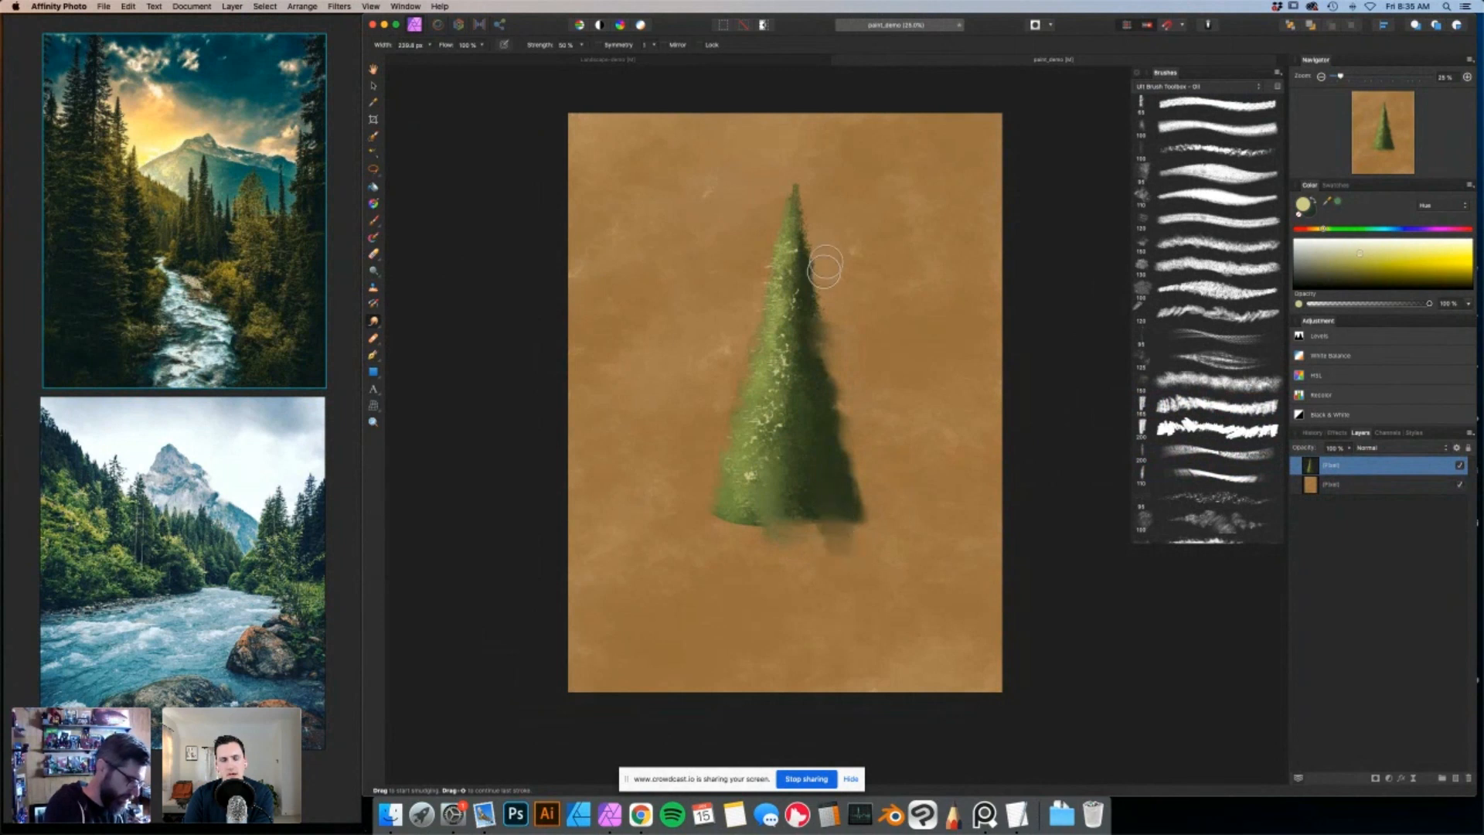
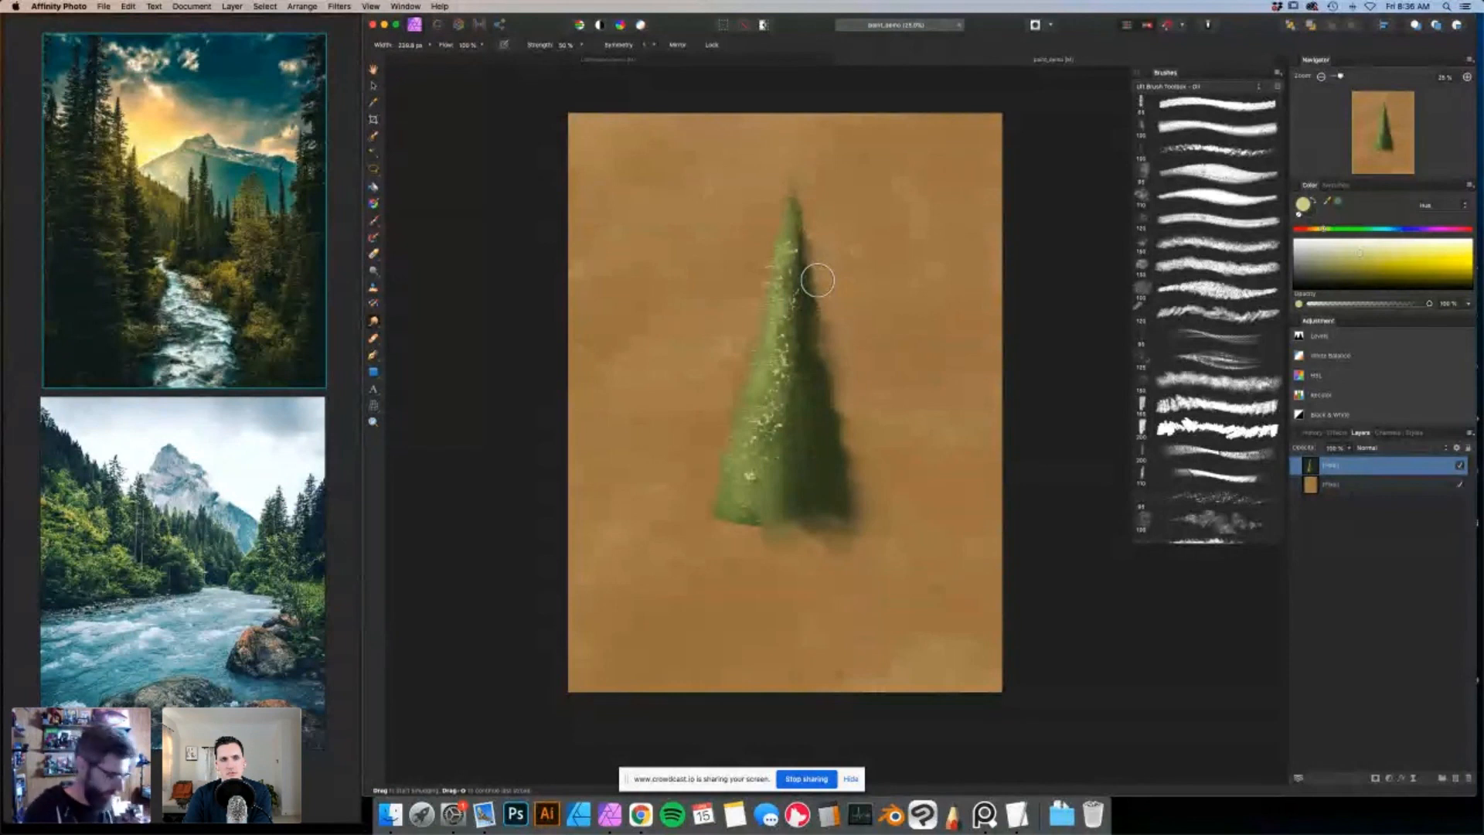
Soften the tree's right edge with further outward smudging, and increase the smudge brush to more than twice its size.
mouse_move(847, 424)
left_mouse_down()
mouse_move(866, 474)
mouse_move(849, 473)
mouse_move(857, 431)
left_mouse_up()
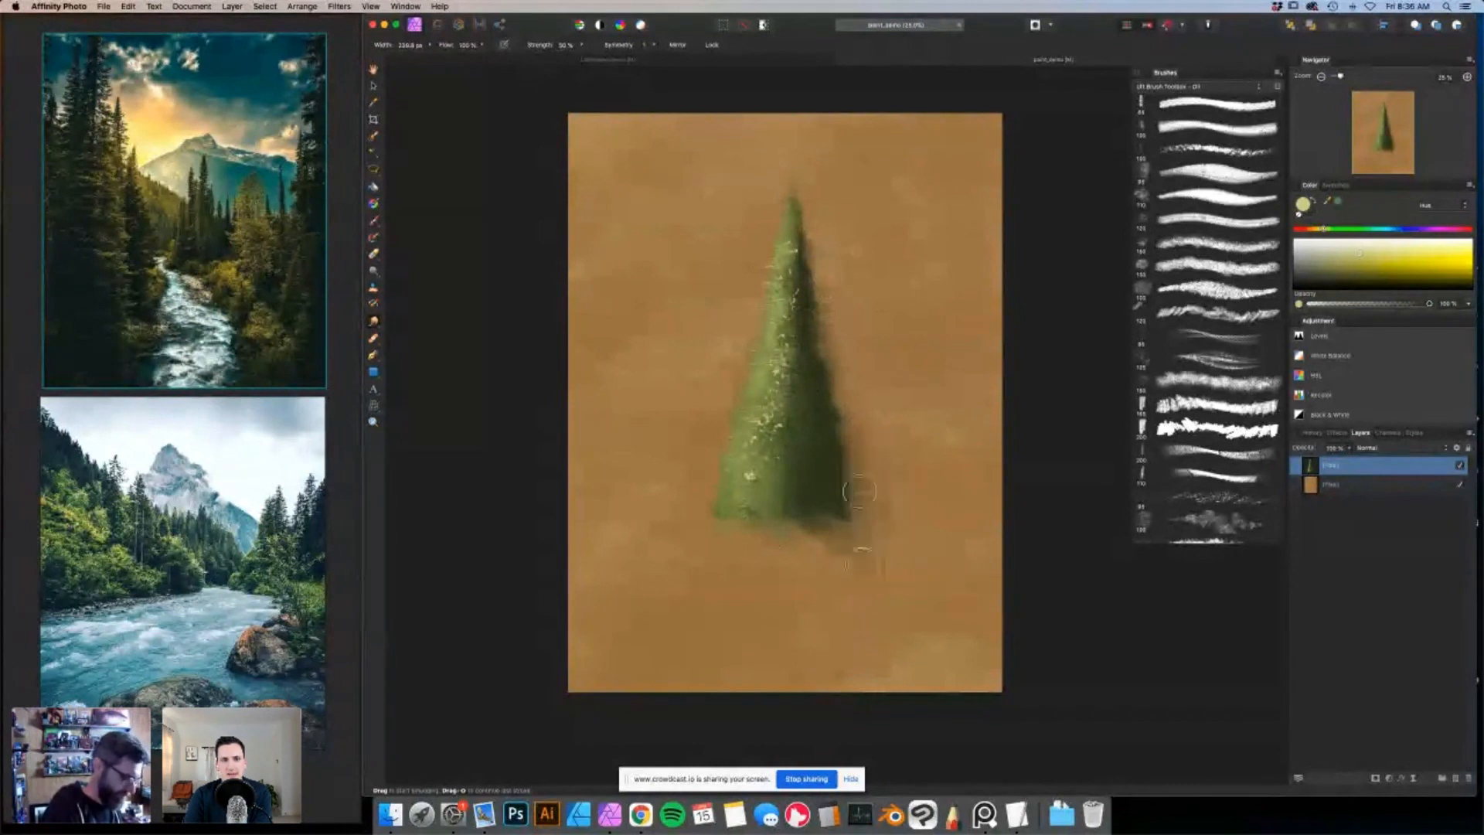
key("bracketright")
key("bracketright")
key("bracketright")
key("bracketright")
key("bracketright")
key("bracketright")
key("bracketright")
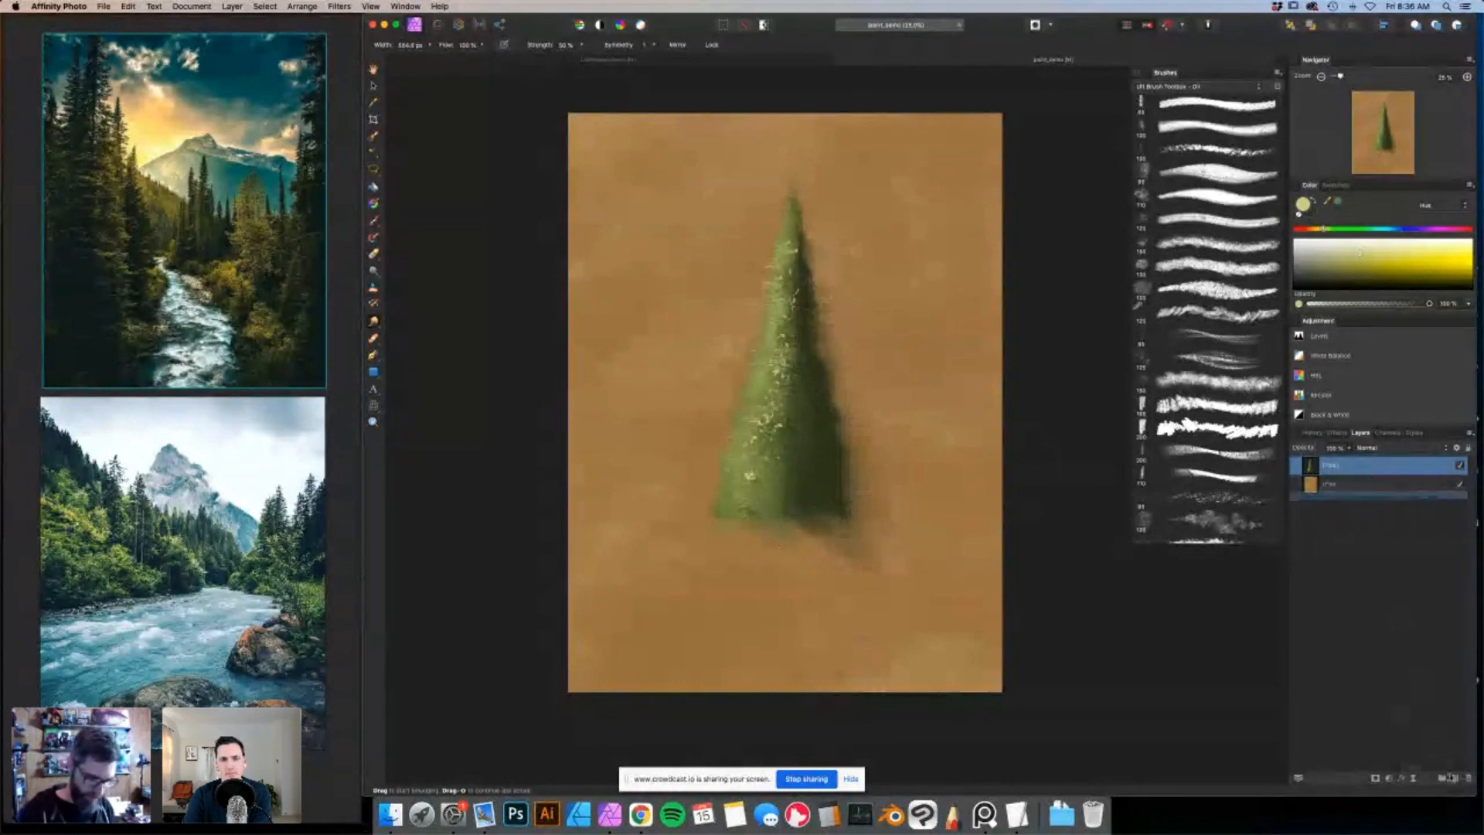
Duplicate the tree layer, scale the copy down, and place it overlapping the right side of the original tree.
right_click(1363, 467)
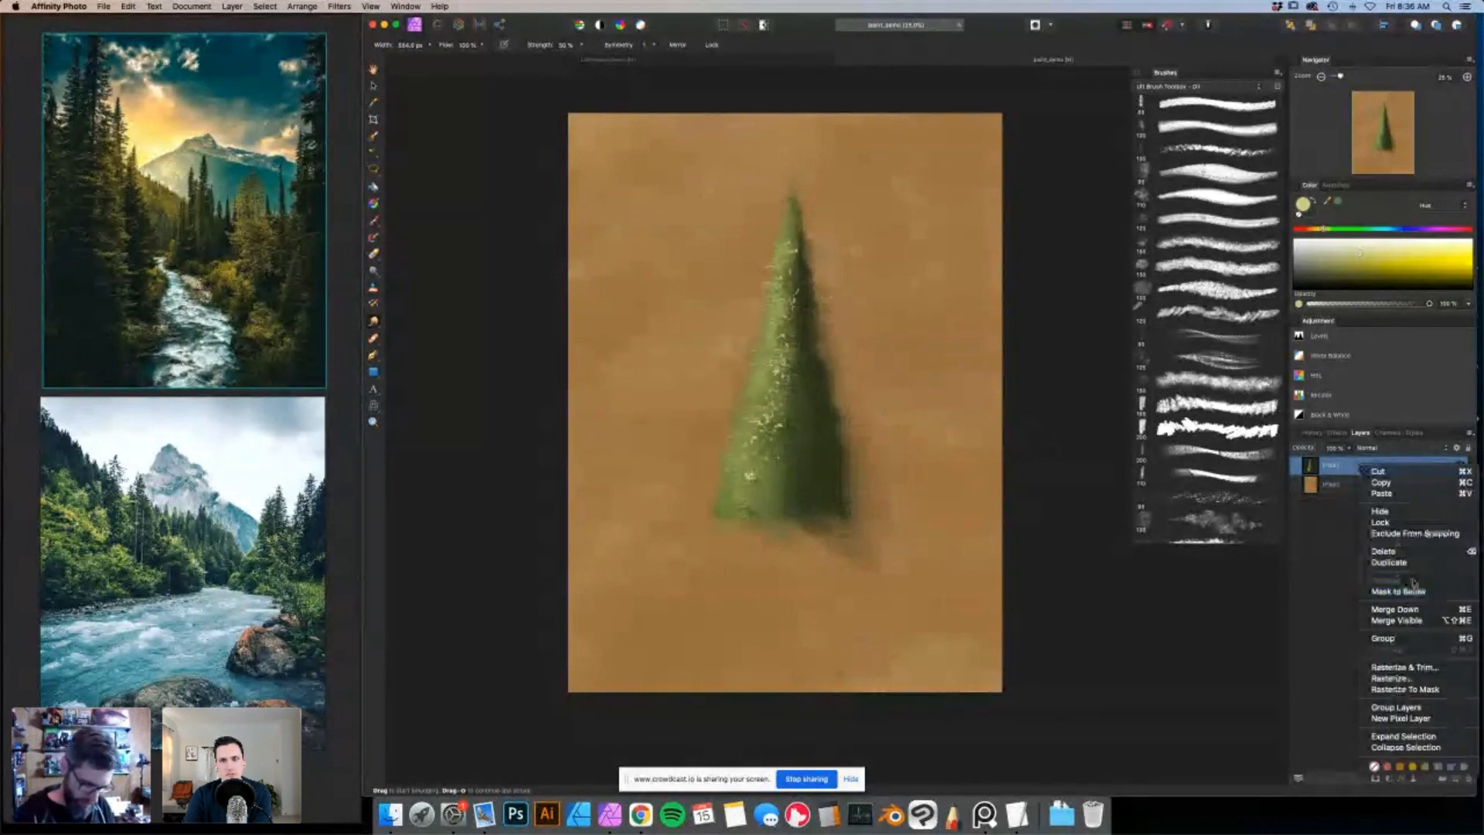
left_click(1389, 562)
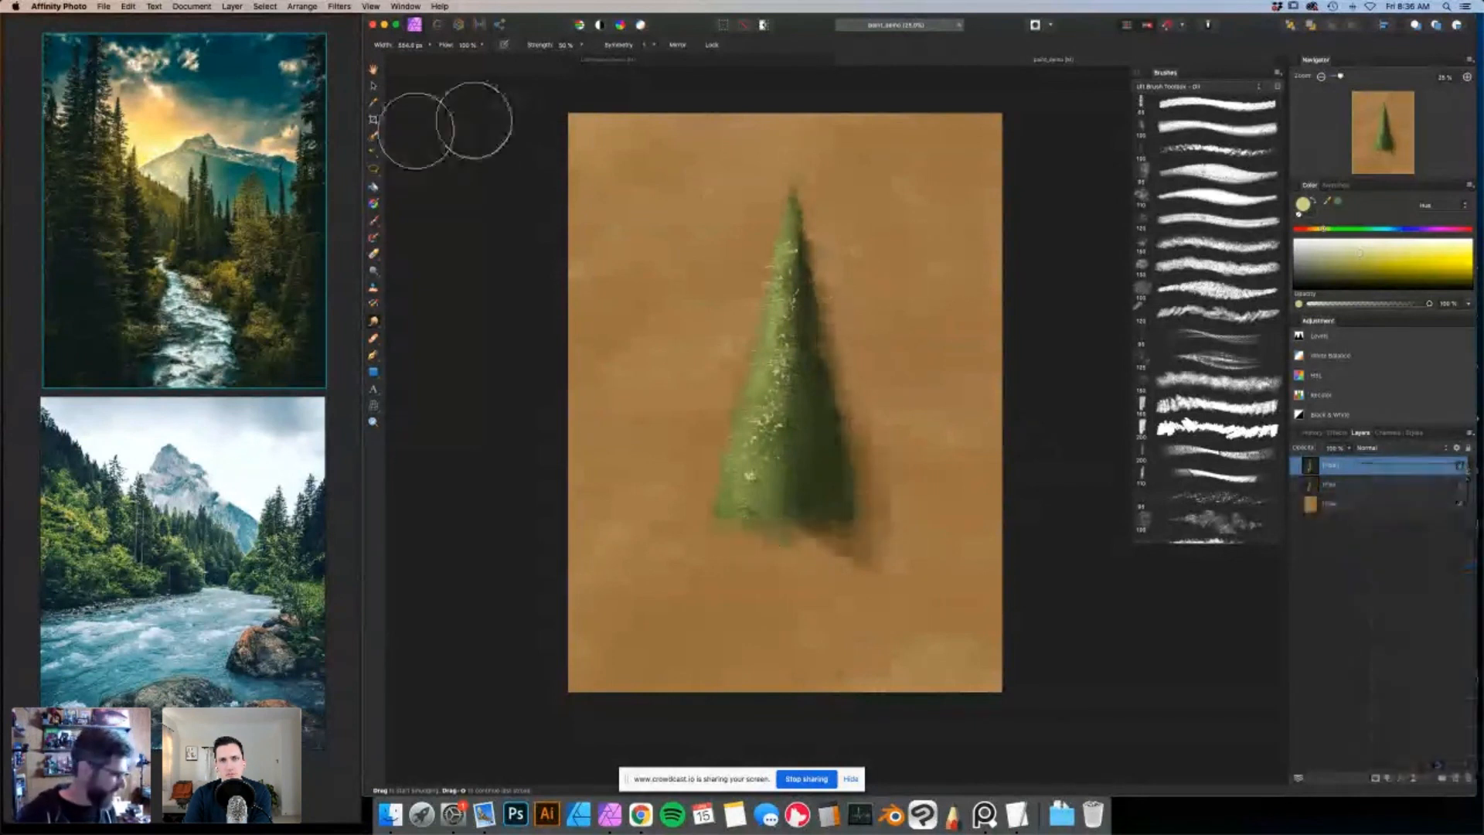
key("v")
left_click_drag(790, 340, 850, 342)
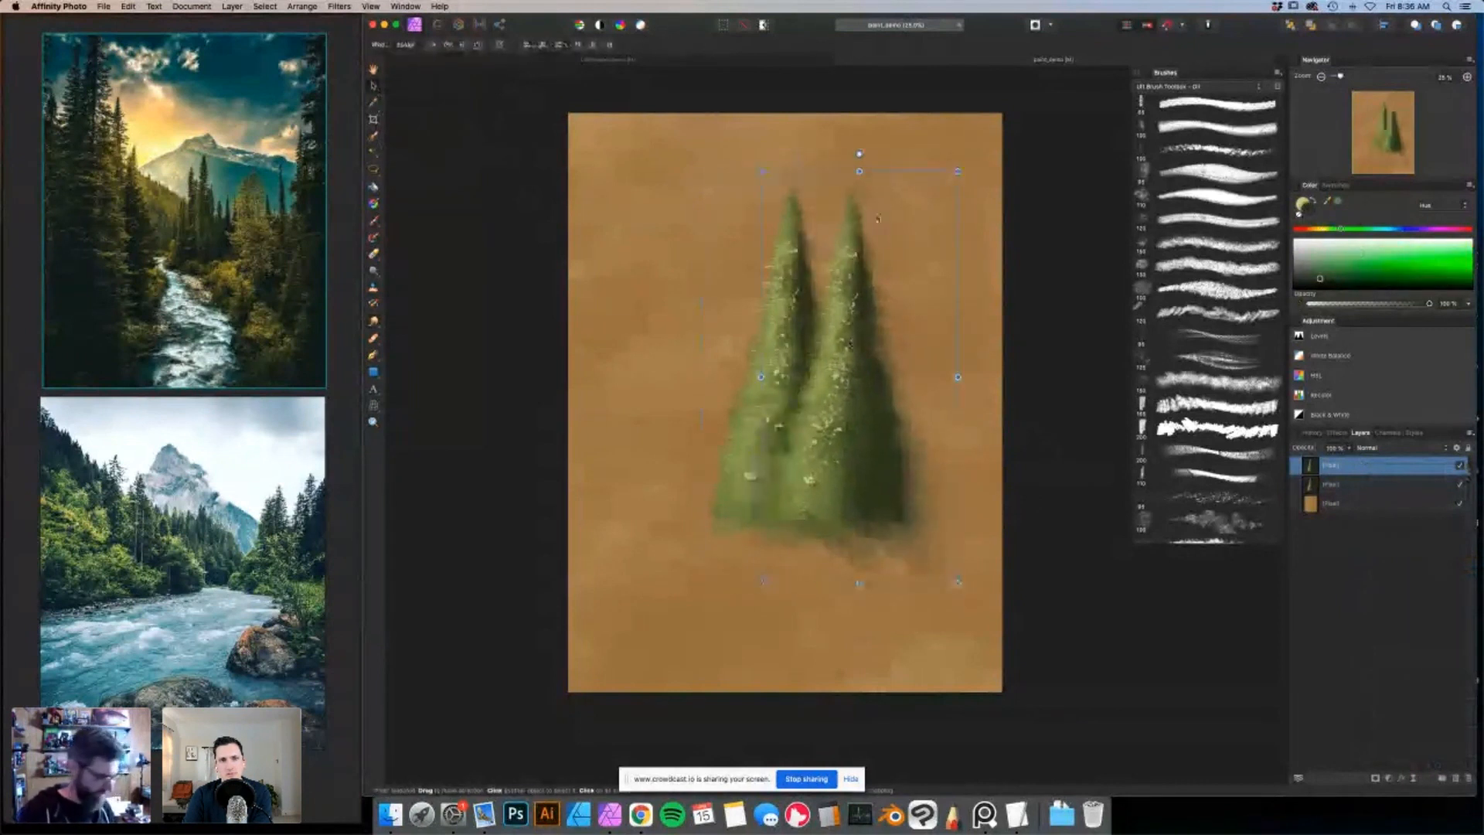
left_click_drag(762, 171, 800, 245)
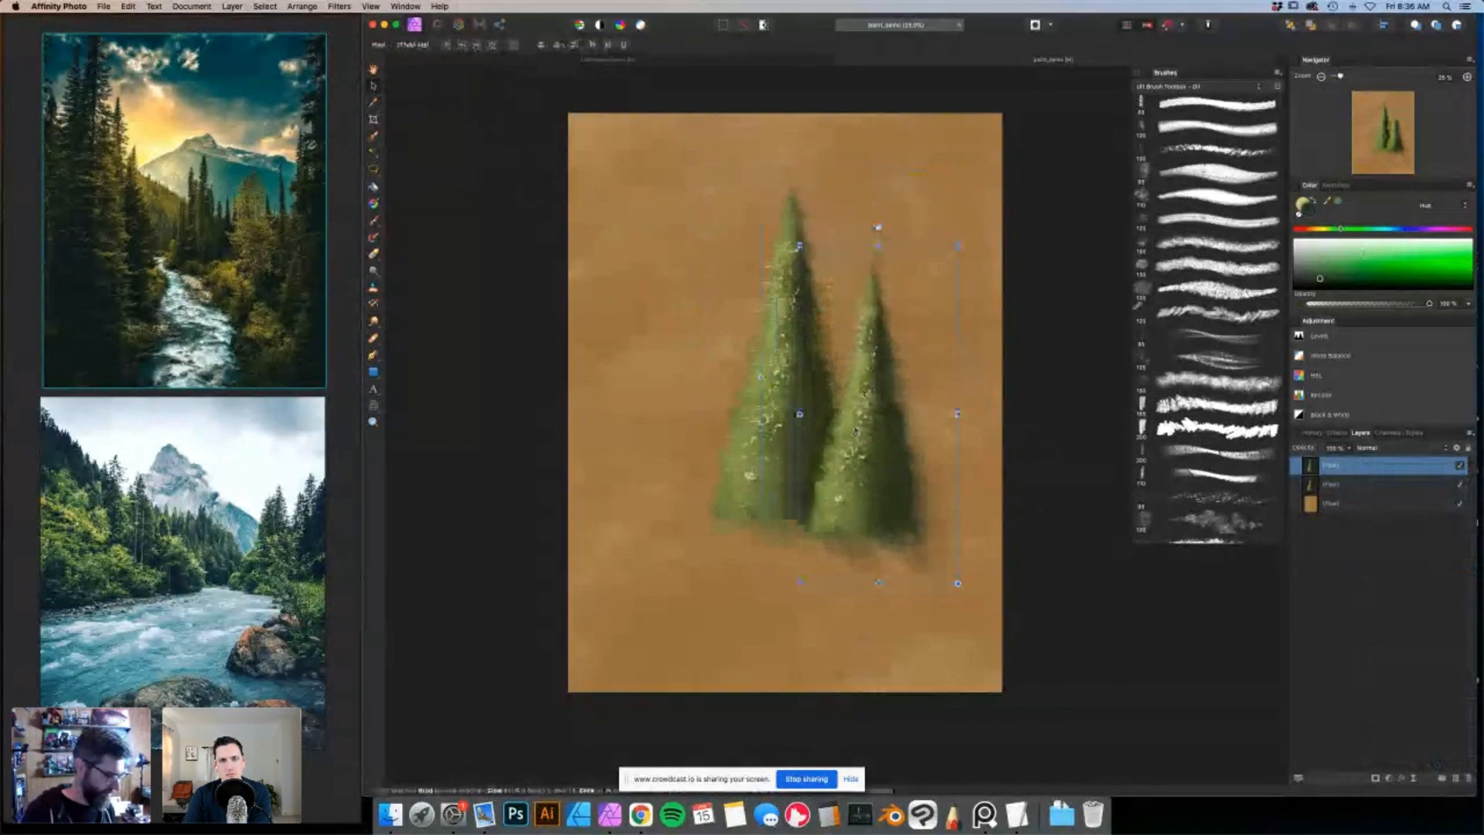
left_click_drag(857, 432, 838, 421)
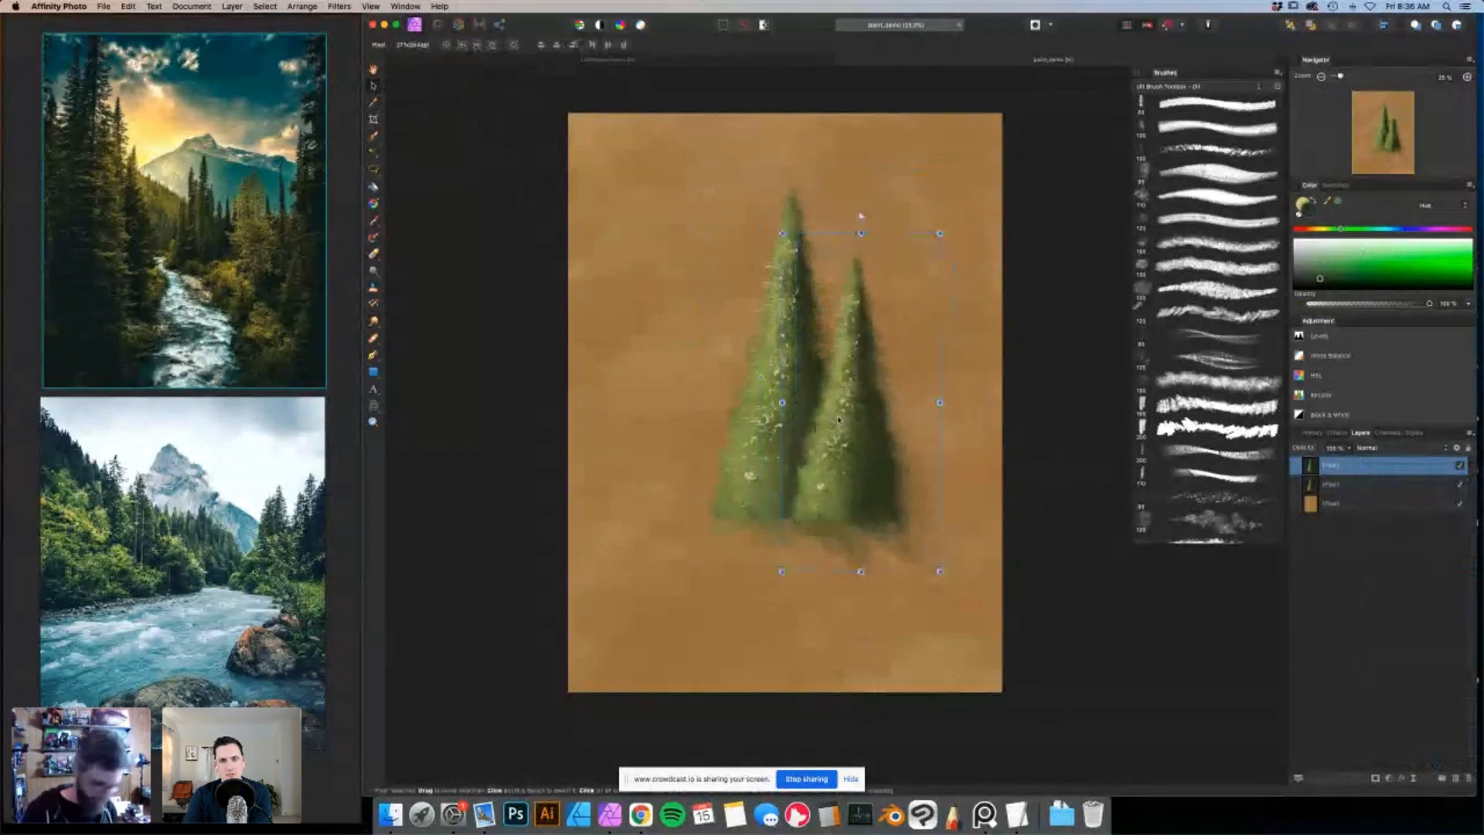
Smudge the base of the smaller tree and of the original tree on their own layers, blending both into the background.
left_click(373, 220)
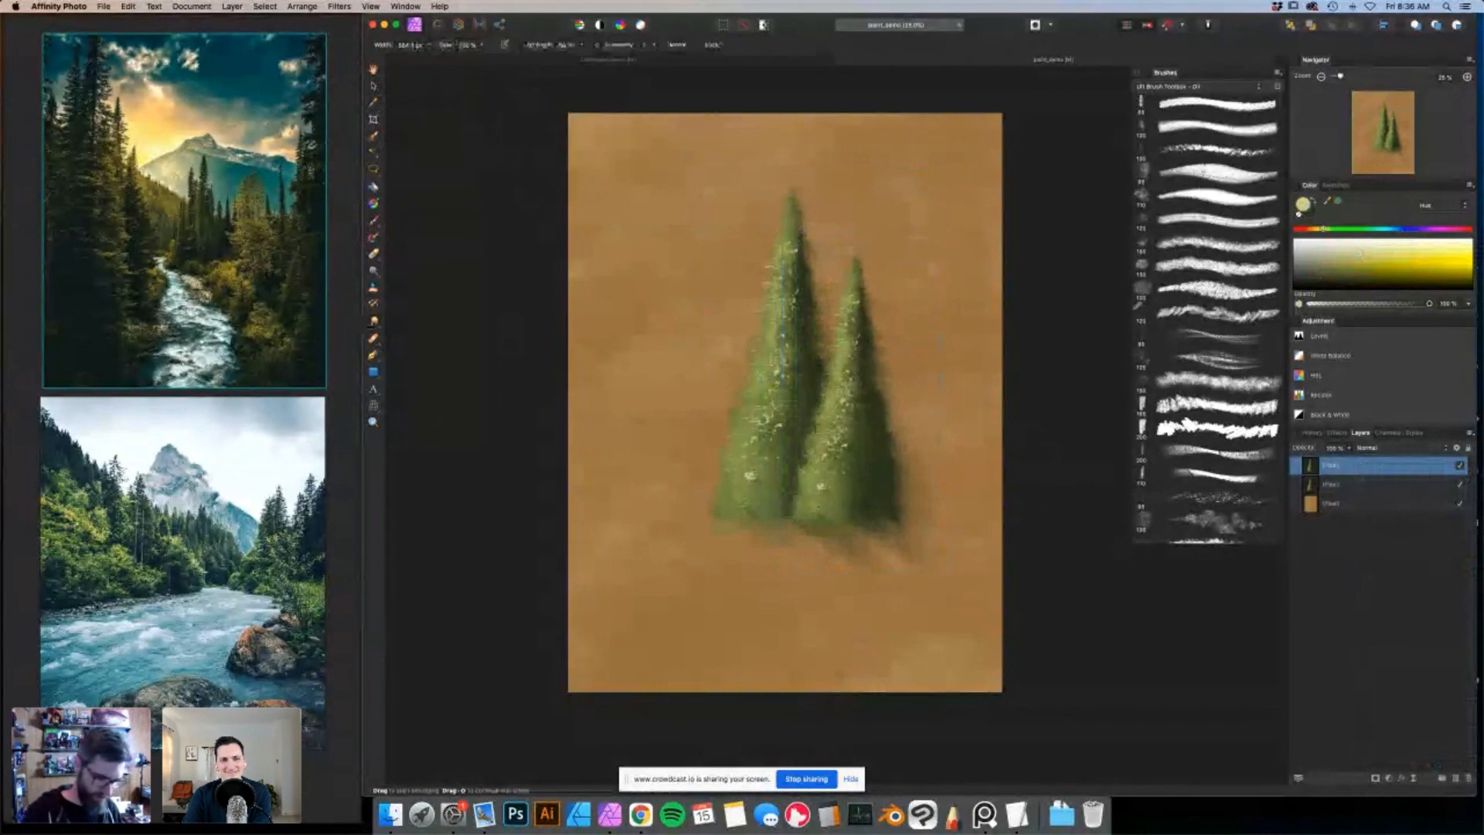
key("ctrl+z")
key("ctrl+shift+z")
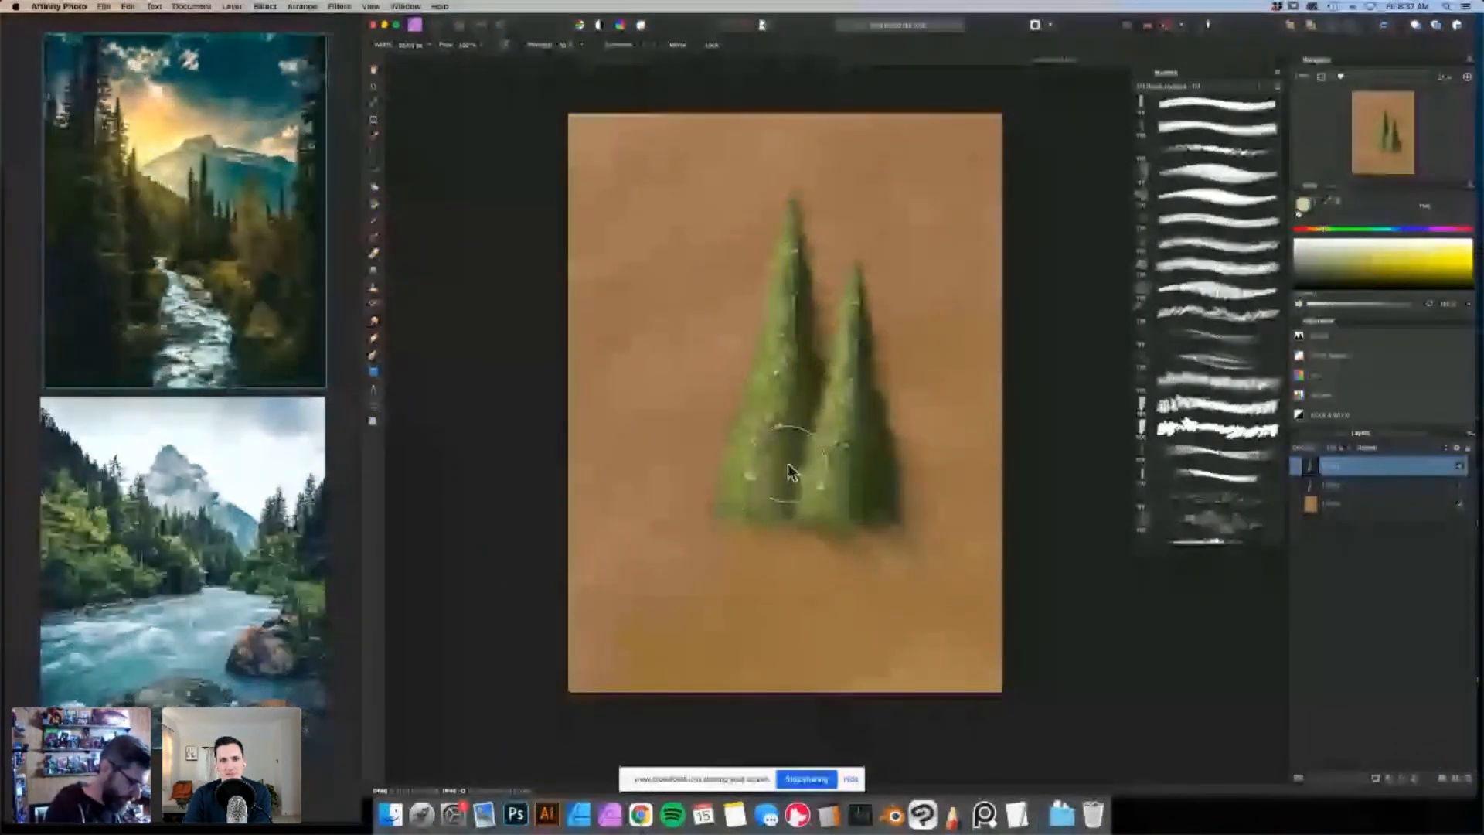
left_click_drag(792, 473, 800, 507)
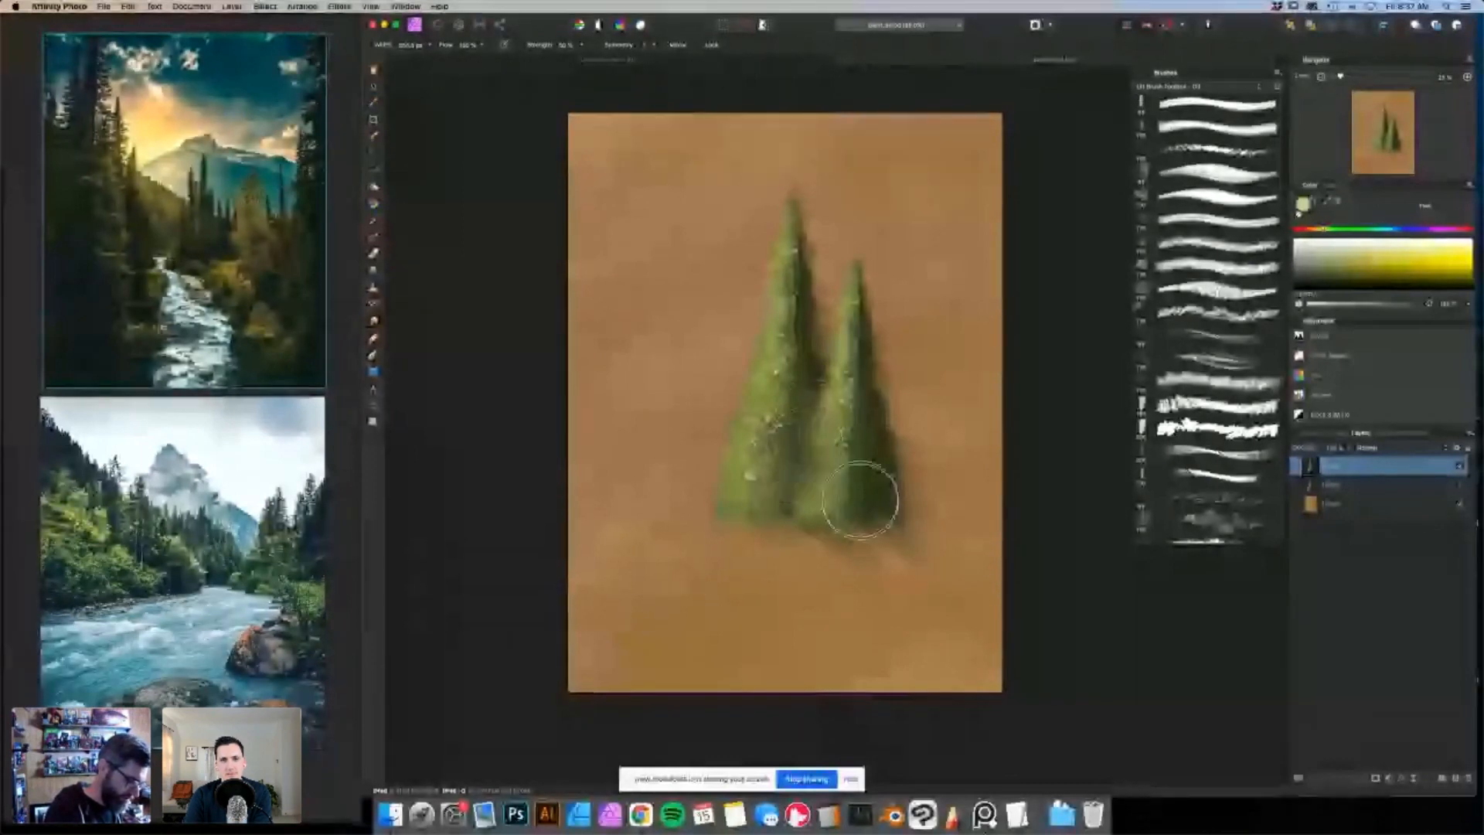
mouse_move(787, 512)
left_mouse_down()
mouse_move(814, 387)
mouse_move(796, 495)
mouse_move(858, 482)
mouse_move(851, 378)
mouse_move(881, 478)
mouse_move(853, 486)
mouse_move(854, 473)
mouse_move(864, 516)
mouse_move(892, 519)
mouse_move(706, 514)
left_mouse_up()
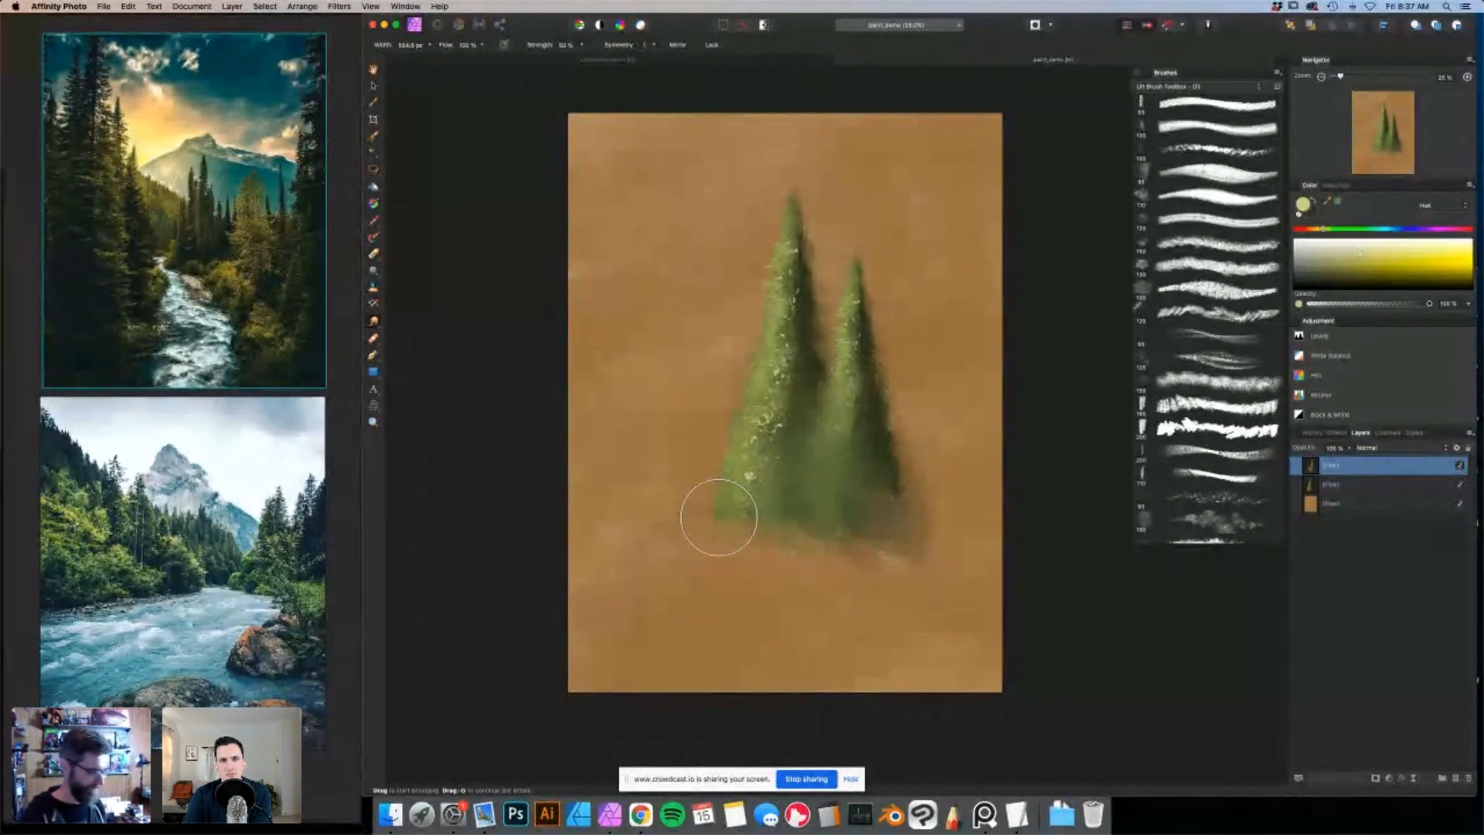
mouse_move(897, 504)
left_mouse_down()
mouse_move(918, 517)
mouse_move(885, 523)
mouse_move(887, 558)
mouse_move(757, 526)
mouse_move(680, 545)
mouse_move(719, 515)
left_mouse_up()
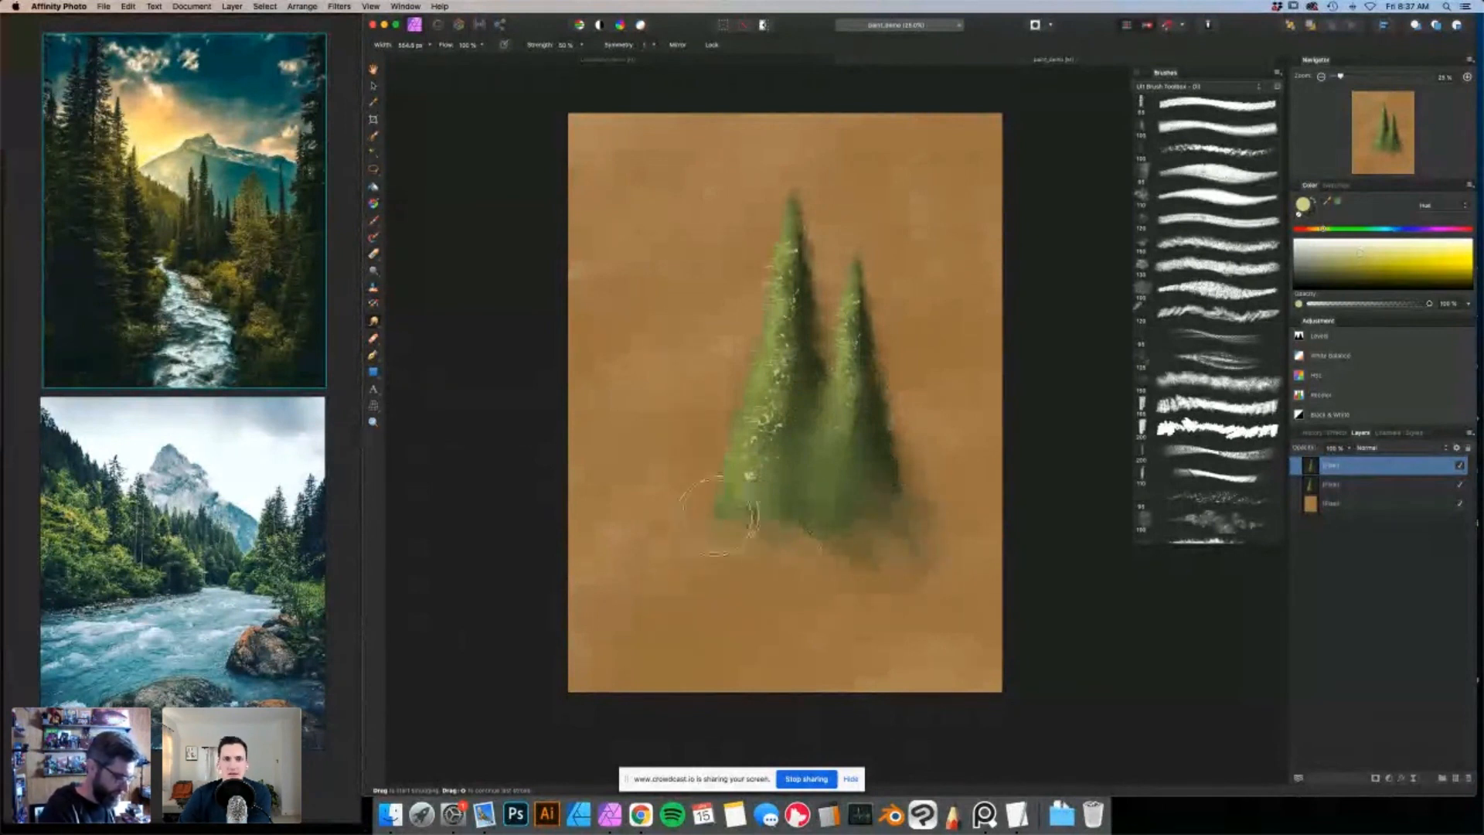
left_click(1349, 486)
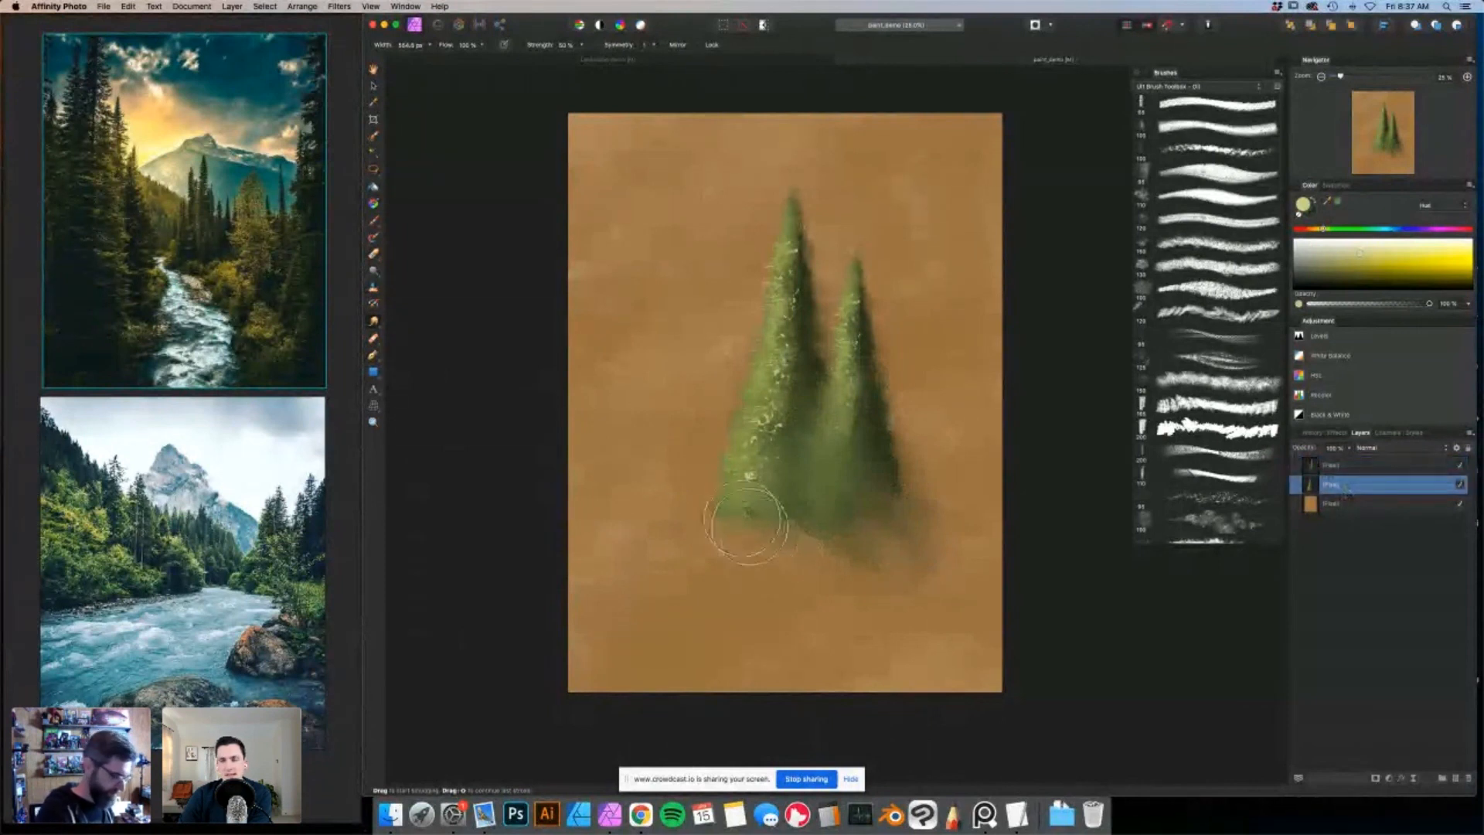
mouse_move(719, 525)
left_mouse_down()
mouse_move(801, 549)
mouse_move(820, 527)
mouse_move(805, 510)
mouse_move(796, 555)
left_mouse_up()
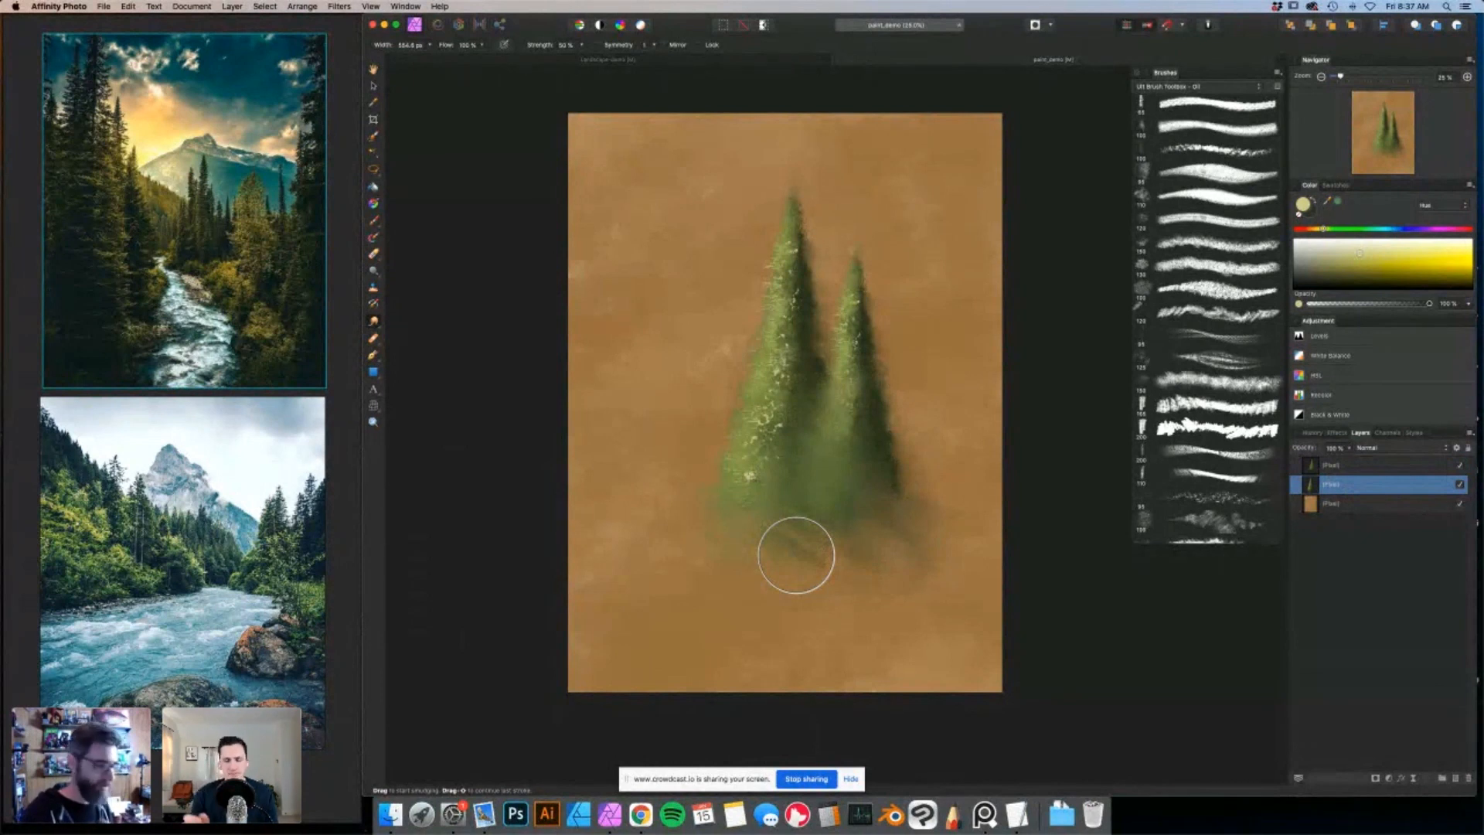
Switch to the Landscape demo document and show the Water and shore layers in the Under Painting group.
left_click(637, 64)
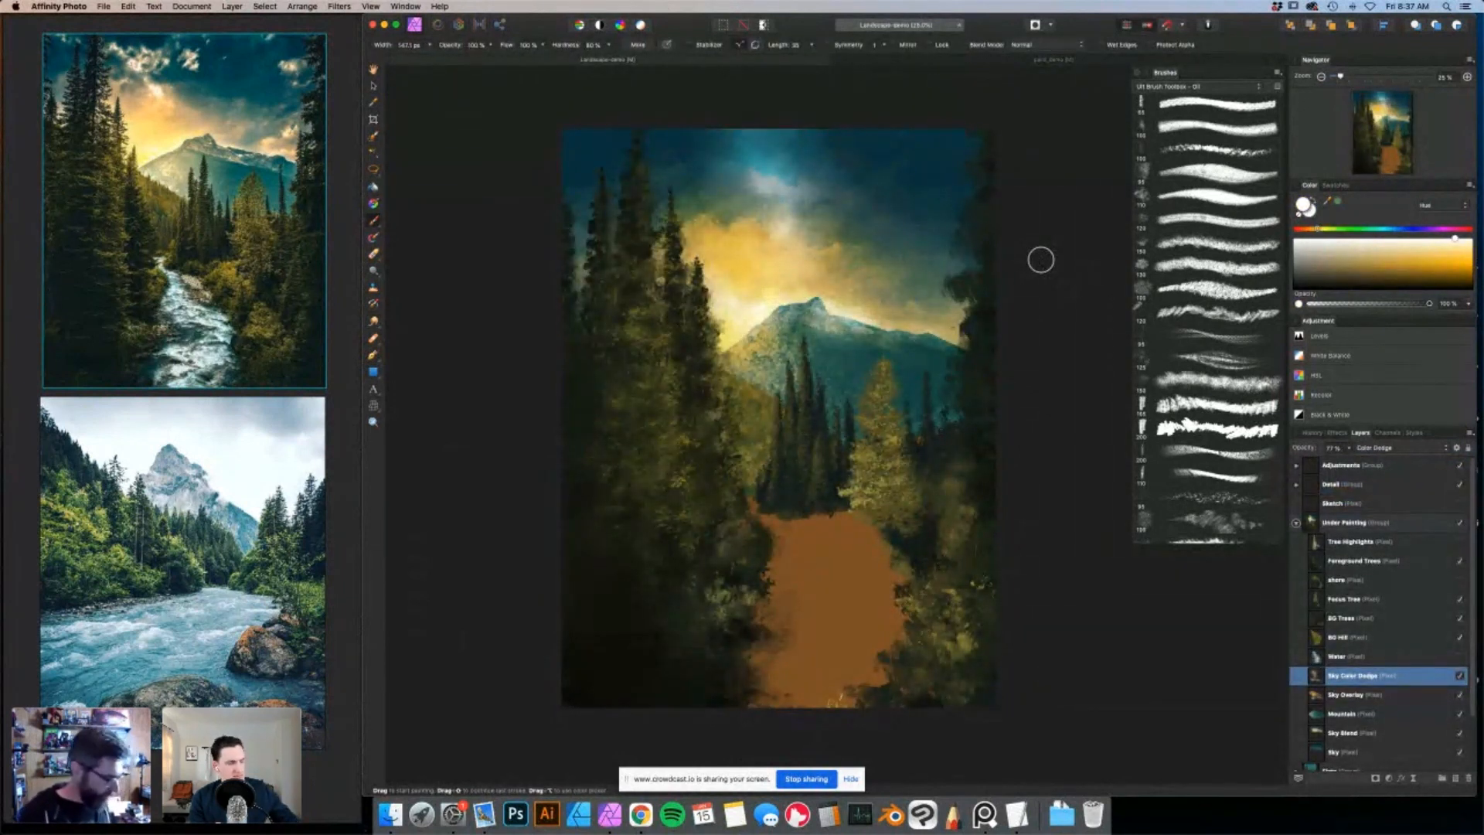
left_click(1460, 657)
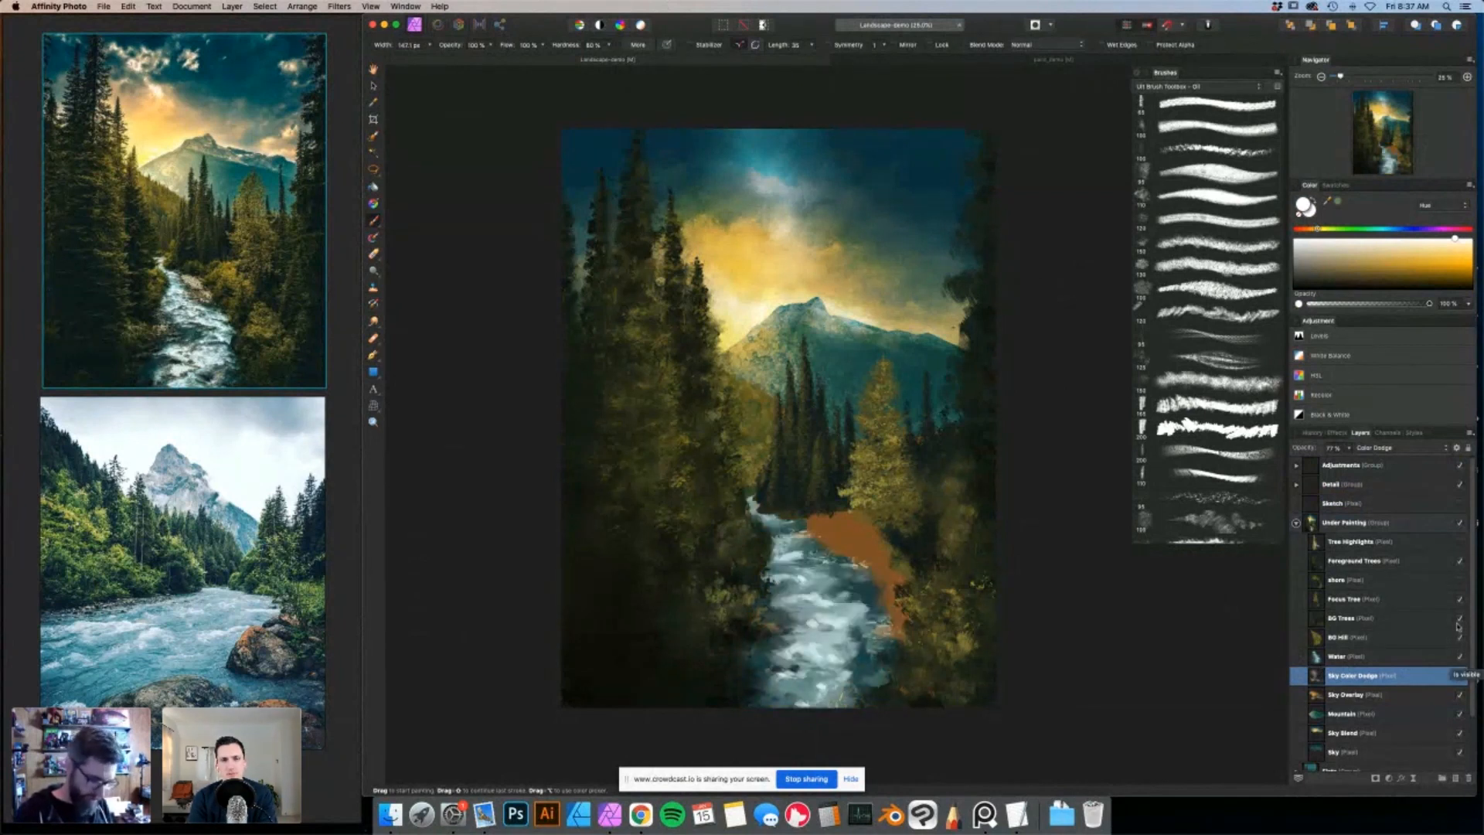
left_click(1460, 579)
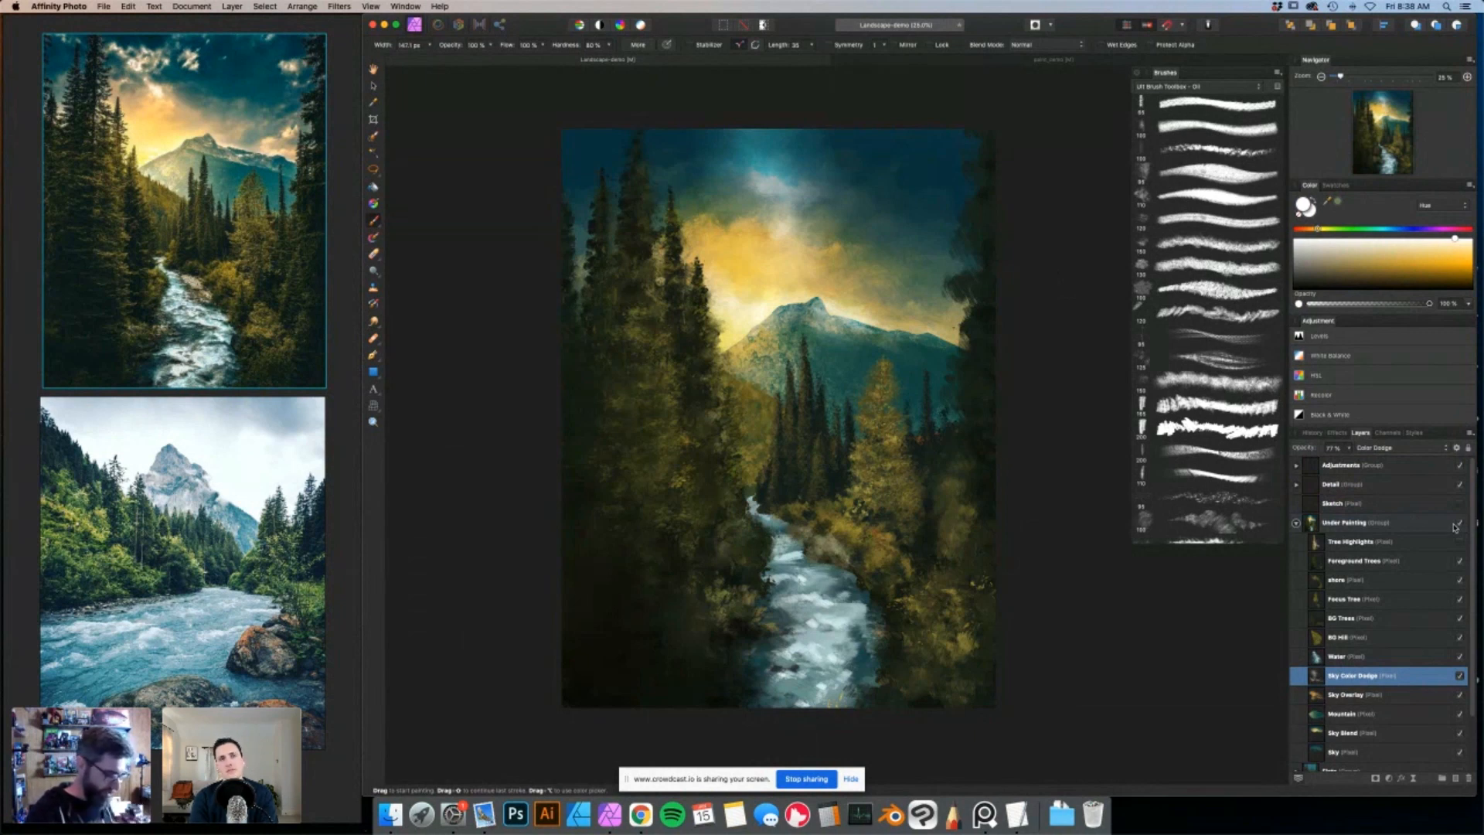
Collapse the Under Painting group, expand the Detail group, and show and select the Knife Blur layer.
left_click(1296, 523)
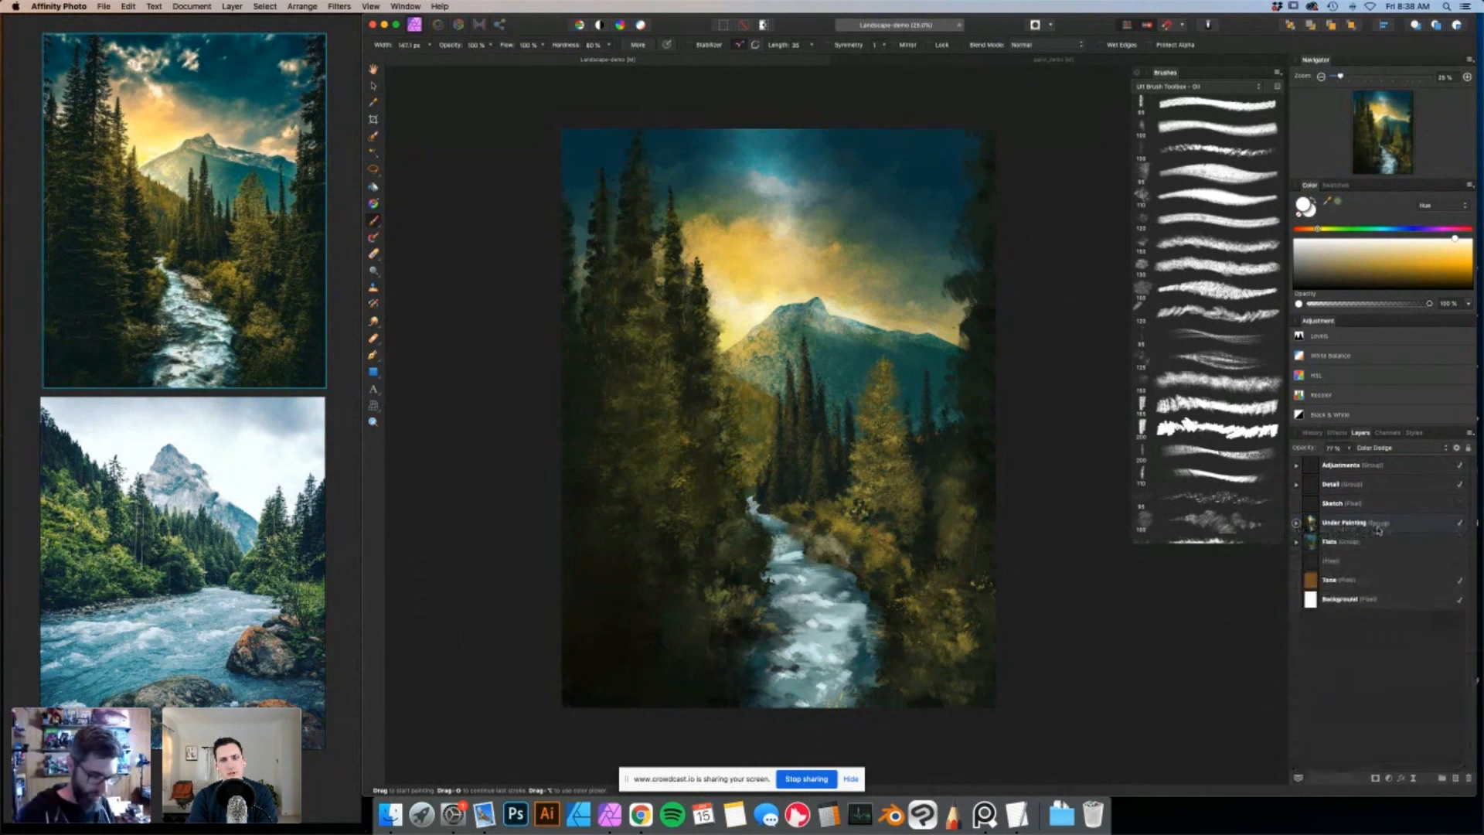
left_click(1296, 484)
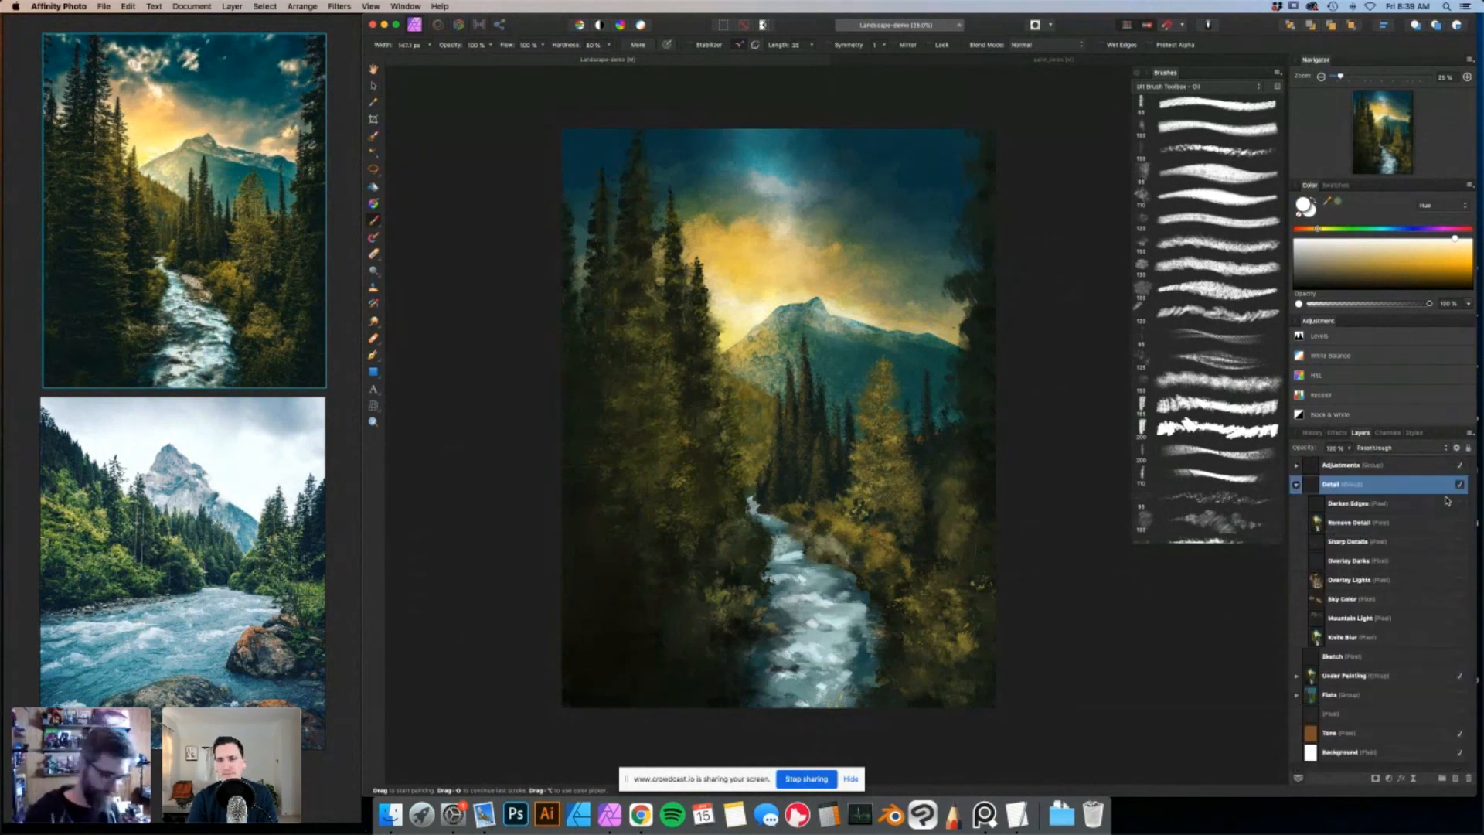
left_click(1459, 640)
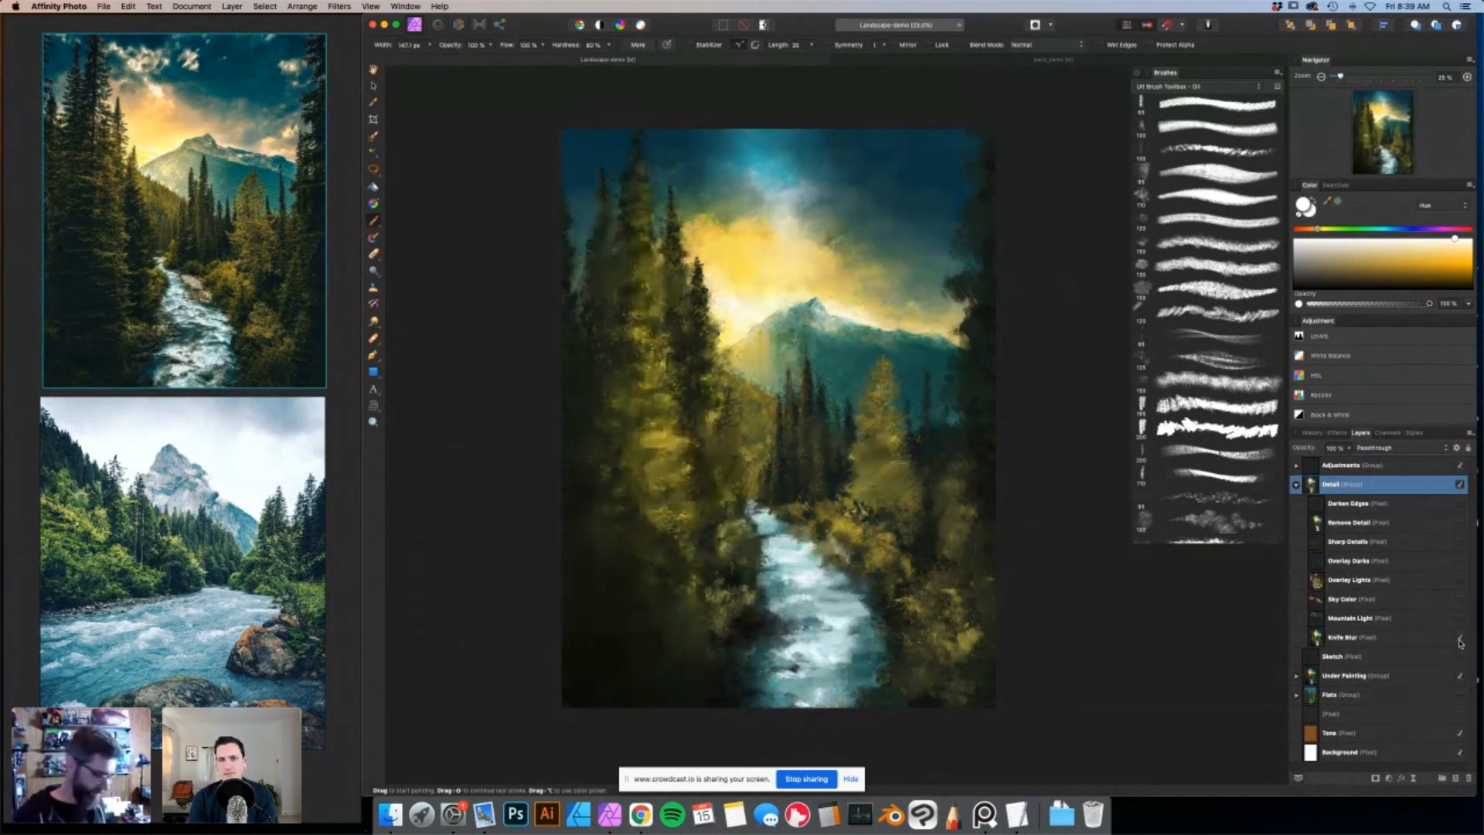
left_click(1410, 641)
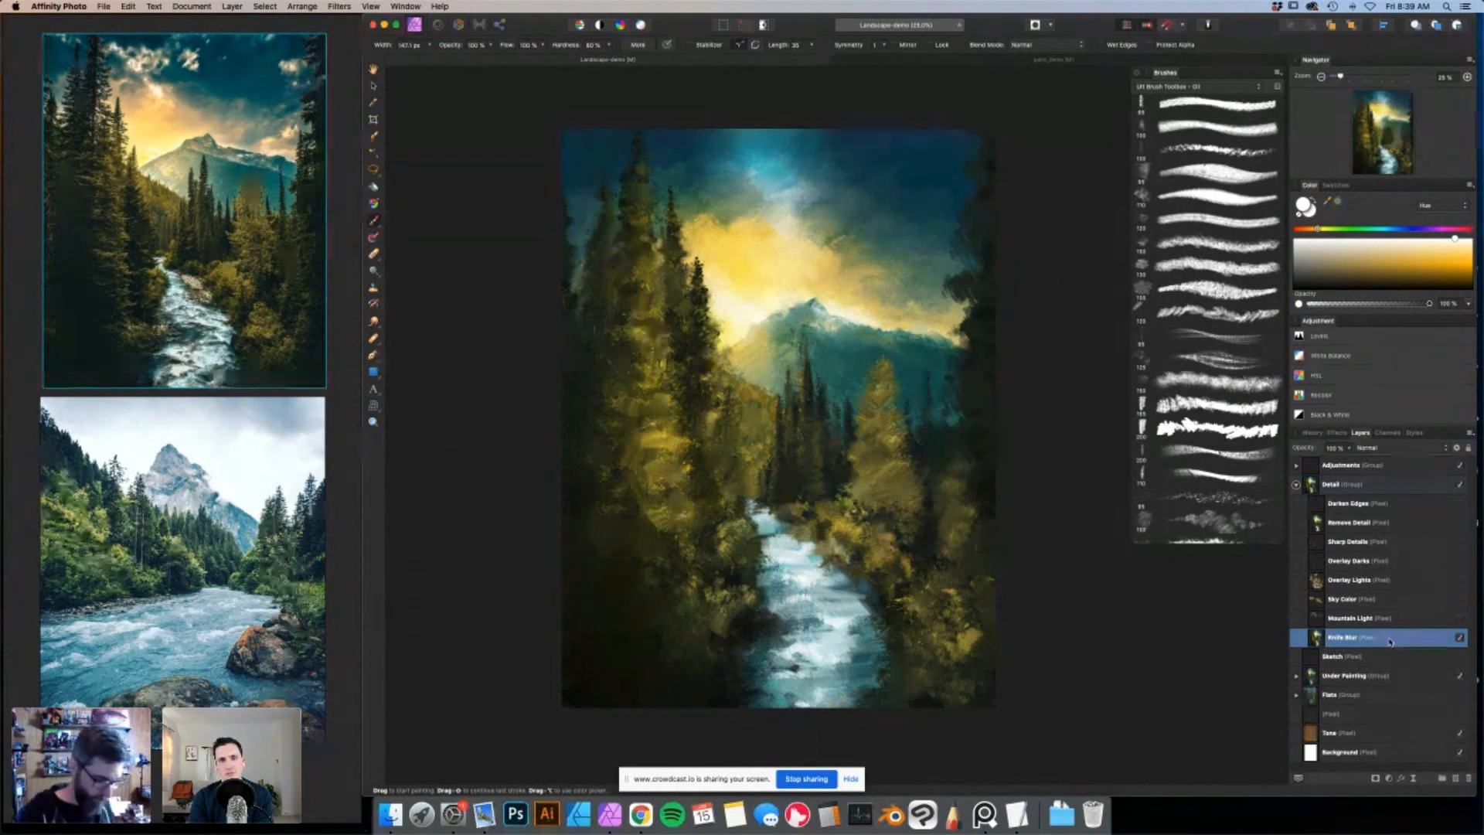
Show the Mountain Light layer, pick a textured brush for its strokes, and toggle the layer to compare the mountain with and without it.
left_click(1460, 619)
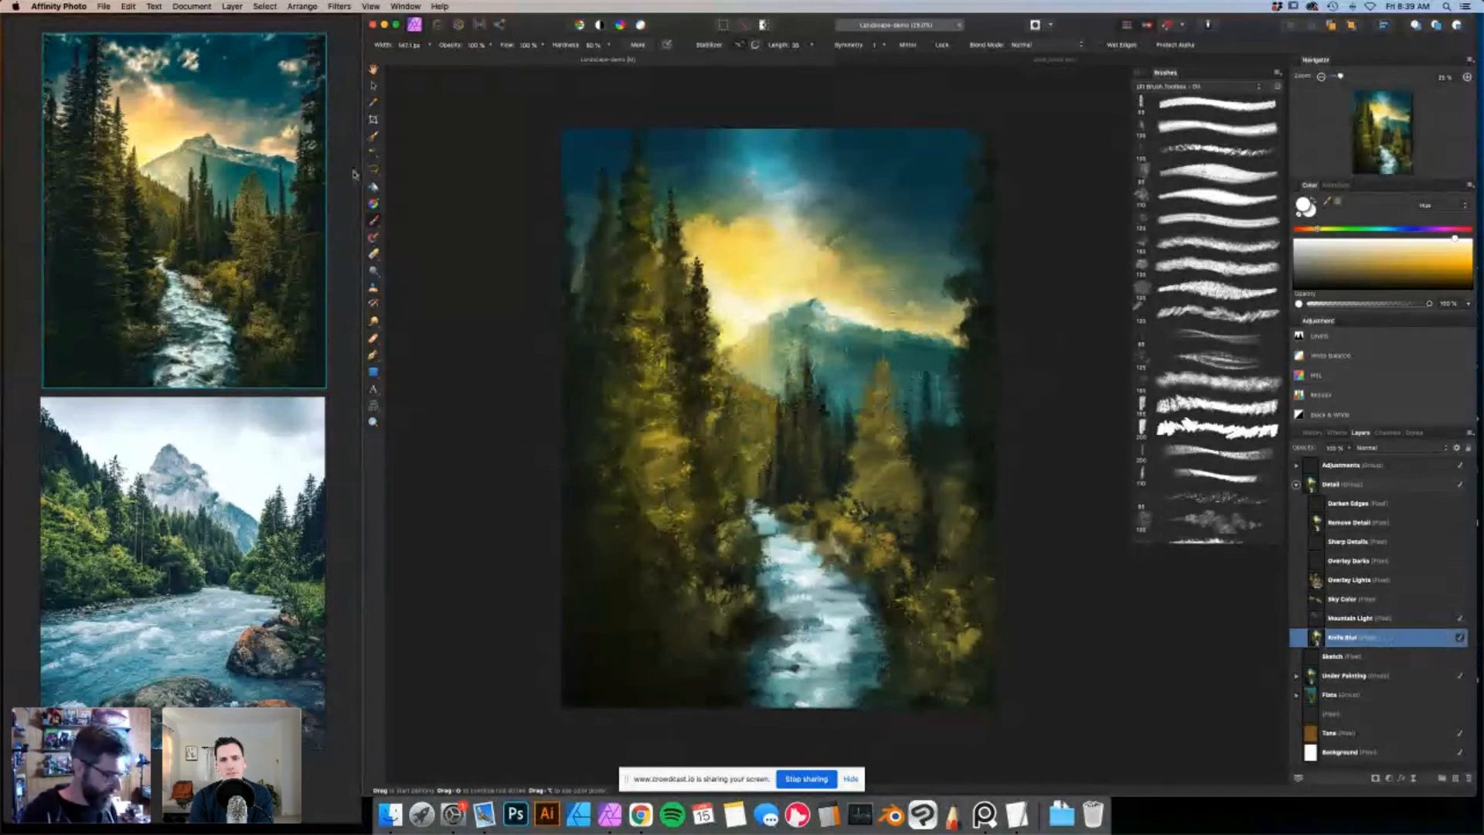
left_click(1231, 225)
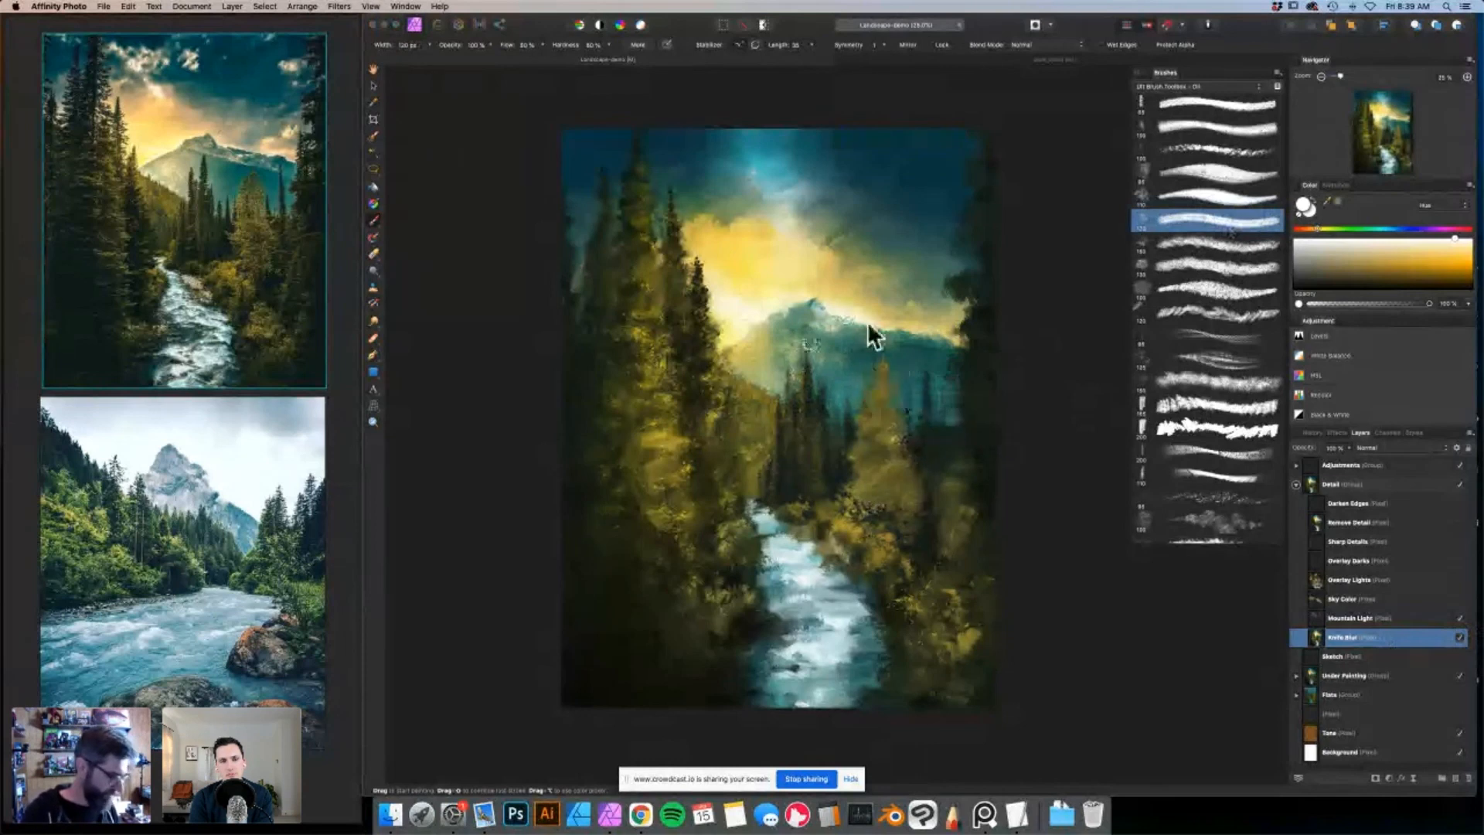
left_click(1460, 620)
left_click(1460, 619)
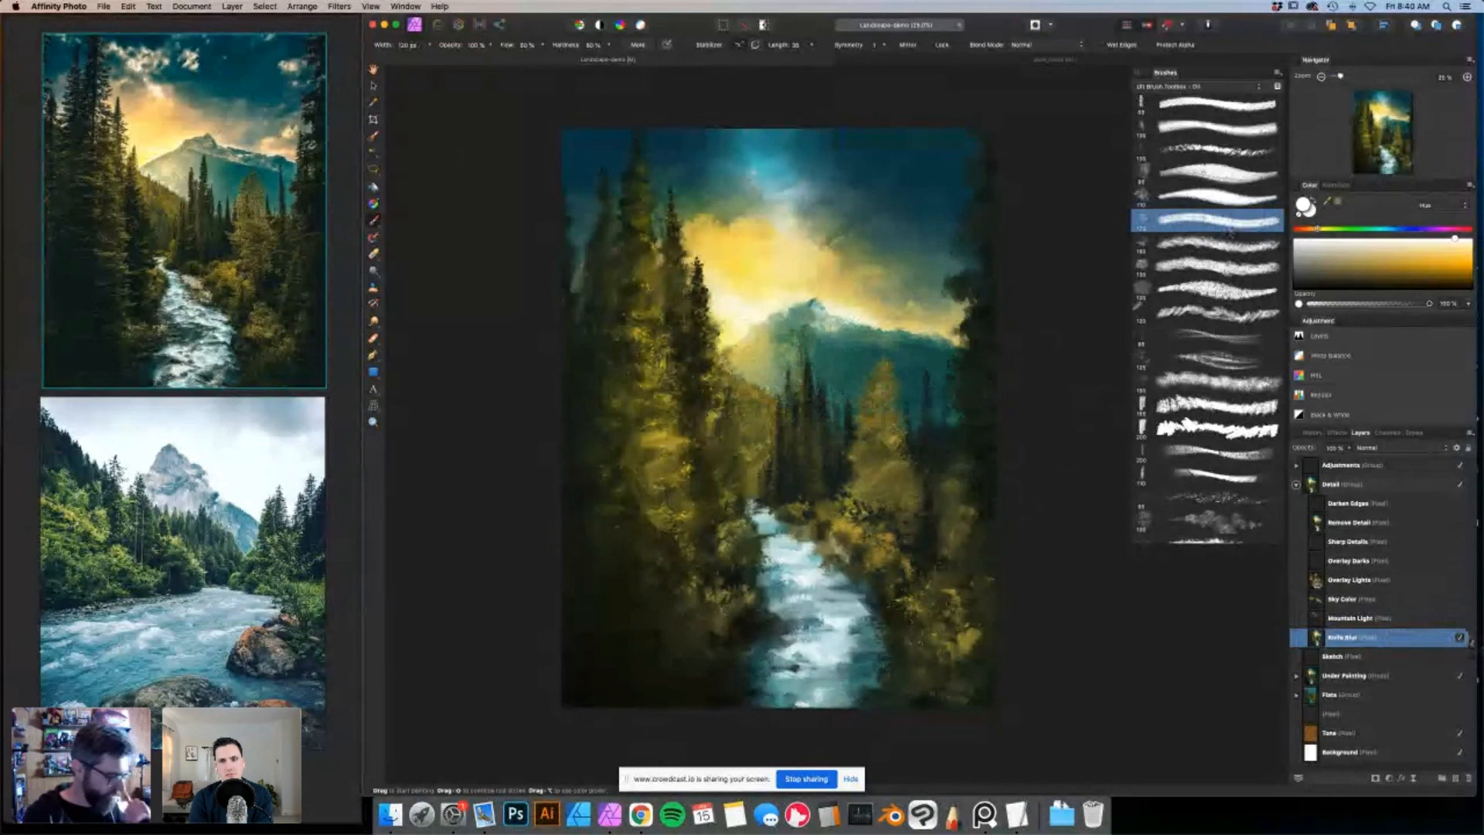
left_click(1459, 623)
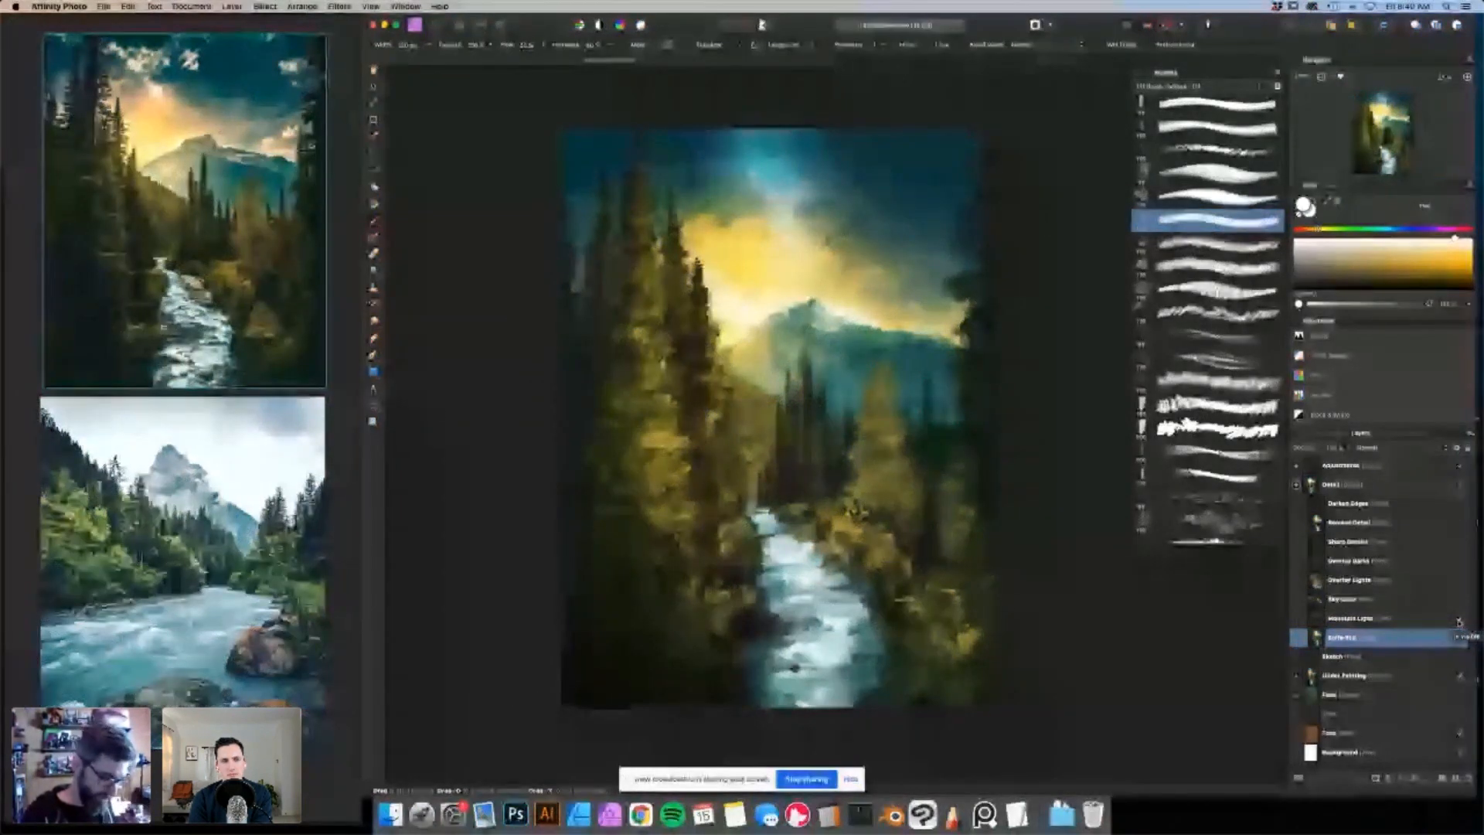
Show the Sky Color and Overlay Lights layers, previewing other blend modes for Overlay Lights but keeping it on Overlay.
left_click(1459, 599)
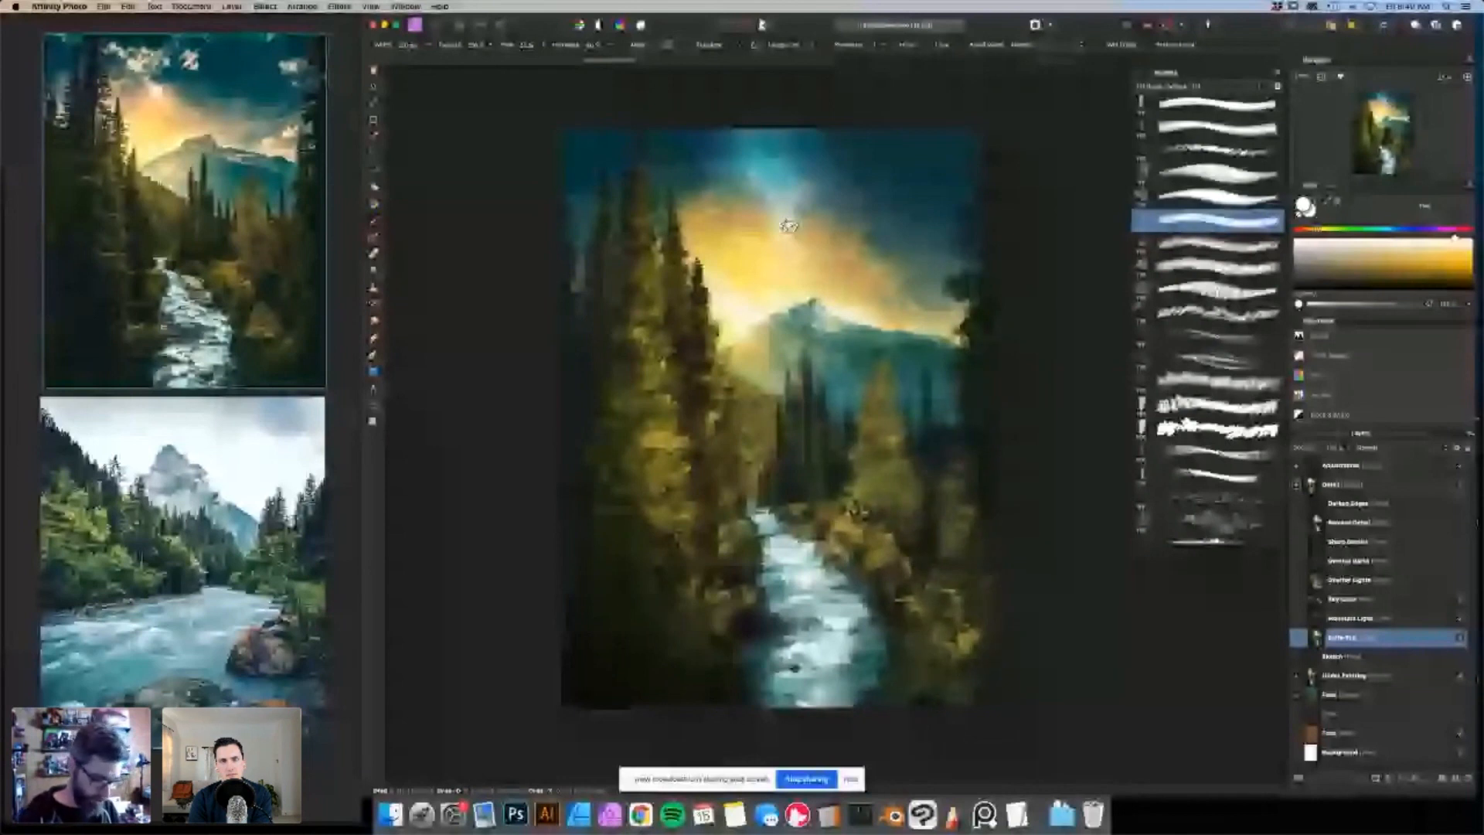
left_click(1410, 581)
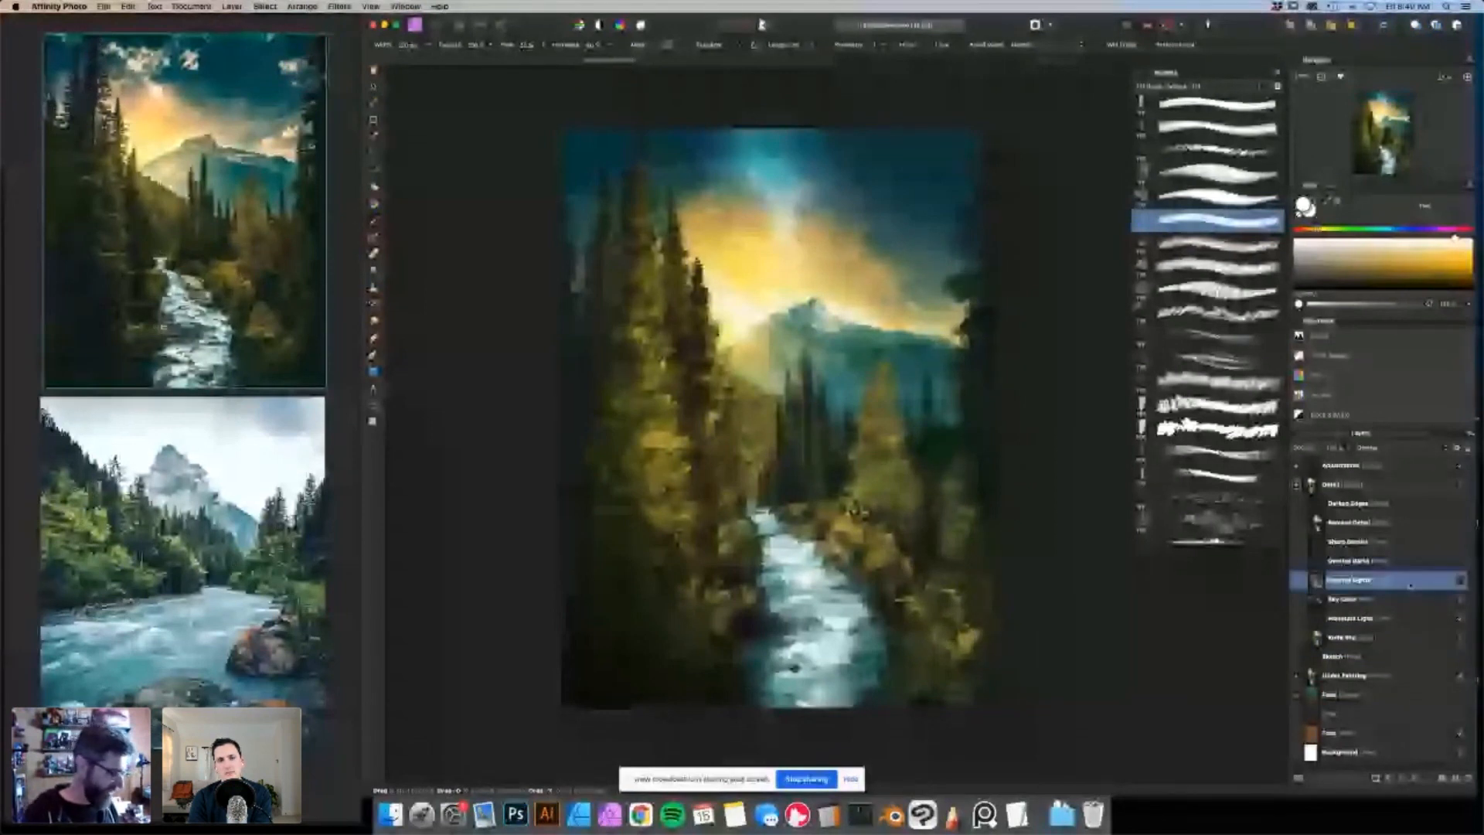
left_click(1460, 580)
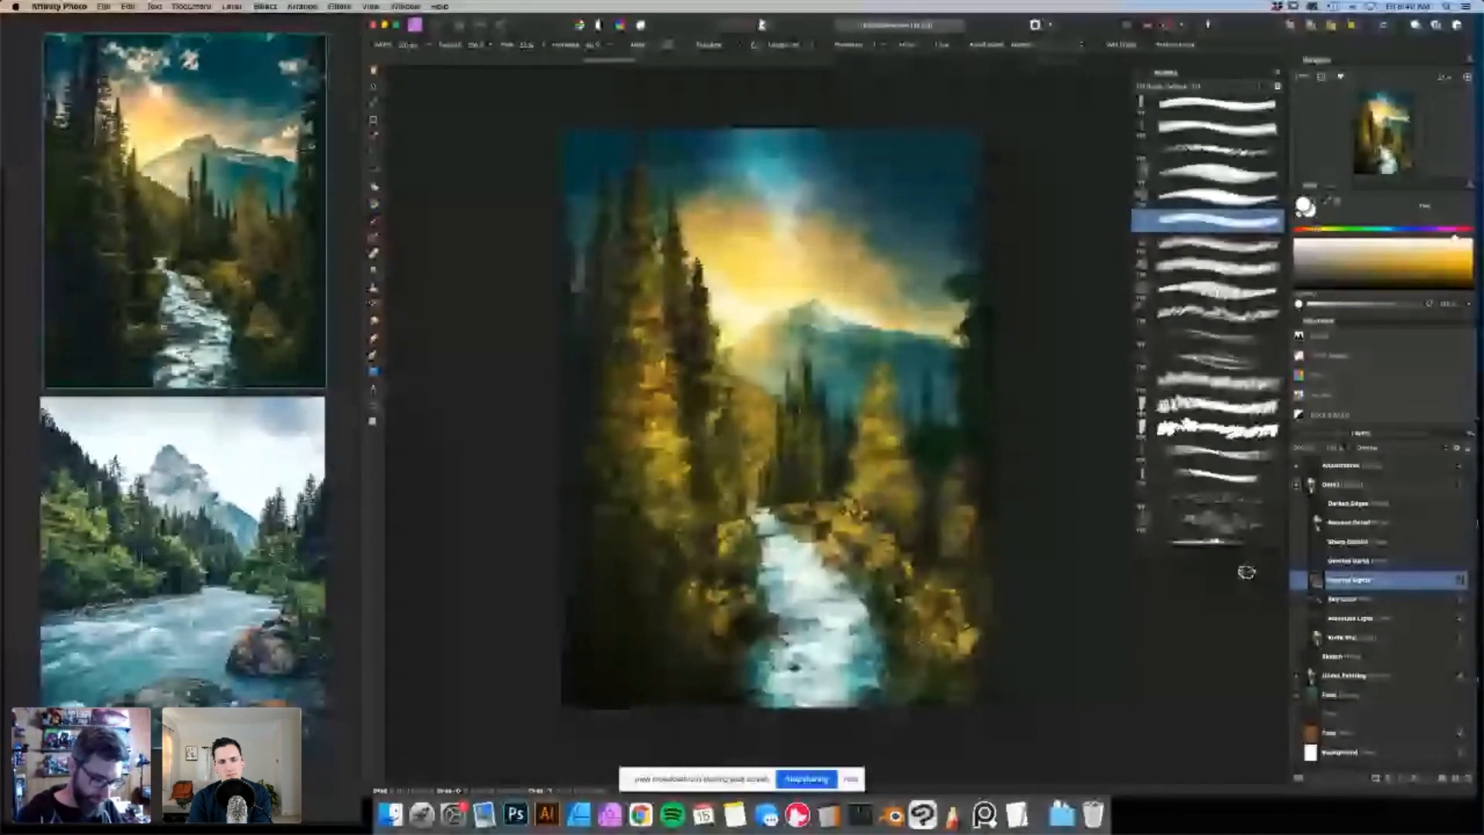
left_click(1398, 448)
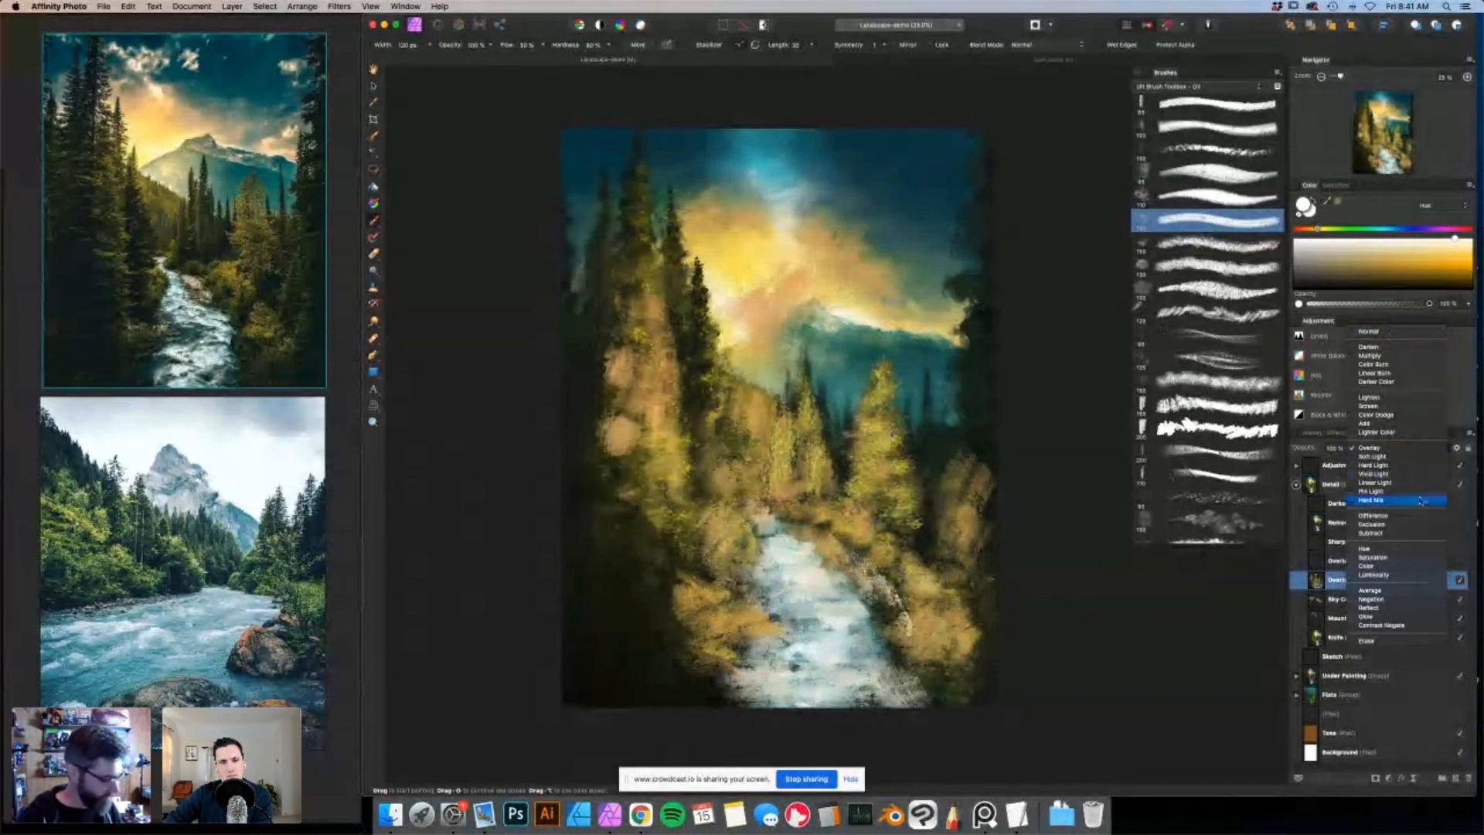
left_click(1391, 448)
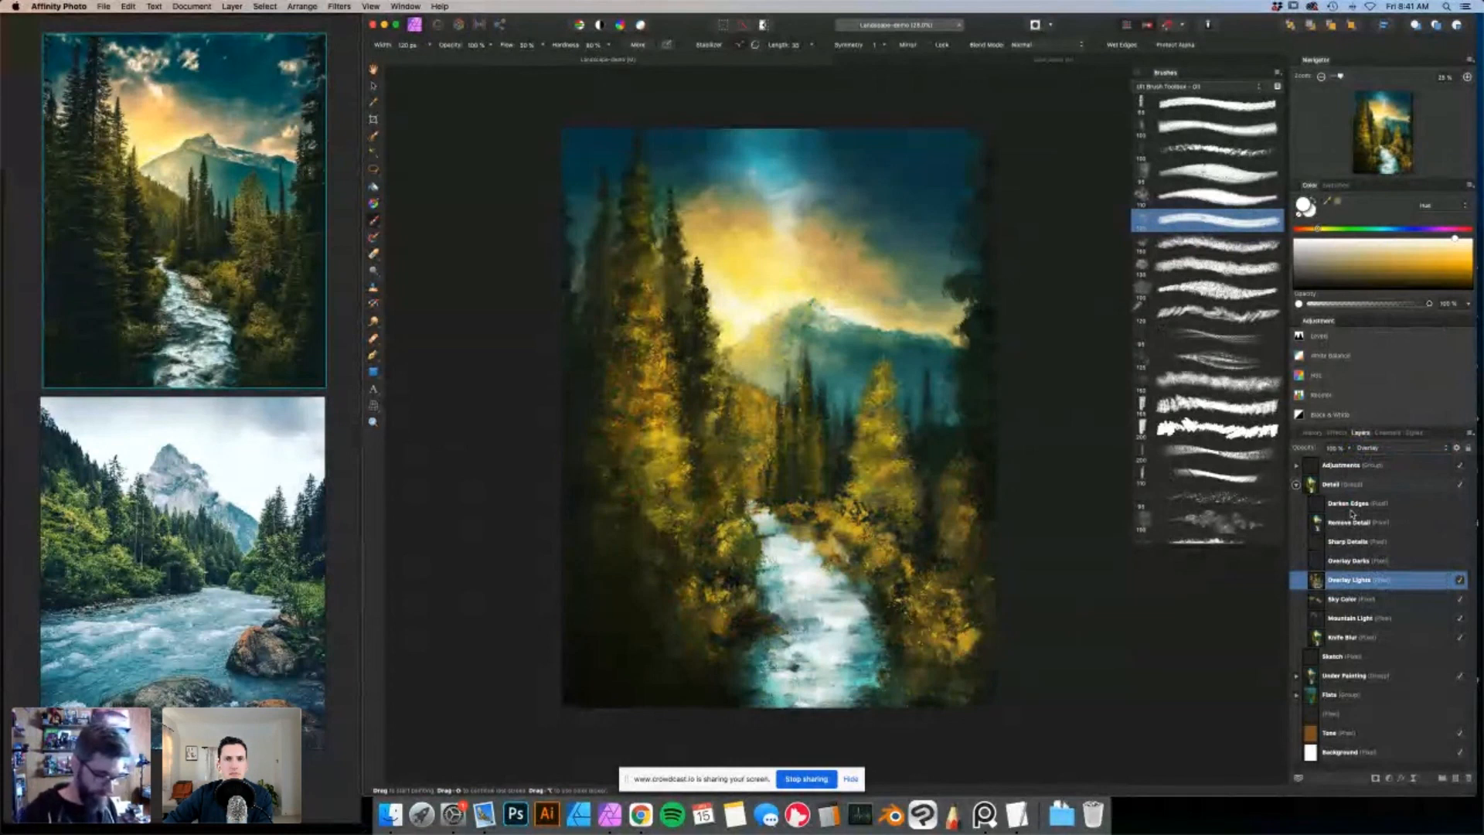
Select and show the Overlay Darks layer, toggling its visibility to compare the painting with and without it.
left_click(1411, 565)
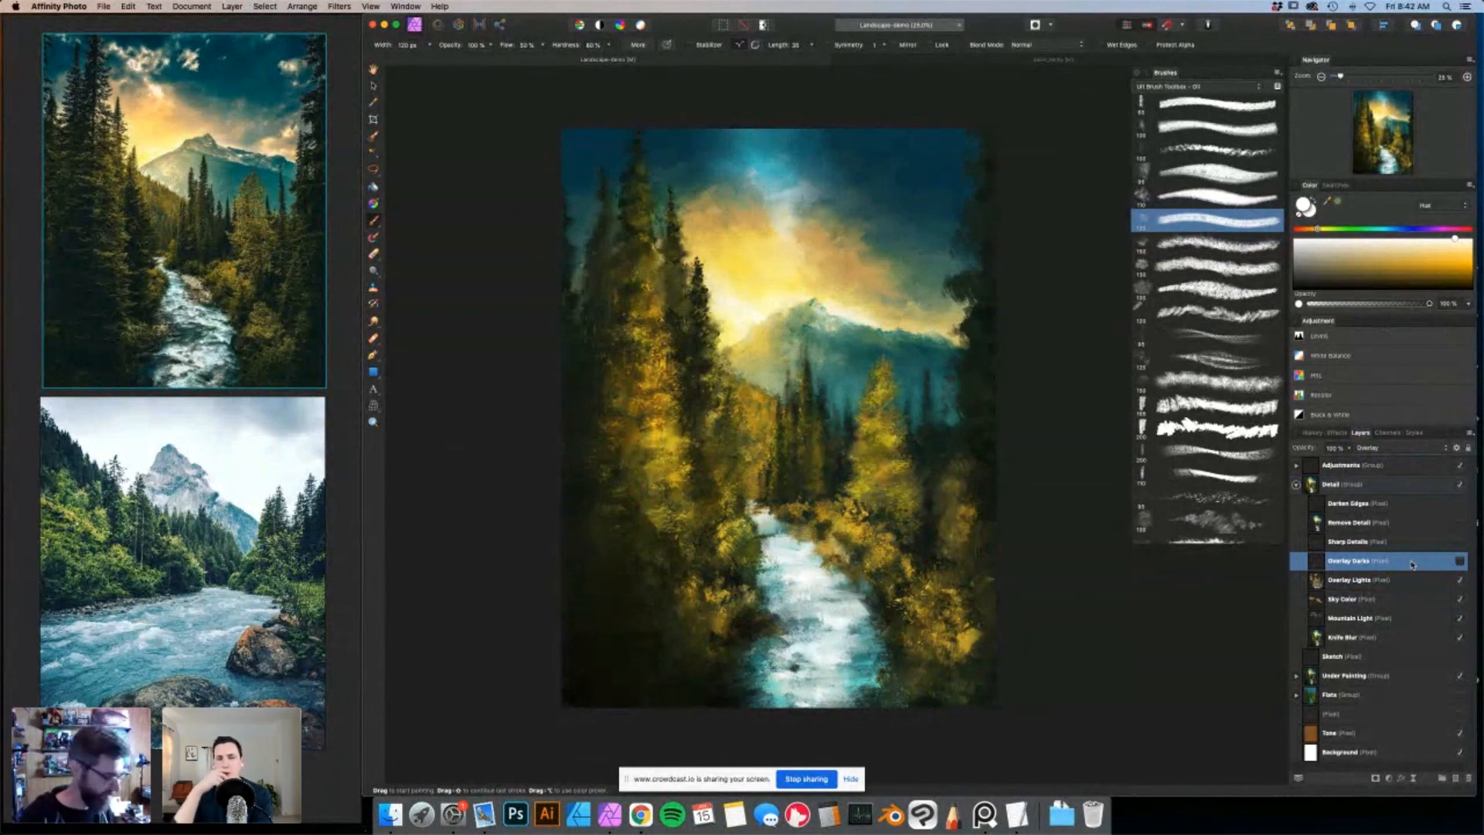
left_click(1460, 562)
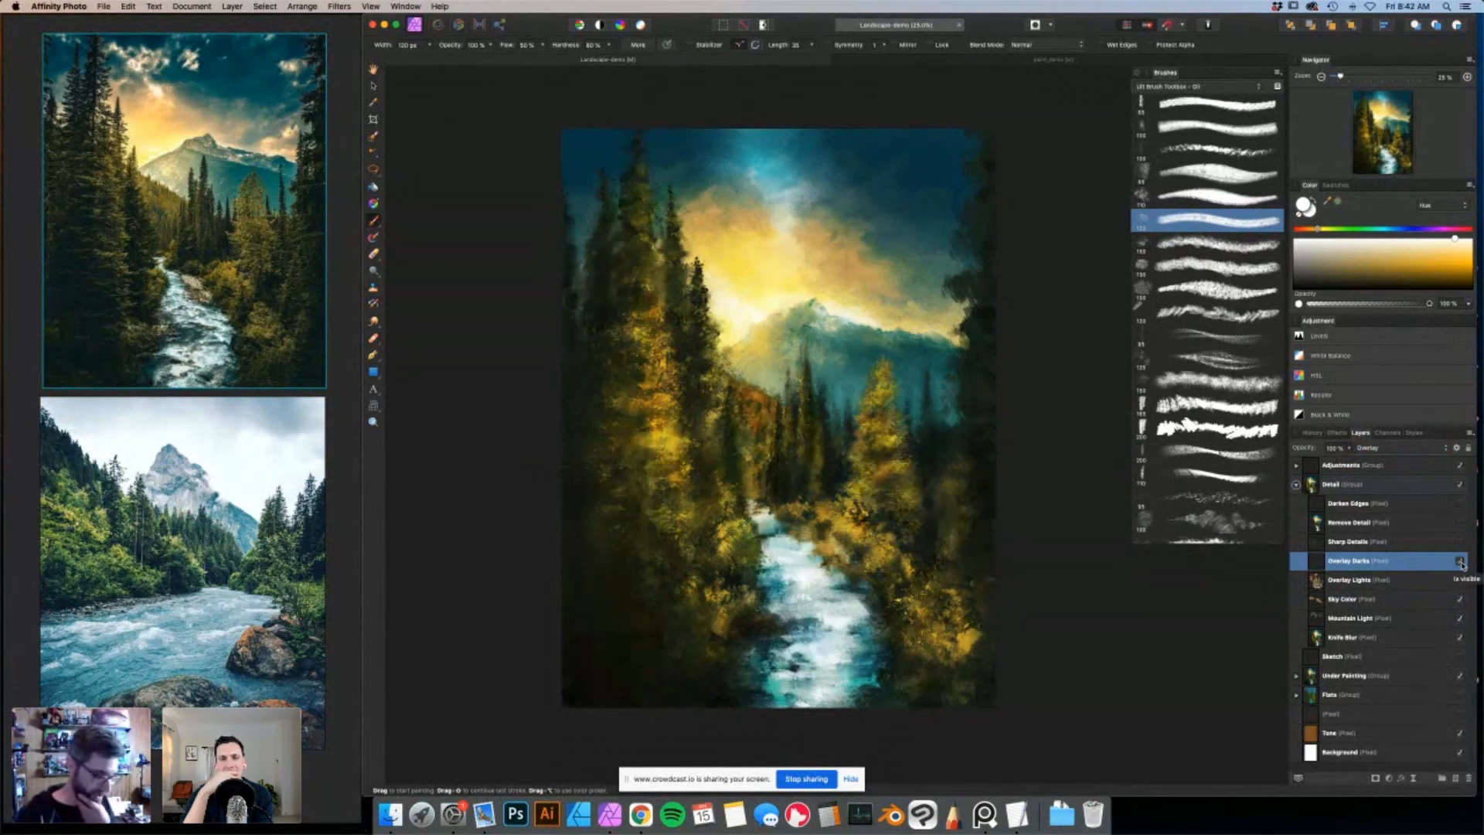
left_click(1460, 562)
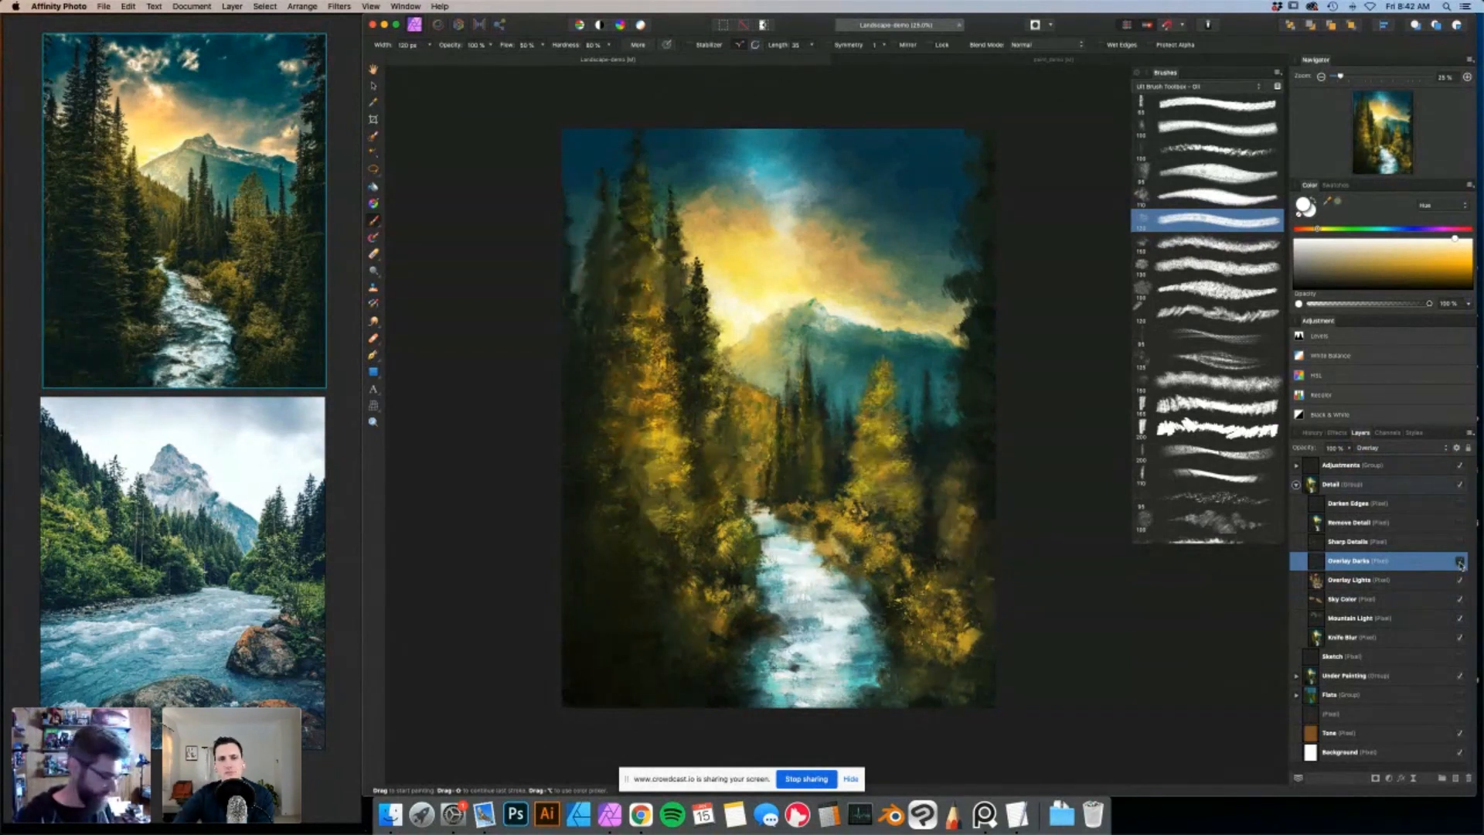
left_click(1460, 562)
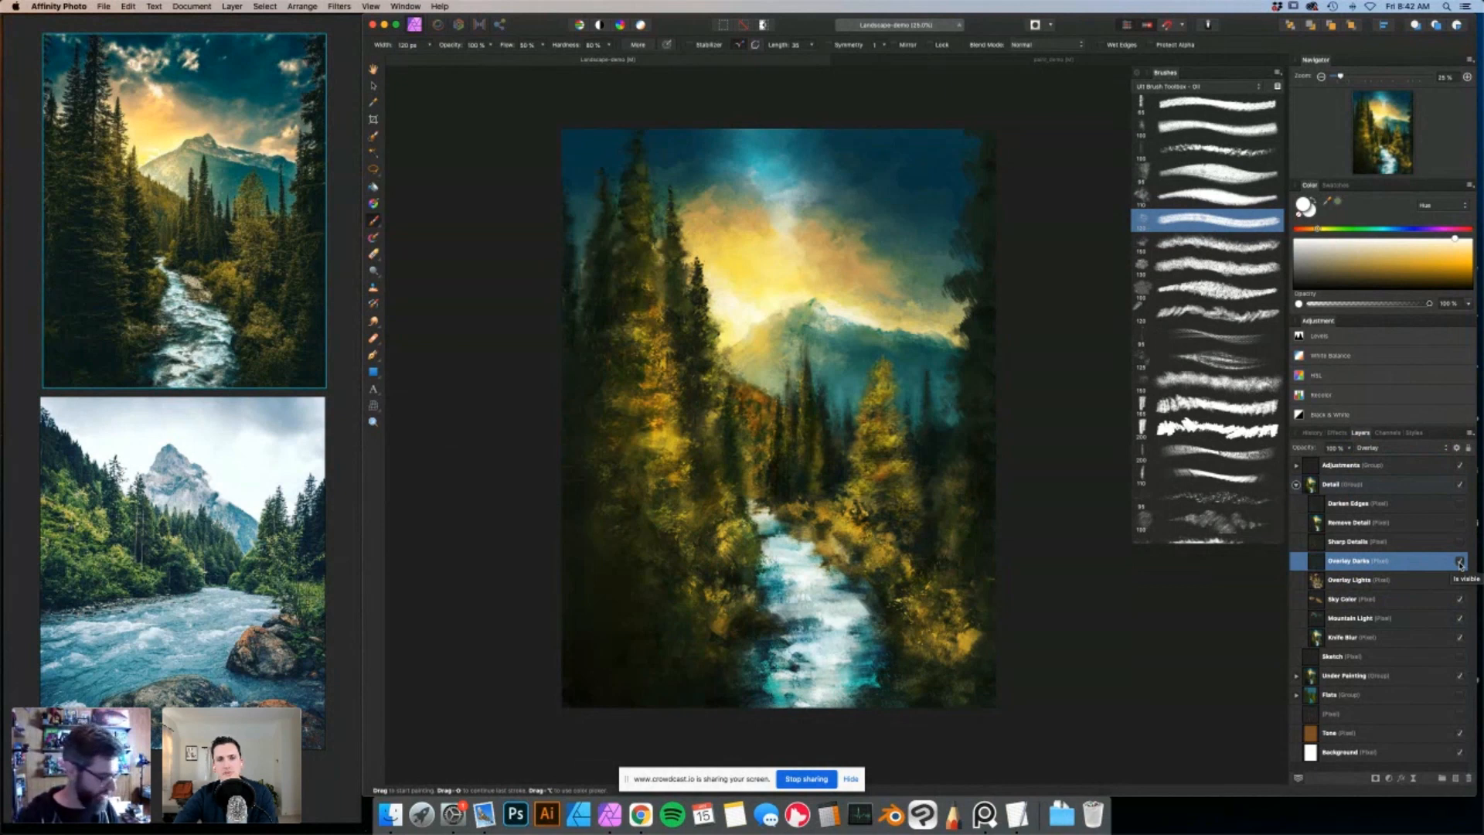
left_click(1459, 563)
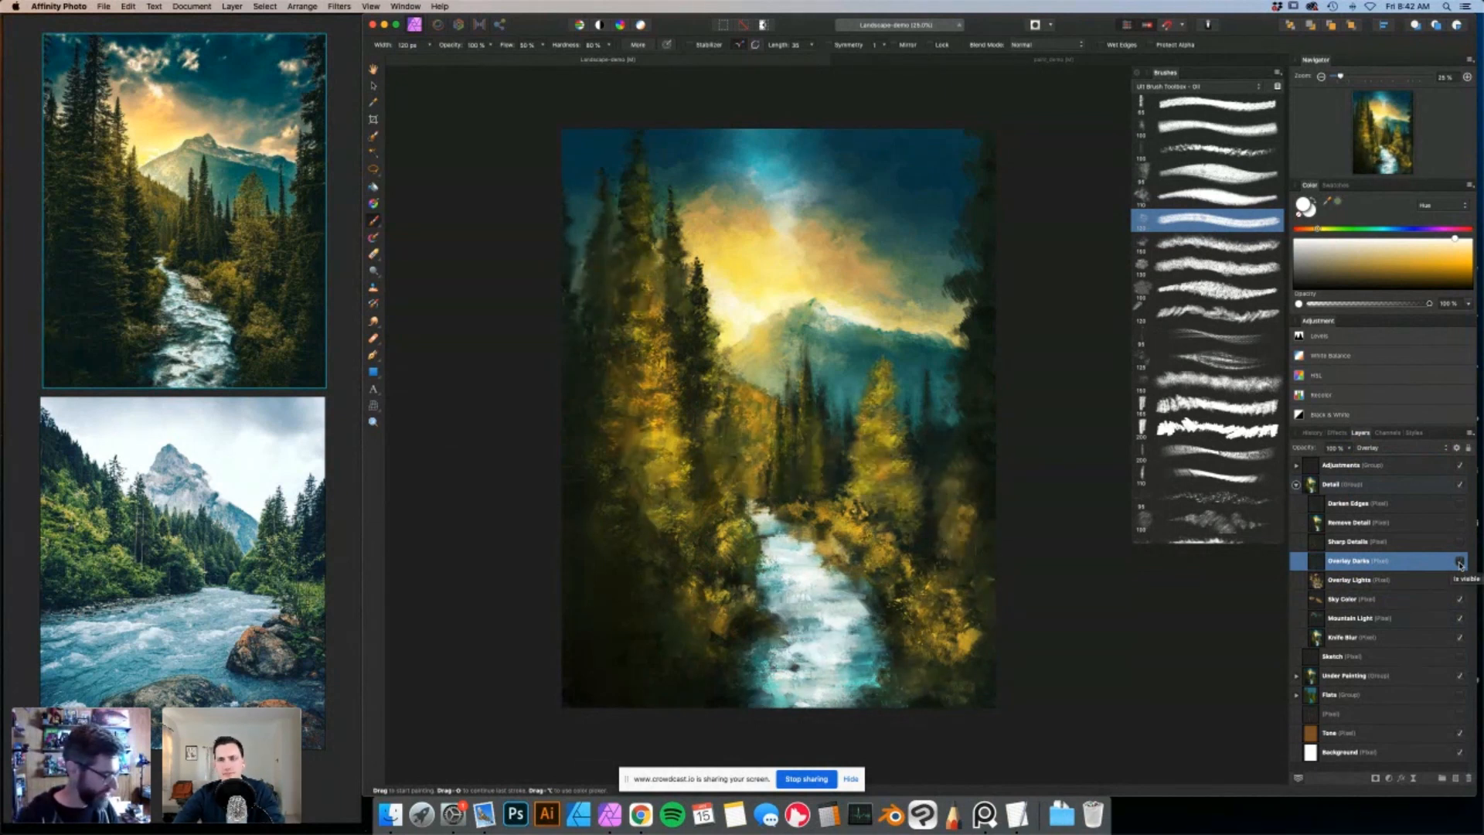
left_click(1459, 562)
left_click(1459, 562)
left_click(1459, 562)
left_click(1459, 562)
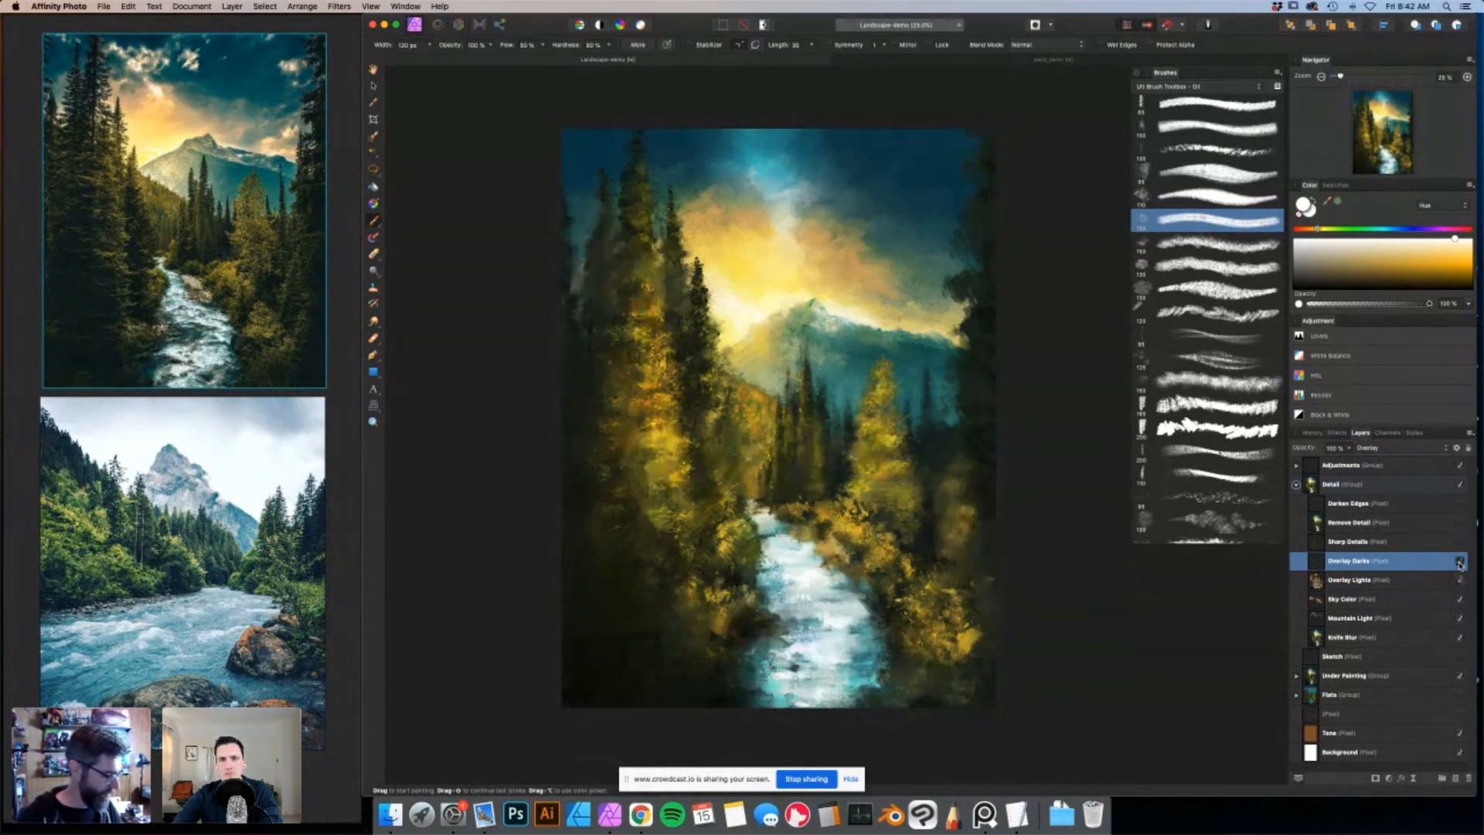
left_click(1459, 561)
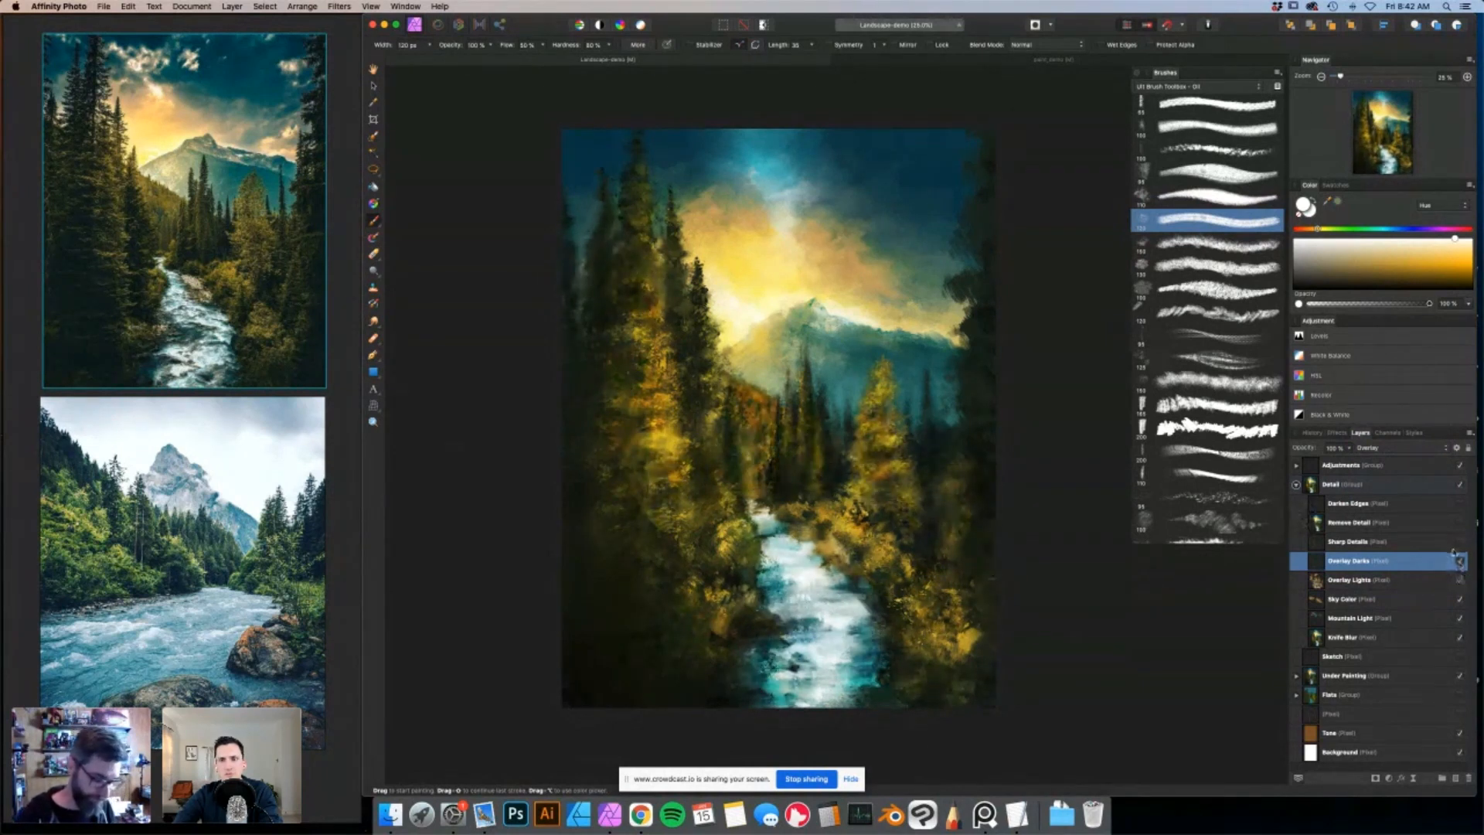
Show the Sharp Details layer in the Detail group, toggling it to compare the painting with and without the strokes.
left_click(1459, 546)
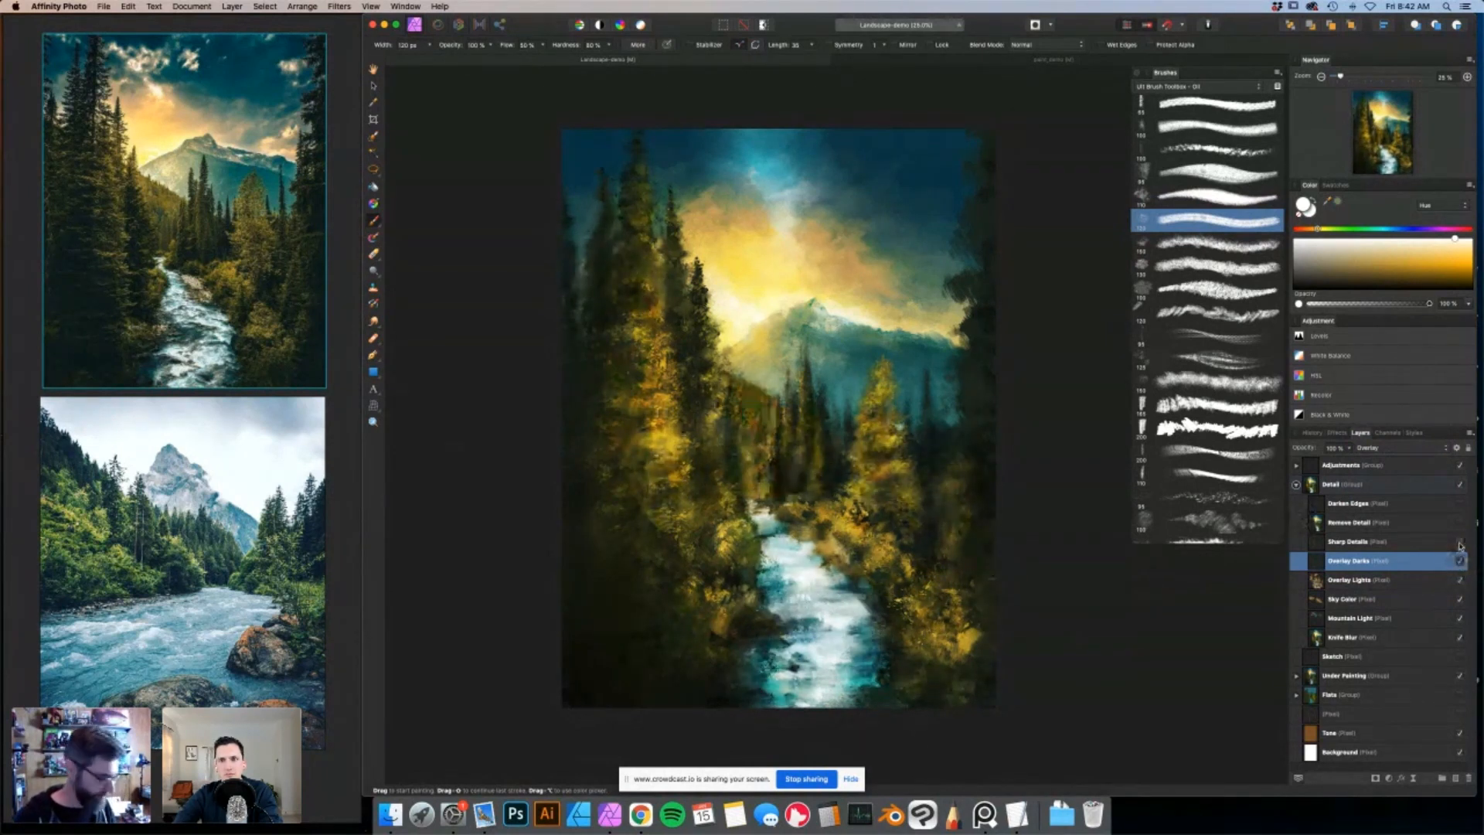
left_click(1459, 547)
left_click(1460, 545)
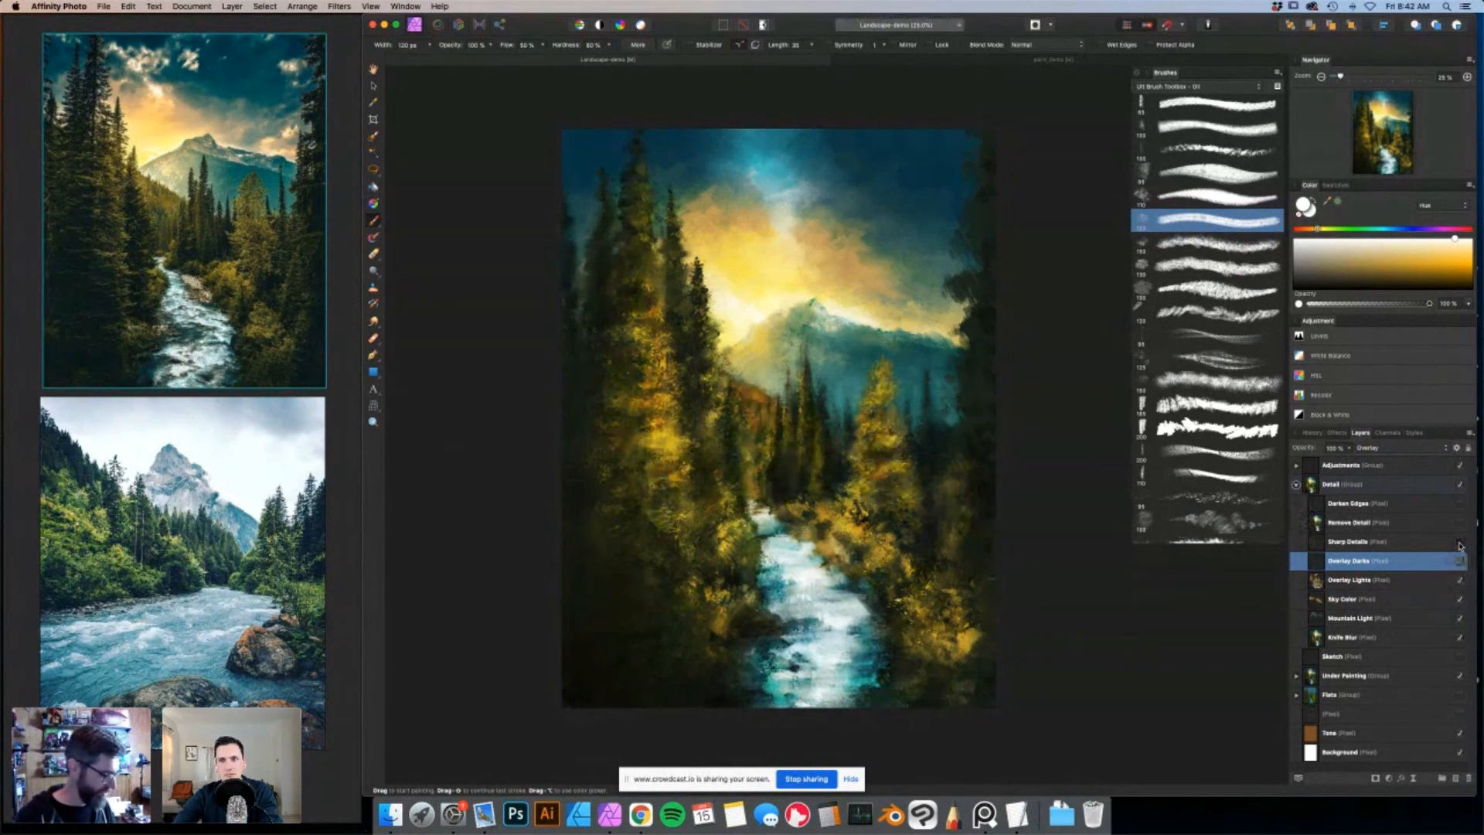
left_click(1460, 546)
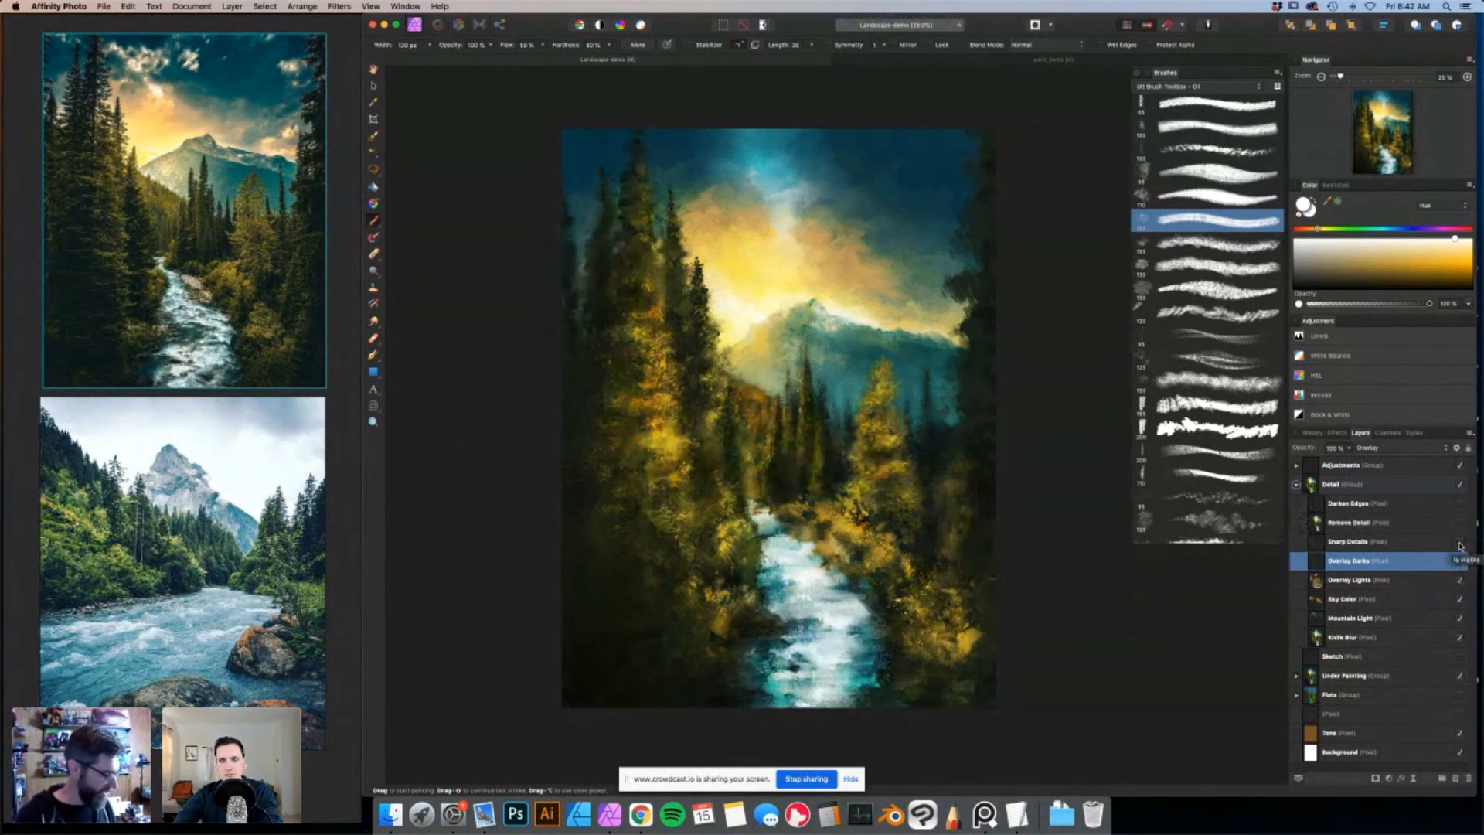
left_click(1460, 546)
left_click(1460, 546)
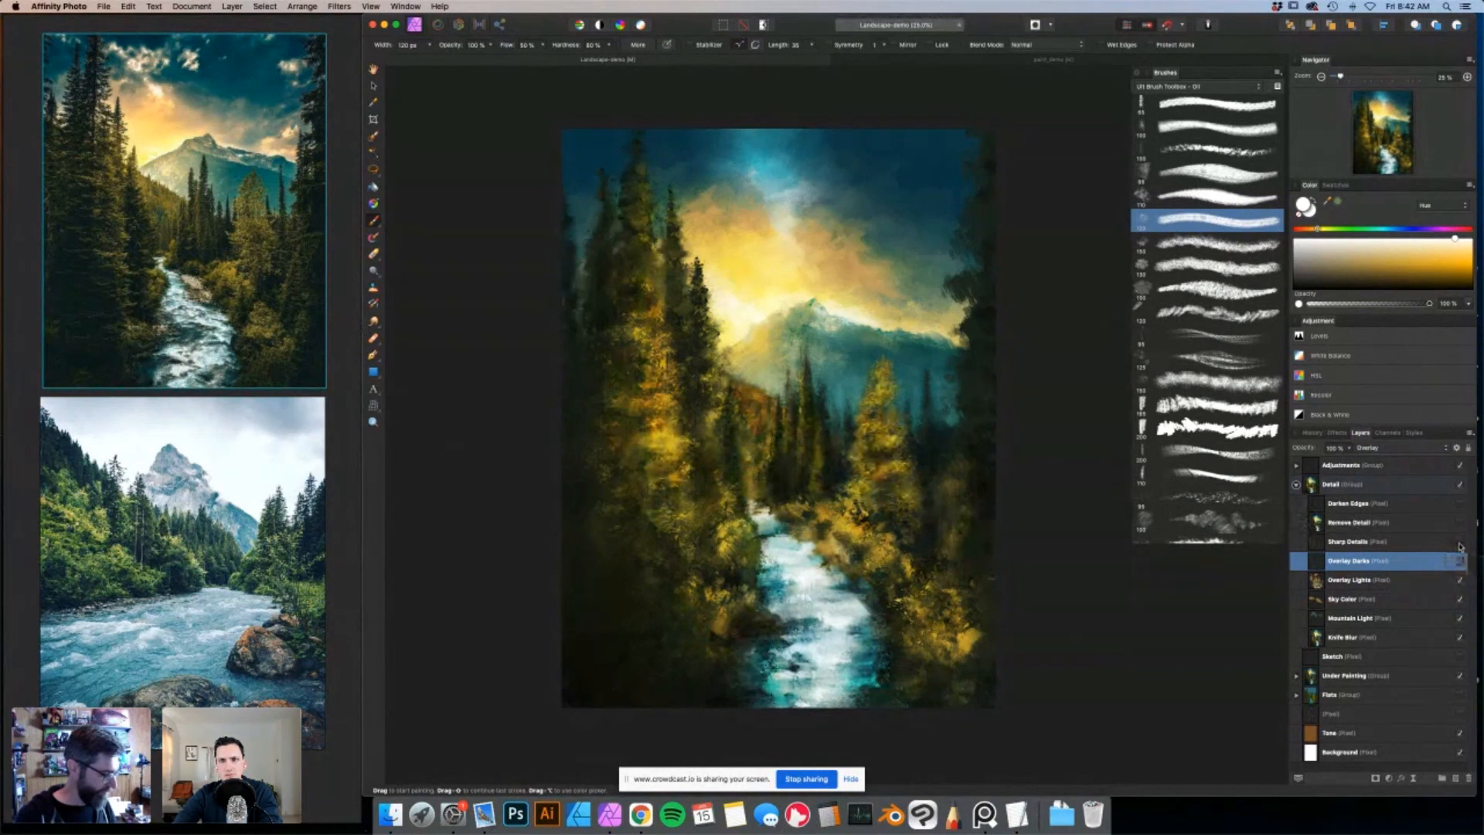
left_click(1459, 545)
left_click(1460, 546)
left_click(1460, 546)
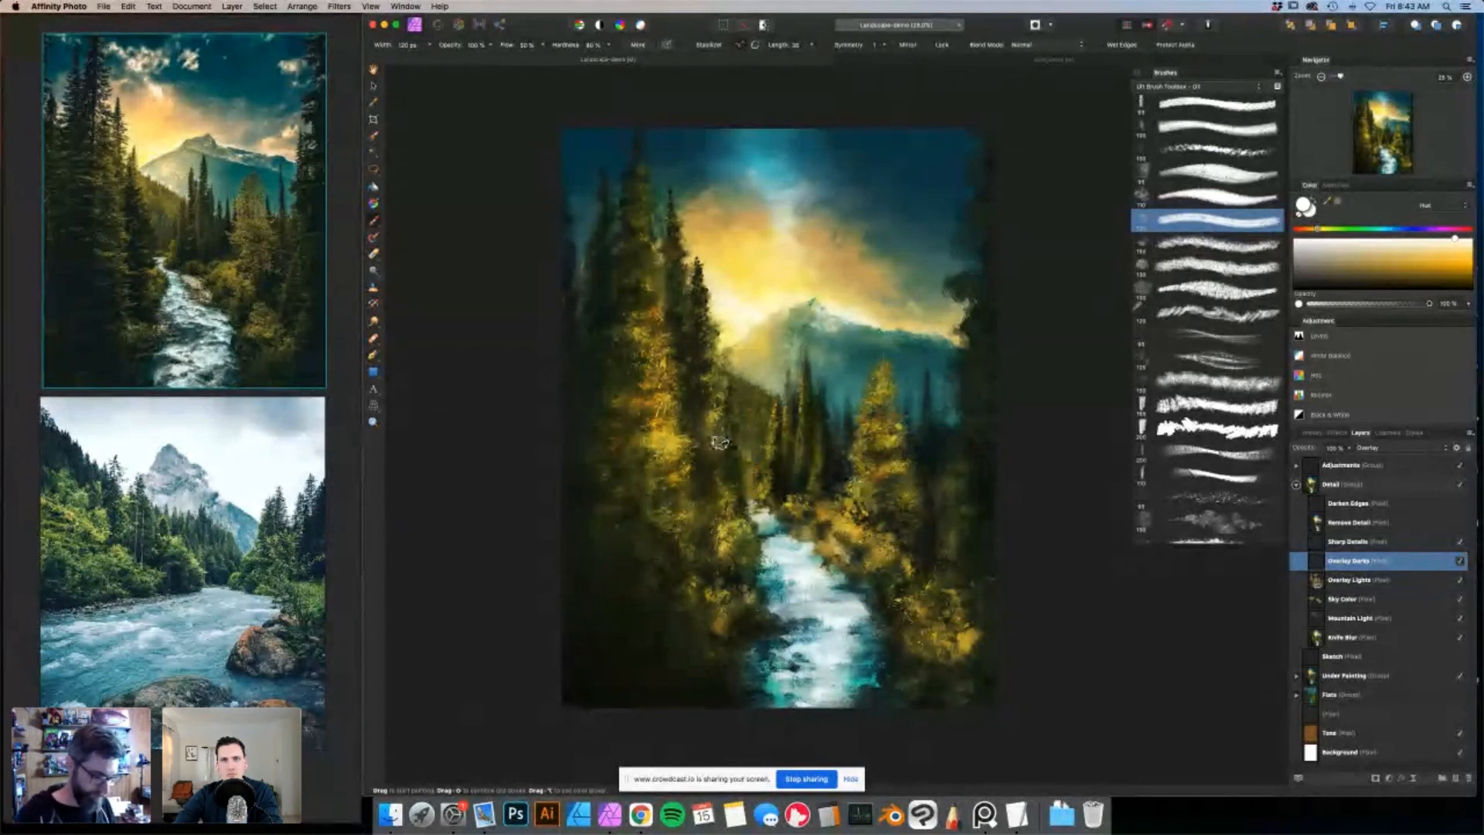
Show and select the Remove Detail layer, pointing out Knife Blur for reference and toggling Remove Detail to compare its effect.
left_click(1460, 524)
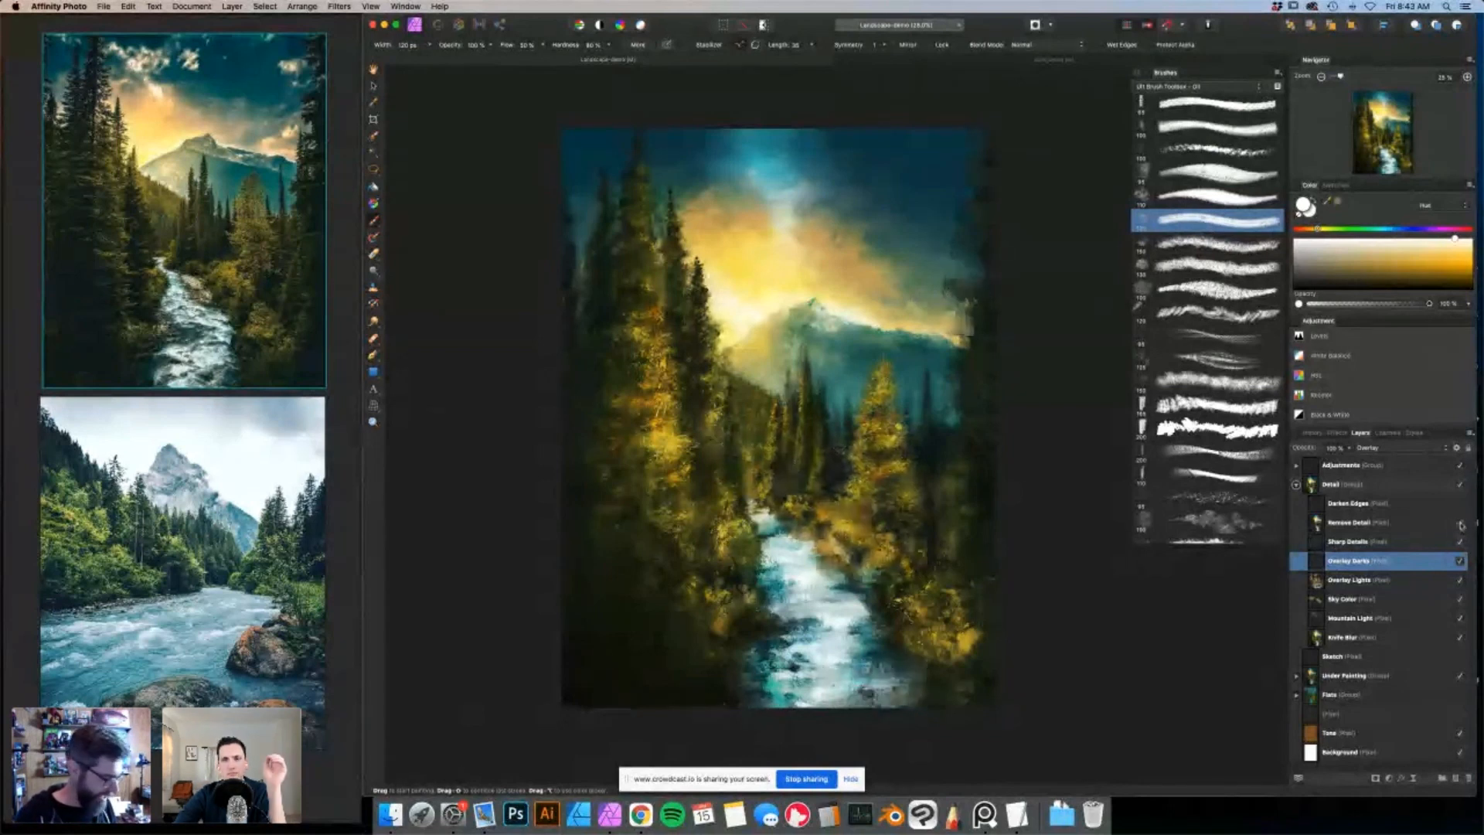
left_click(1460, 524)
left_click(1460, 523)
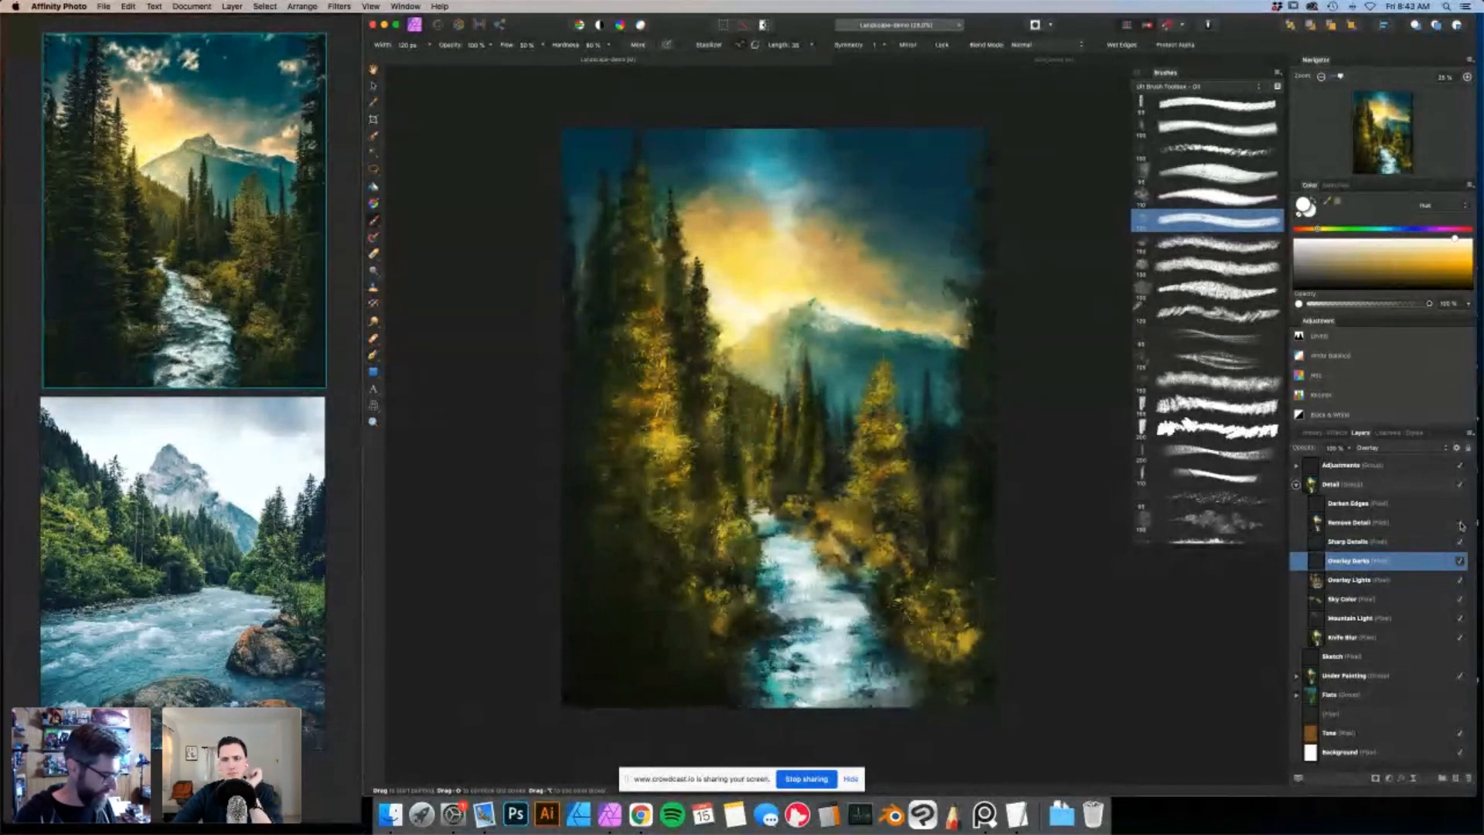
left_click(1420, 524)
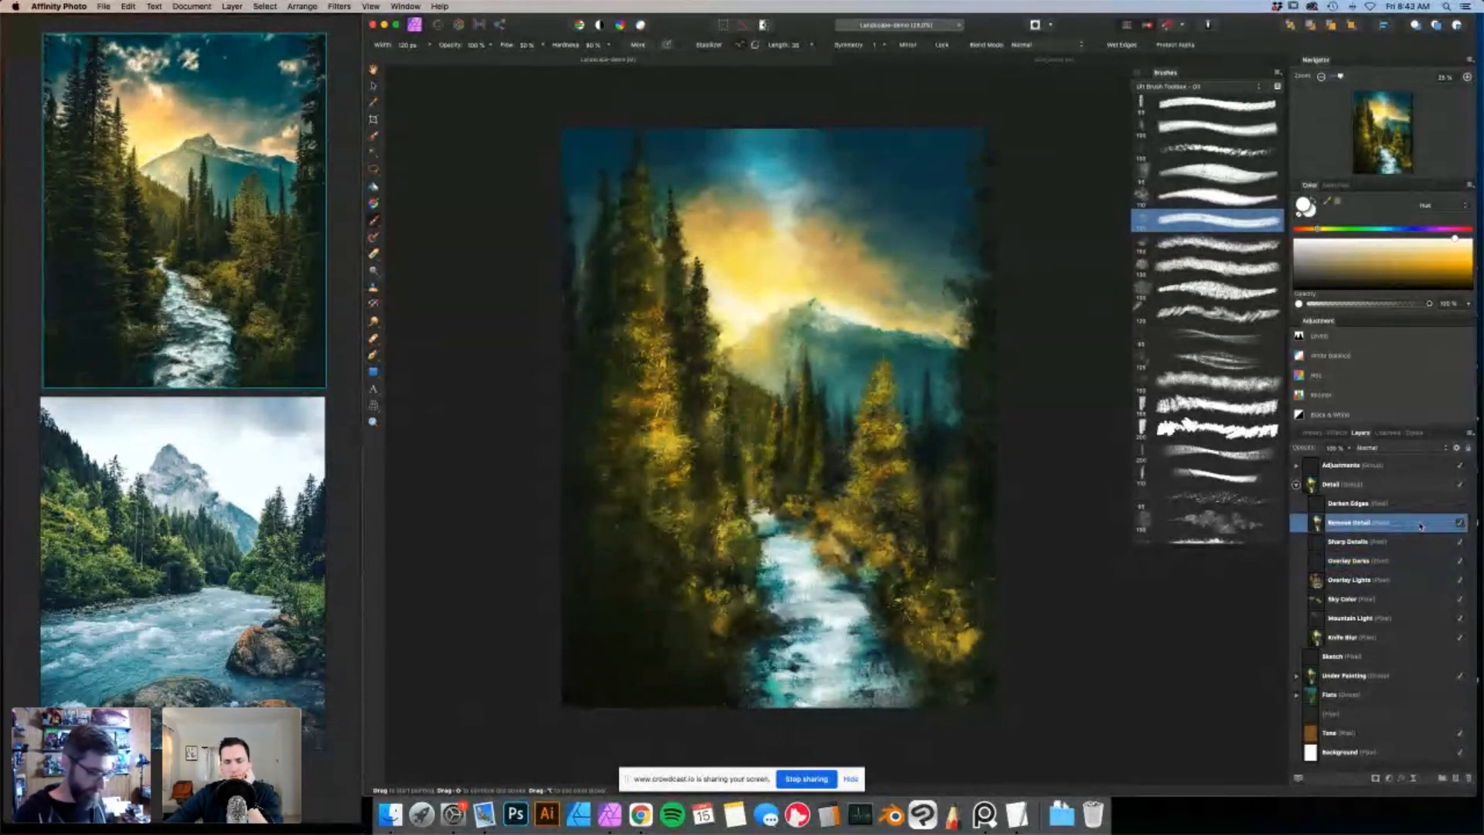
left_click(1366, 638)
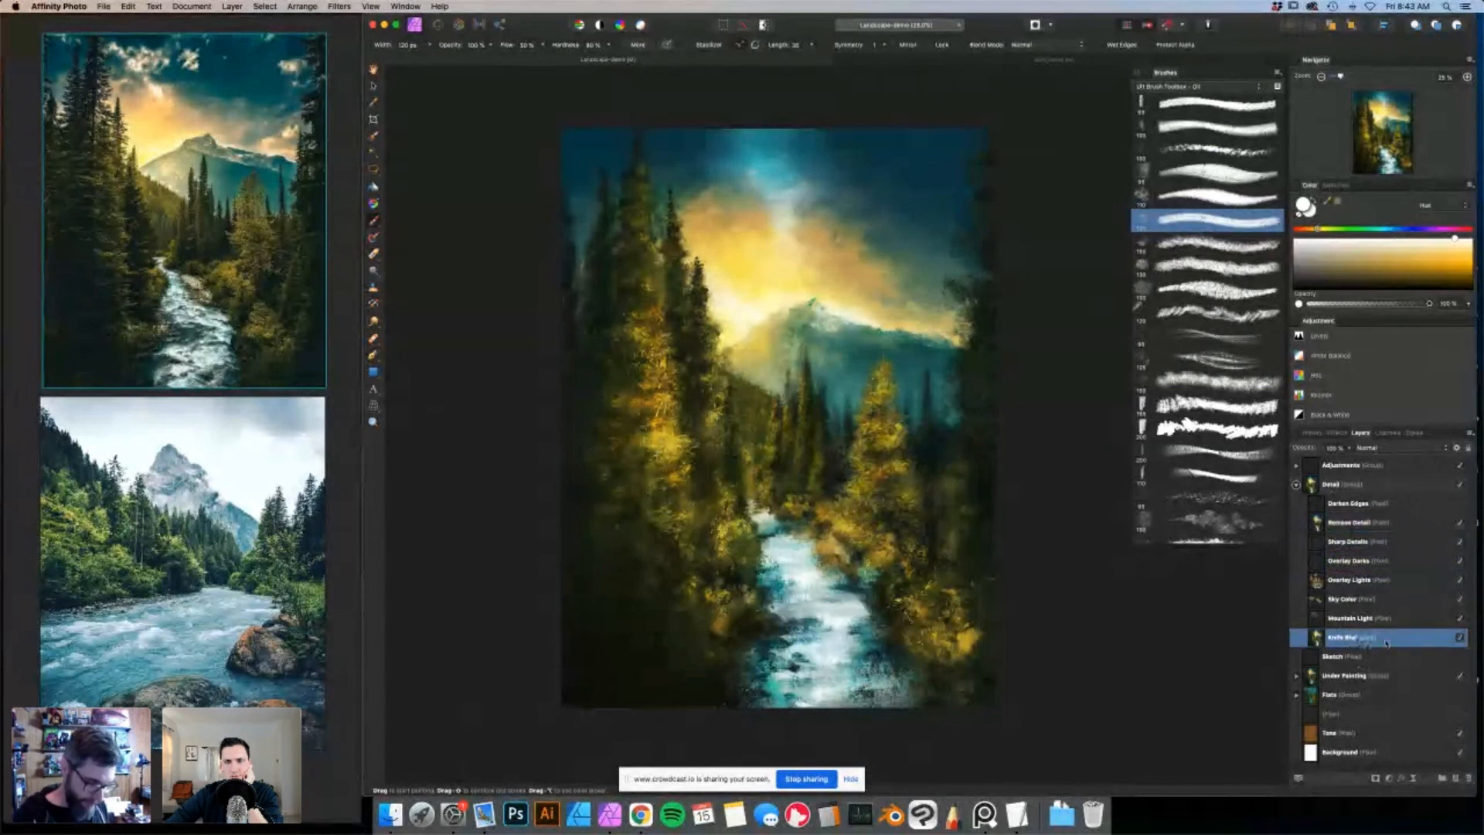
left_click(1387, 525)
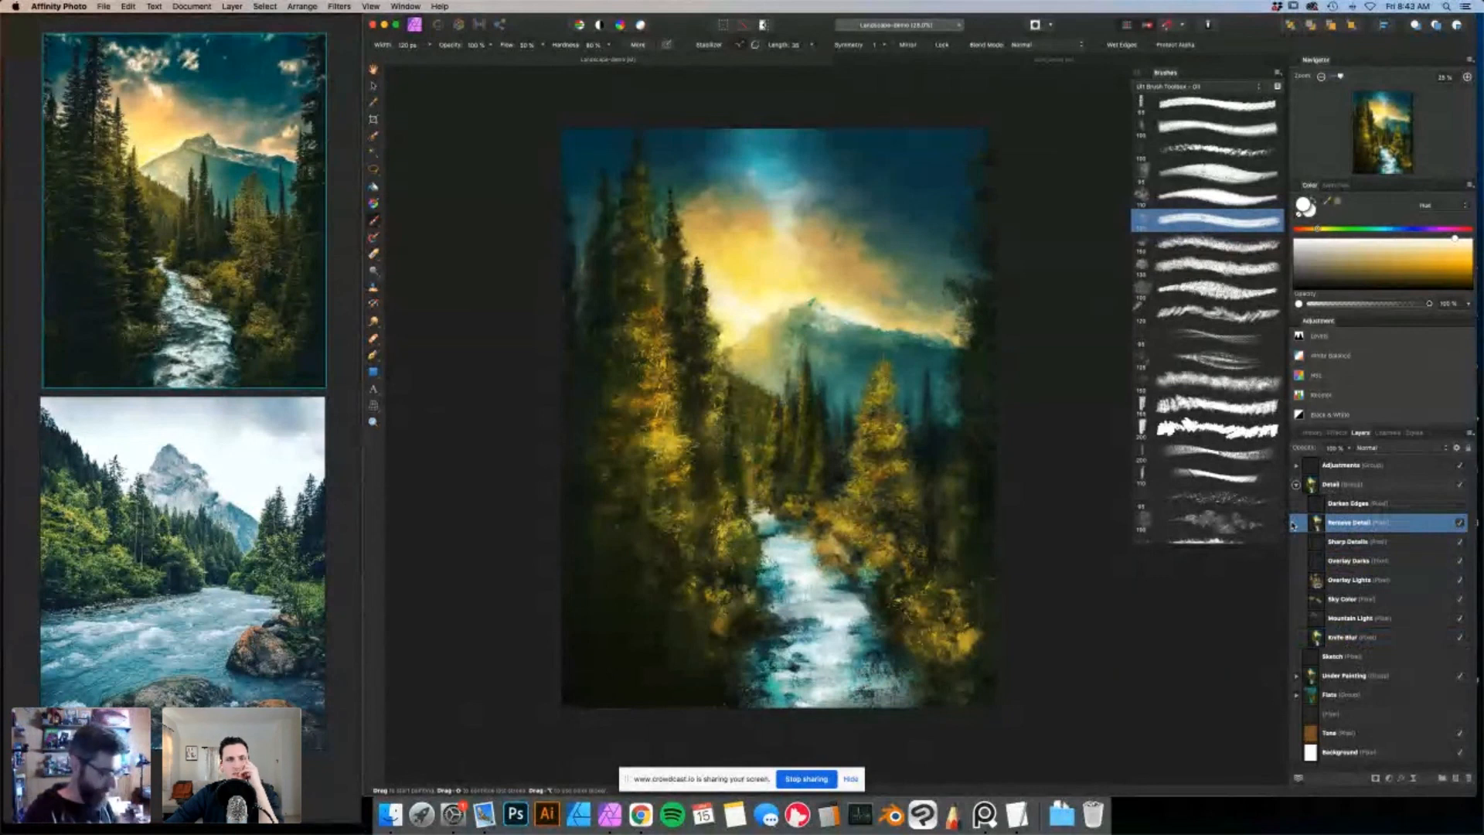
left_click(1459, 523)
left_click(1460, 523)
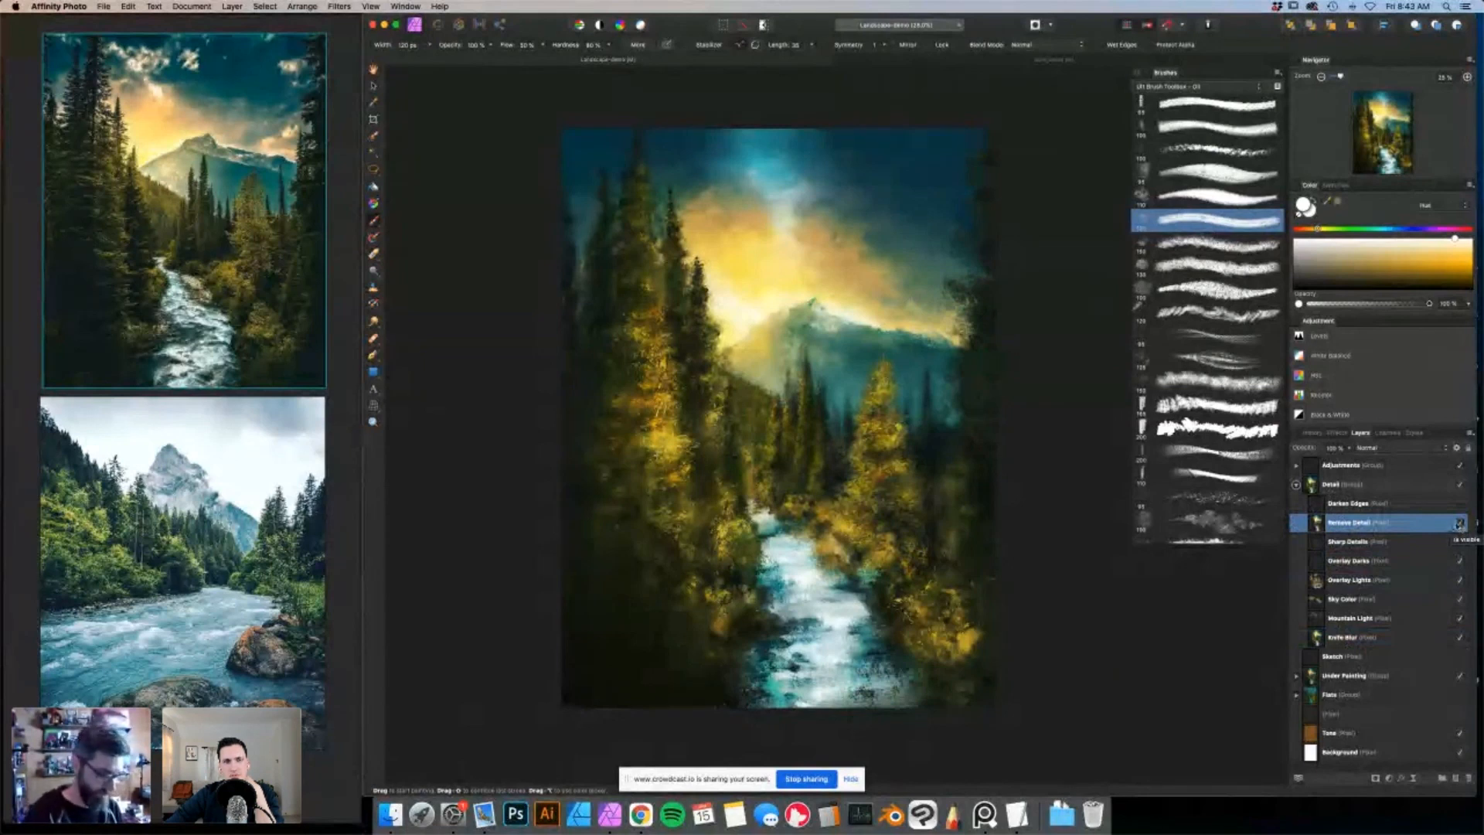
Select and show the Darken Edges layer, toggling it to compare the painting's borders with and without it.
left_click(1459, 504)
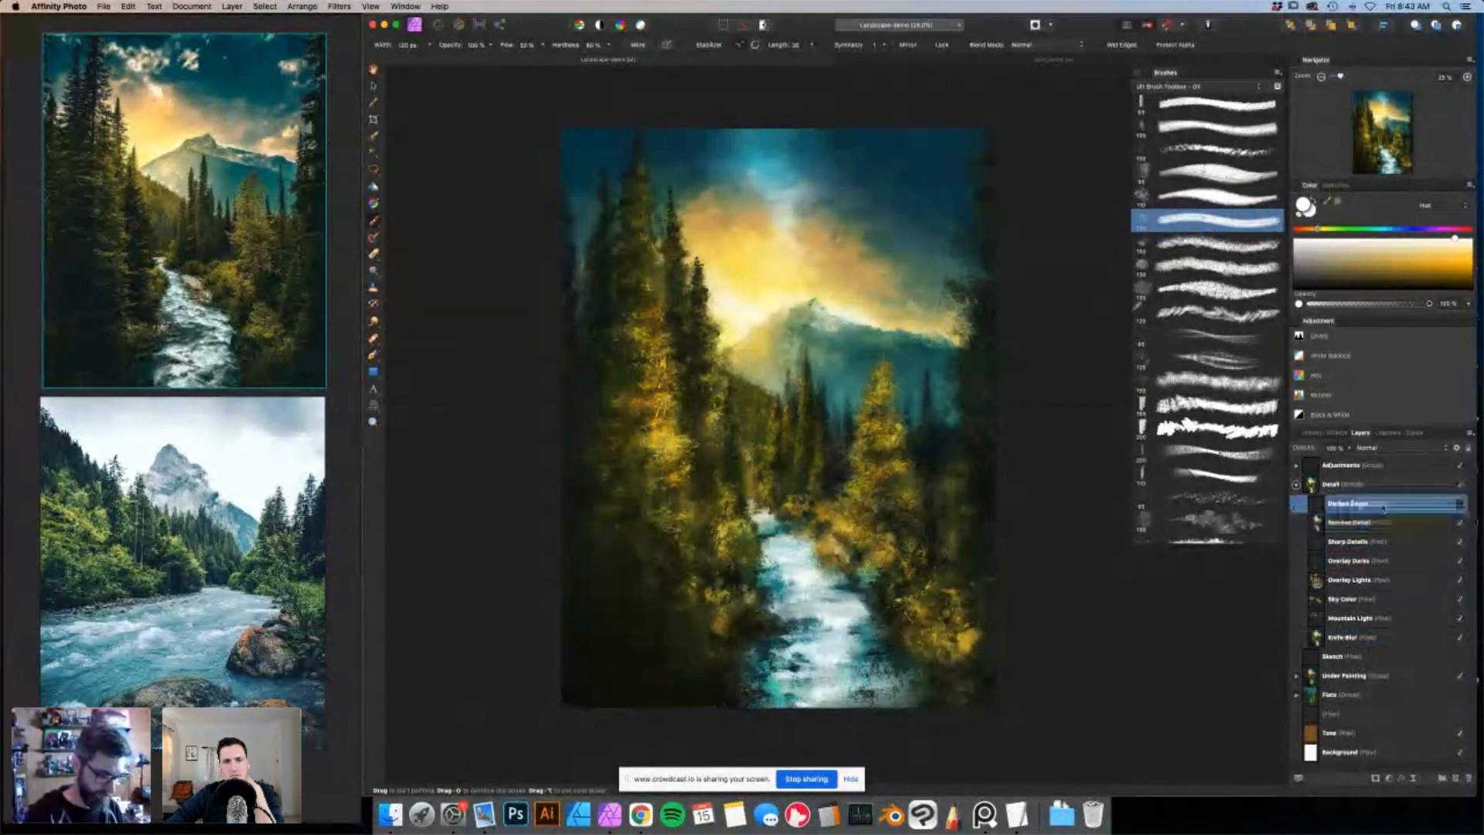
left_click(1459, 504)
left_click(1459, 504)
left_click(1459, 504)
left_click(1459, 504)
left_click(1459, 504)
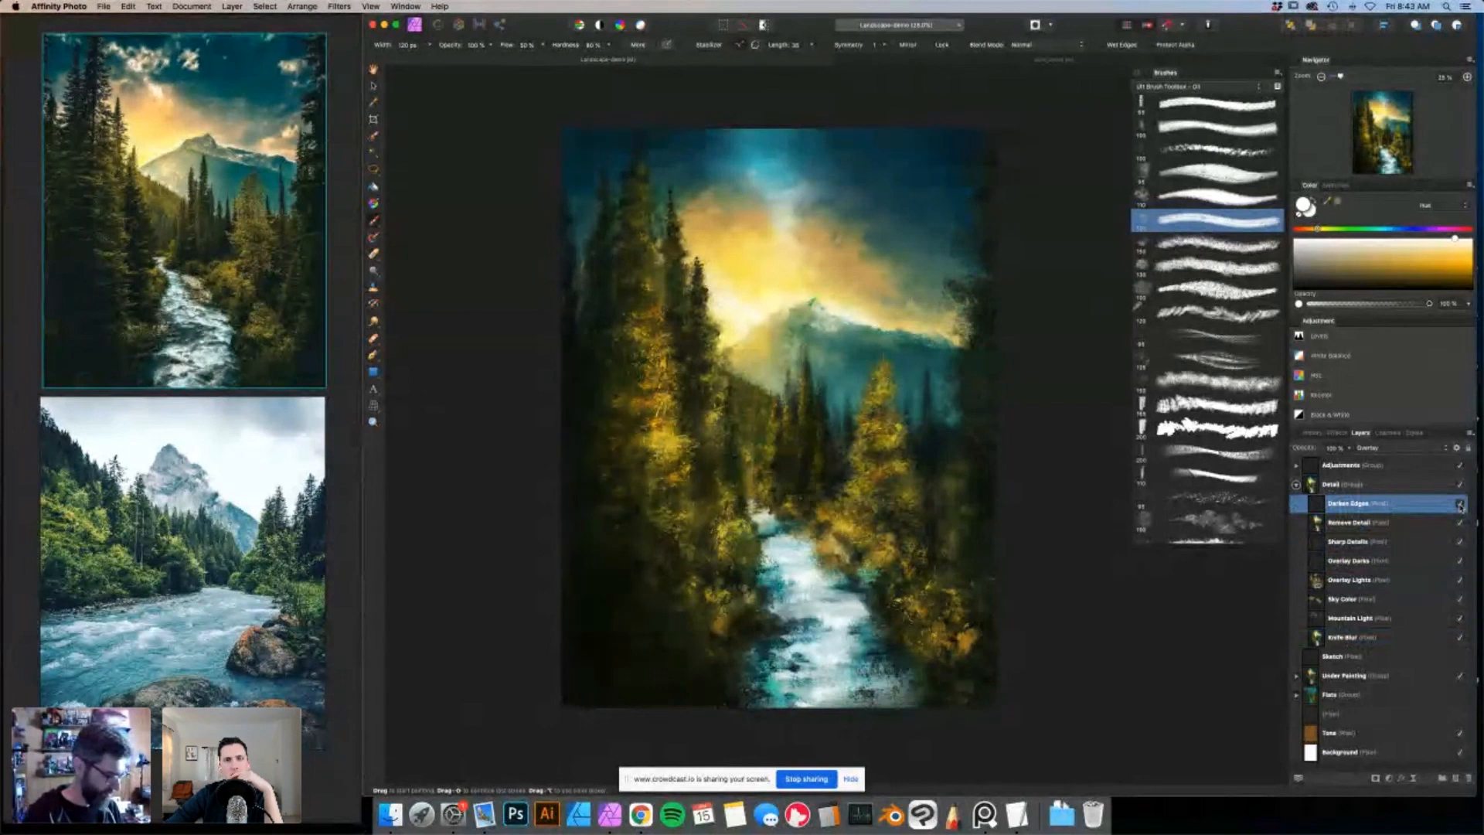
Collapse the Detail group and expand the Adjustments group to list its adjustment layers.
left_click(1389, 486)
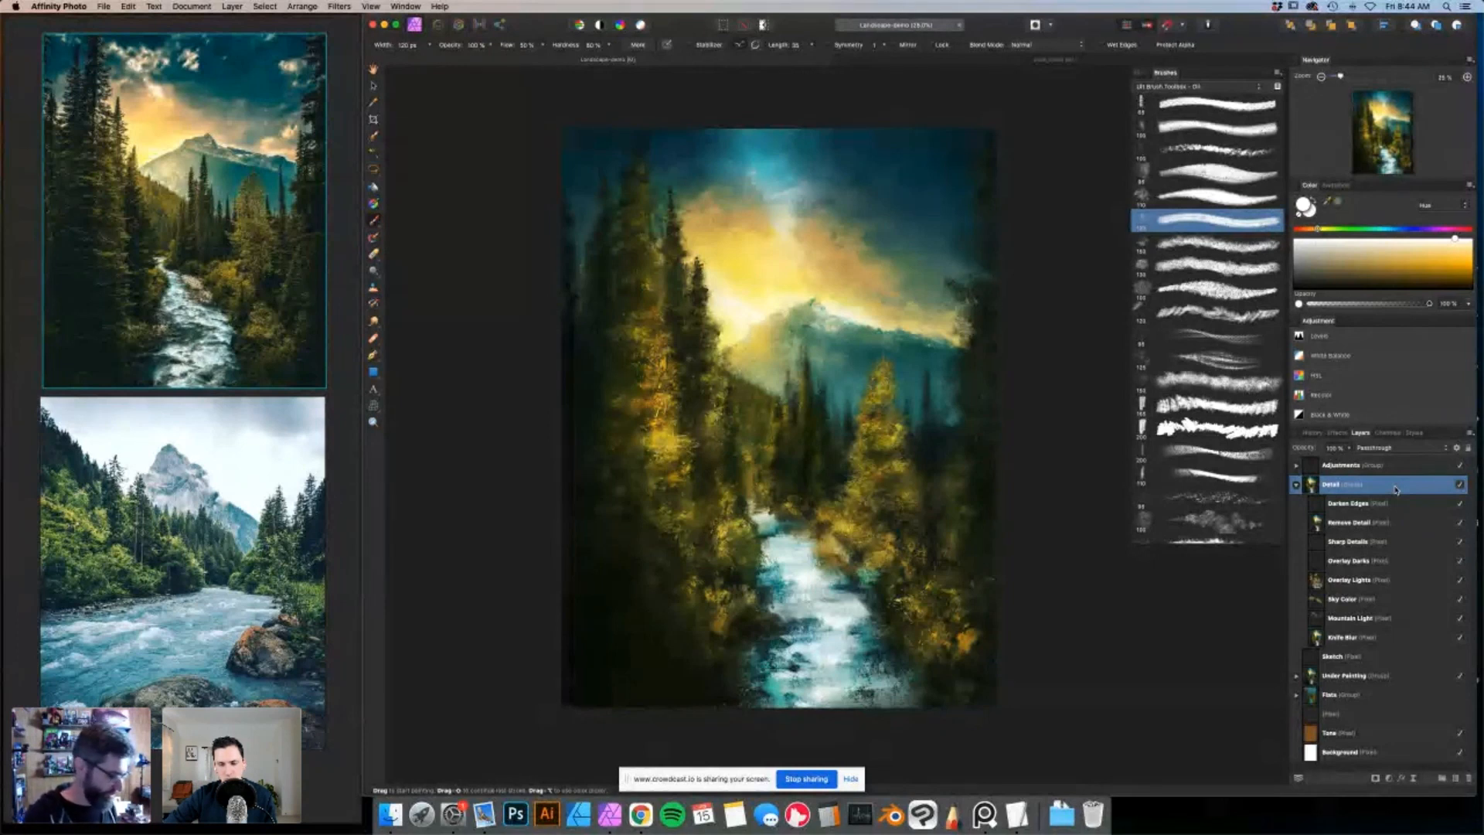
left_click(1296, 484)
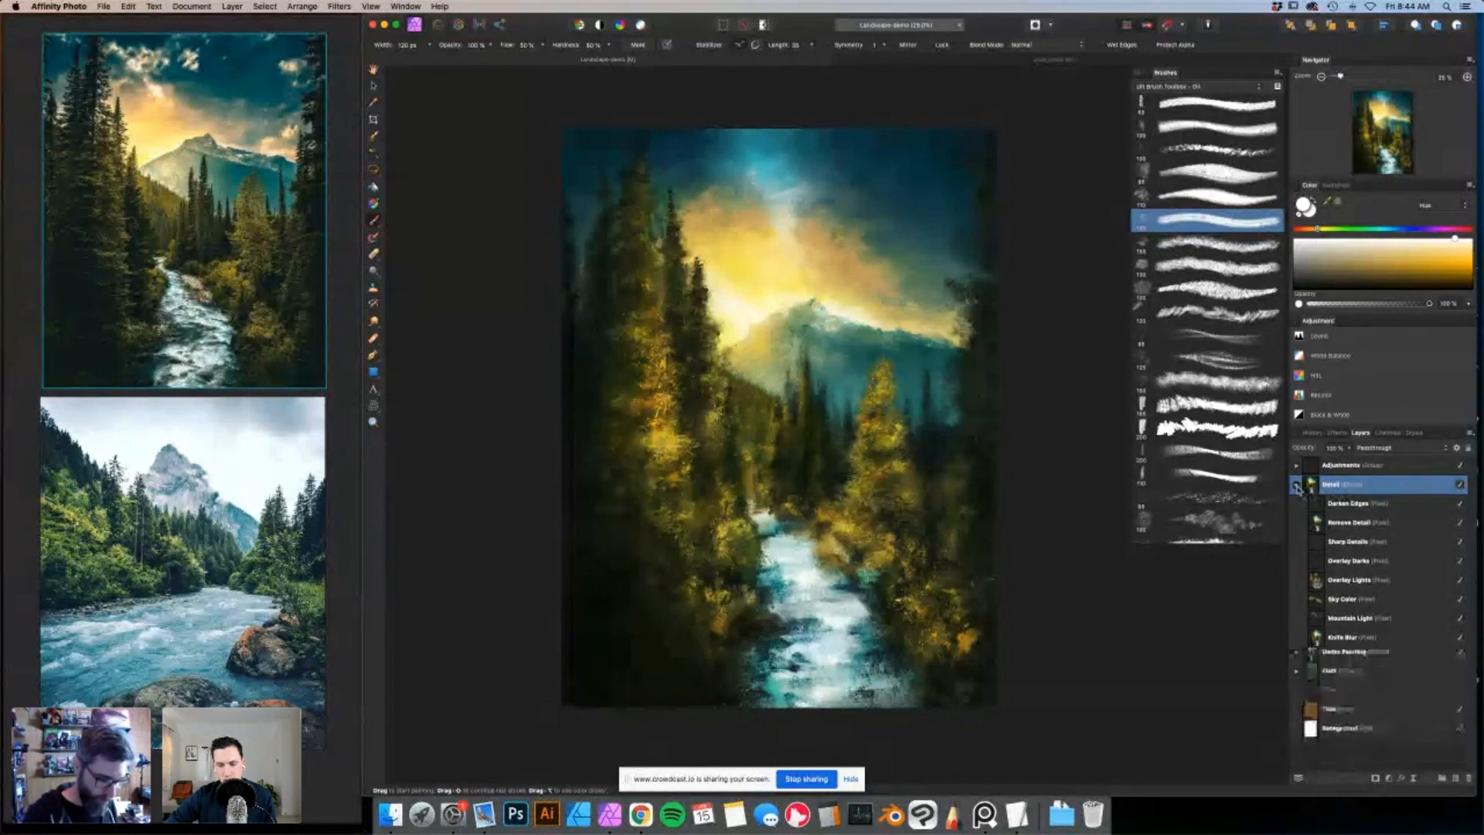
left_click(1301, 468)
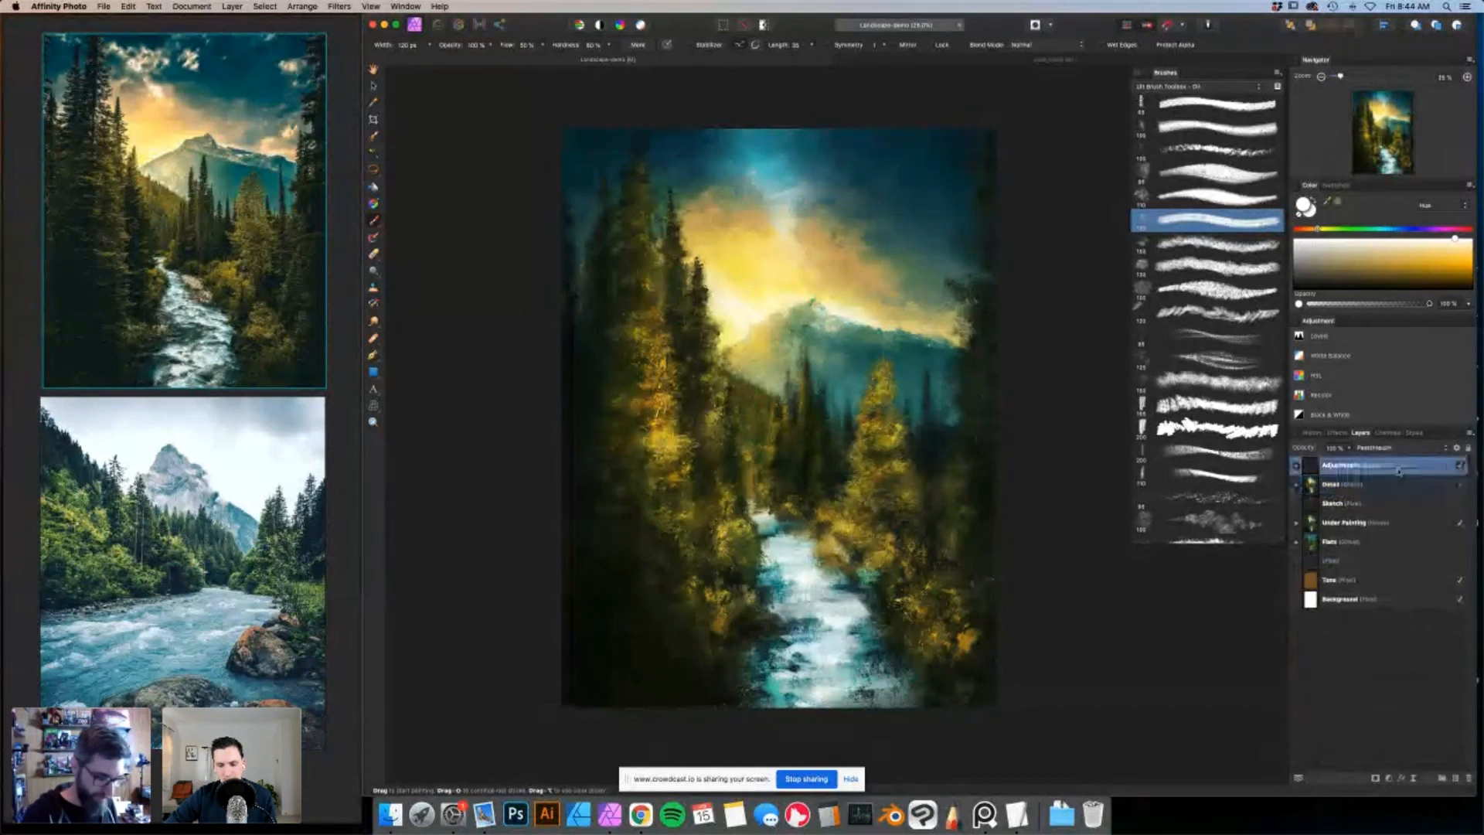
left_click(1296, 467)
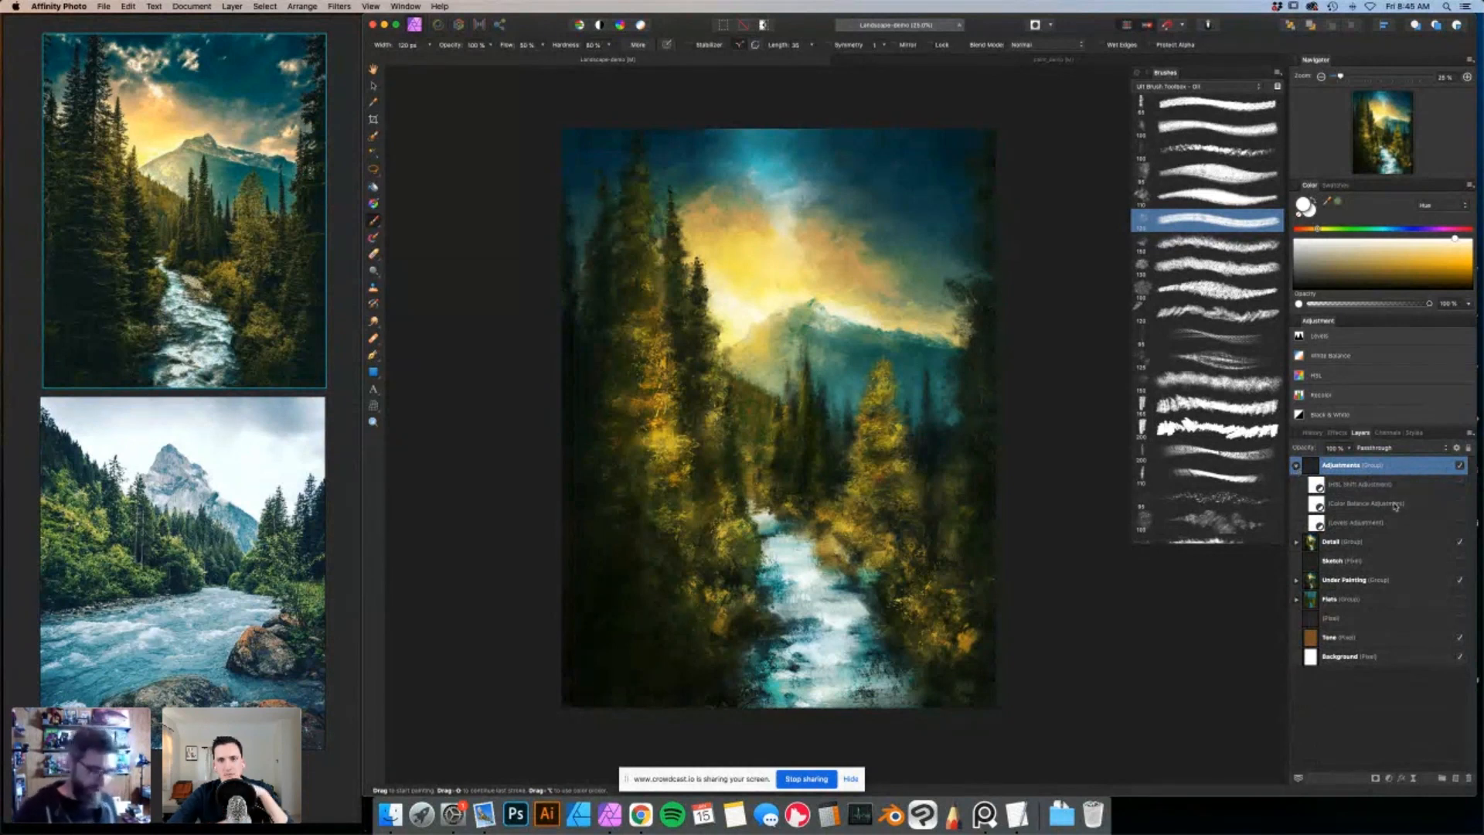
Browse the available adjustment types, show the Levels Adjustment layer in the Adjustments group, and open its settings.
left_click(1390, 528)
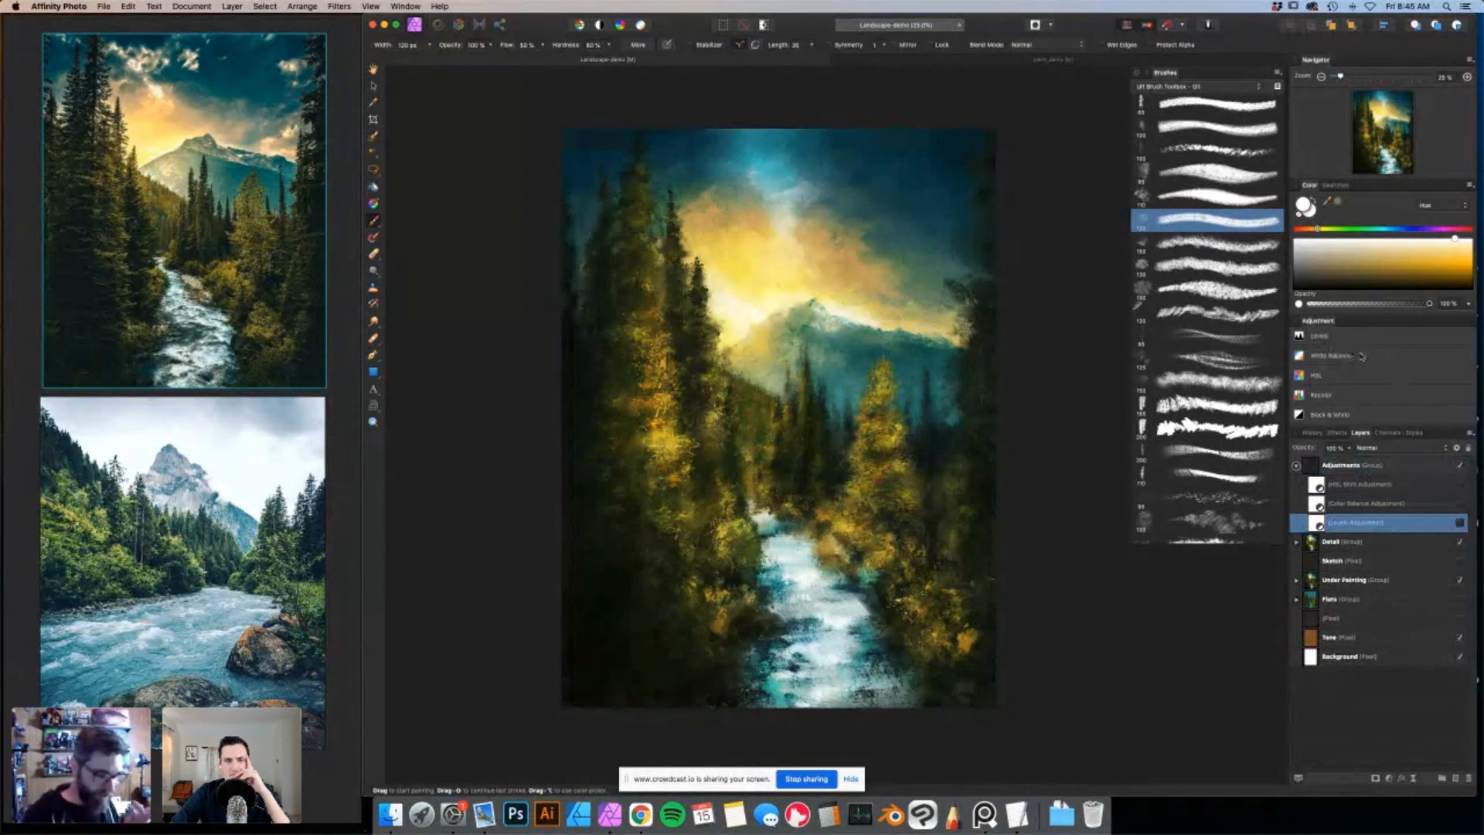
scroll(1382, 369, "down", 4)
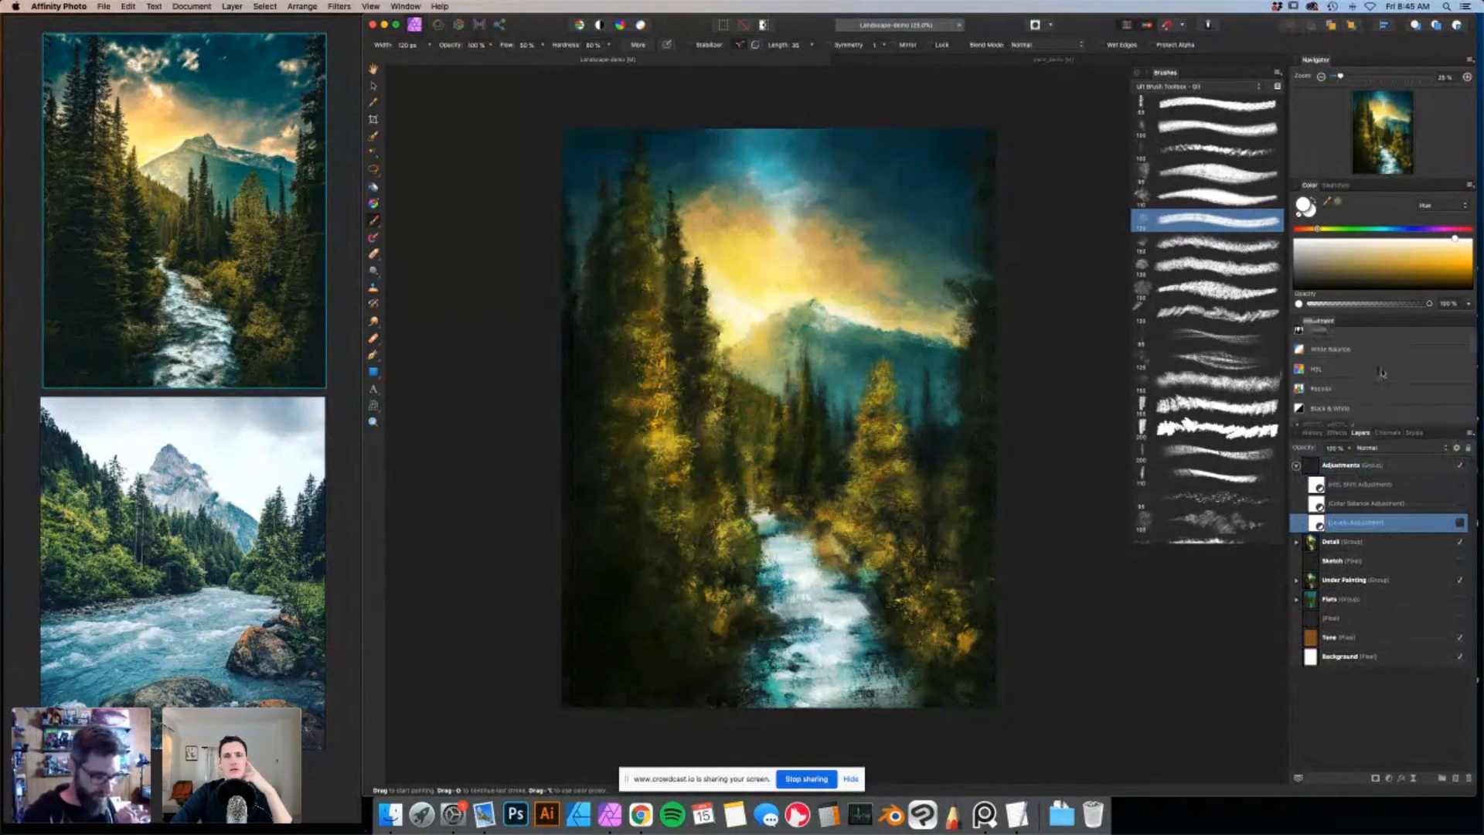
scroll(1382, 374, "down", 5)
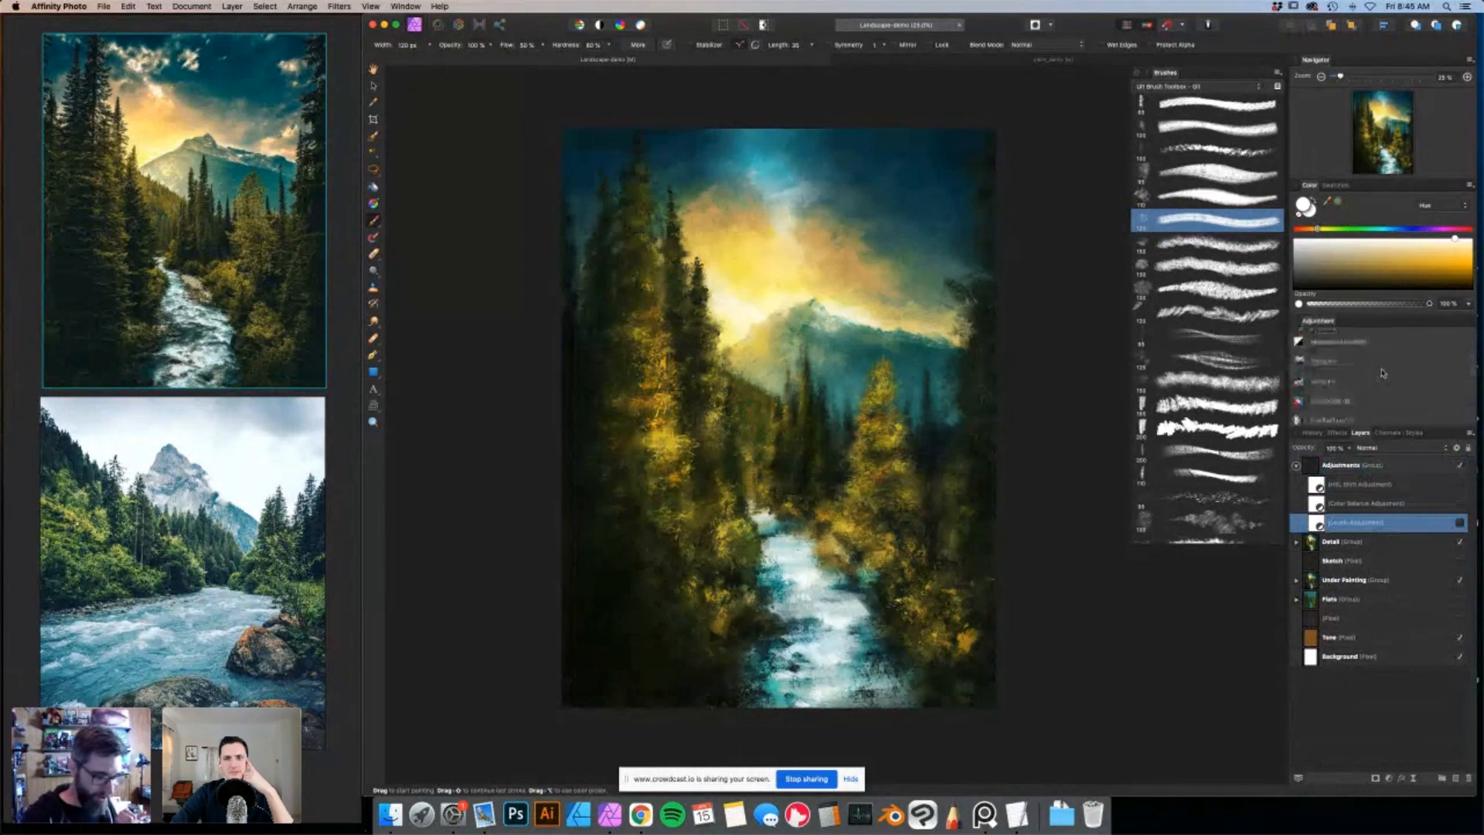
scroll(1382, 375, "down", 3)
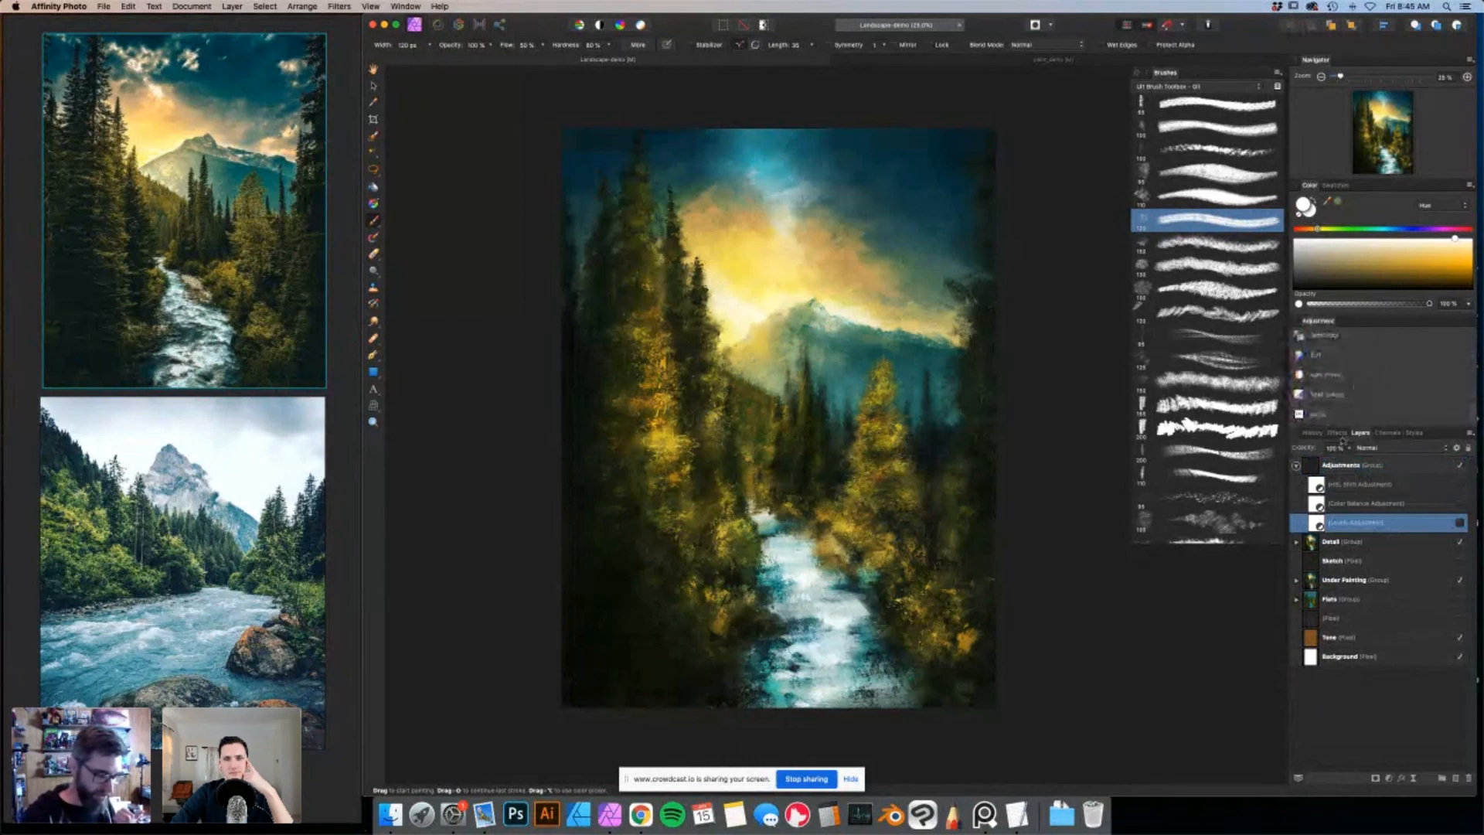
scroll(1379, 372, "down", 2)
scroll(1378, 371, "up", 6)
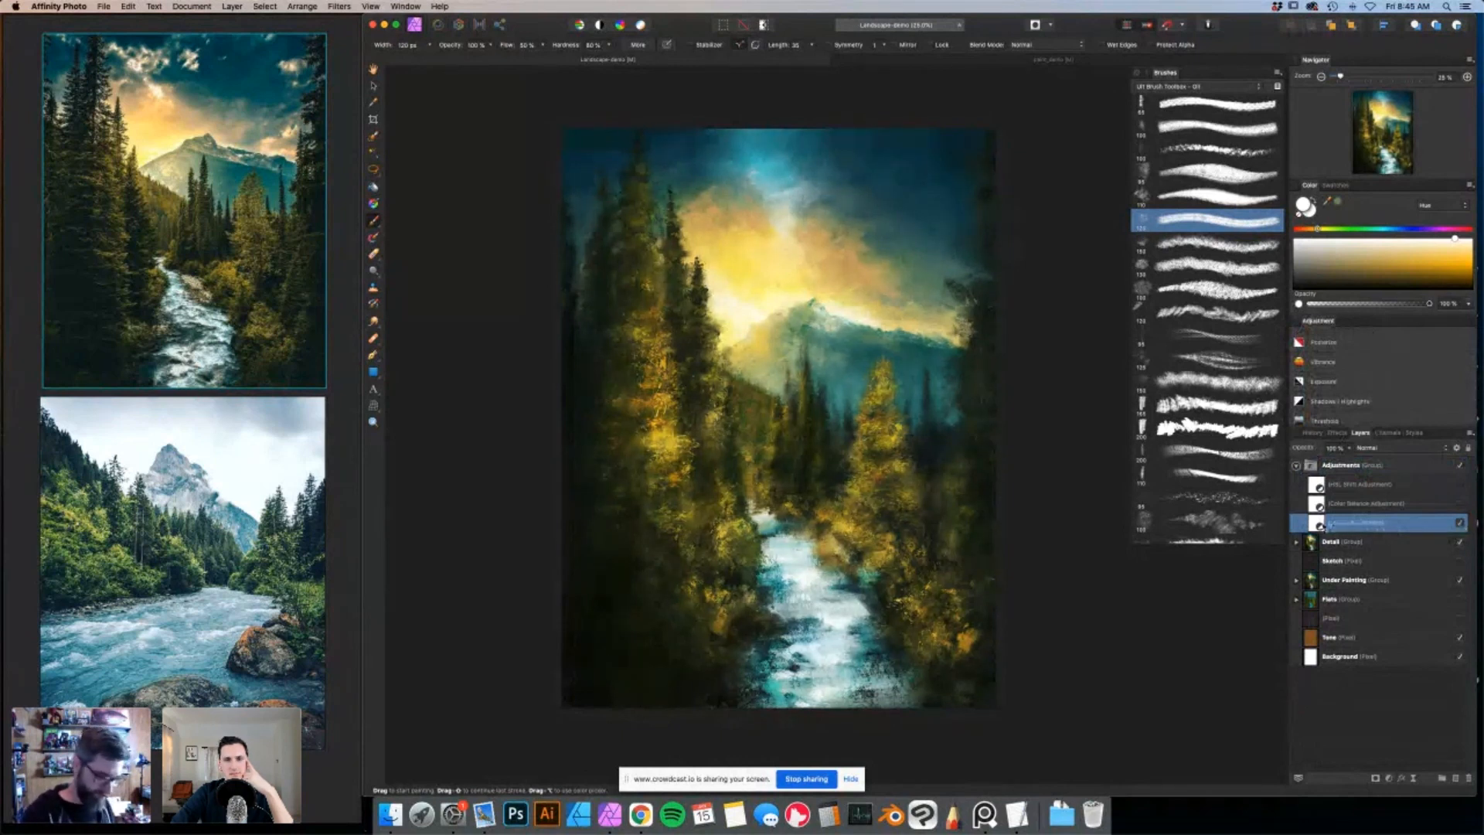
double_click(1317, 524)
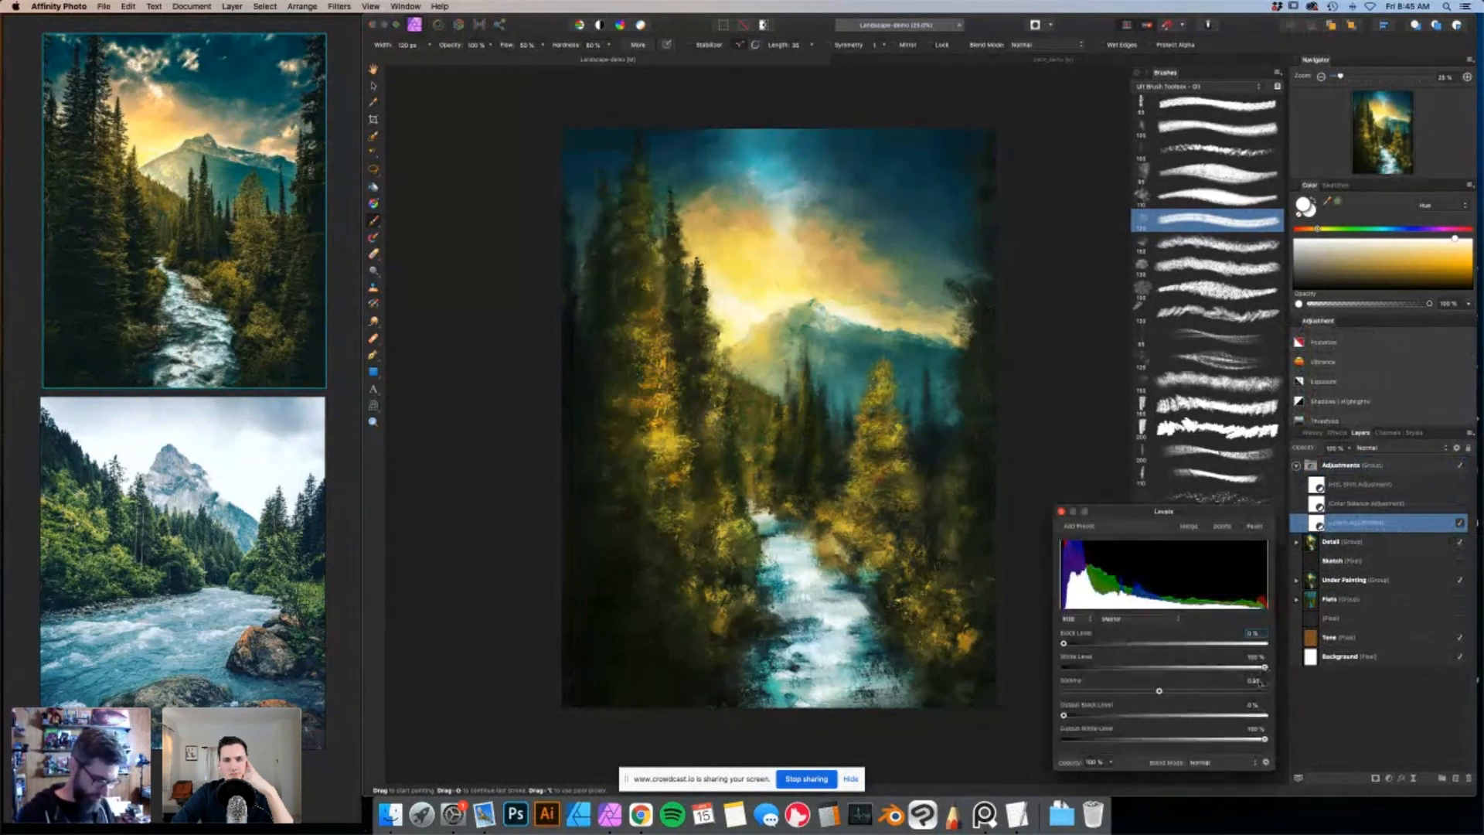
Slightly lower the Levels Adjustment's gamma, set its white level to 97% and black level to 1%, and close its settings.
left_click_drag(1158, 692, 1155, 693)
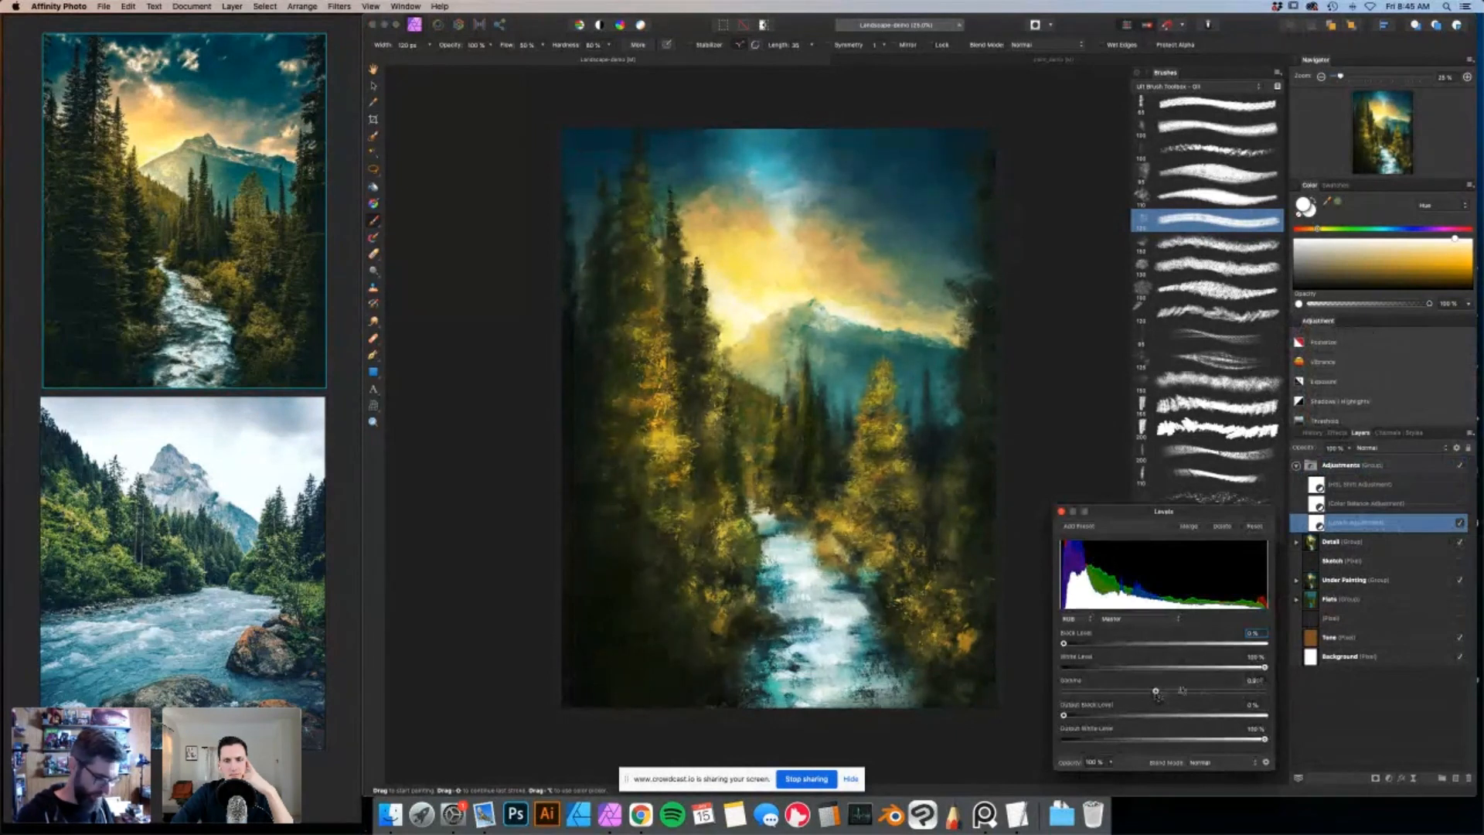
left_click_drag(1264, 667, 1260, 670)
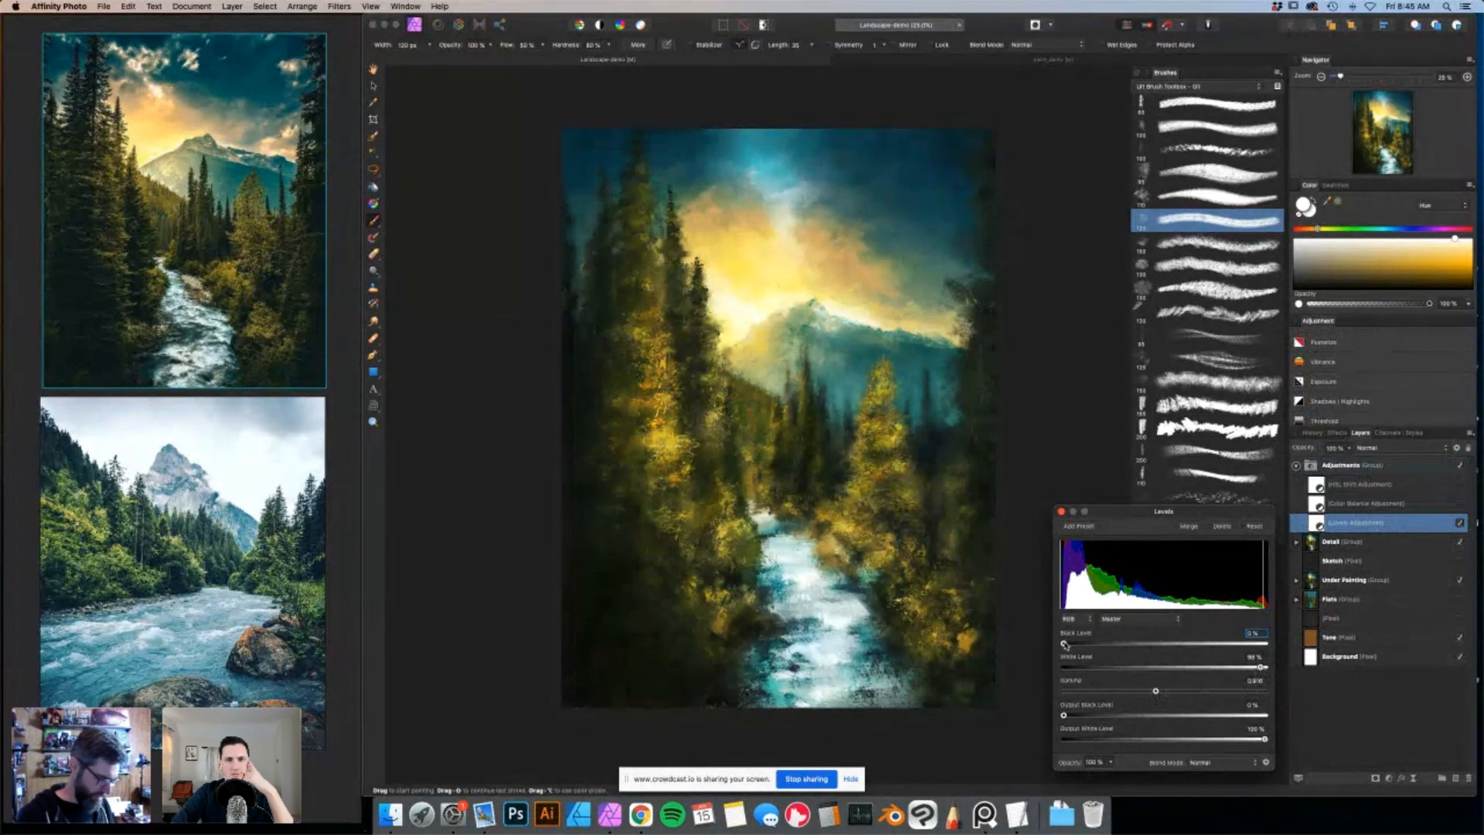
left_click_drag(1064, 643, 1066, 644)
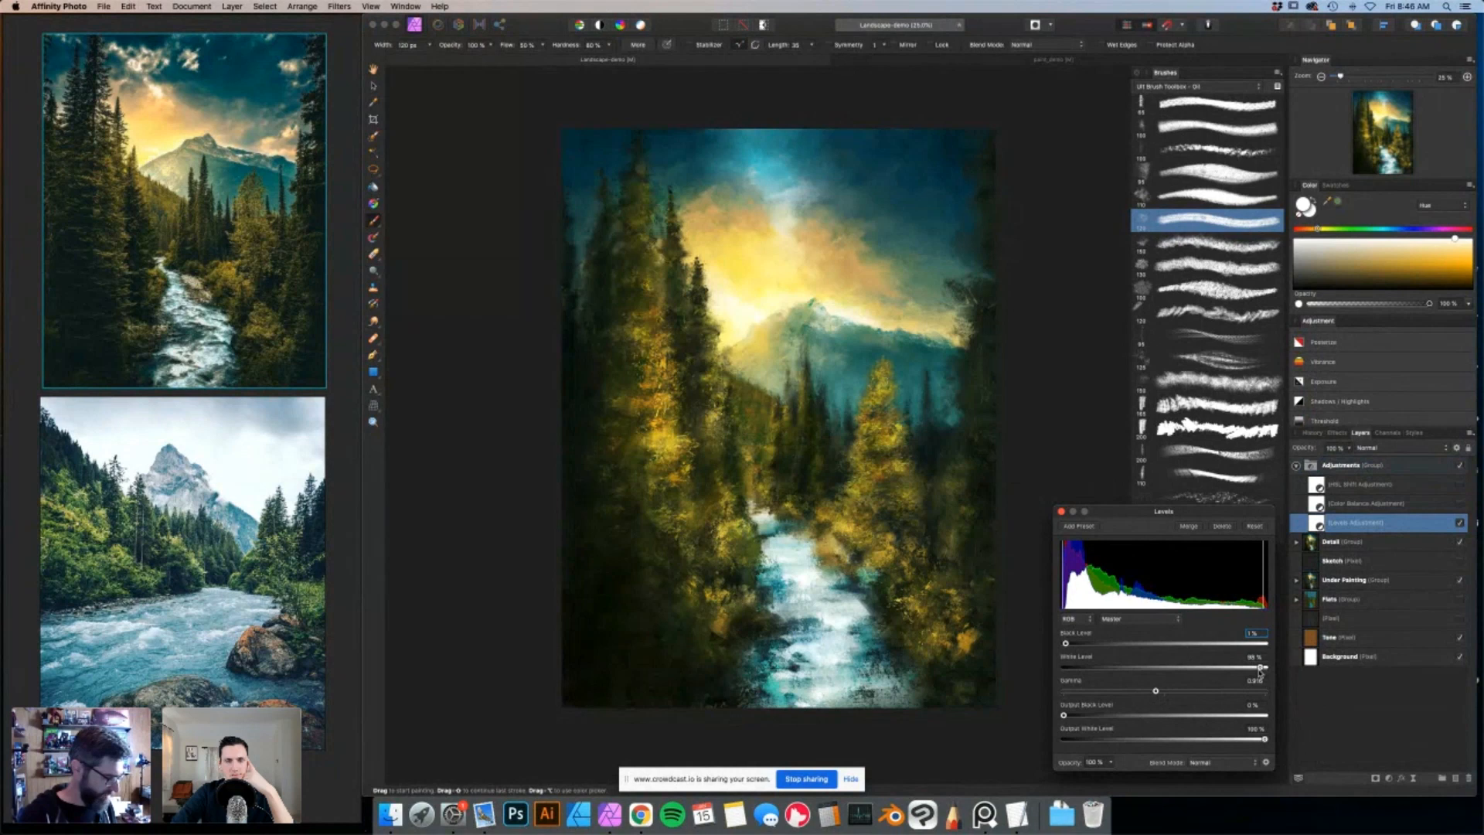
left_click_drag(1260, 667, 1259, 667)
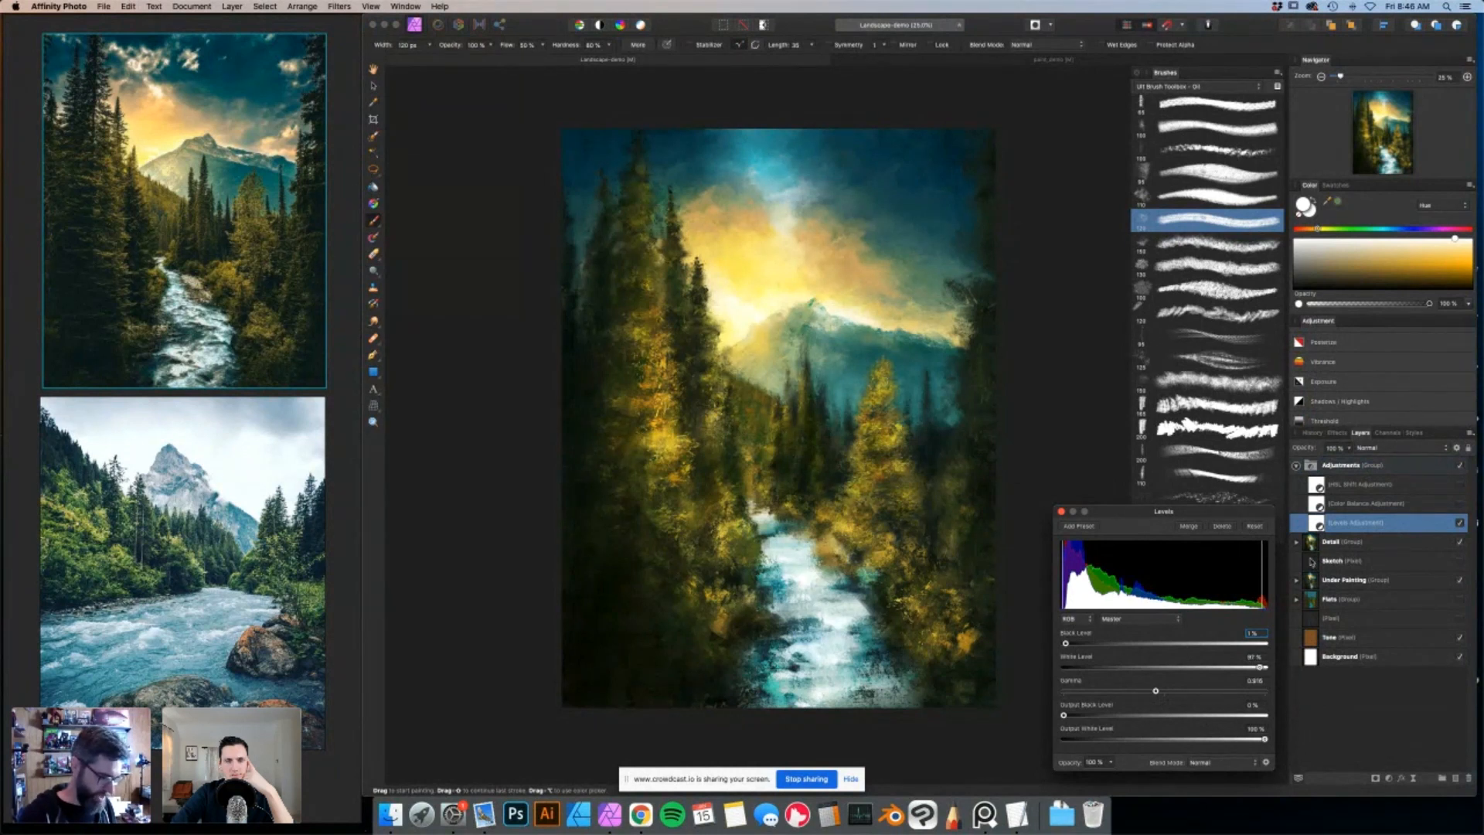
left_click(1062, 512)
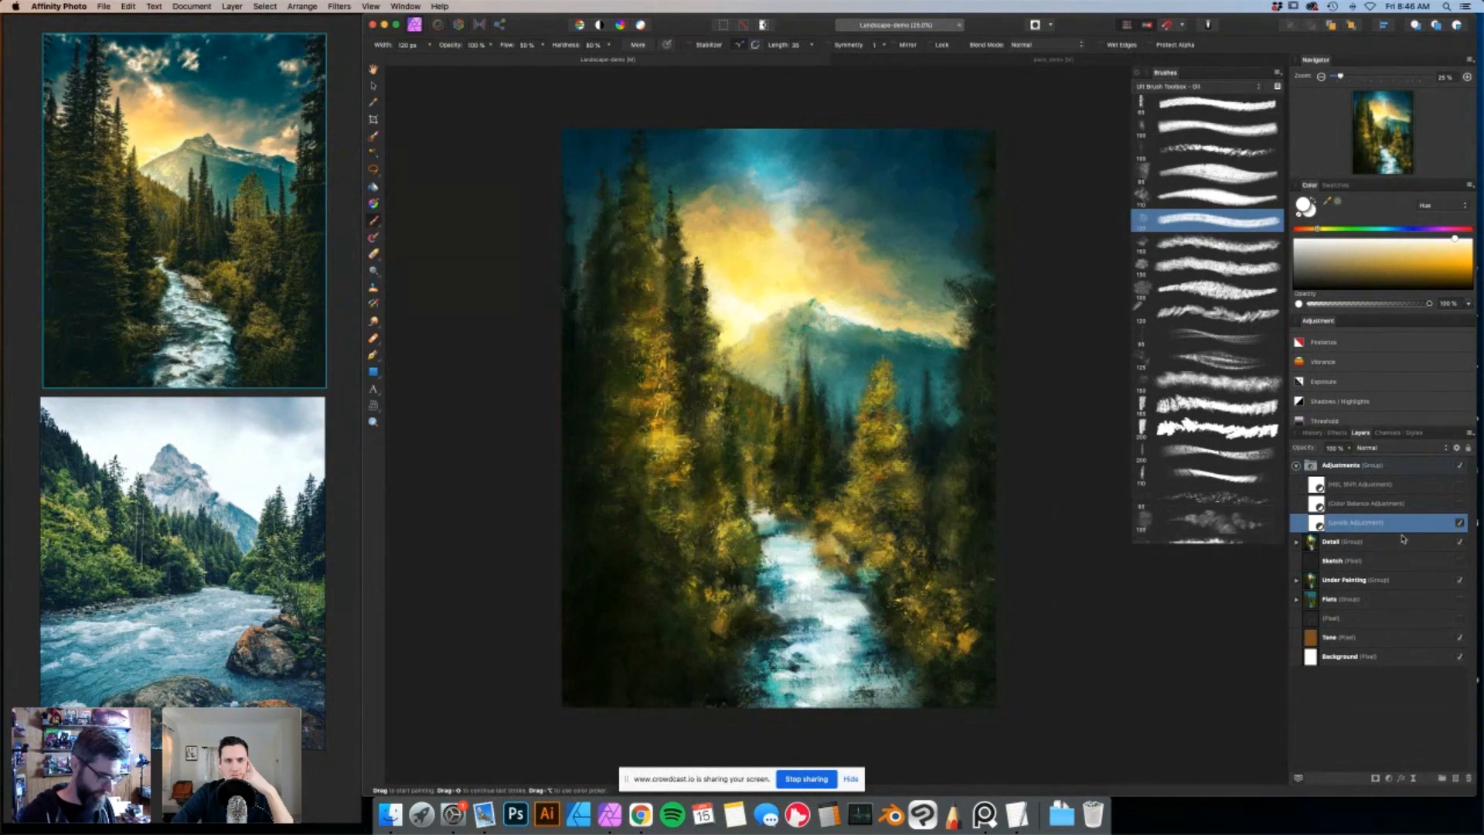
Toggle the Levels Adjustment off and on several times to compare the painting with and without it.
left_click(1460, 523)
left_click(1460, 524)
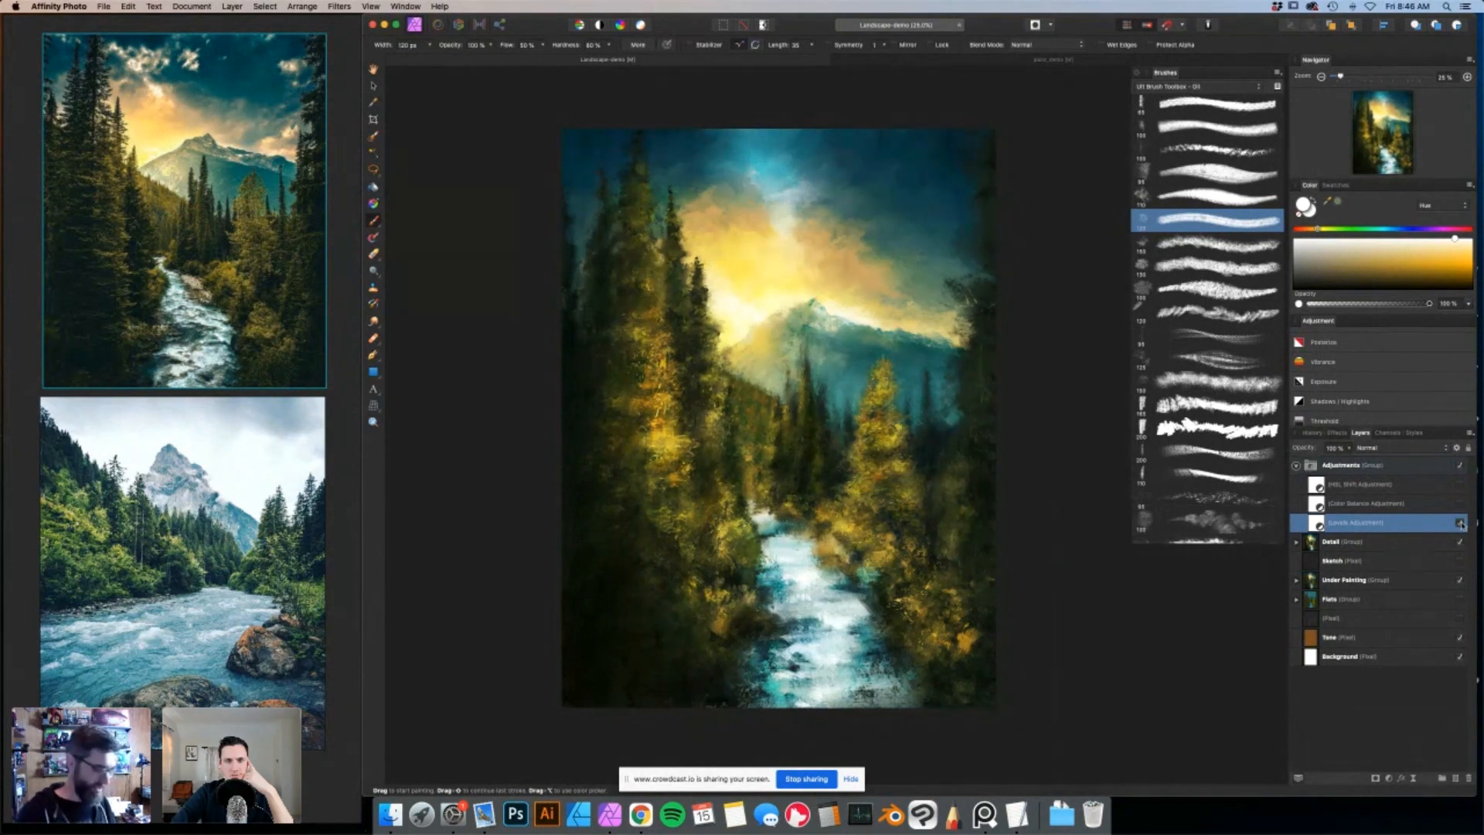
left_click(1460, 523)
left_click(1460, 524)
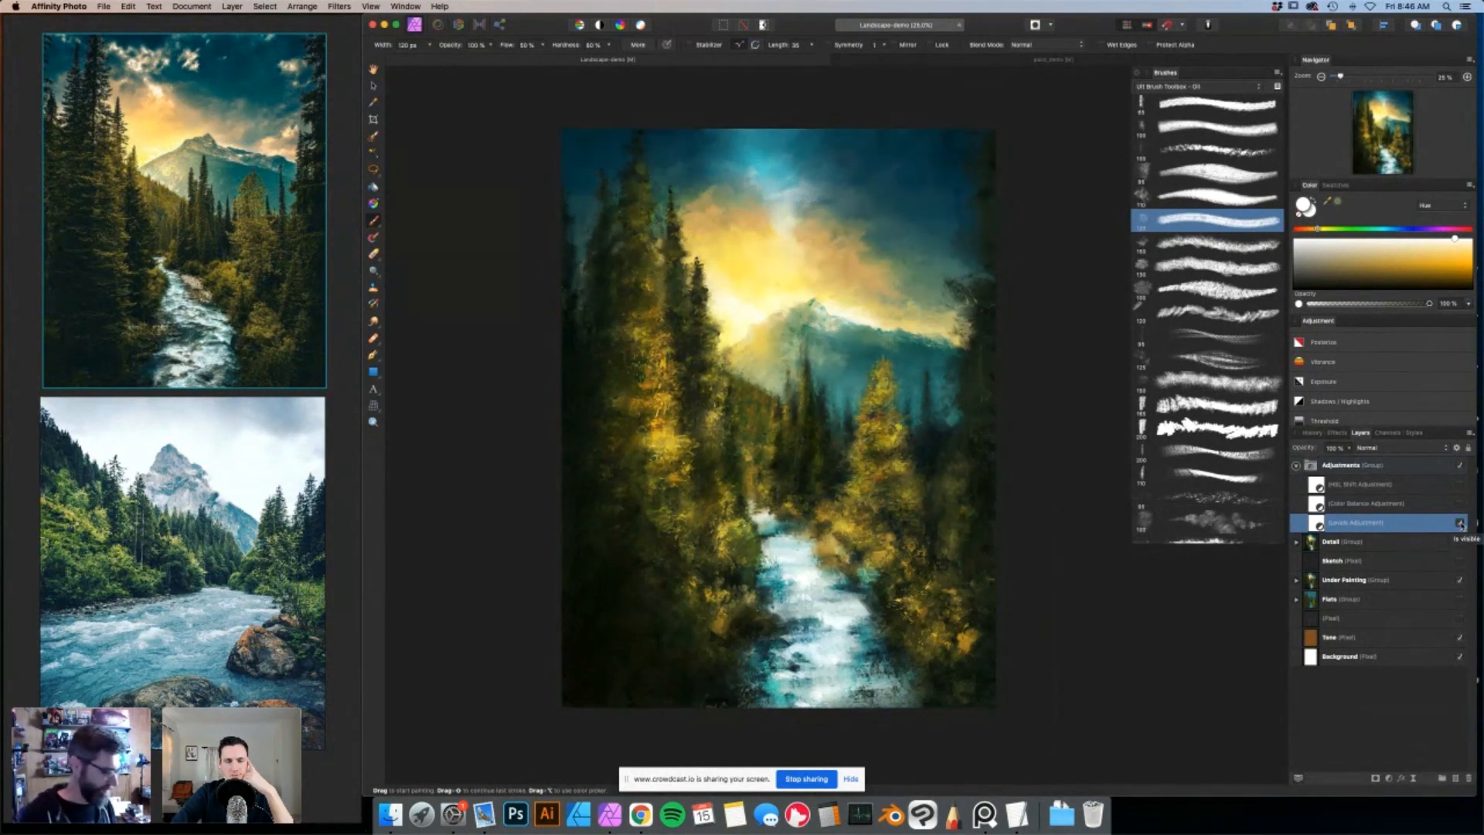
left_click(1460, 523)
left_click(1460, 523)
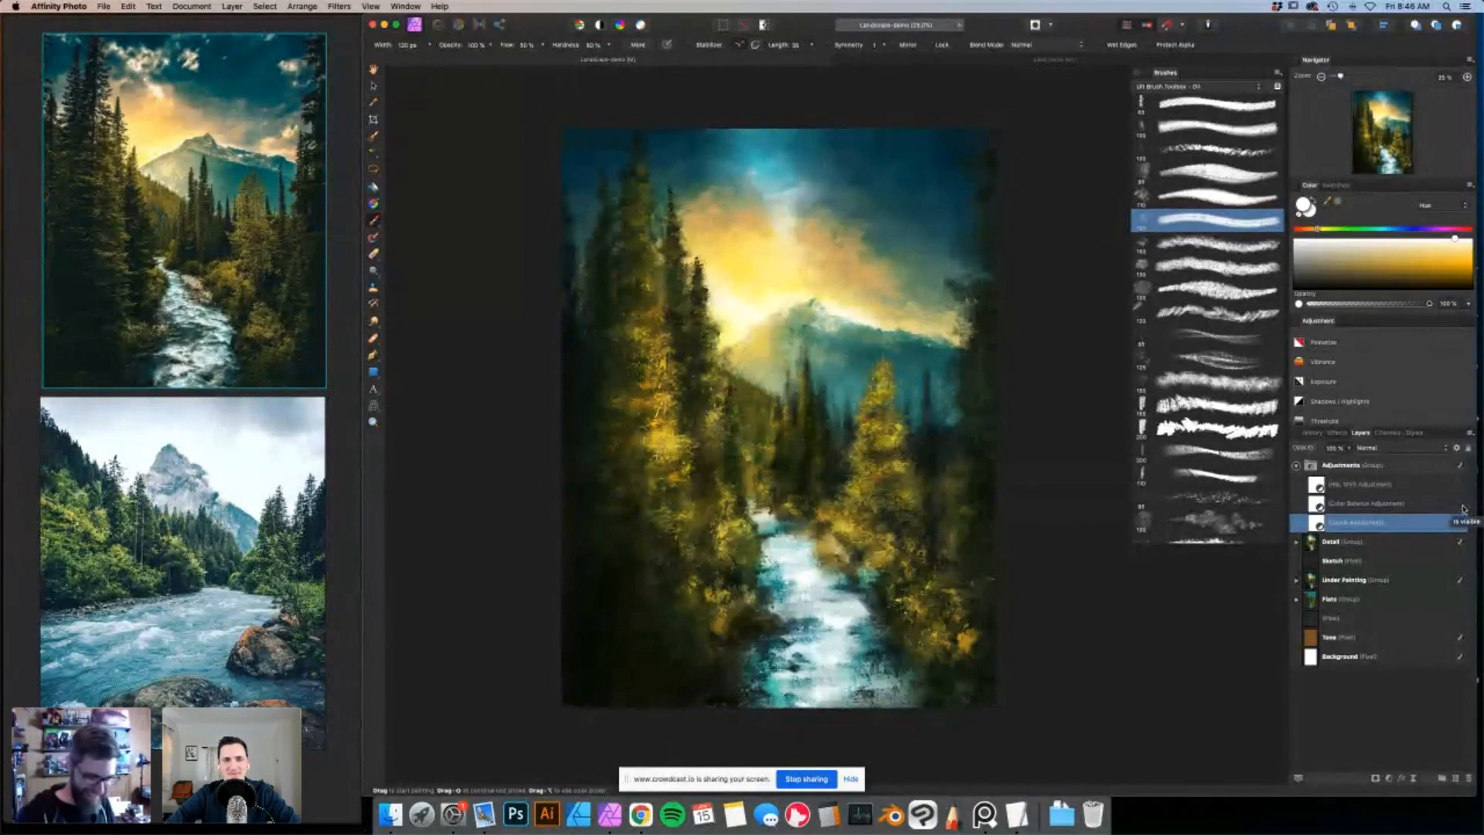
Show the Color Balance Adjustment and set its Midtones to 10% Yellow/Blue and -4% Cyan/Red.
left_click(1458, 504)
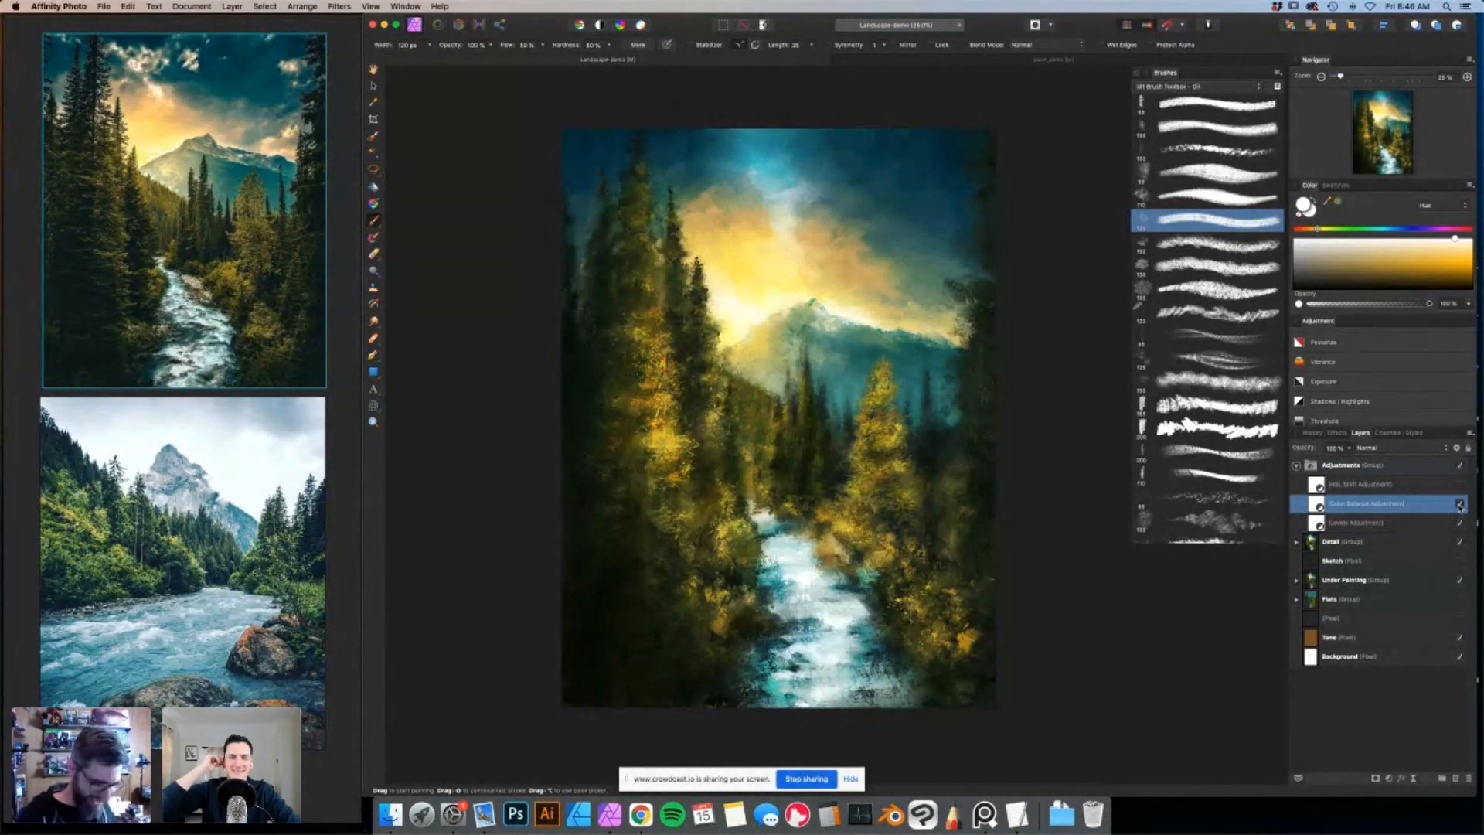
double_click(1318, 504)
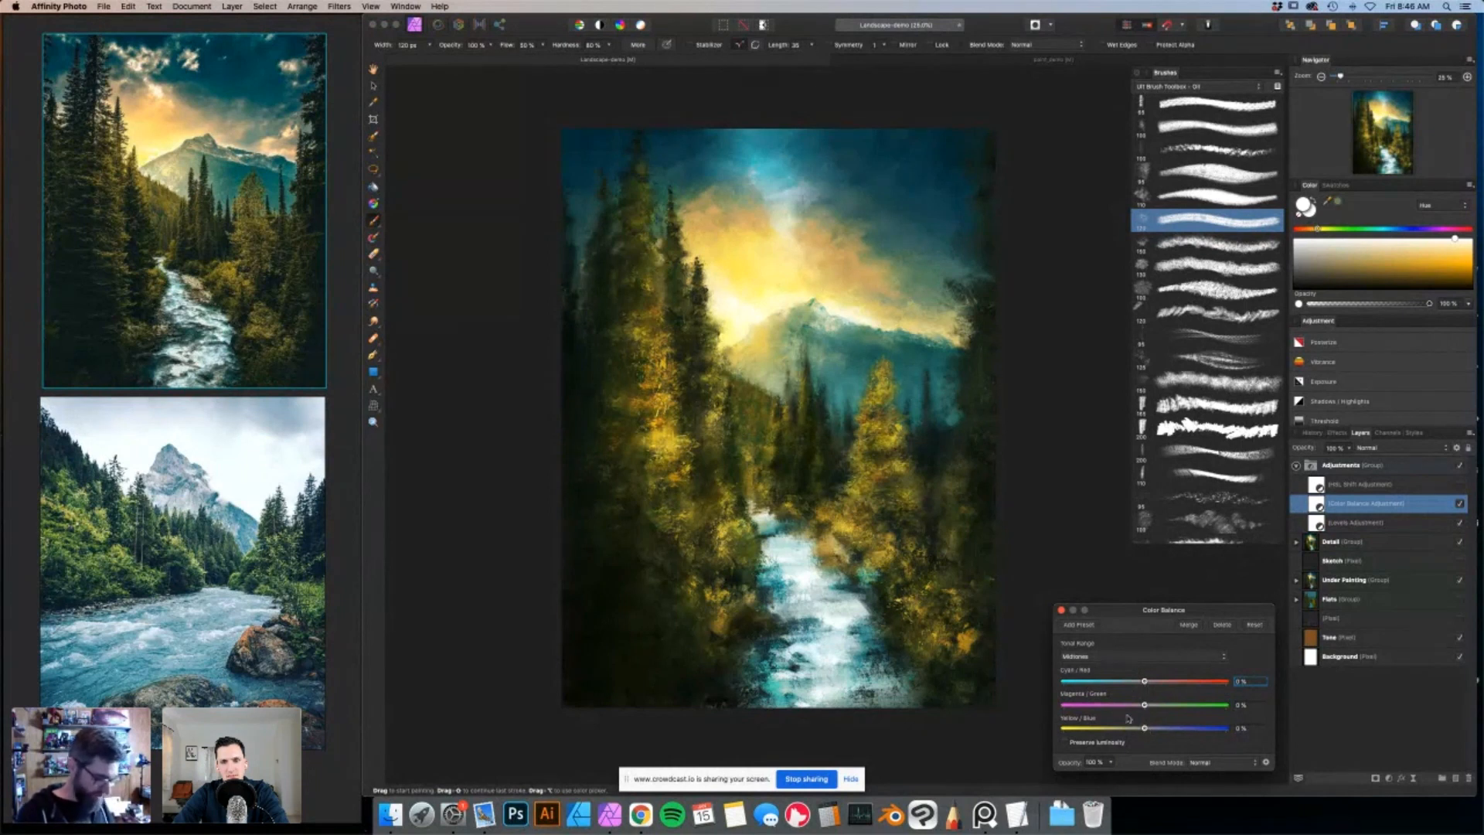
left_click_drag(1145, 730, 1154, 730)
left_click_drag(1143, 684, 1140, 684)
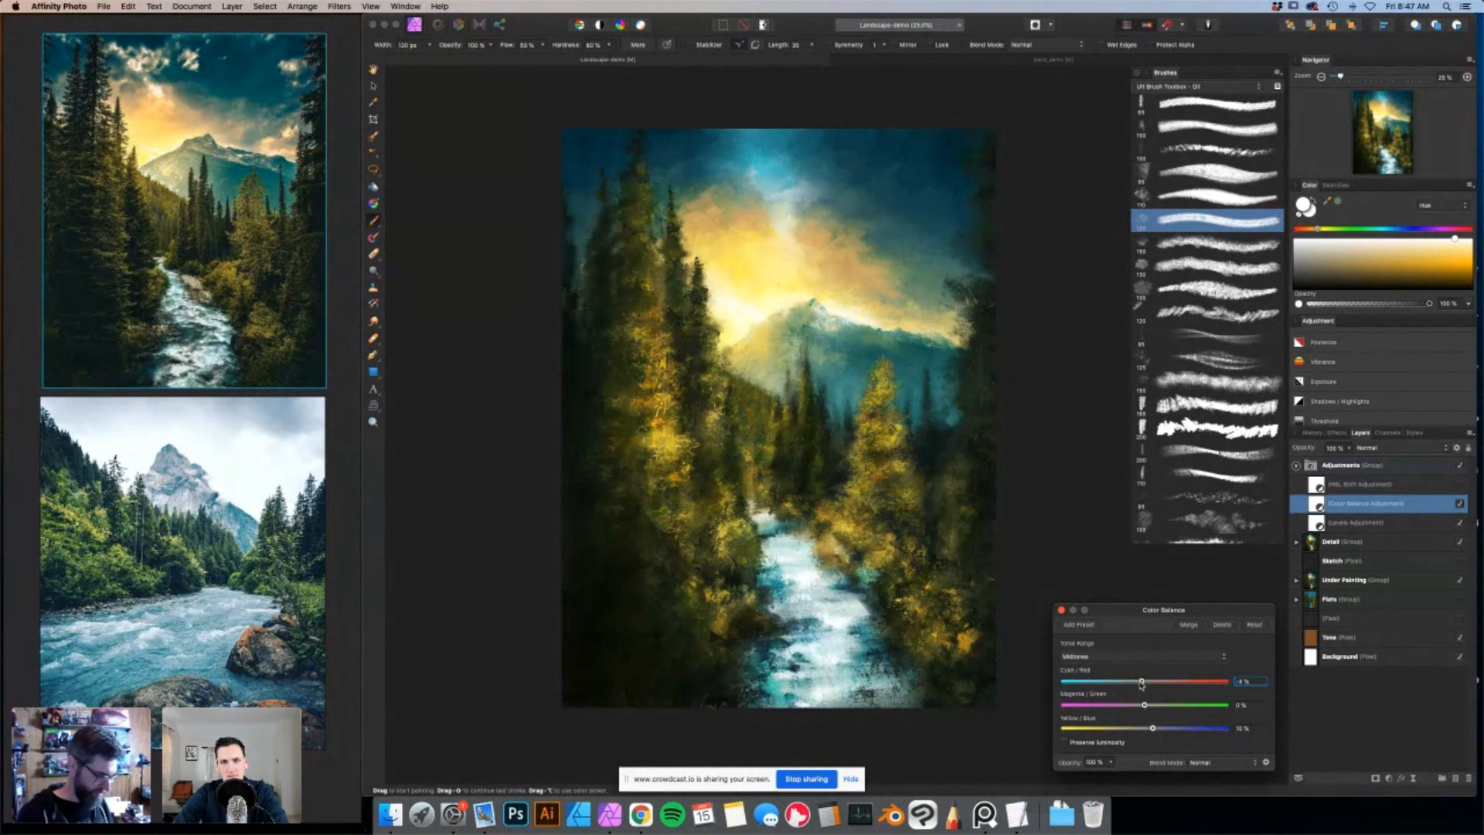
Set the Color Balance Shadows to 37% Yellow/Blue, and the Highlights to 4% Cyan/Red and -8% Yellow/Blue.
left_click(1157, 656)
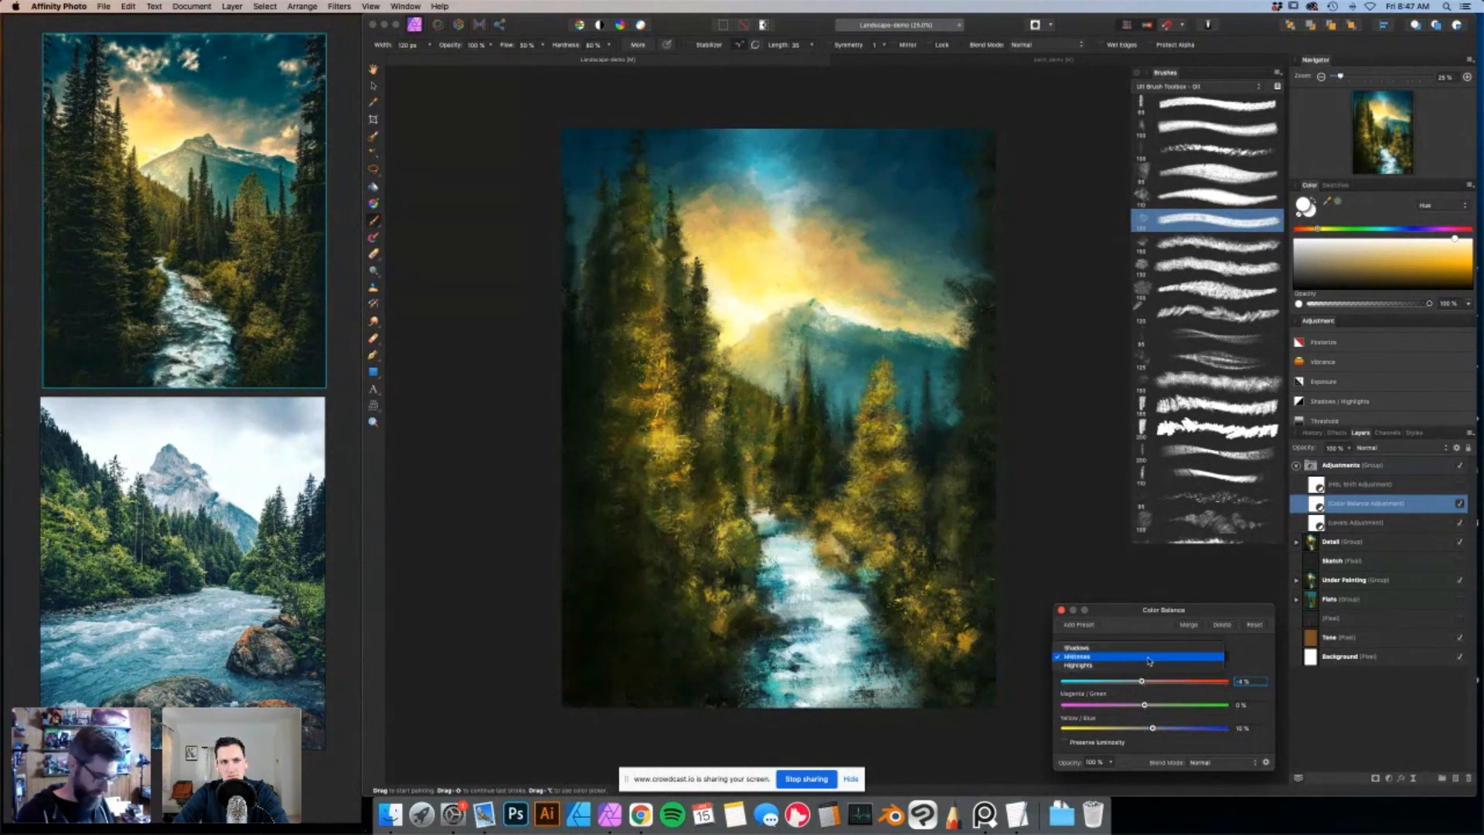
left_click(1113, 652)
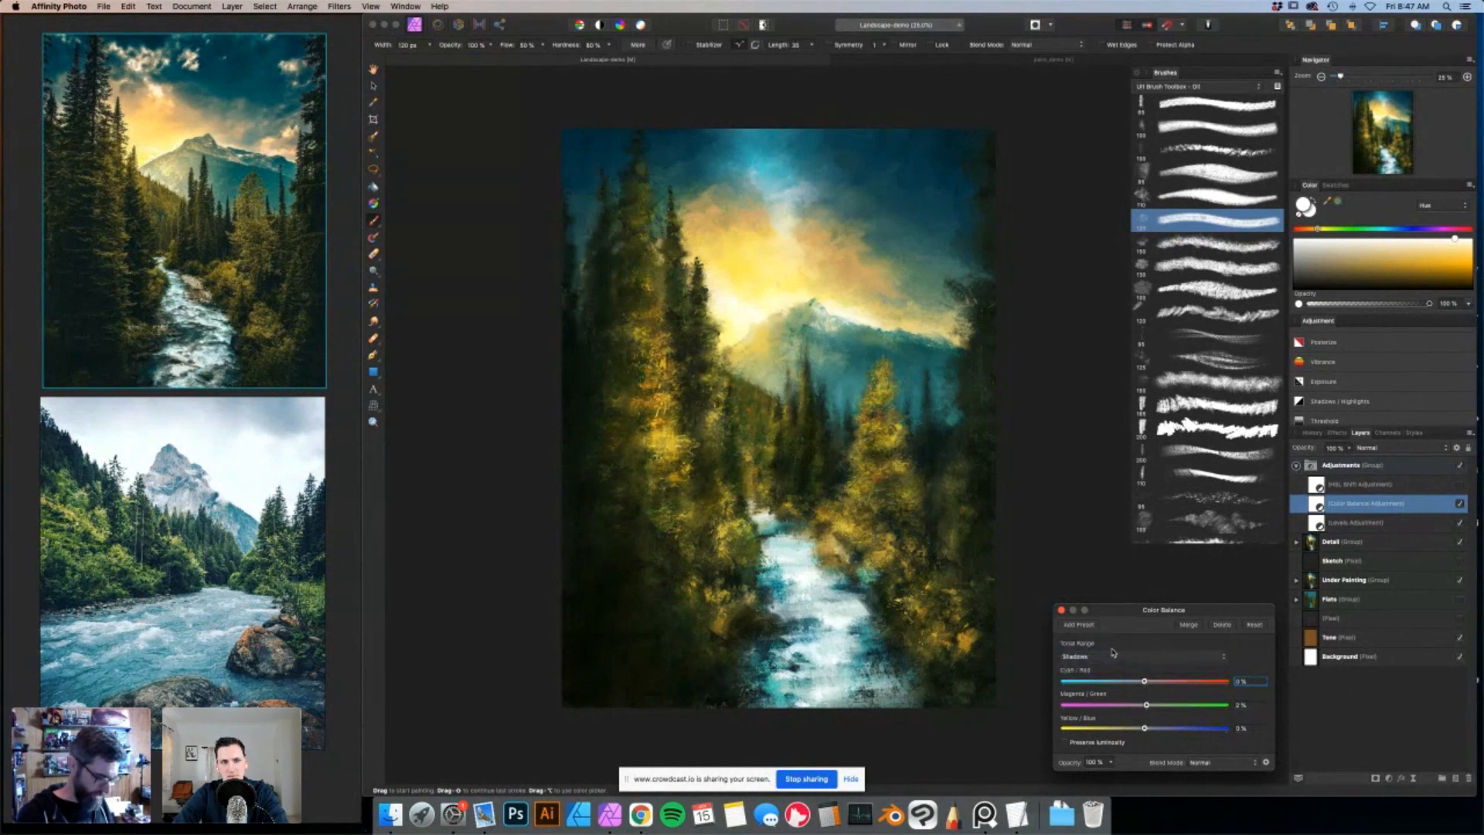
left_click_drag(1150, 733, 1177, 732)
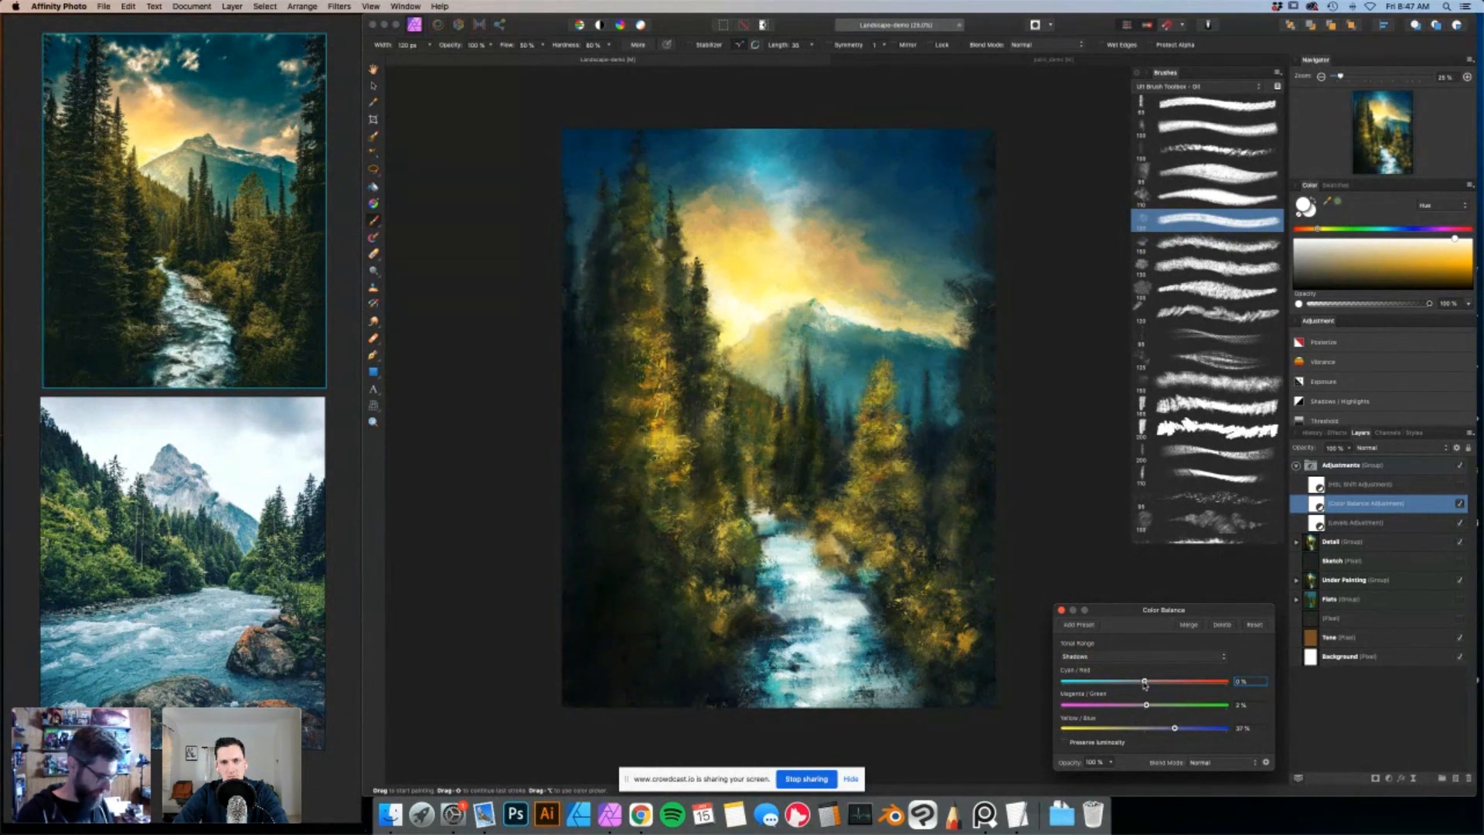
left_click(1159, 656)
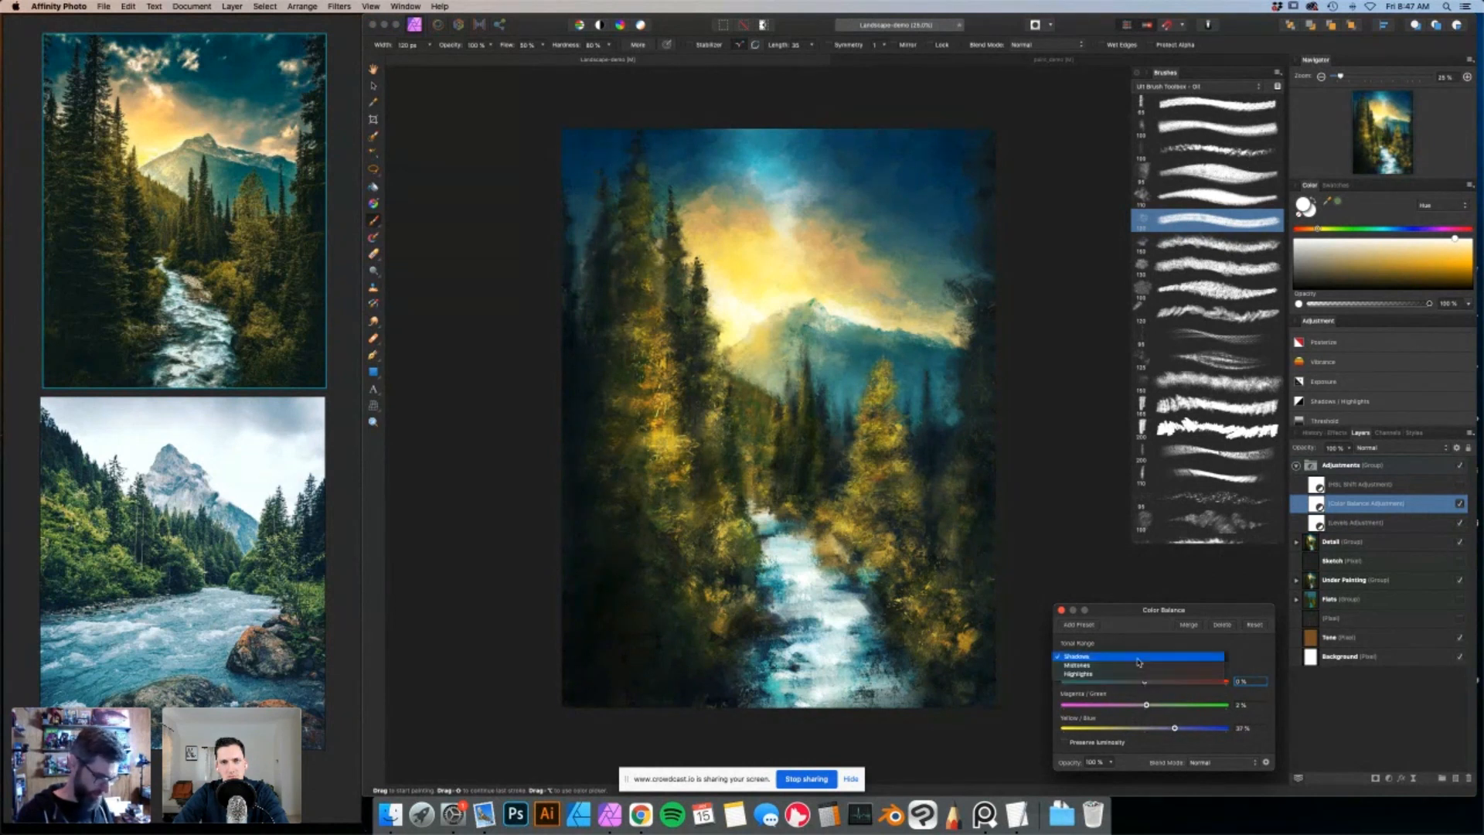
left_click(1095, 673)
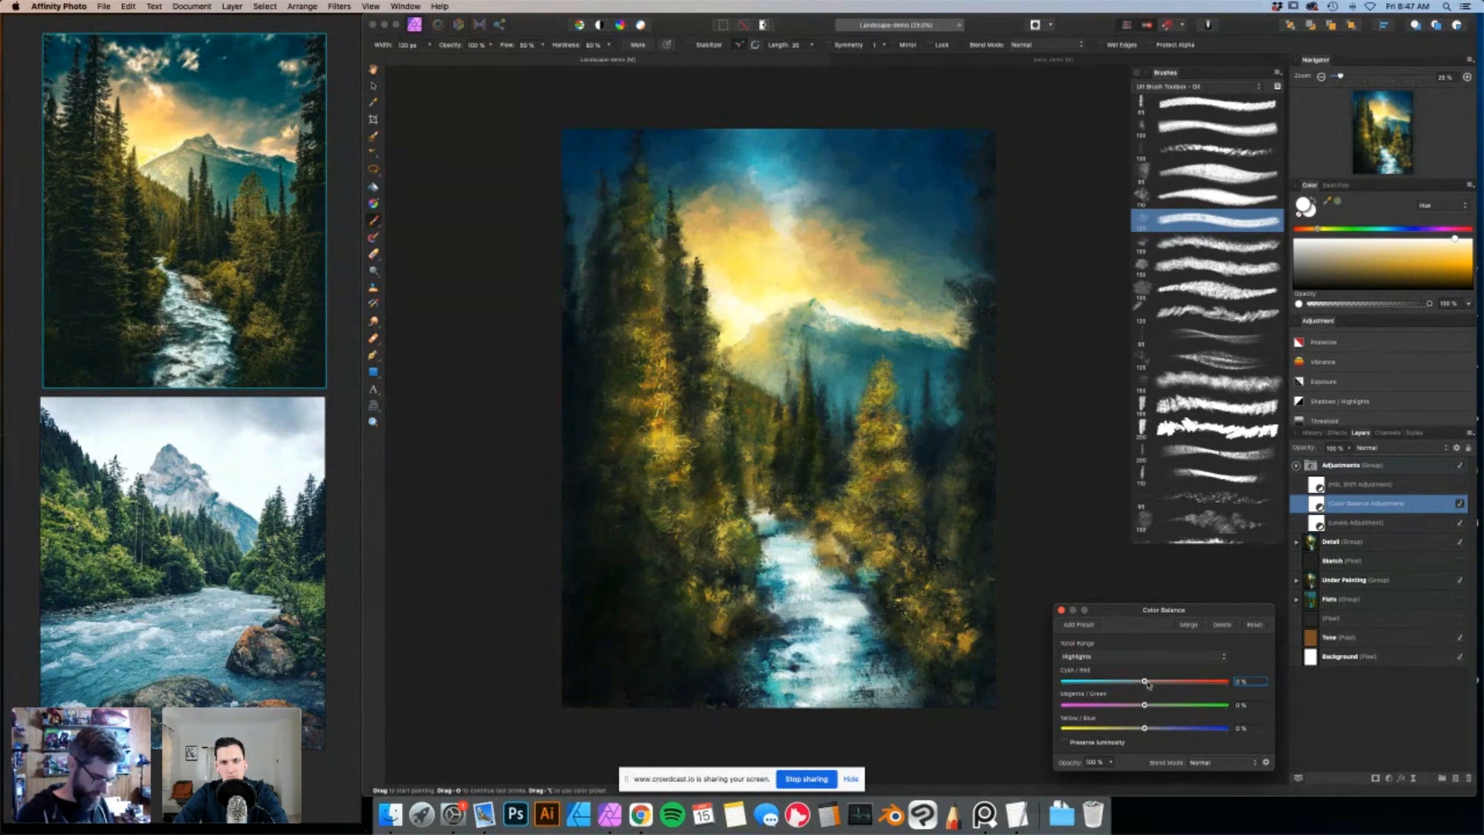
left_click_drag(1149, 684, 1151, 686)
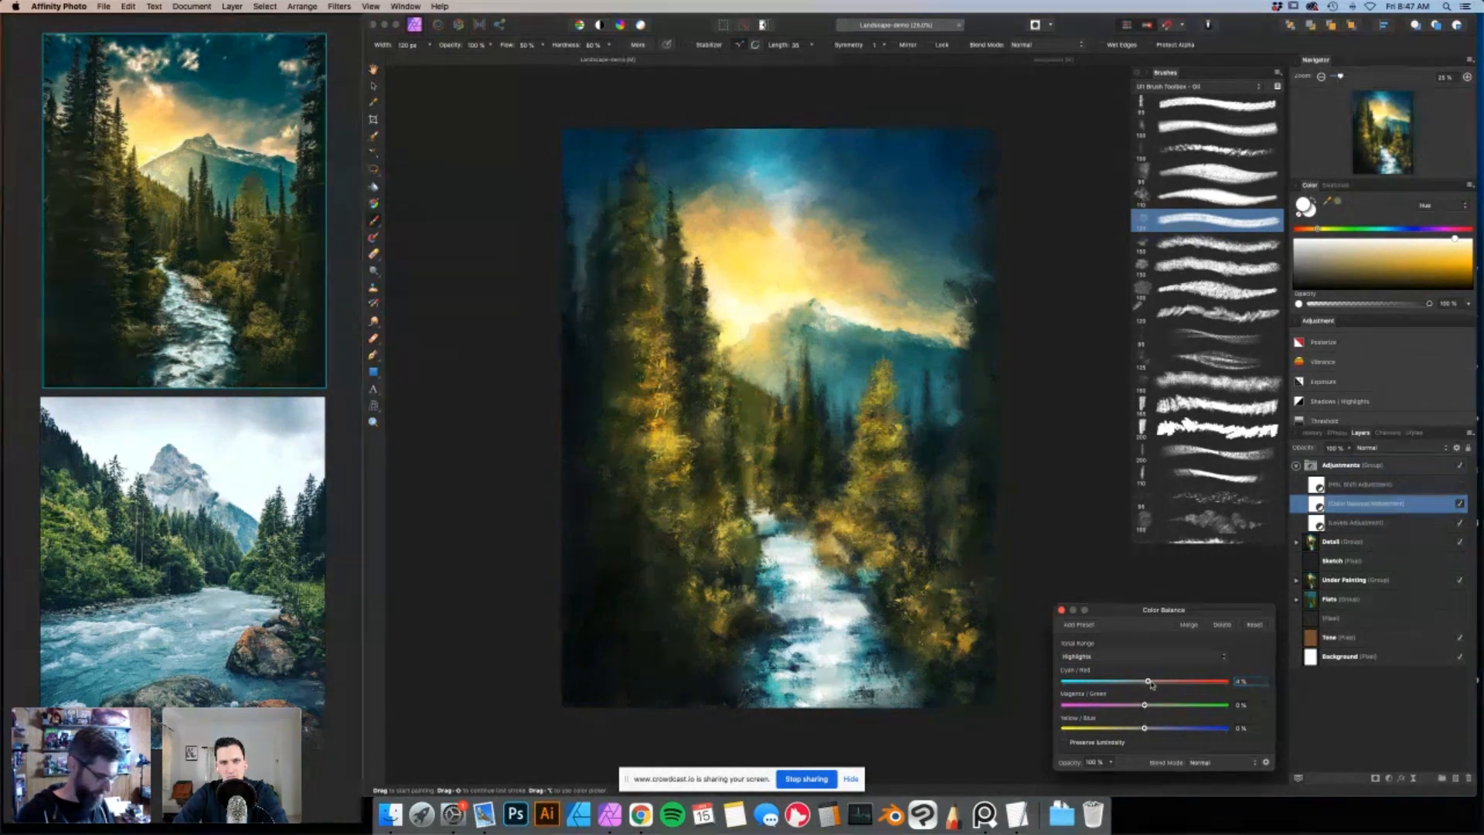
left_click_drag(1144, 730, 1141, 729)
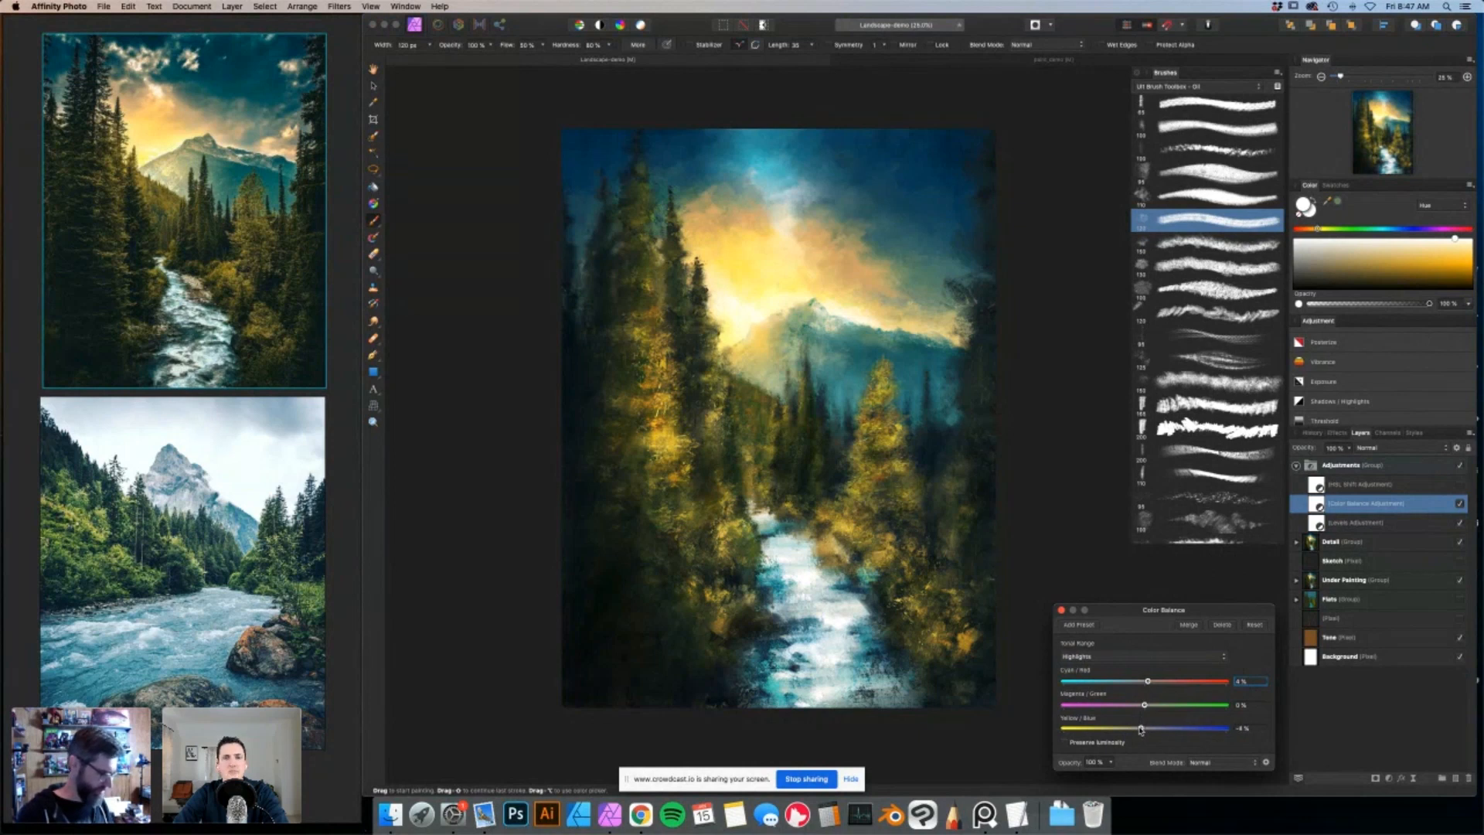
left_click_drag(1141, 729, 1138, 730)
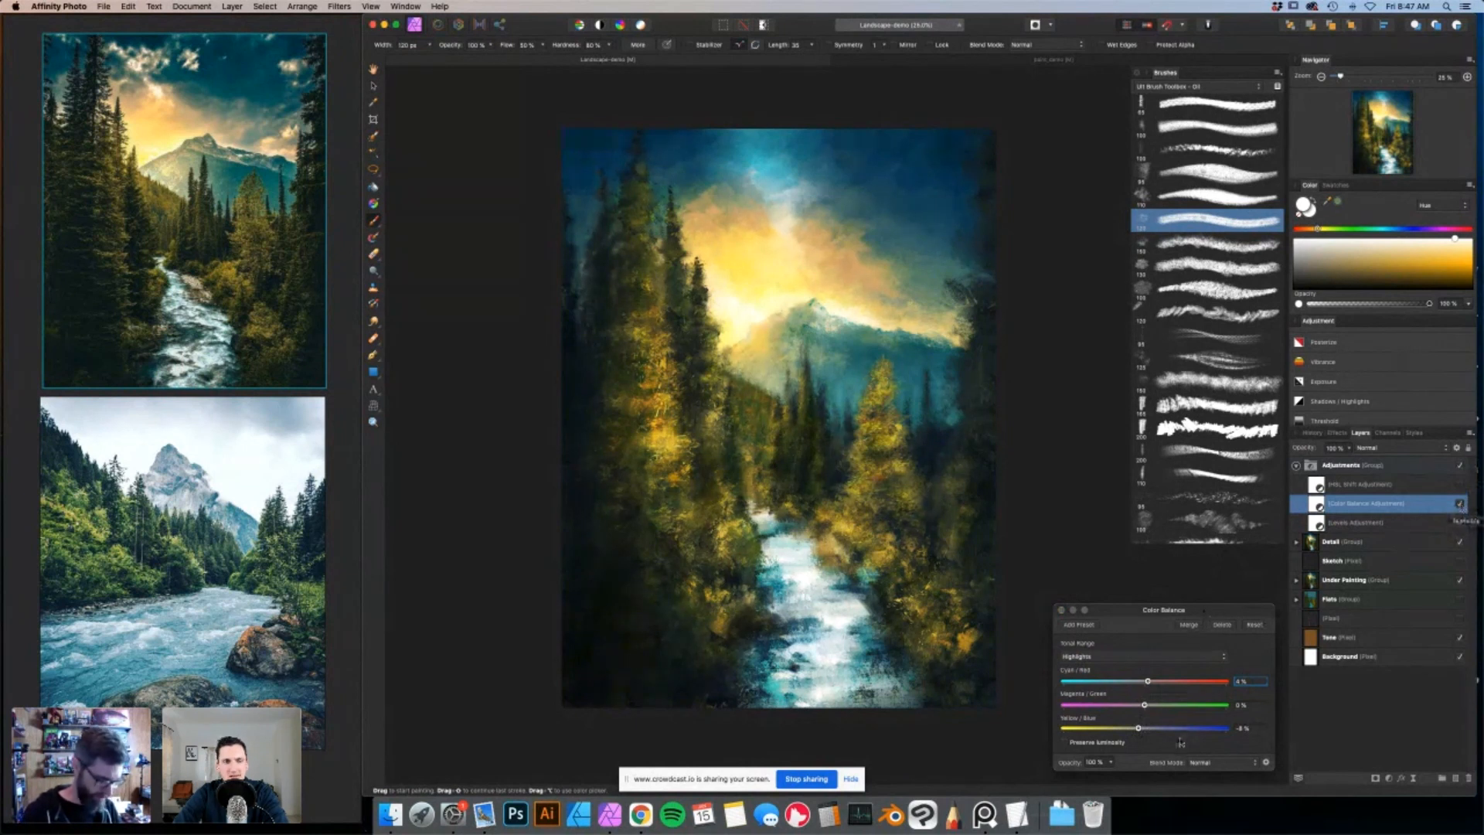
Push the Color Balance Shadows to 47% Yellow/Blue and -7% Cyan/Red, and toggle the adjustment to compare its effect.
left_click(1103, 655)
left_click(1098, 639)
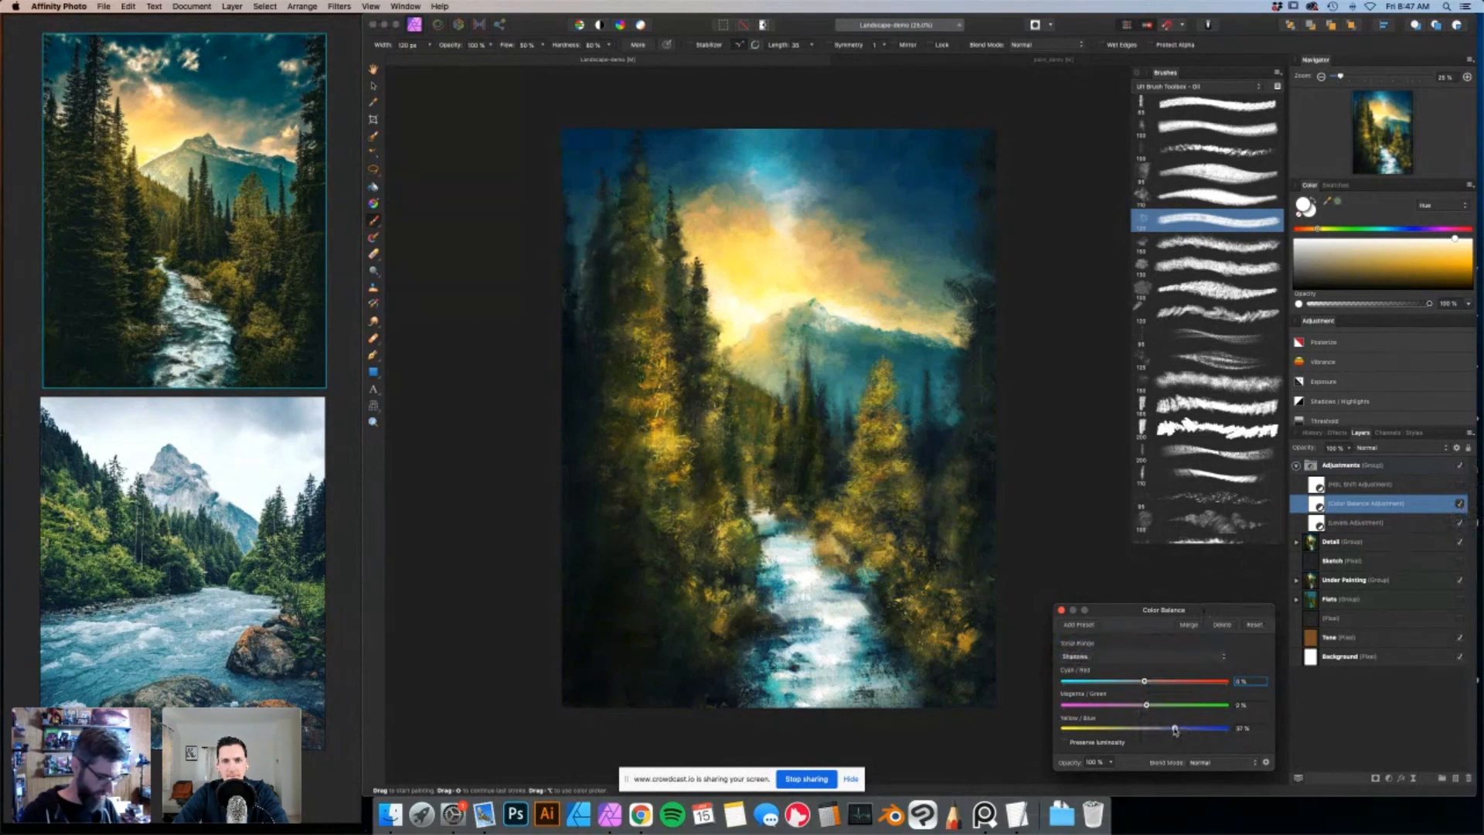
left_click_drag(1178, 730, 1181, 730)
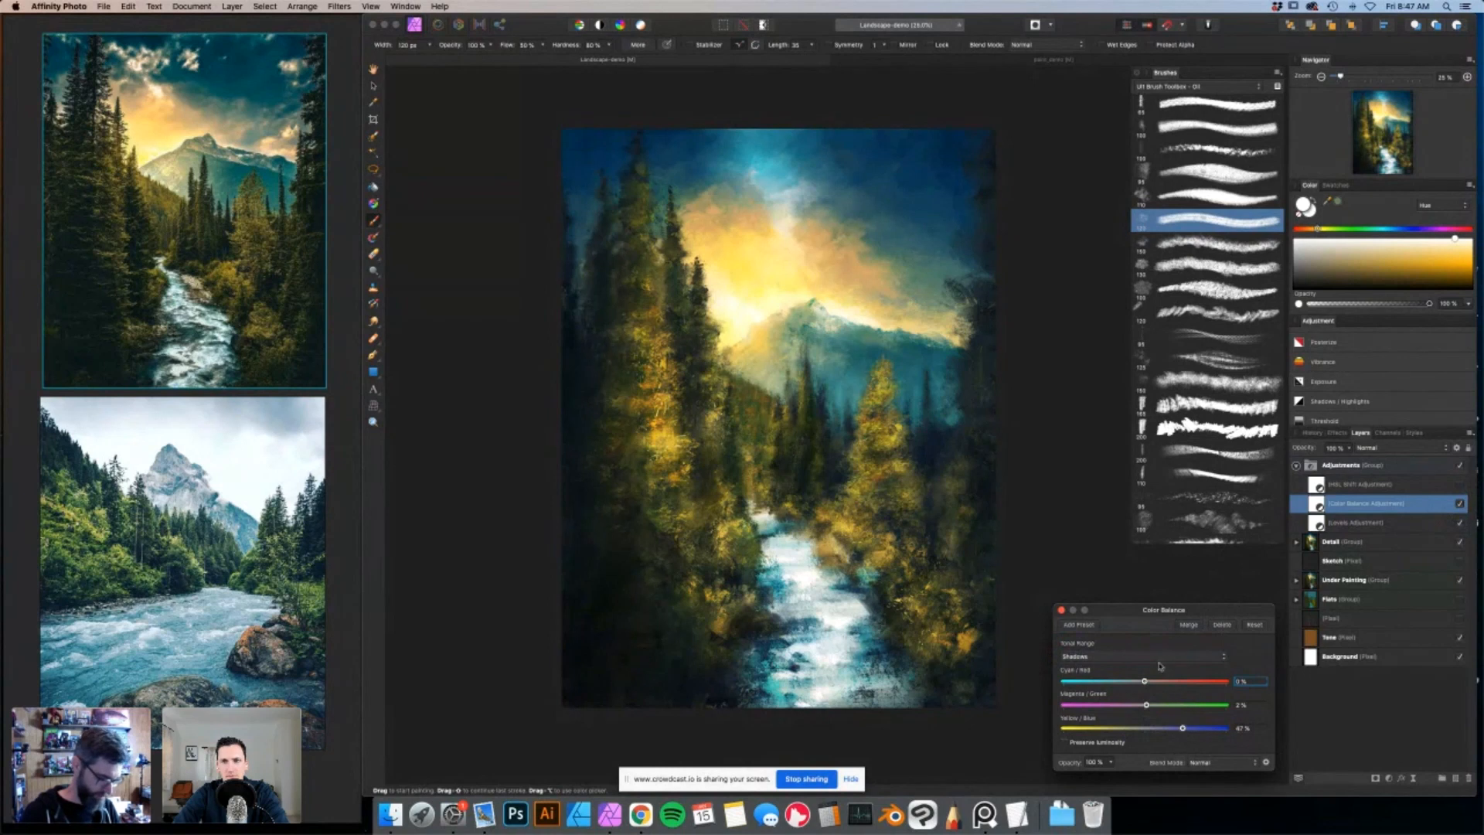
left_click_drag(1146, 683, 1142, 684)
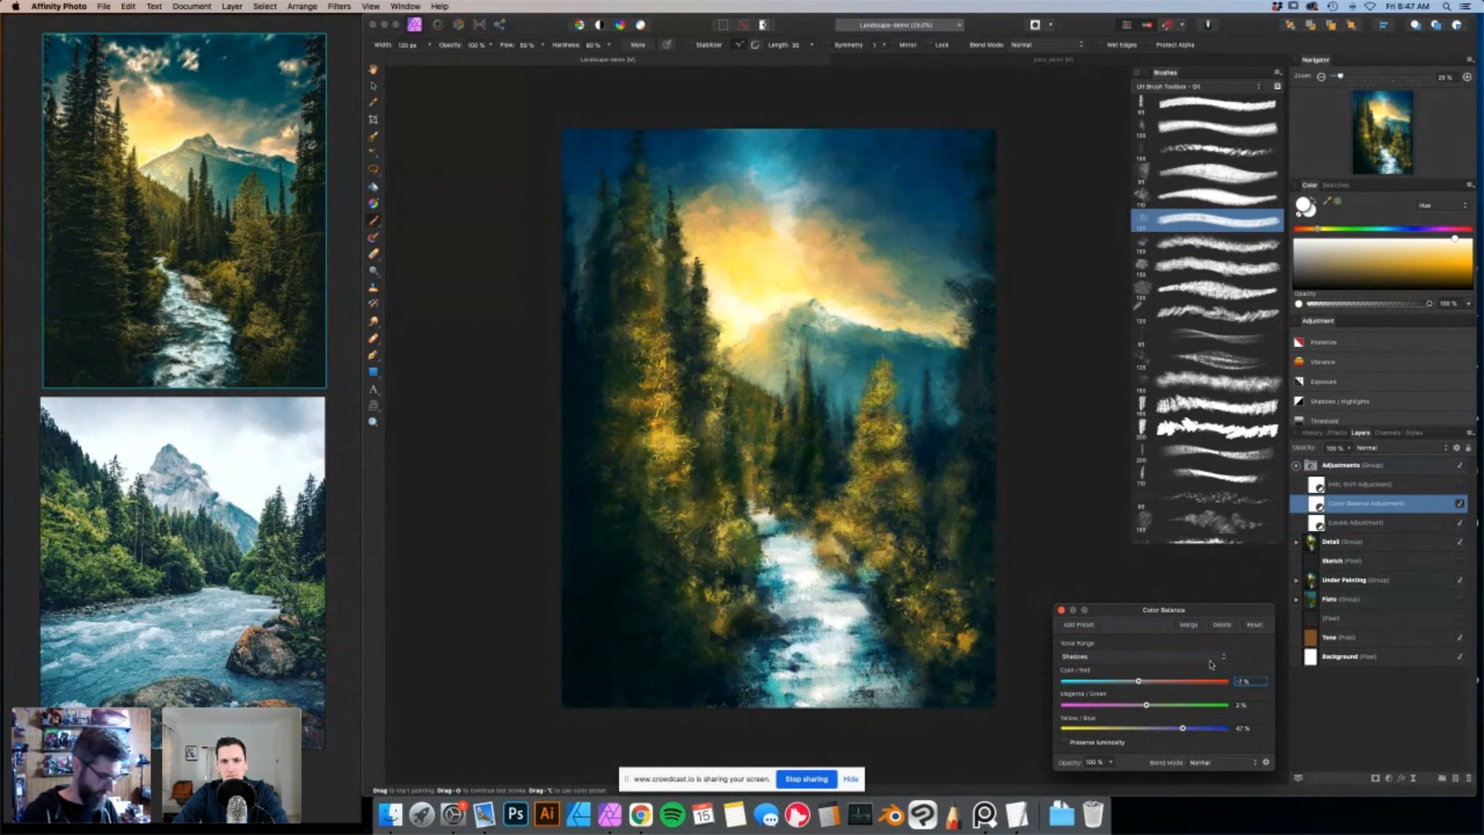
left_click(1459, 504)
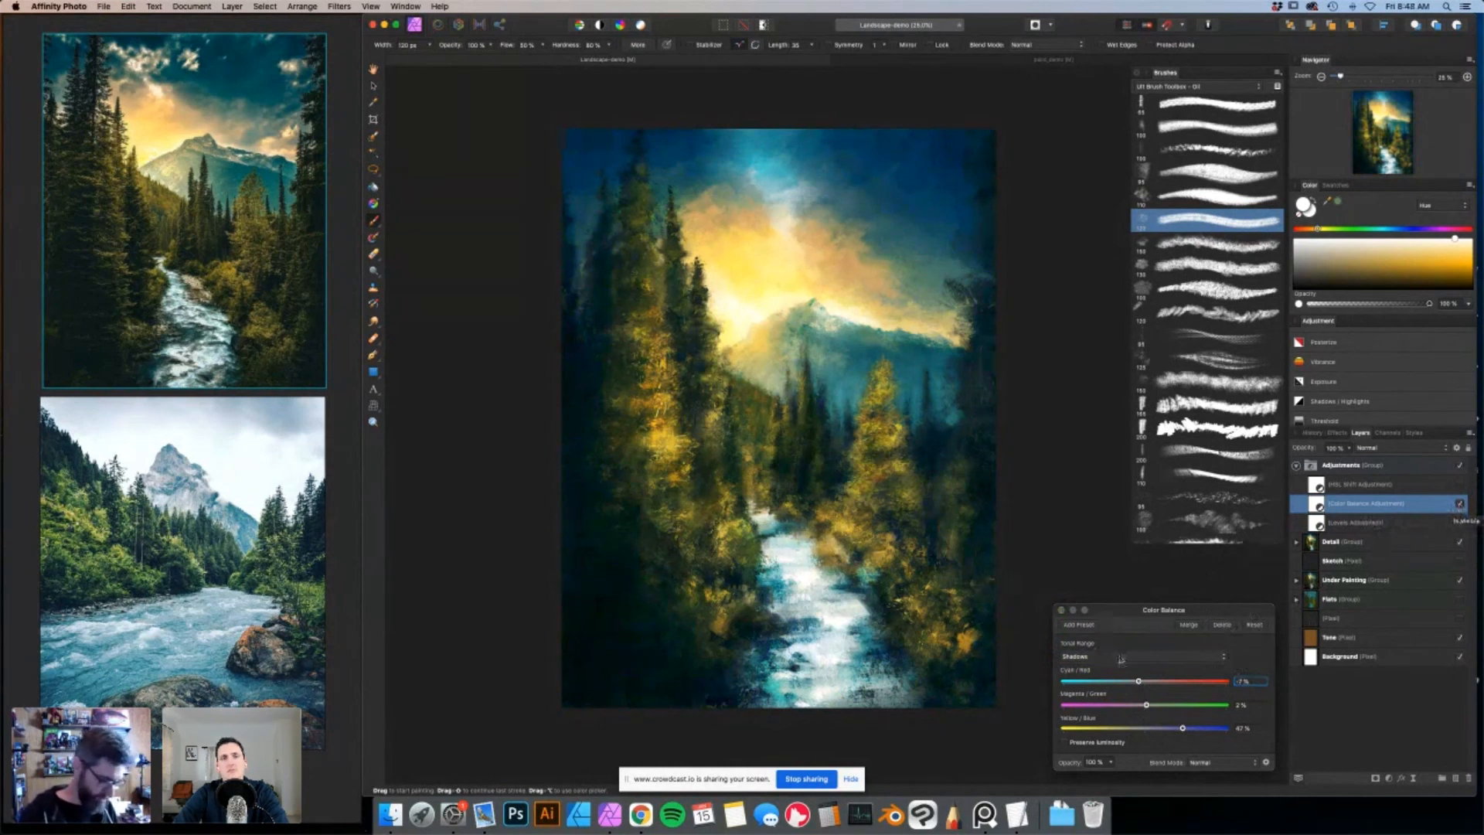
Shift the Color Balance Highlights further towards yellow, setting Yellow/Blue to -12%.
left_click(1090, 656)
left_click(1090, 674)
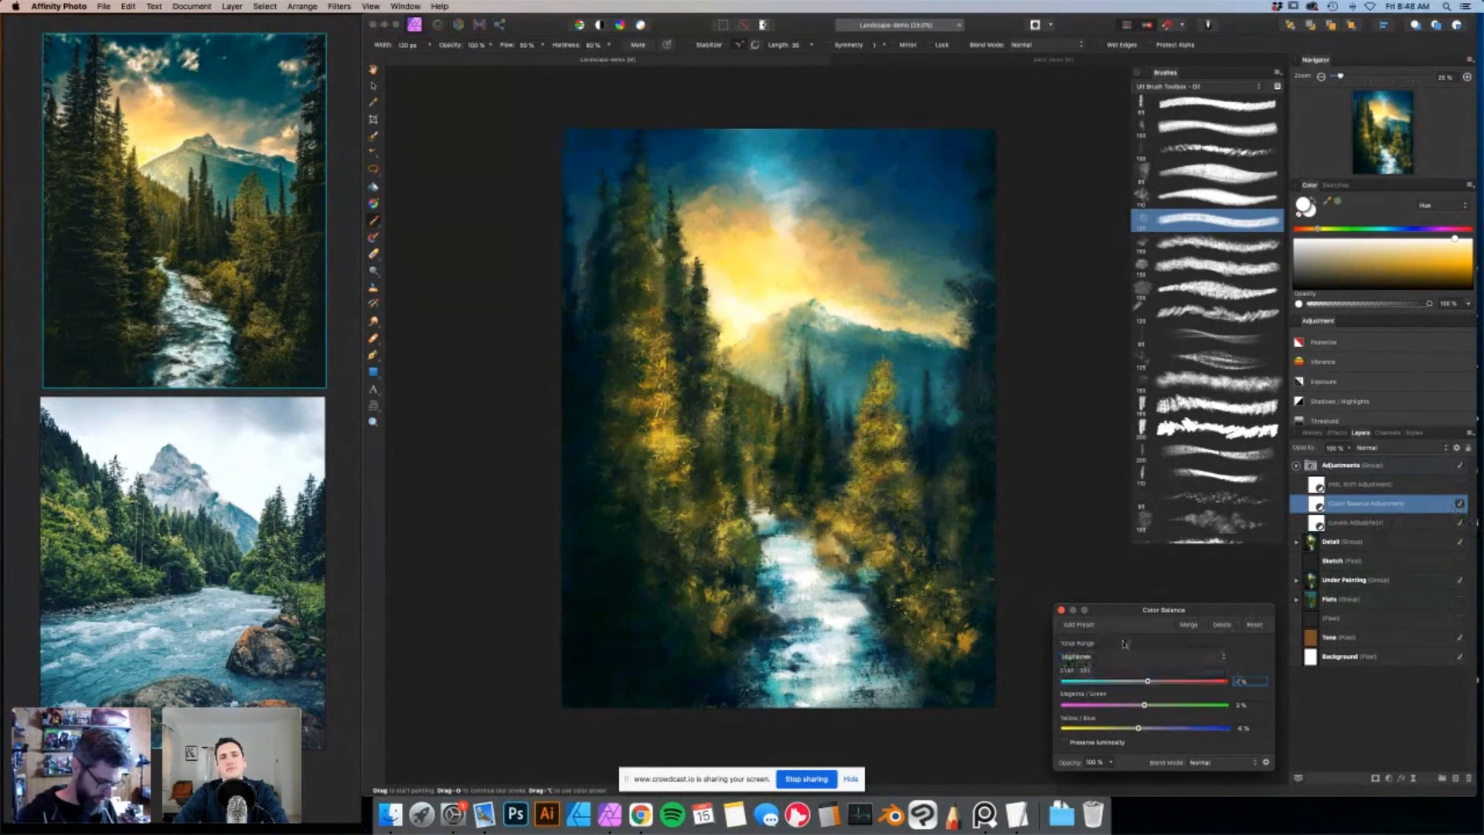
left_click_drag(1142, 733, 1137, 731)
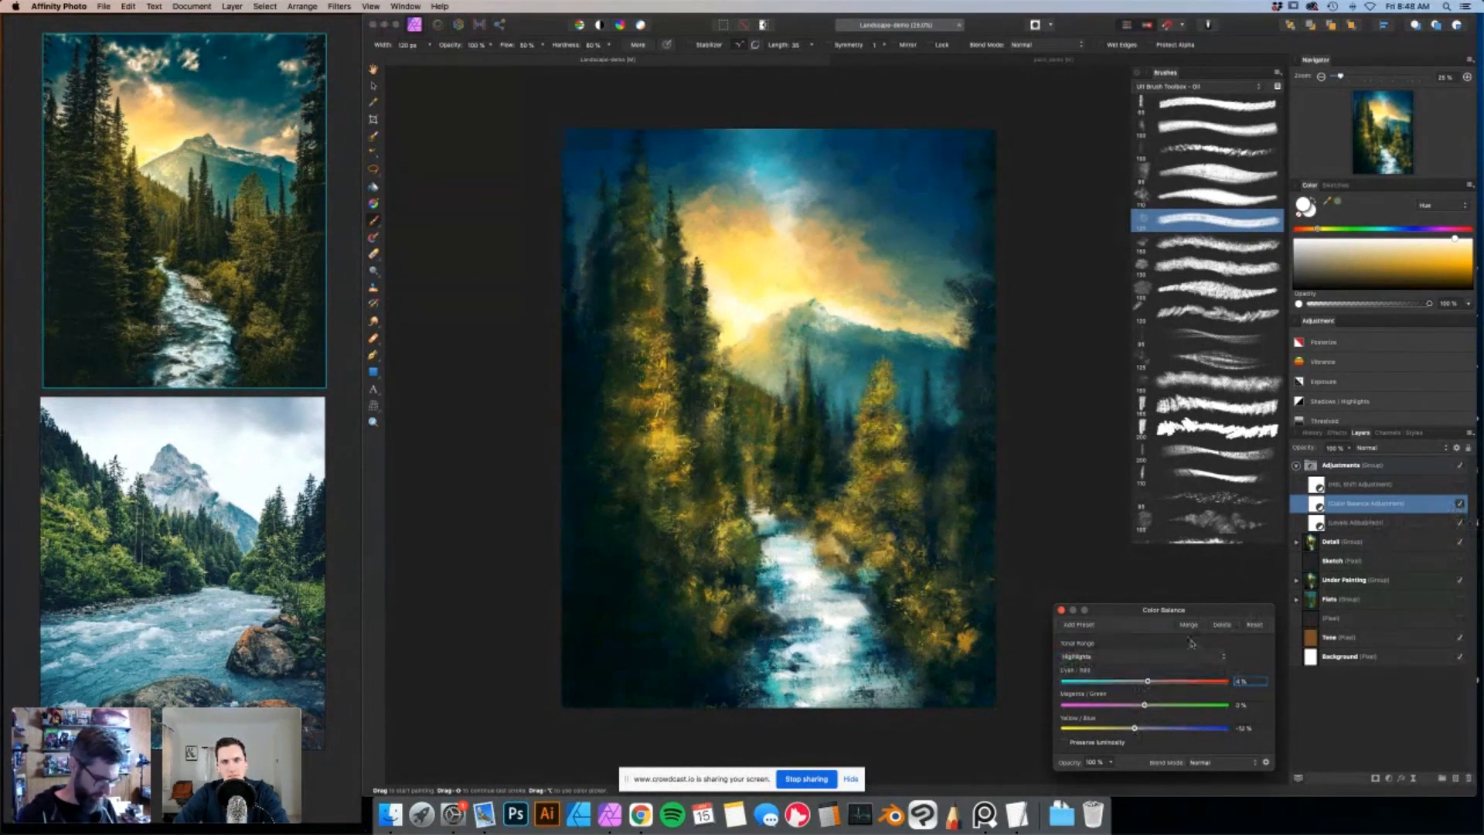
Open the HSL Shift Adjustment's settings and raise its Saturation Shift to 10%.
double_click(1377, 485)
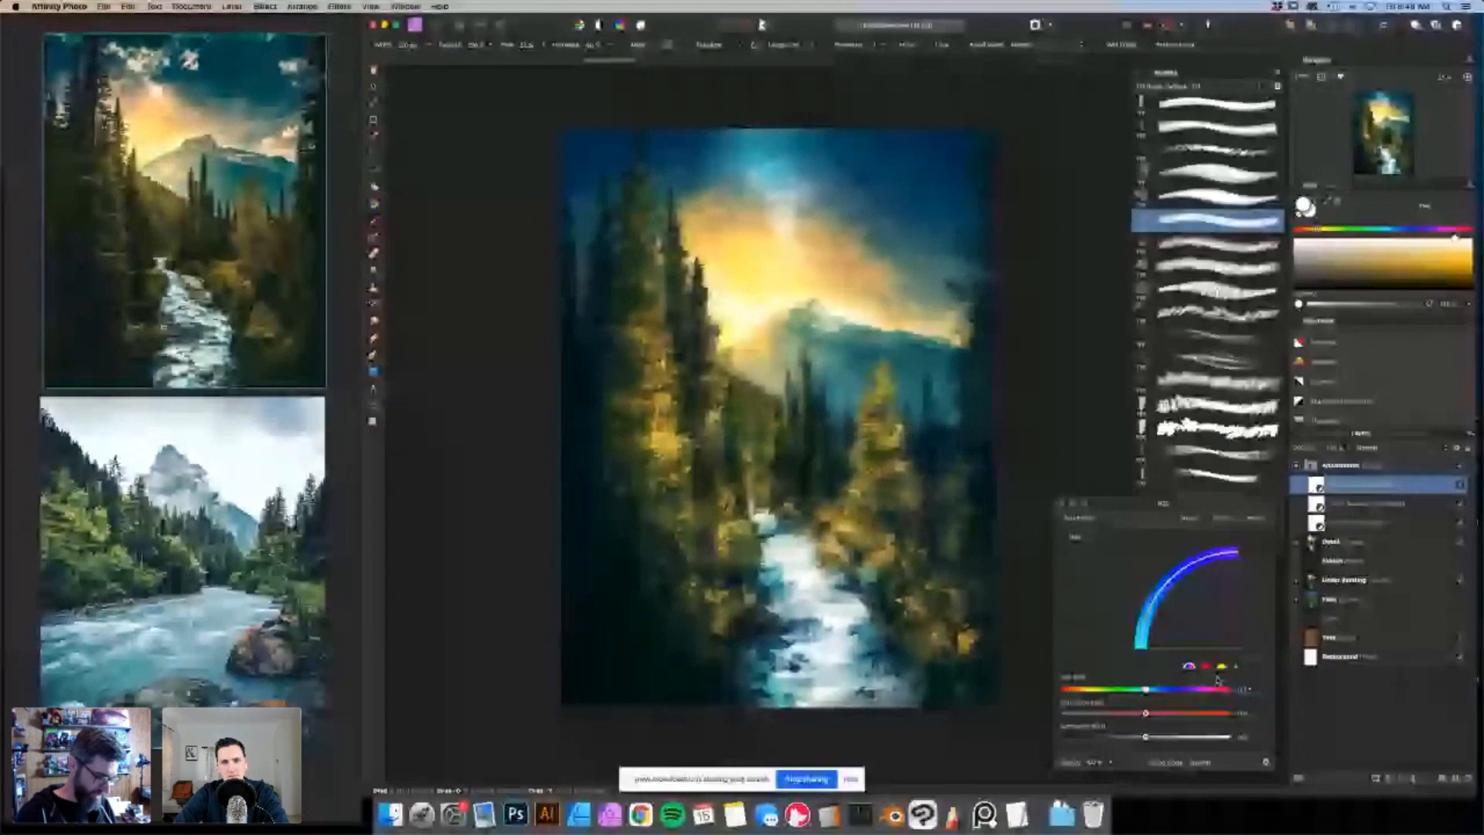
left_click_drag(1146, 712, 1151, 715)
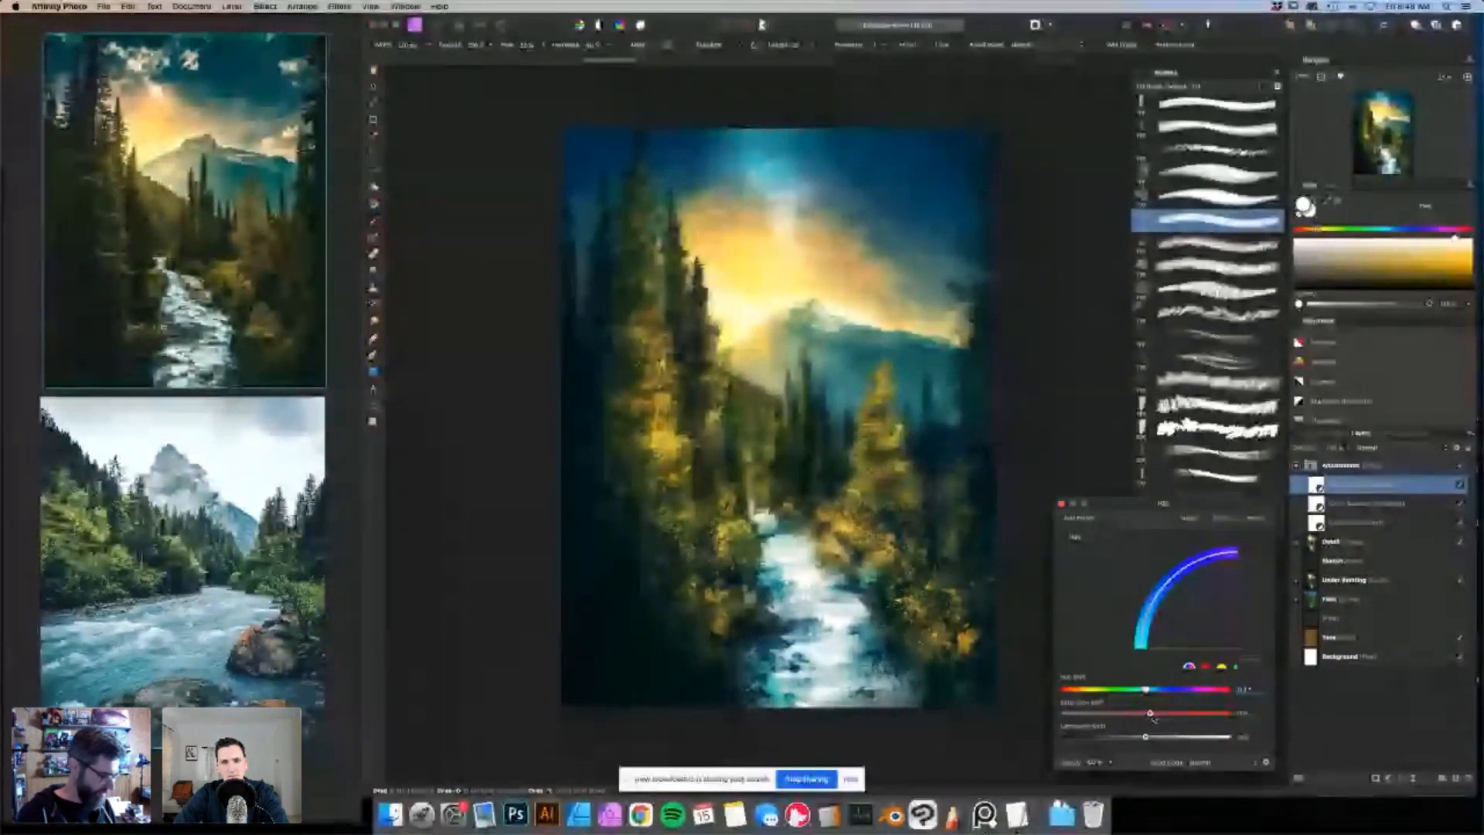
left_click_drag(1152, 714, 1155, 715)
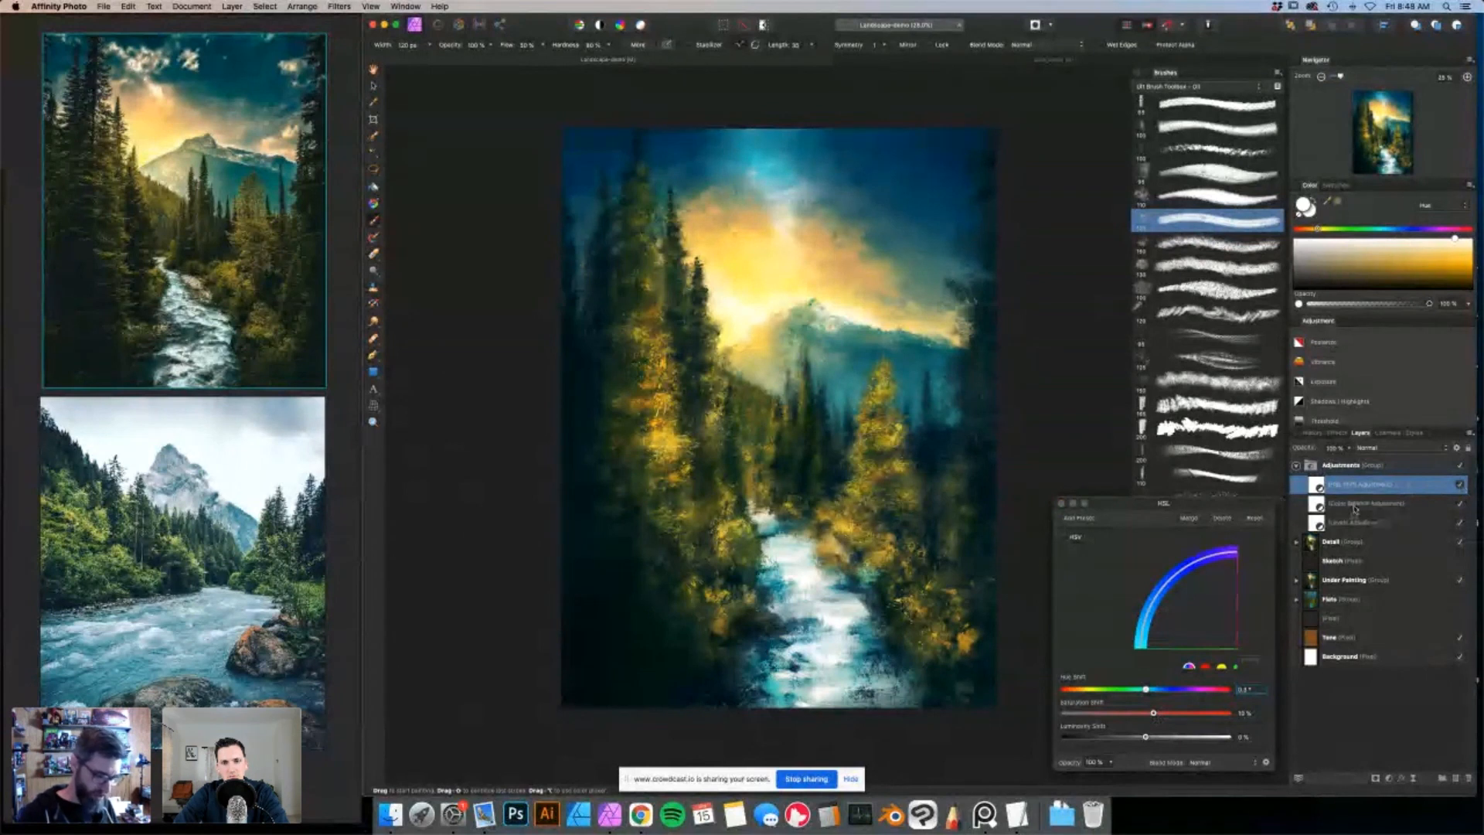
Reopen the Color Balance Adjustment and set its Midtones to 82% Cyan/Red, -36% Magenta/Green and -24% Yellow/Blue.
left_click(1459, 503)
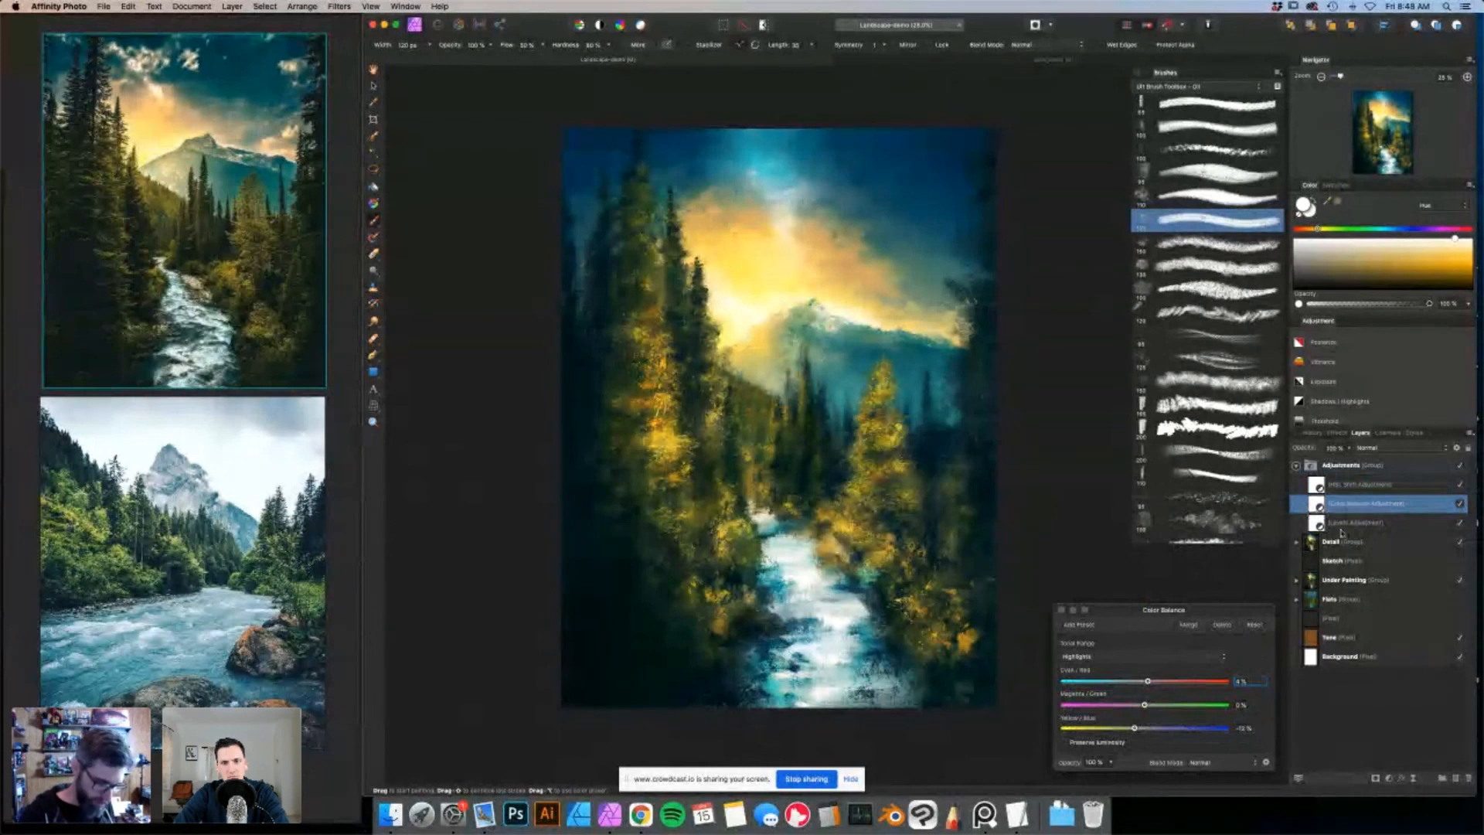
left_click(1138, 657)
left_click(1142, 648)
left_click_drag(1142, 684, 1203, 686)
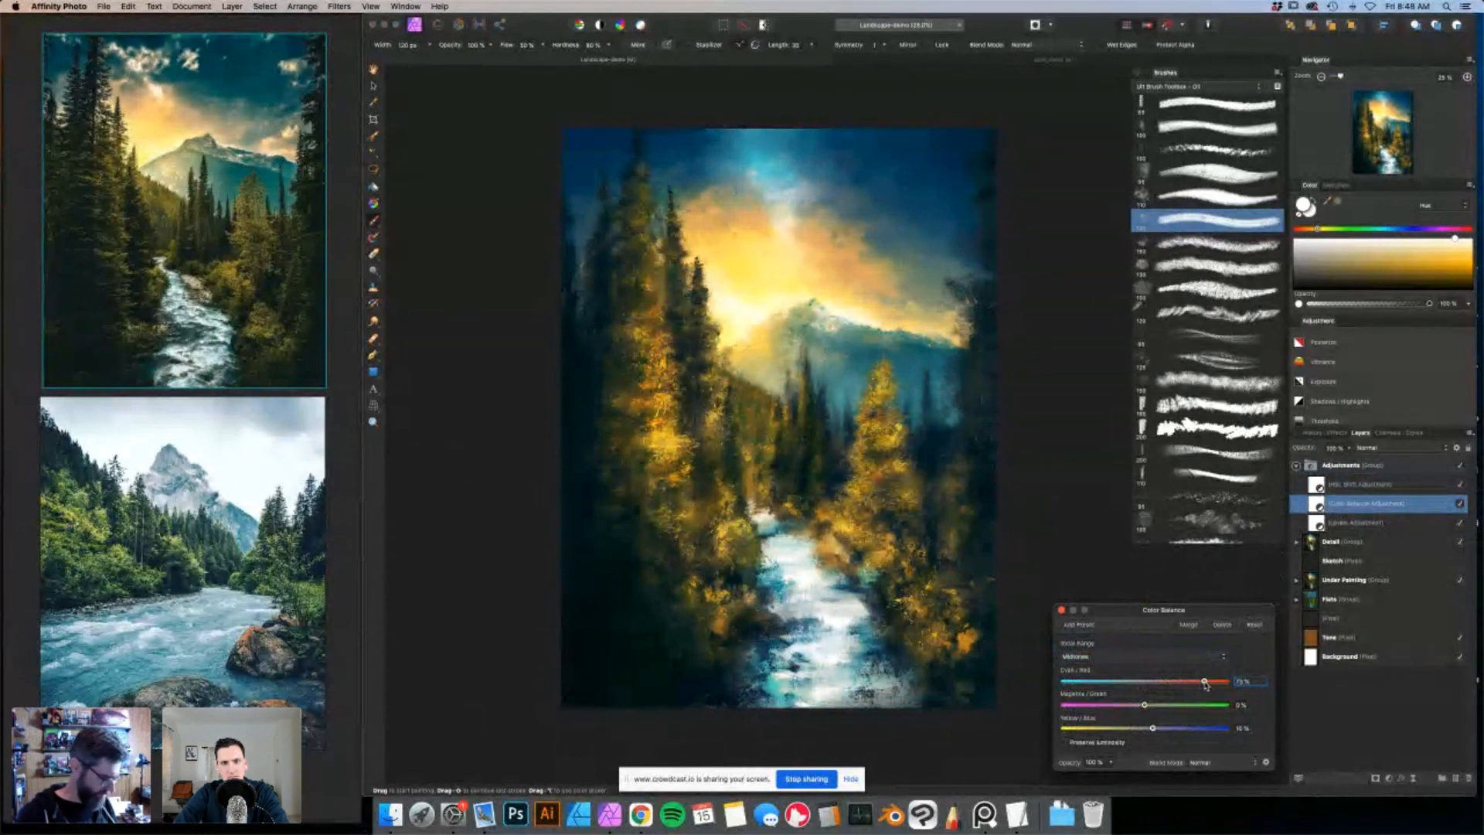
mouse_move(1211, 684)
left_mouse_down()
mouse_move(1114, 708)
mouse_move(1153, 730)
mouse_move(1133, 730)
left_mouse_up()
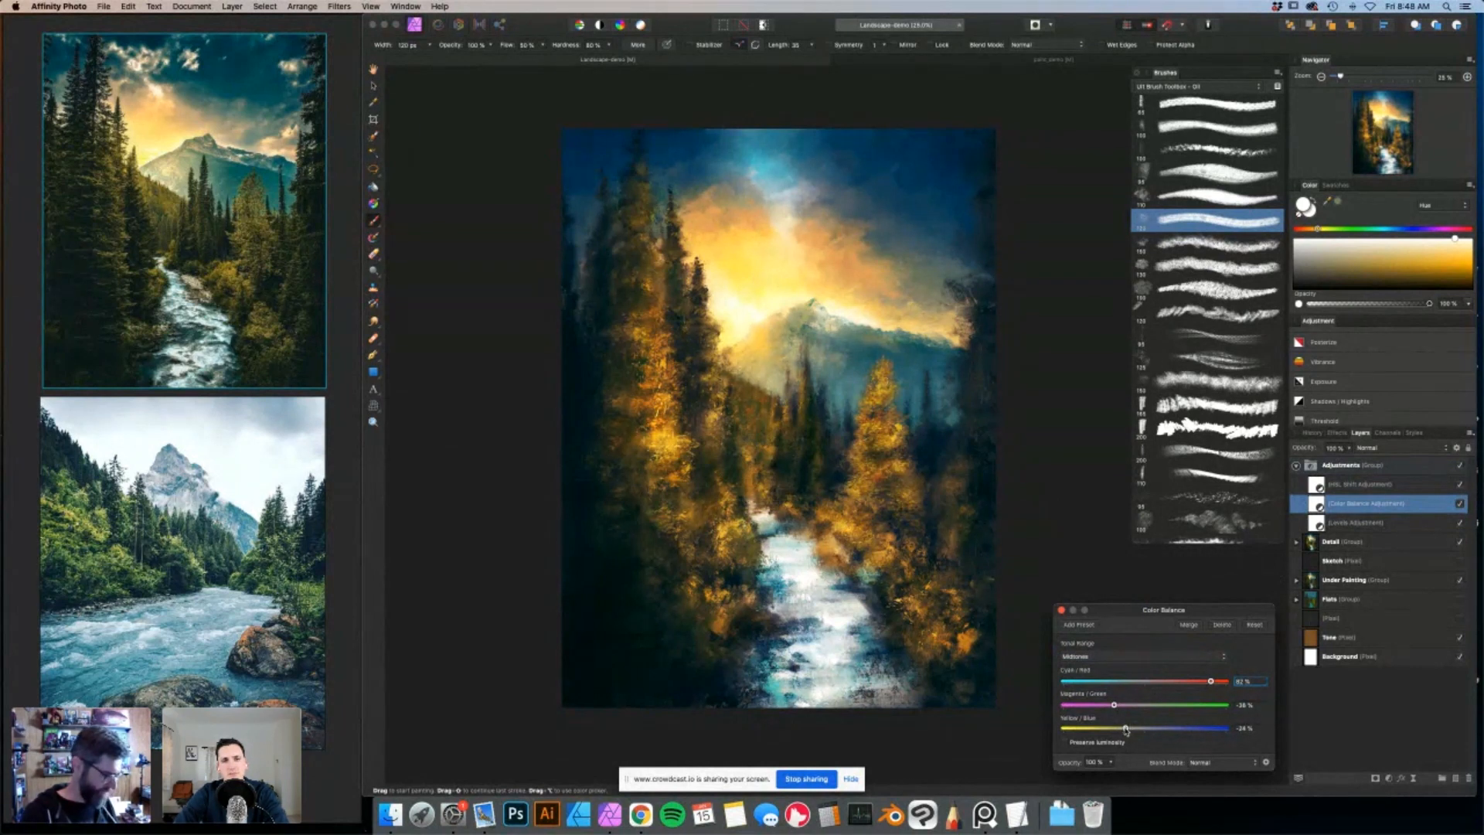
Choose a rough textured brush from the brush toolbox for masking the Color Balance Adjustment and enlarge it considerably.
left_click(1318, 508)
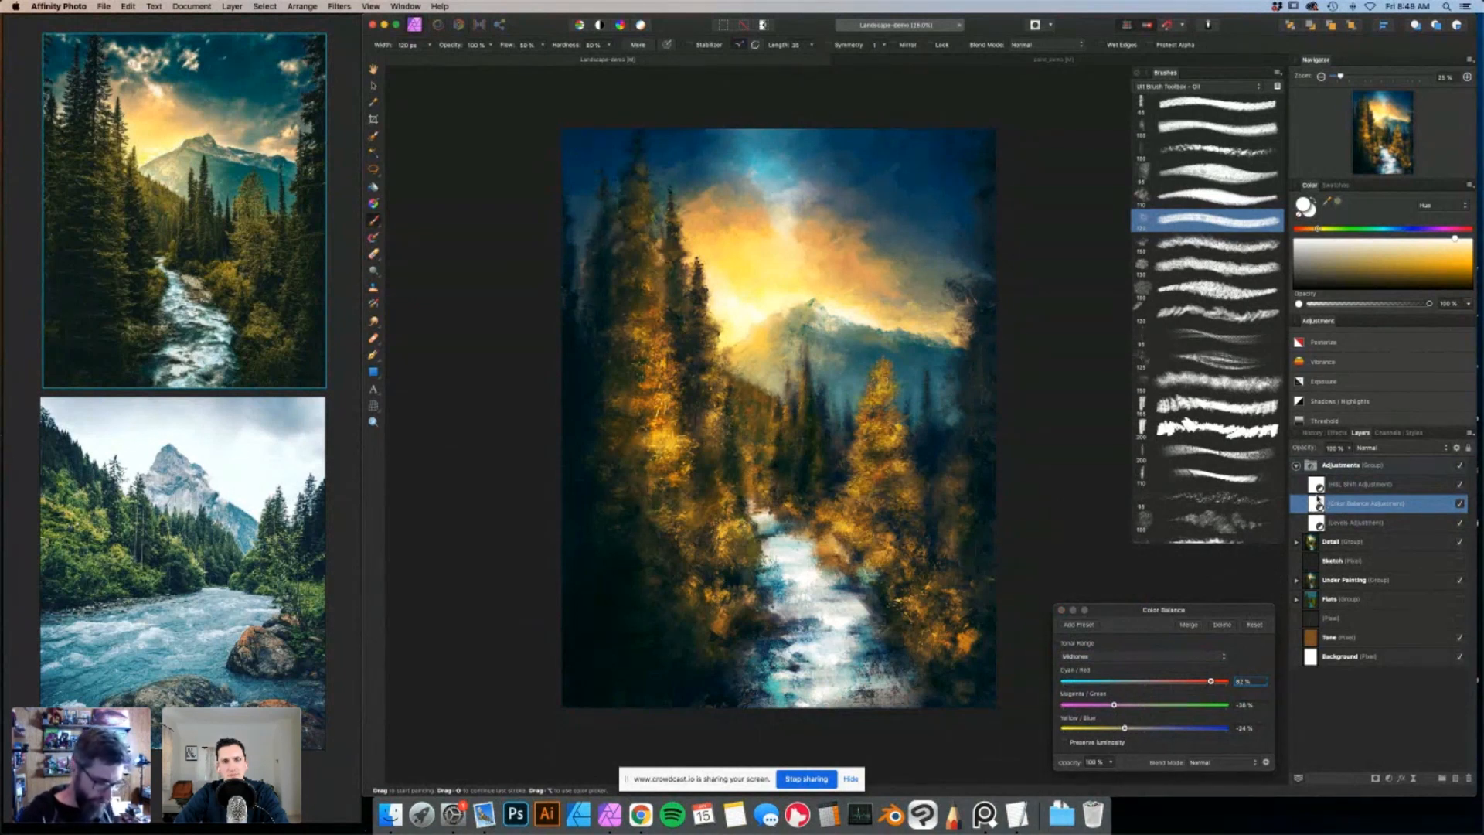
scroll(317, 139, "down", 1)
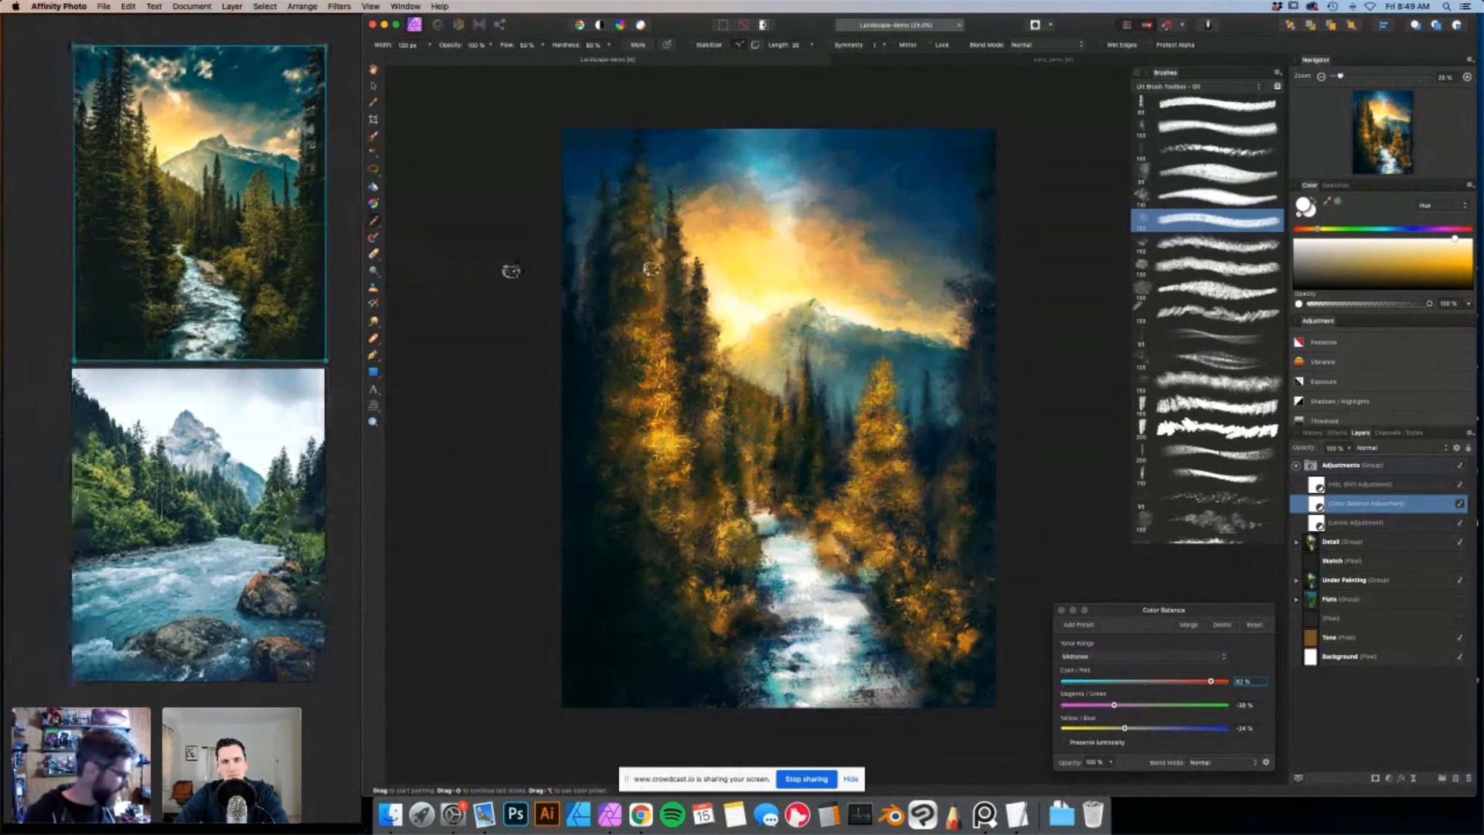
scroll(1225, 352, "down", 10)
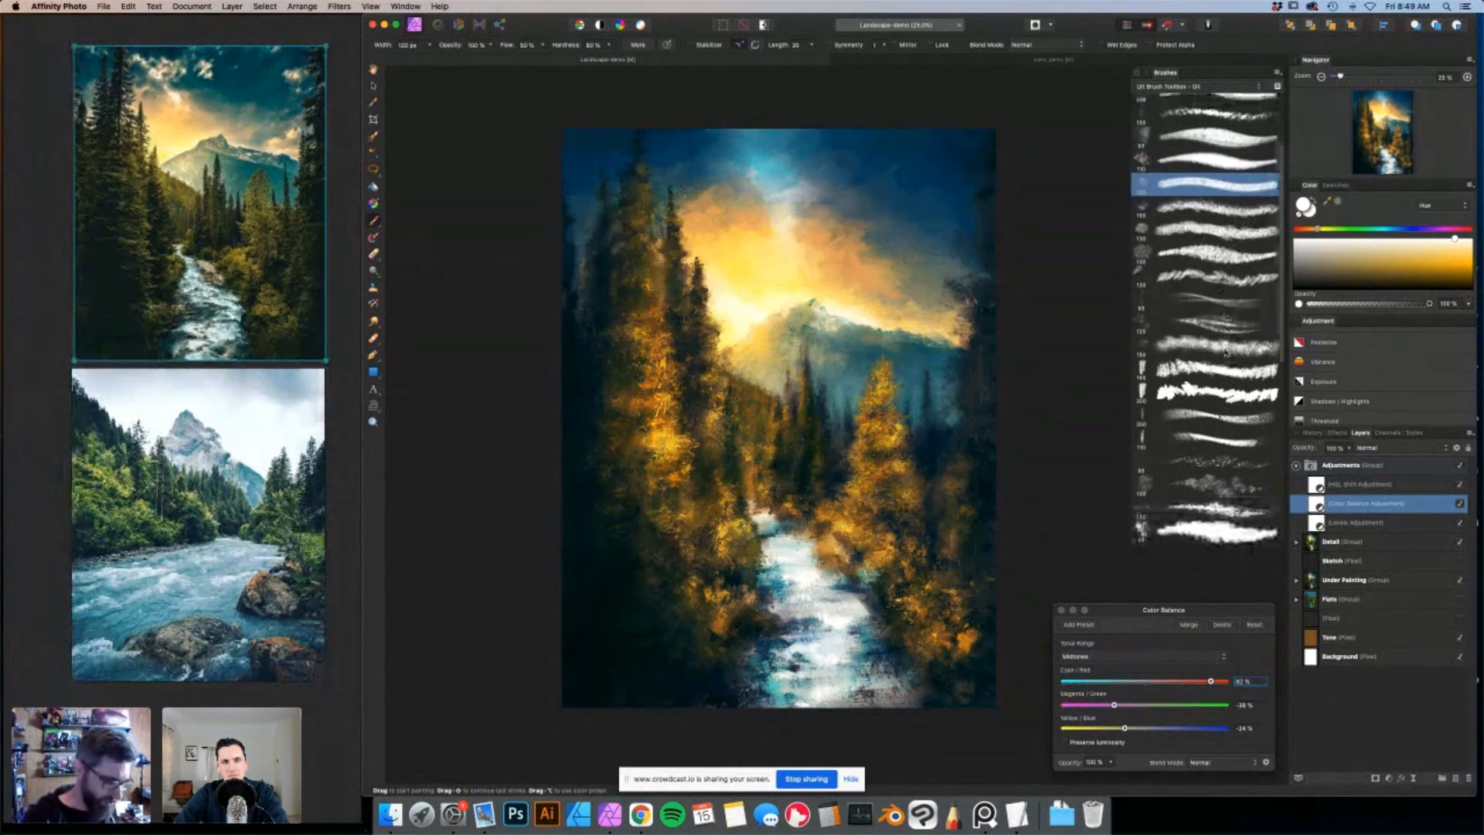
scroll(1225, 340, "up", 2)
left_click(1222, 286)
key("bracketright")
key("bracketright")
key("bracketright")
key("bracketright")
key("bracketright")
key("bracketright")
key("bracketright")
key("bracketright")
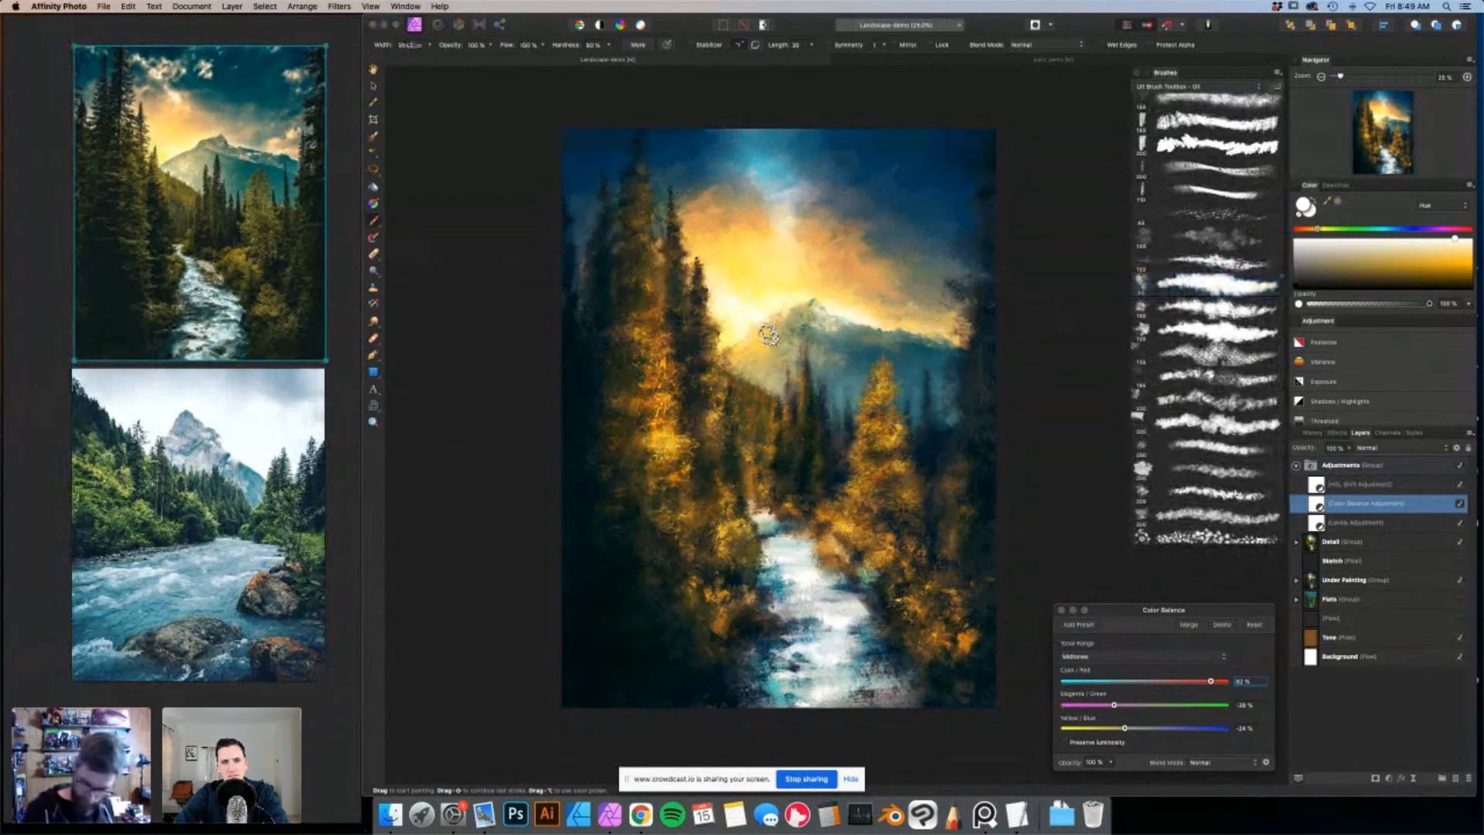
key("bracketright")
key("bracketright")
key("bracketright")
key("bracketright")
key("bracketright")
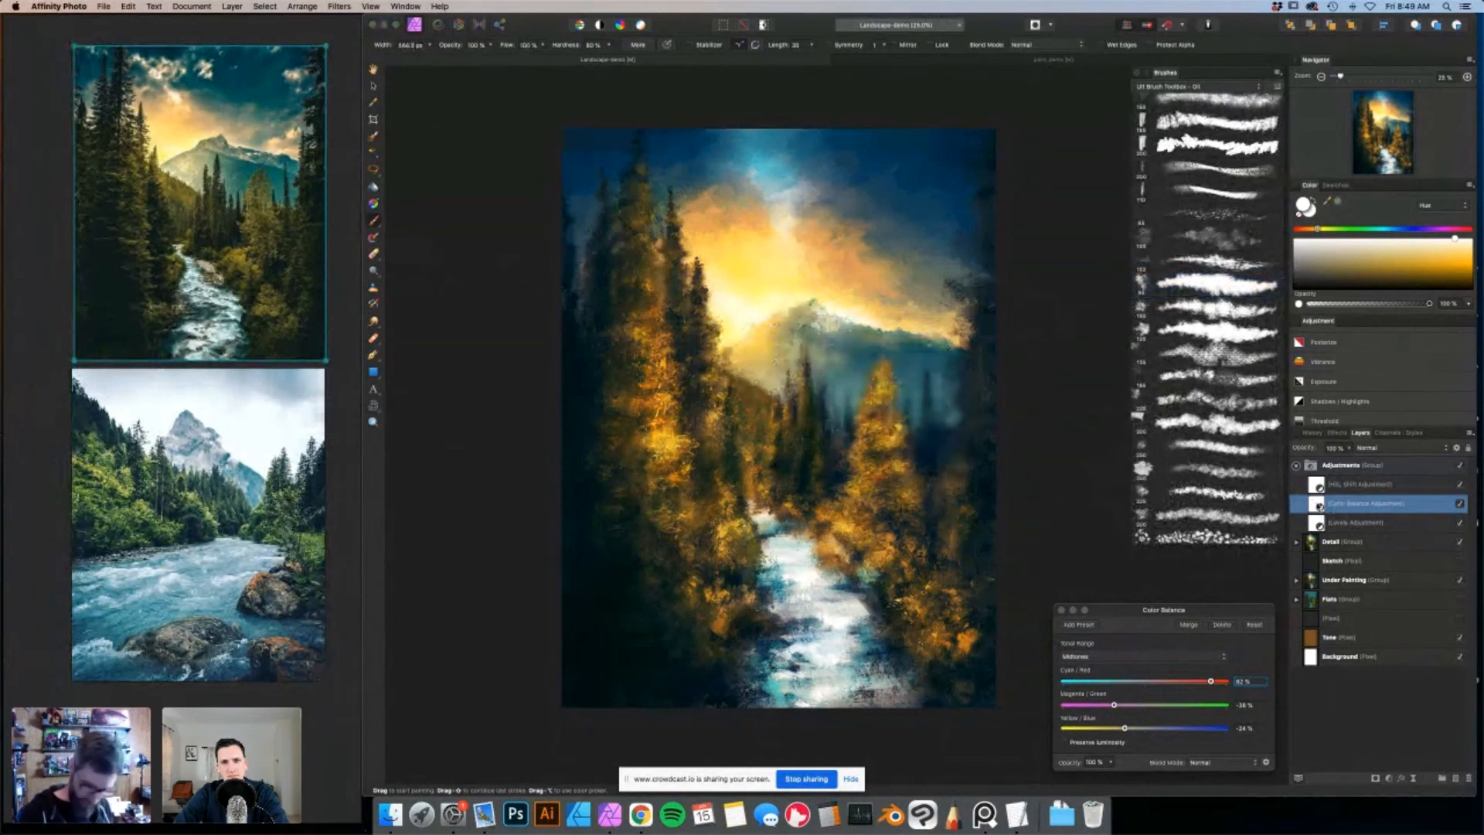
Invert the Color Balance mask, brush its effect back in white around the central trees, and change the brush colour to black.
key("super+i")
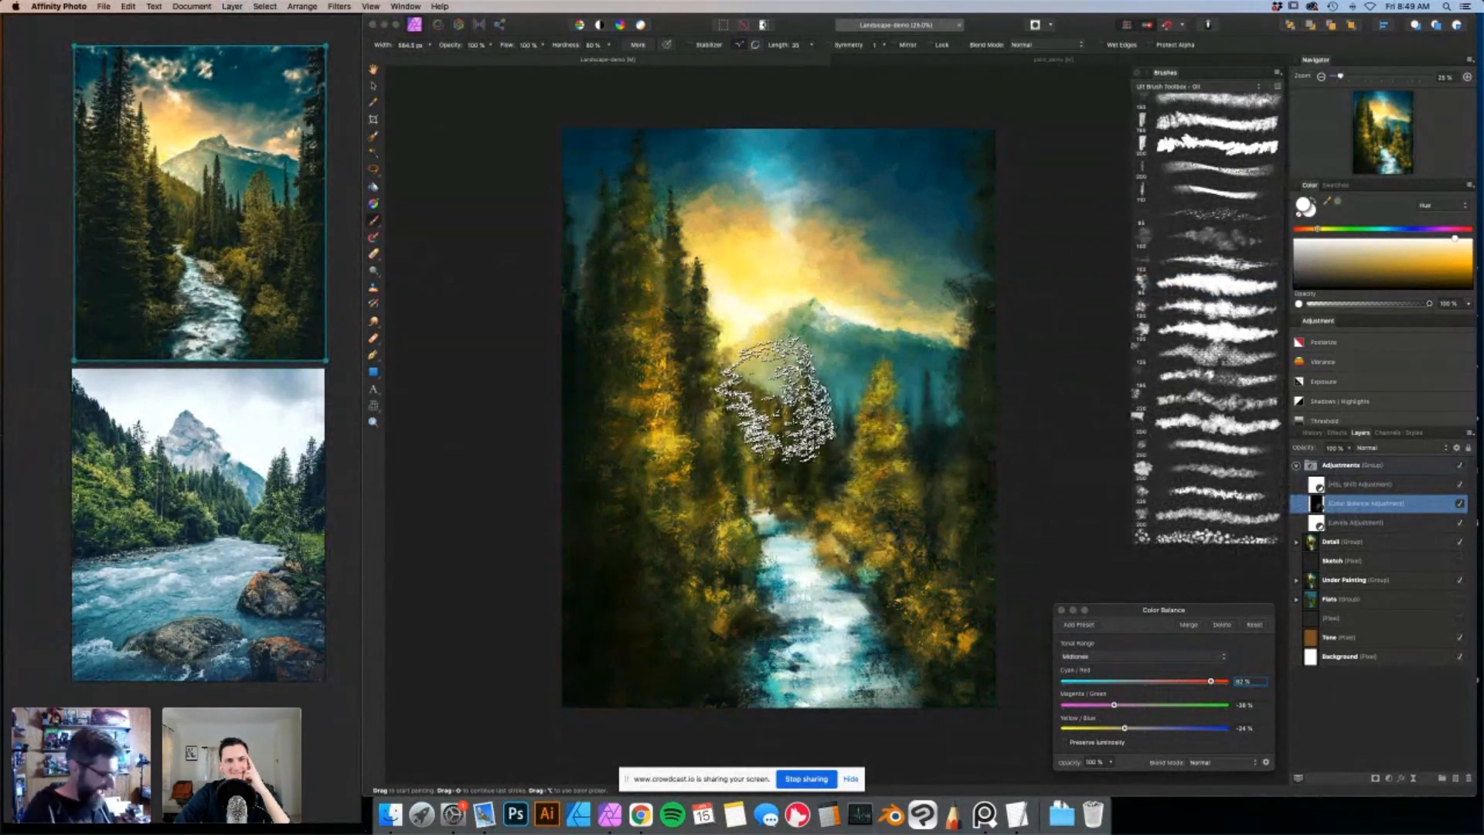
mouse_move(782, 405)
left_mouse_down()
mouse_move(821, 414)
mouse_move(778, 431)
mouse_move(768, 400)
mouse_move(759, 458)
mouse_move(780, 445)
mouse_move(824, 472)
mouse_move(780, 466)
mouse_move(736, 378)
mouse_move(823, 361)
mouse_move(807, 418)
mouse_move(833, 406)
mouse_move(851, 458)
mouse_move(834, 498)
mouse_move(830, 479)
mouse_move(717, 549)
mouse_move(881, 521)
mouse_move(780, 491)
mouse_move(722, 452)
mouse_move(692, 468)
mouse_move(722, 352)
mouse_move(705, 379)
mouse_move(889, 332)
mouse_move(827, 445)
mouse_move(740, 533)
mouse_move(813, 574)
mouse_move(843, 529)
mouse_move(883, 394)
mouse_move(725, 334)
mouse_move(724, 265)
mouse_move(783, 304)
mouse_move(827, 506)
mouse_move(852, 491)
mouse_move(837, 464)
mouse_move(733, 523)
mouse_move(695, 524)
mouse_move(857, 511)
mouse_move(884, 429)
mouse_move(855, 311)
mouse_move(785, 303)
left_mouse_up()
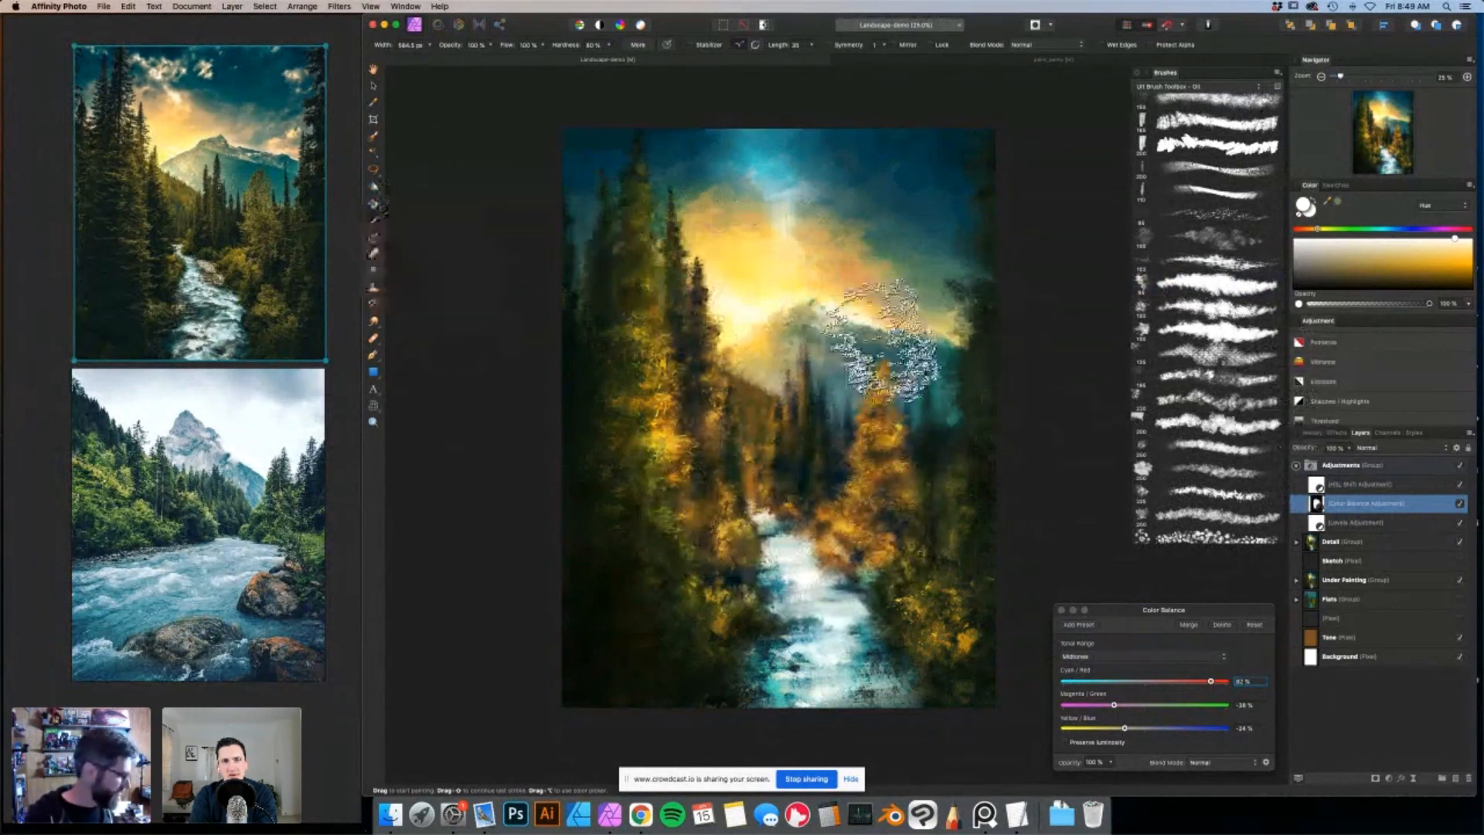
left_click(1321, 269)
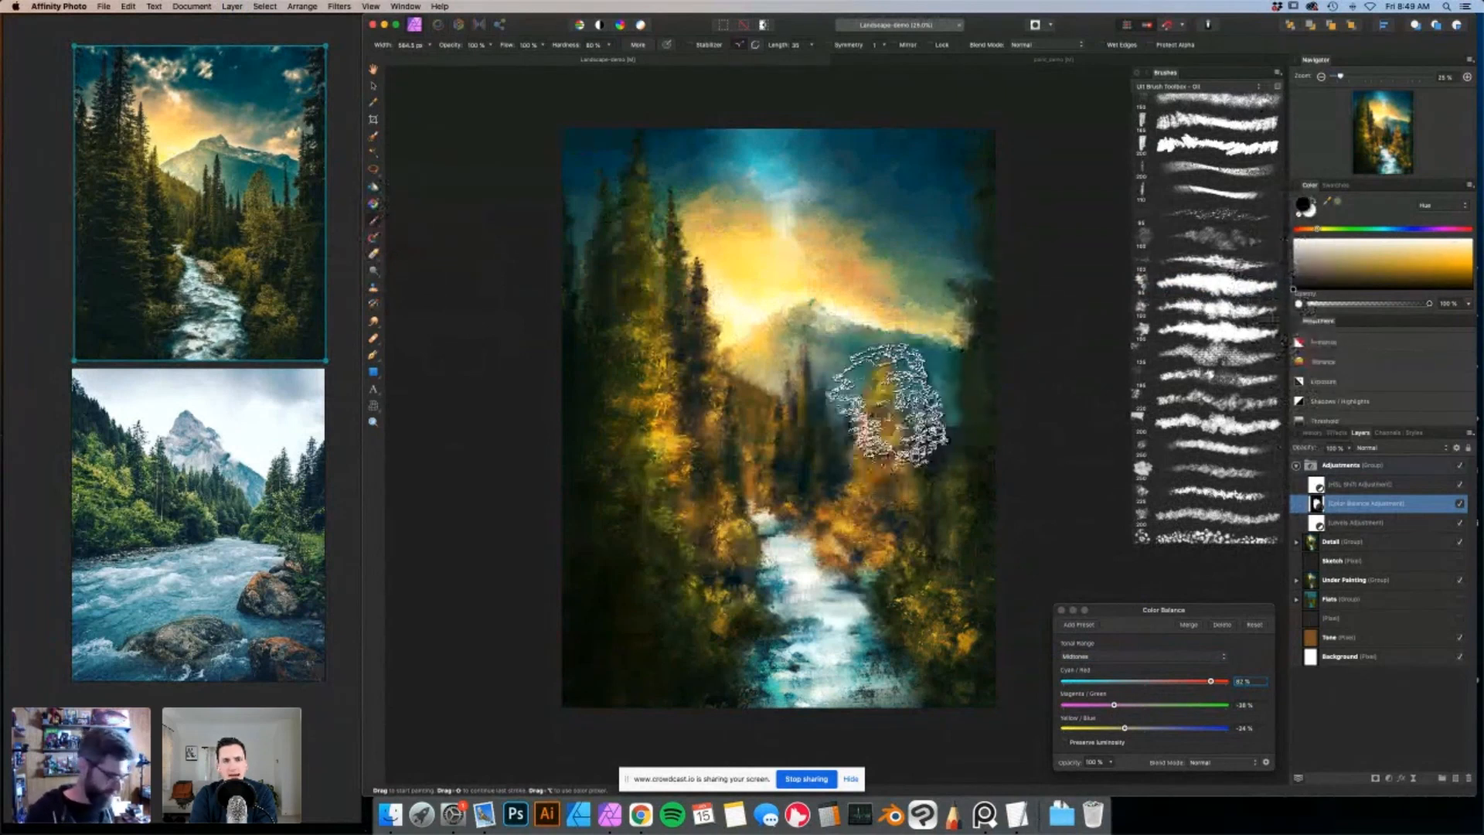